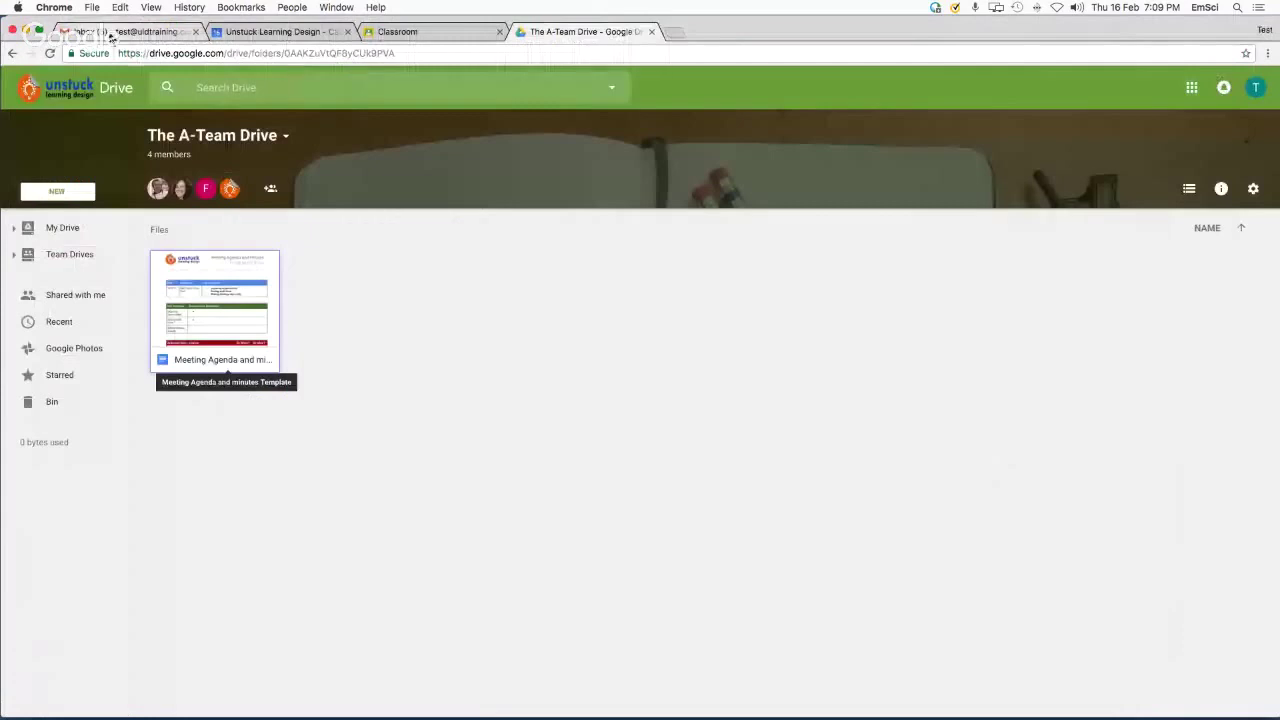
# Bring the Gmail inbox into view and zoom the page to 200%
pyautogui.click(108, 32)
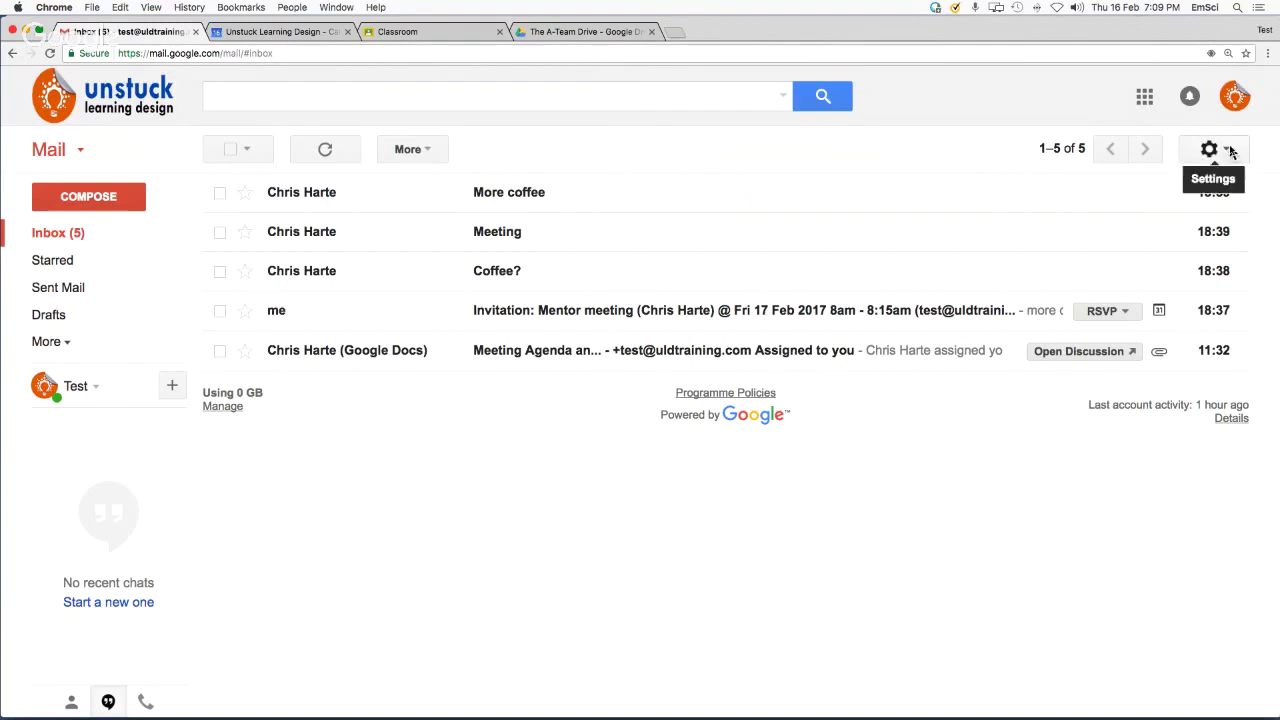
pyautogui.press('super+equal')
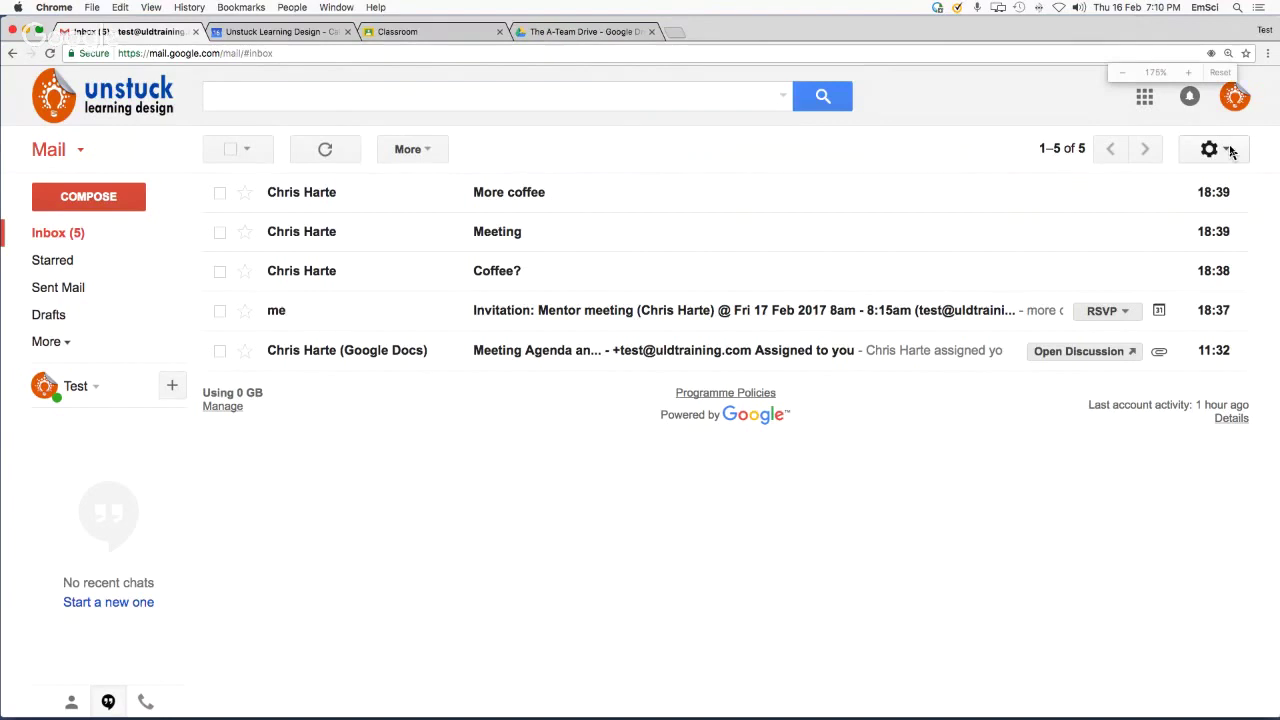
pyautogui.press('super+equal')
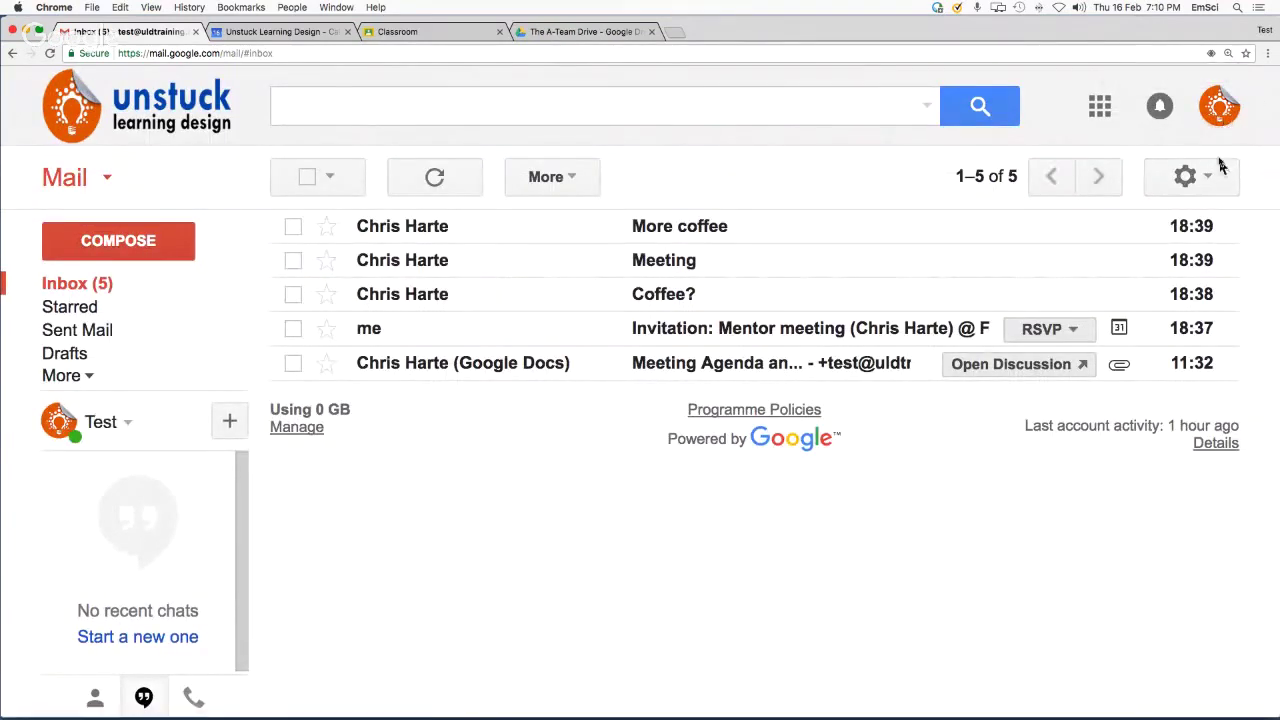
# Go to the full Gmail Settings page through the gear's quick settings menu
pyautogui.click(1212, 178)
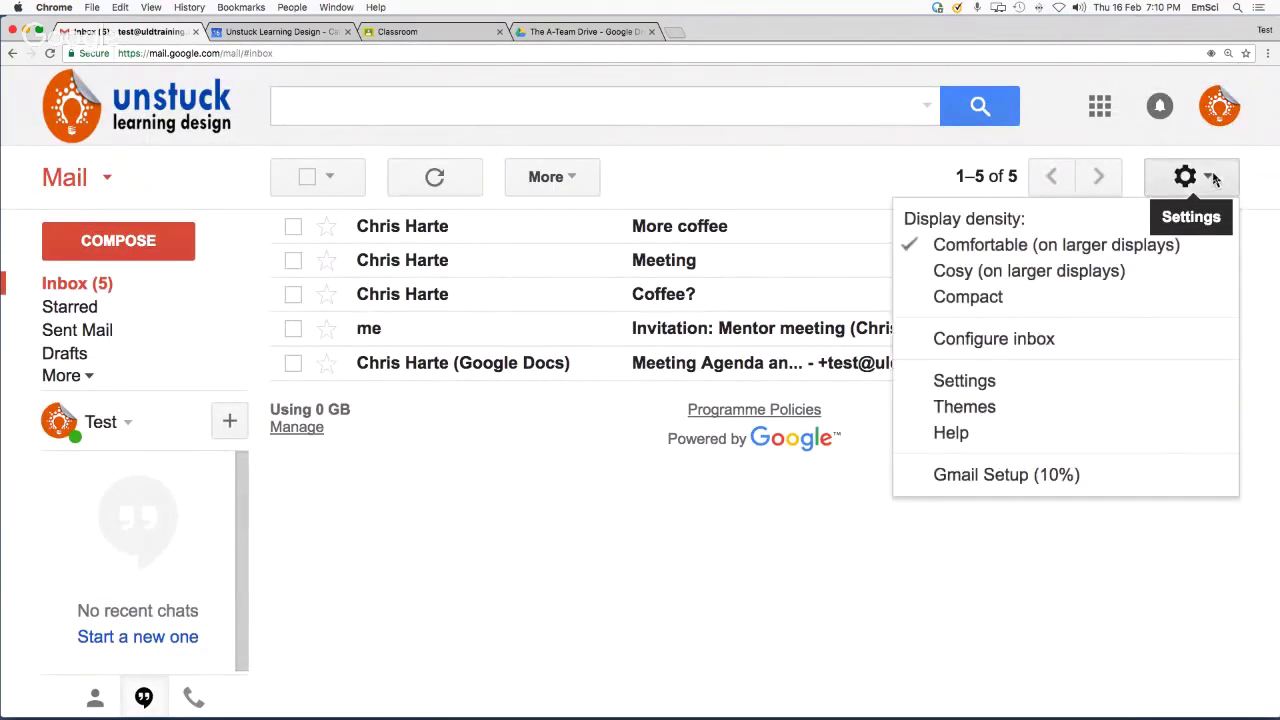
pyautogui.click(978, 386)
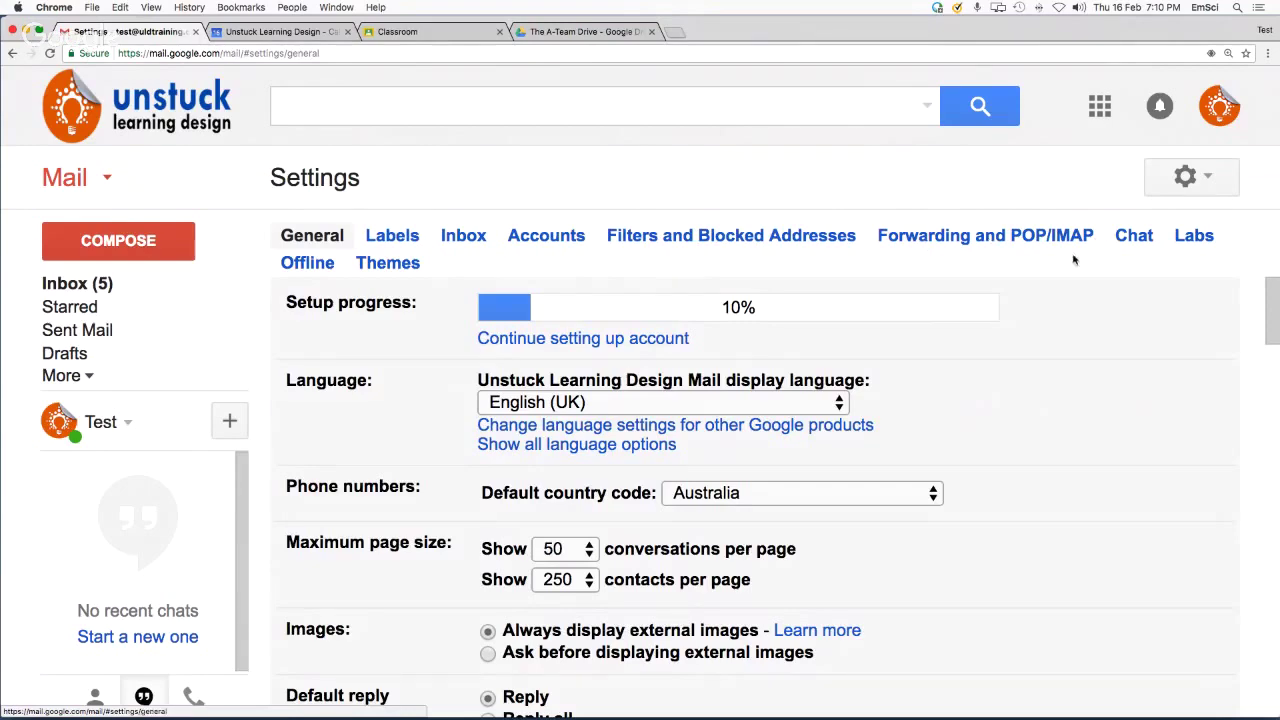
# Set the inbox type to Priority Inbox with section 1 showing Unread mail
pyautogui.click(470, 238)
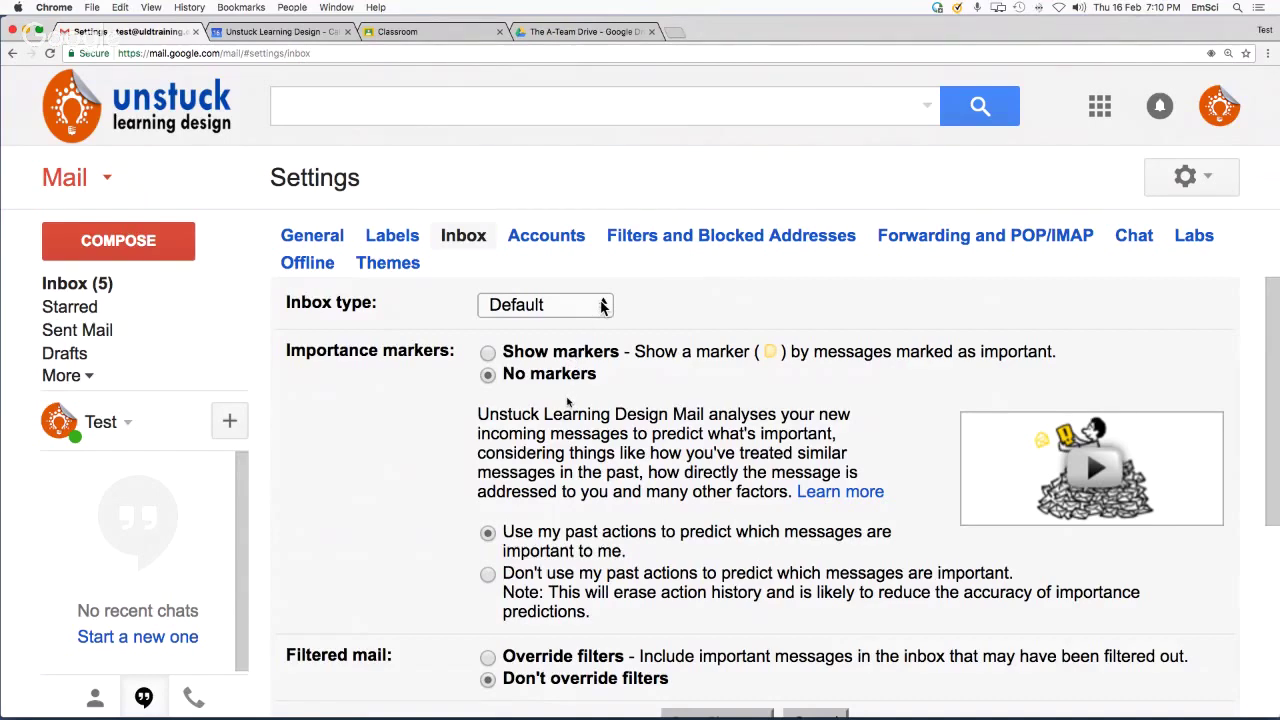
pyautogui.click(603, 306)
pyautogui.click(560, 385)
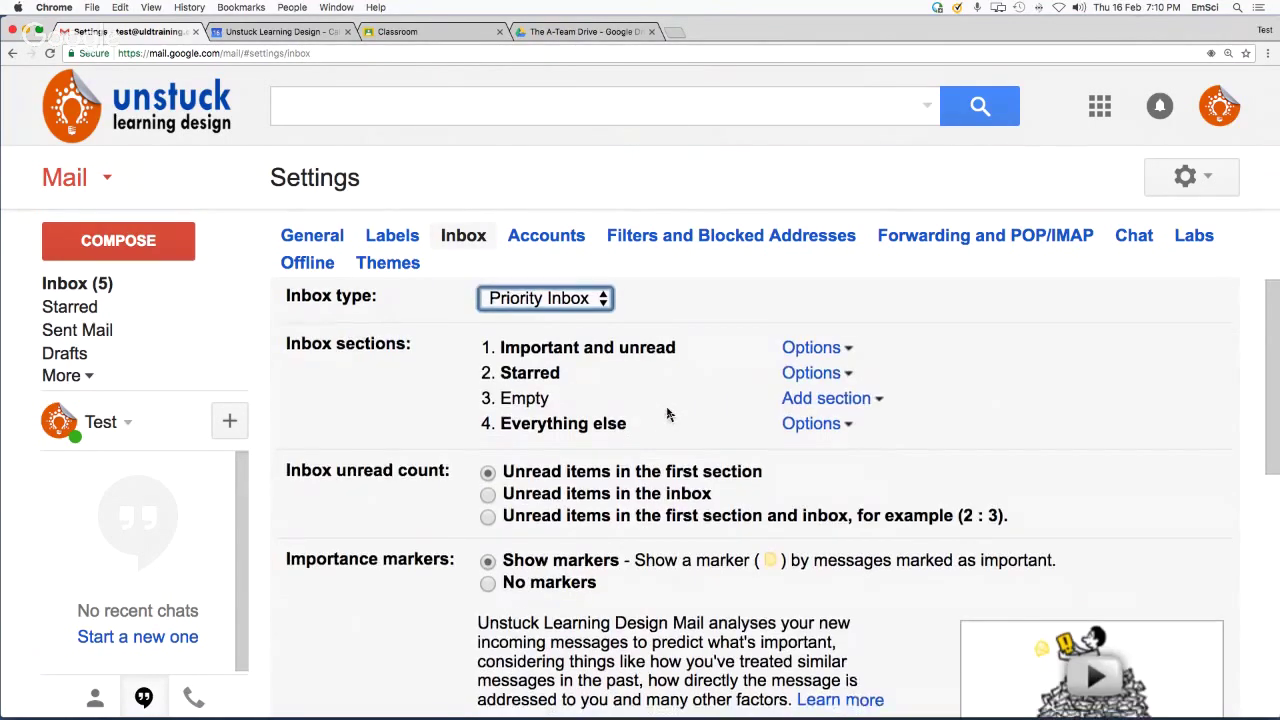
pyautogui.scroll(-1, 668, 414)
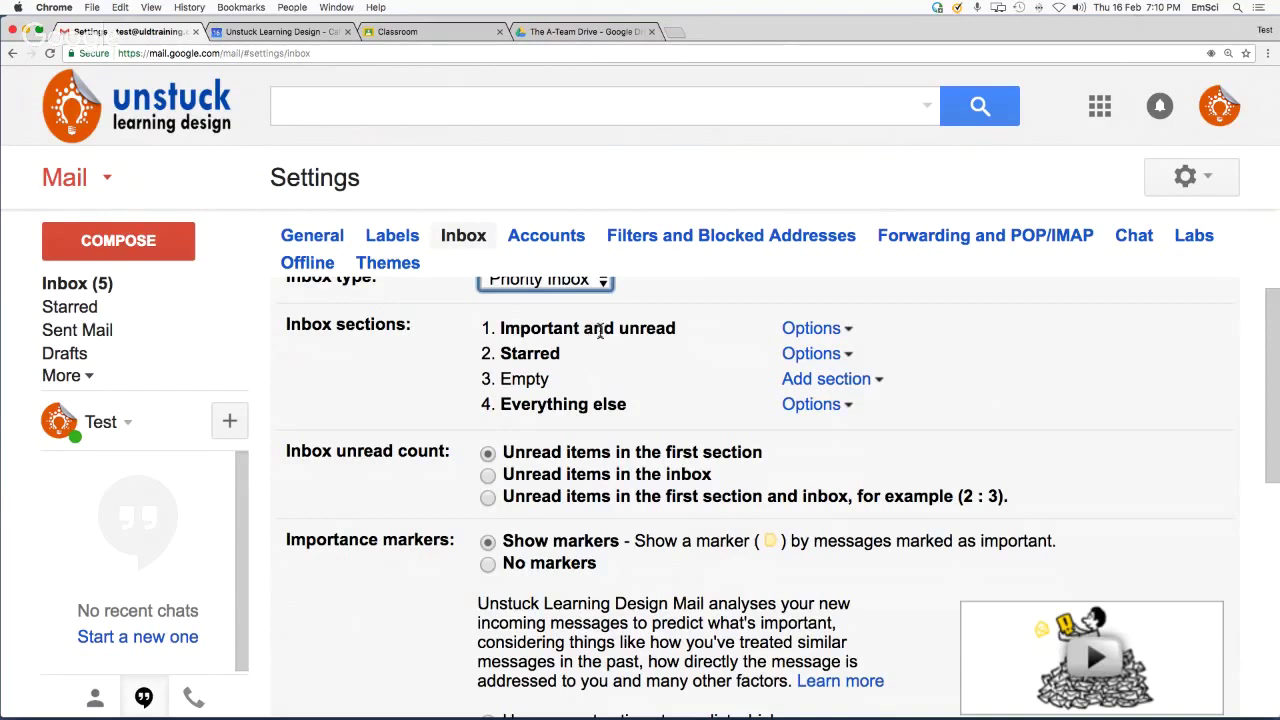
pyautogui.scroll(-1, 848, 333)
pyautogui.click(847, 330)
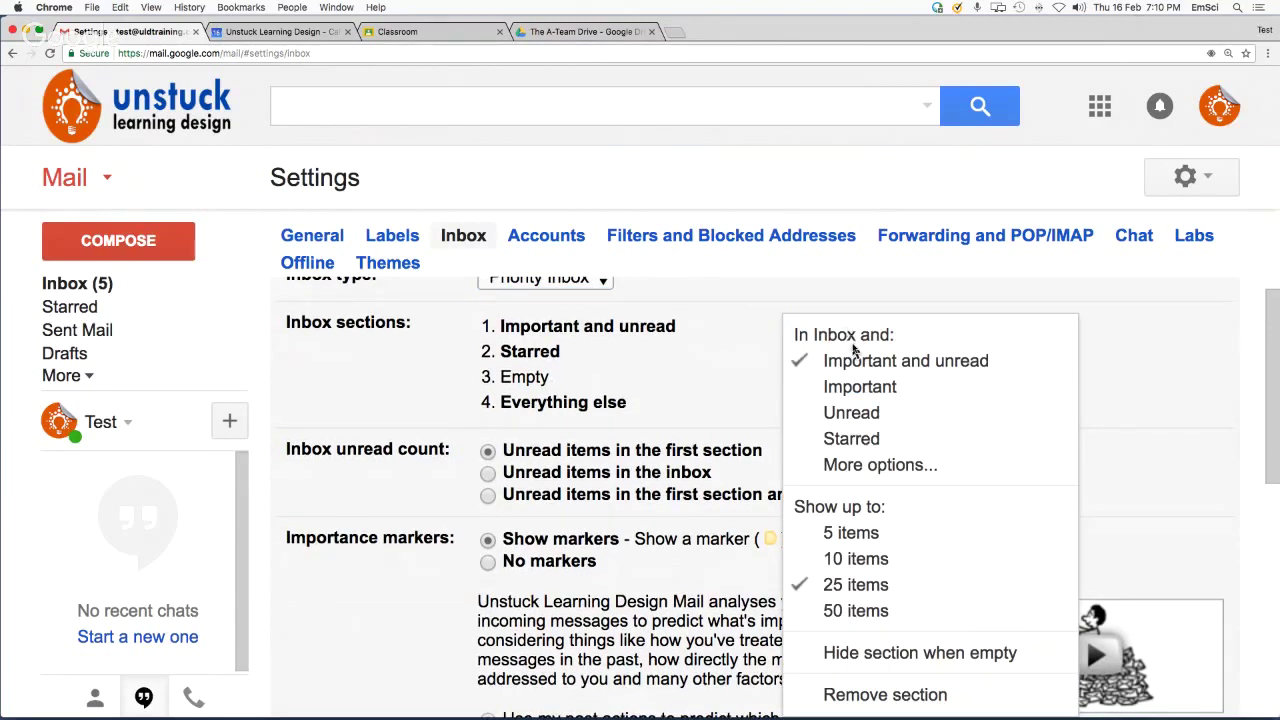
pyautogui.click(850, 413)
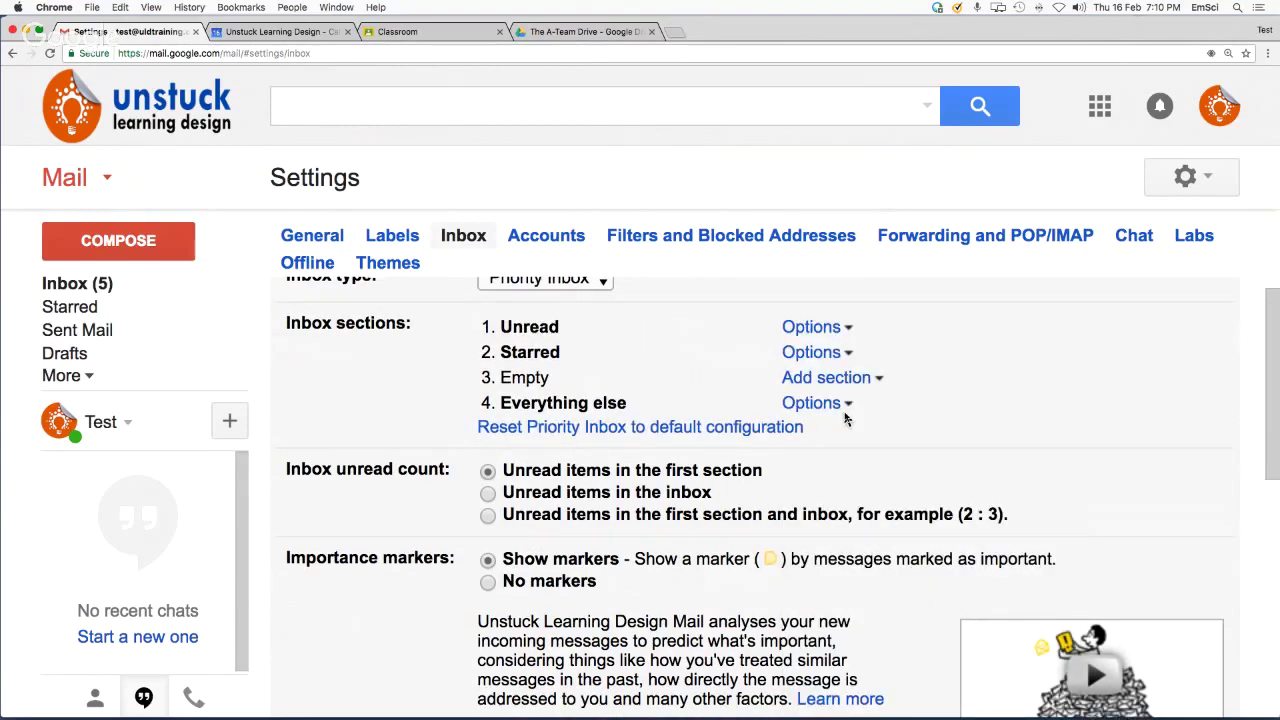
# Select No markers for importance and save the inbox settings
pyautogui.scroll(-2, 606, 364)
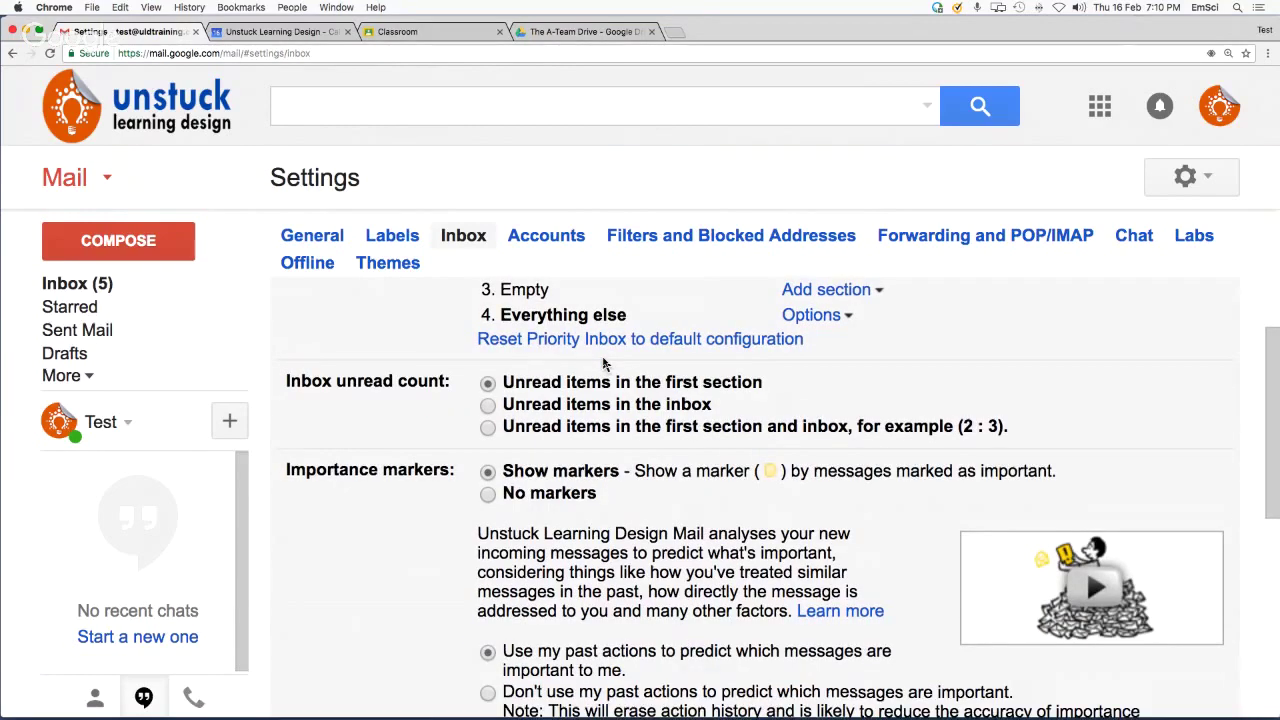
pyautogui.scroll(-1, 603, 364)
pyautogui.moveTo(286, 443); pyautogui.dragTo(463, 449)
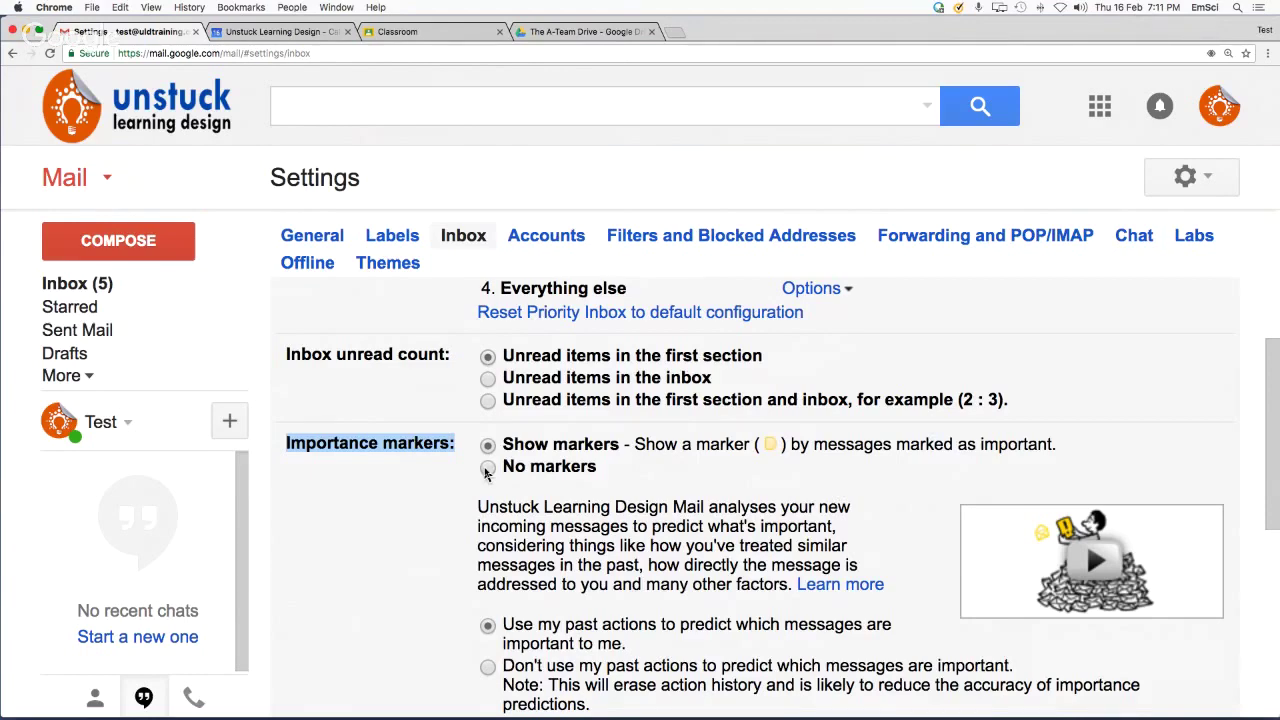
pyautogui.click(487, 469)
pyautogui.scroll(1, 641, 397)
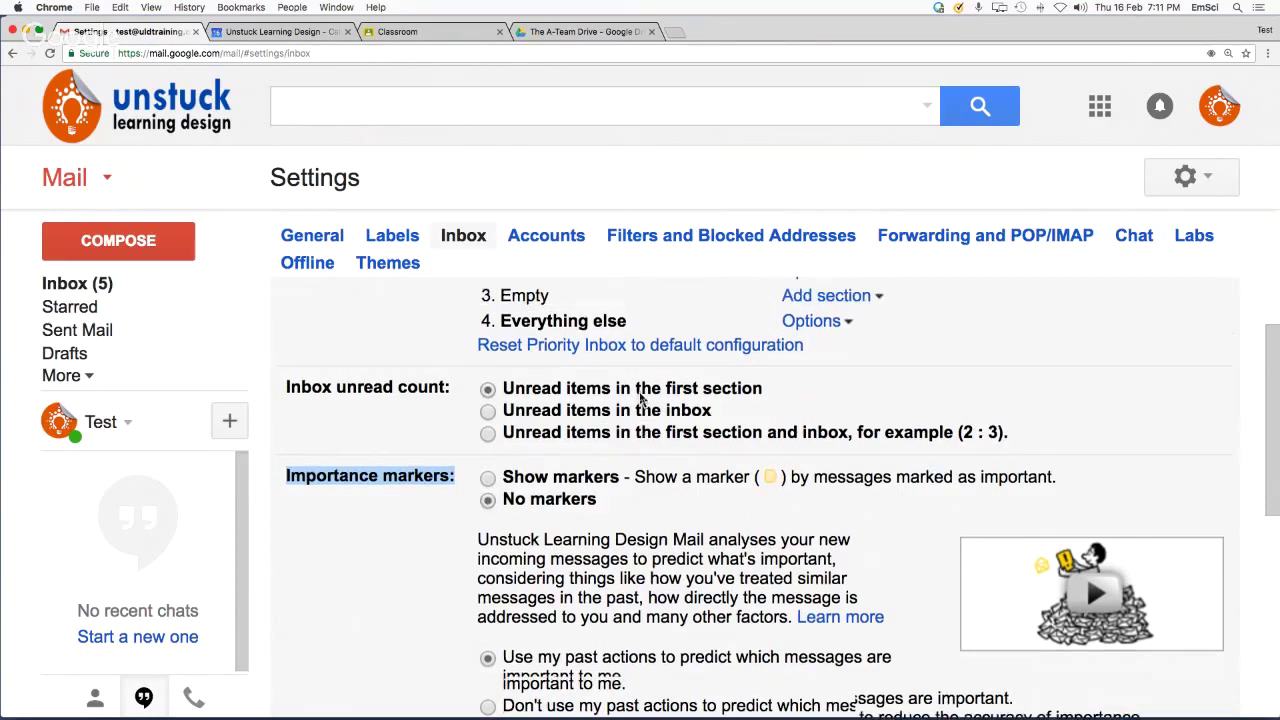
pyautogui.scroll(3, 630, 360)
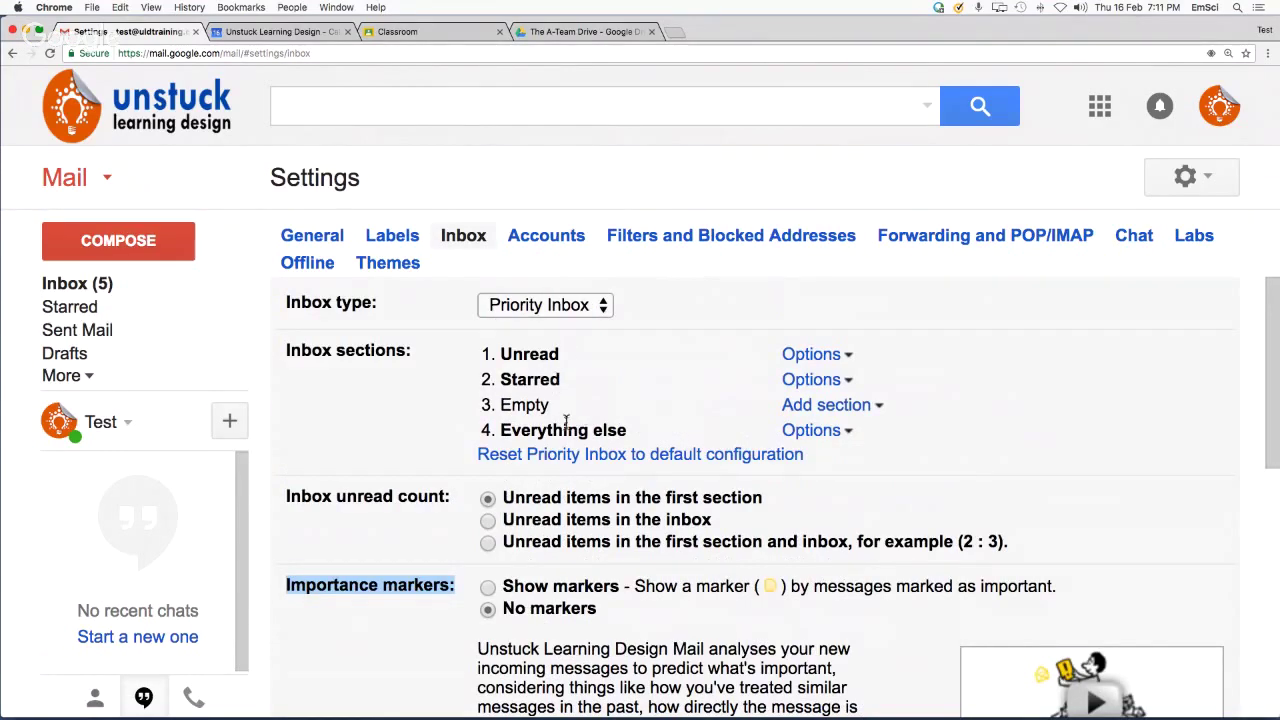
pyautogui.scroll(-10, 575, 425)
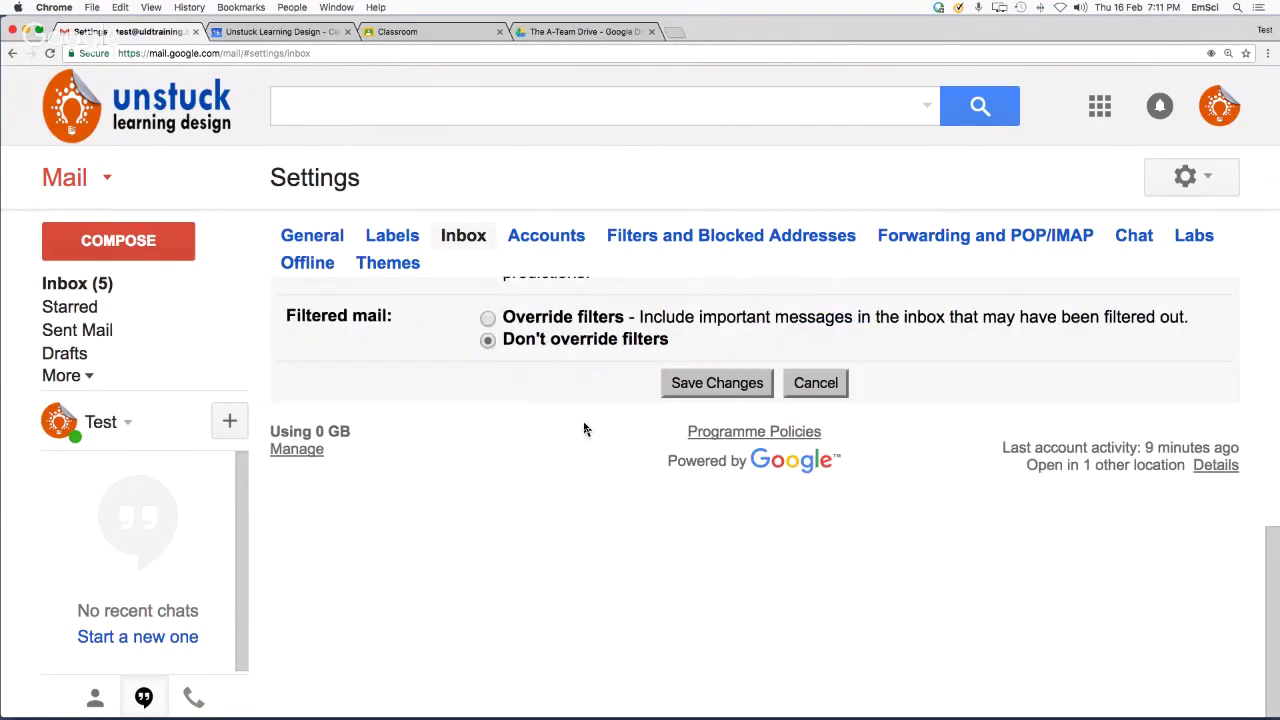
pyautogui.scroll(6, 586, 429)
pyautogui.scroll(2, 590, 427)
pyautogui.scroll(-5, 589, 420)
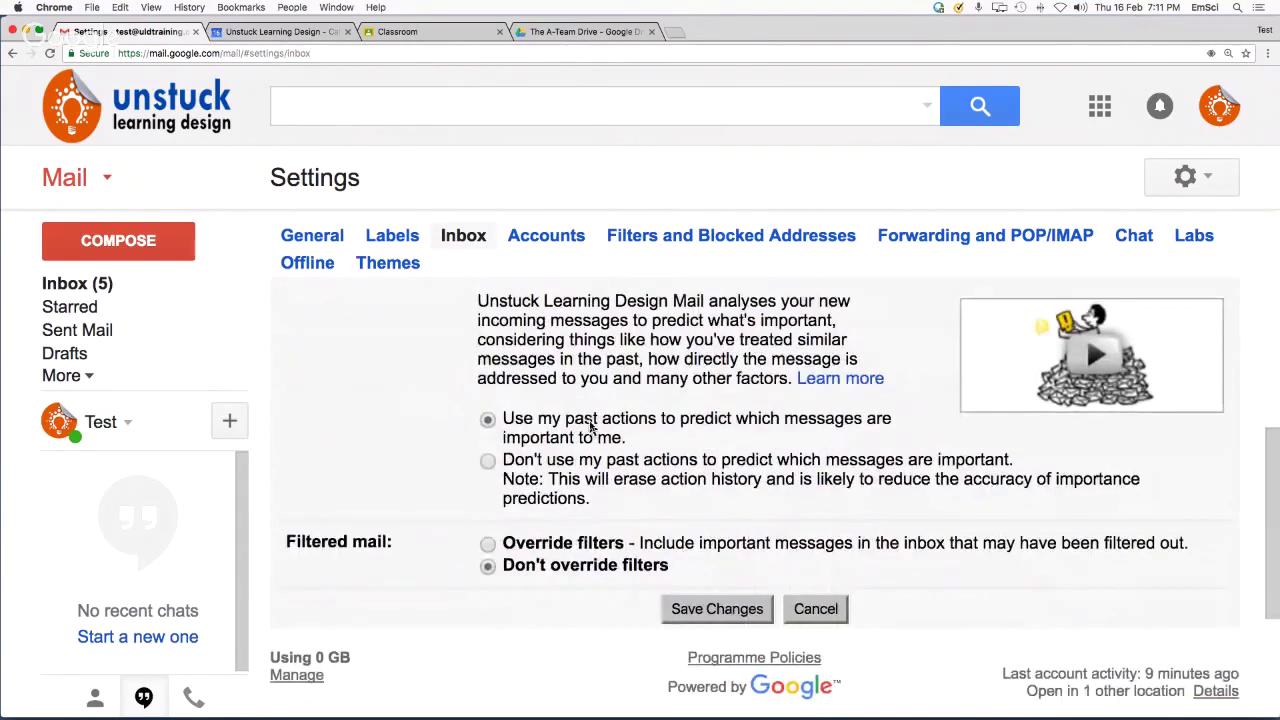
pyautogui.scroll(-1, 588, 416)
pyautogui.click(728, 438)
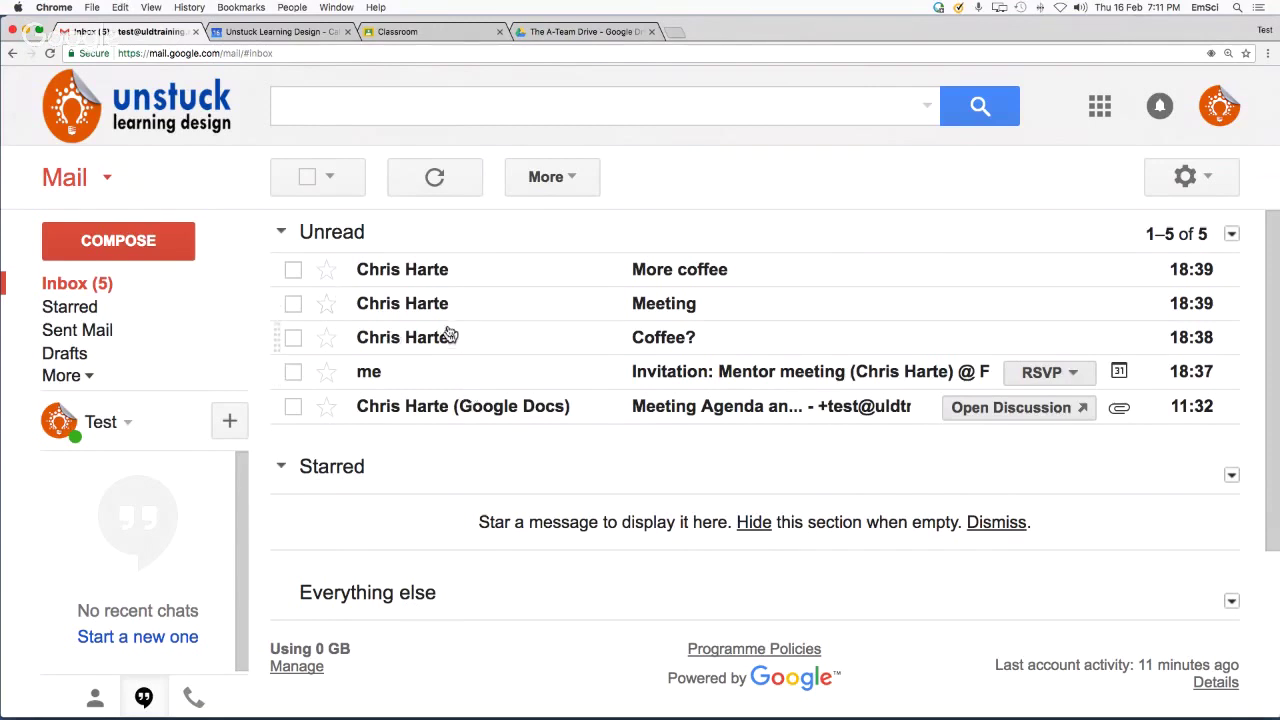
# Read the More coffee email, then star and view the Meeting email before returning to the inbox
pyautogui.click(652, 277)
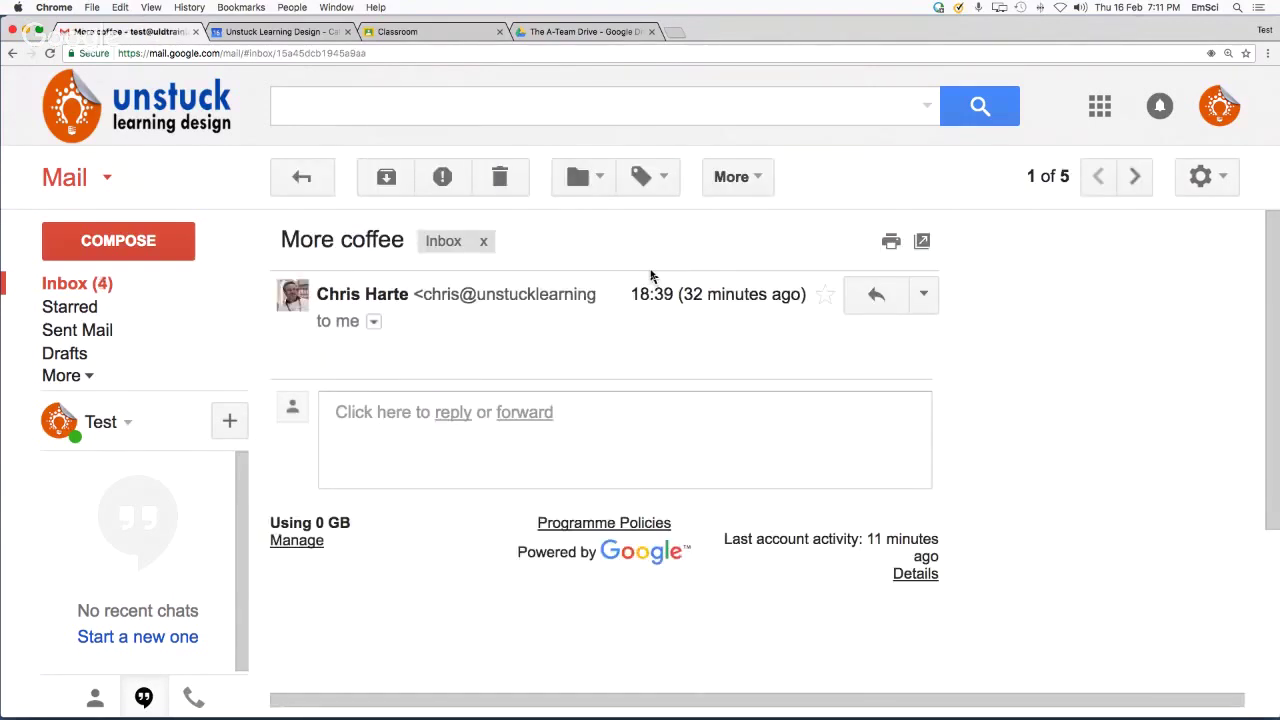
pyautogui.click(302, 178)
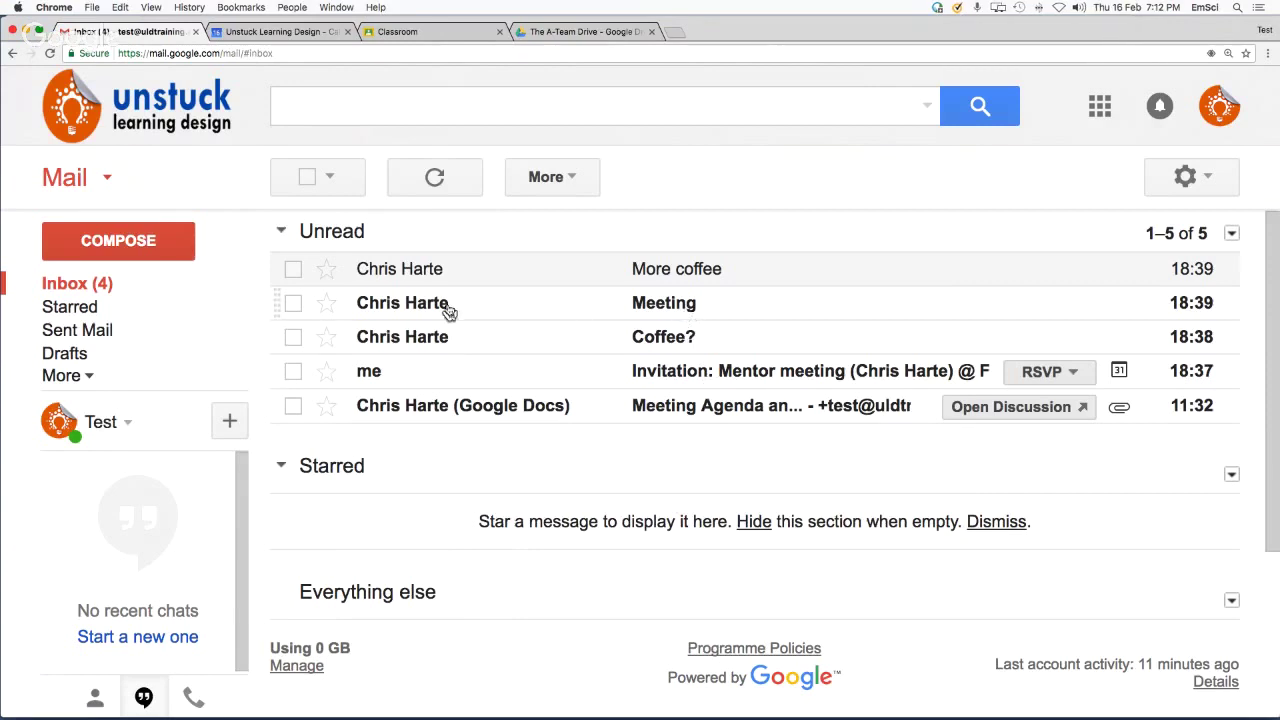
pyautogui.click(328, 306)
pyautogui.click(422, 310)
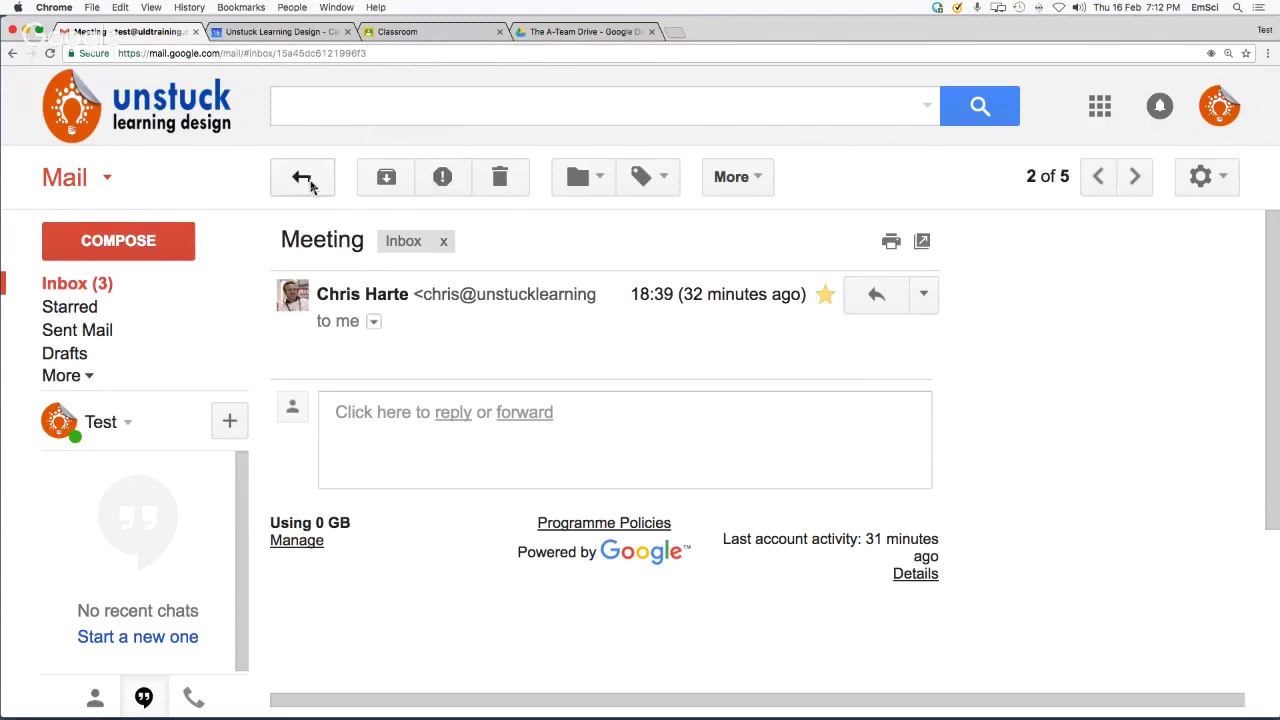
pyautogui.click(304, 178)
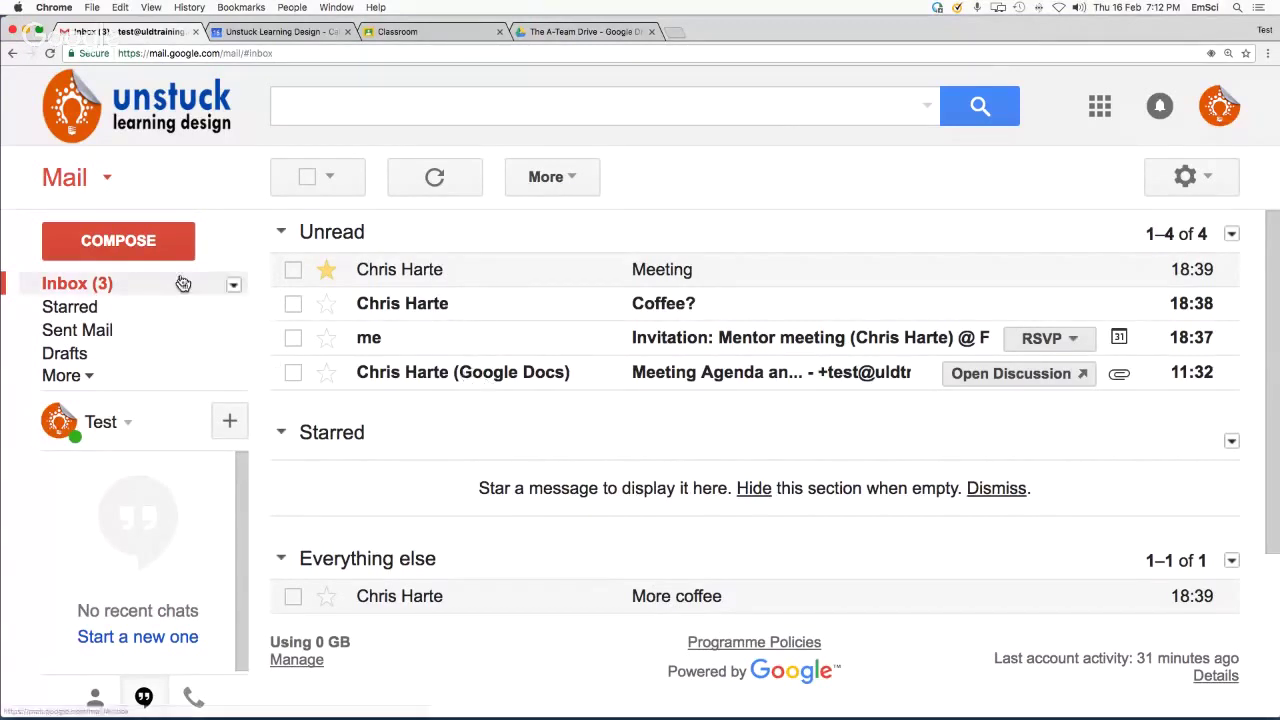
# Switch the General settings Stars option to the all stars preset and save
pyautogui.click(104, 287)
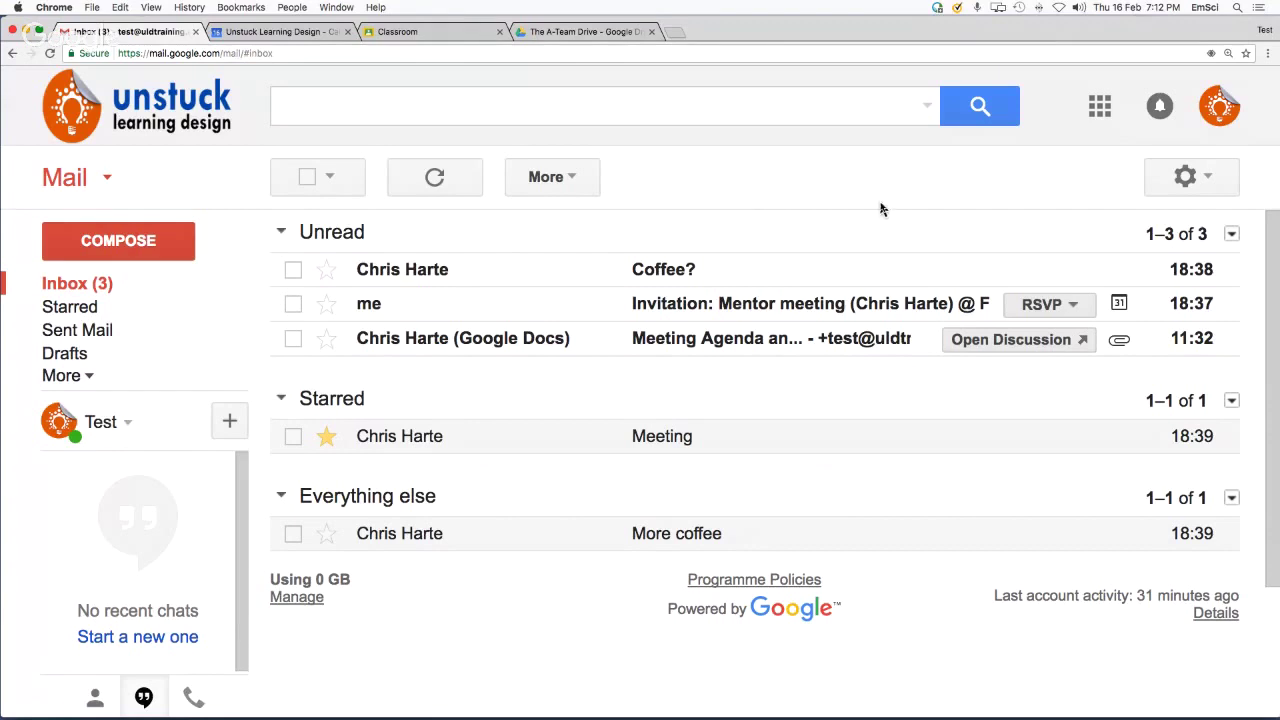
pyautogui.click(1208, 180)
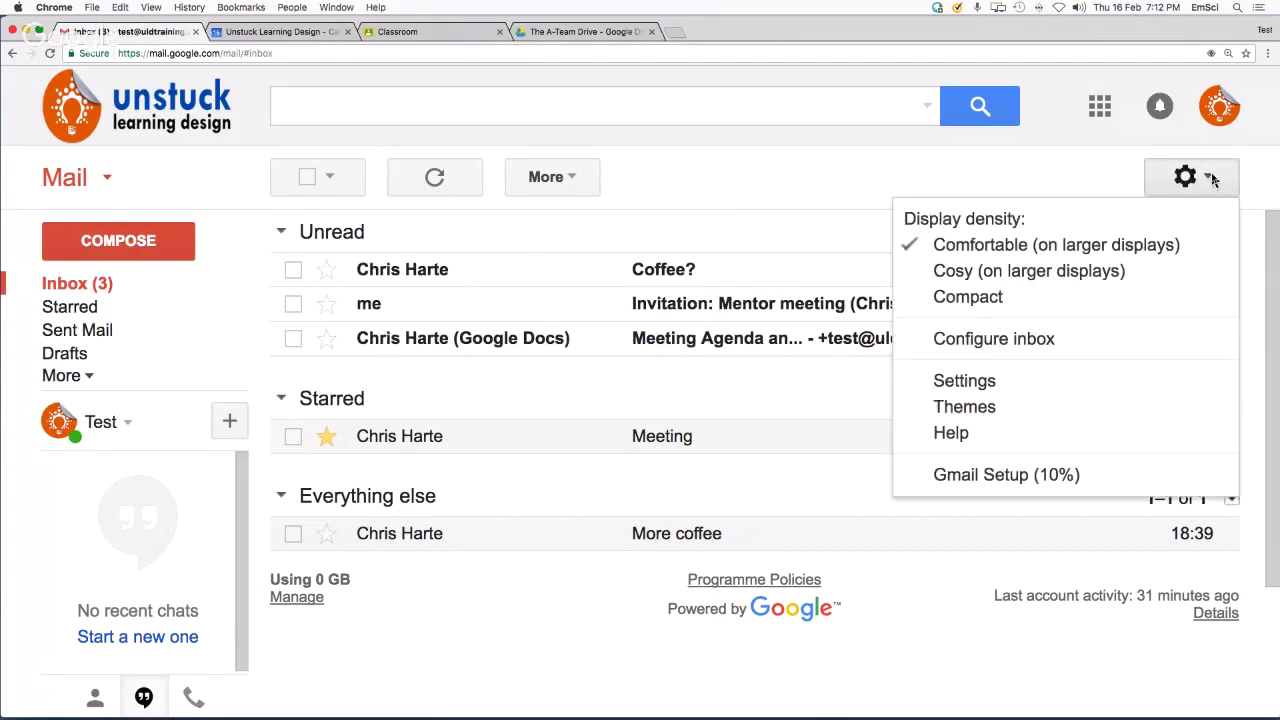
pyautogui.click(1048, 385)
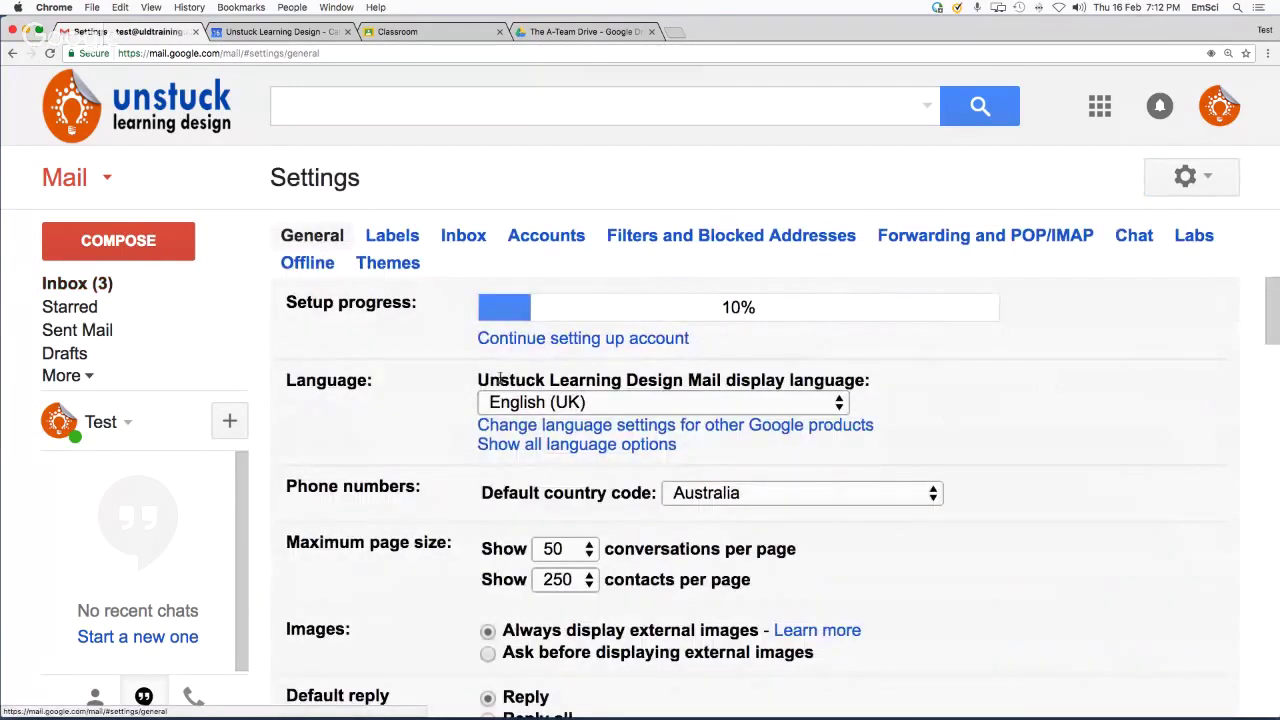
pyautogui.scroll(-2, 583, 453)
pyautogui.scroll(-10, 583, 453)
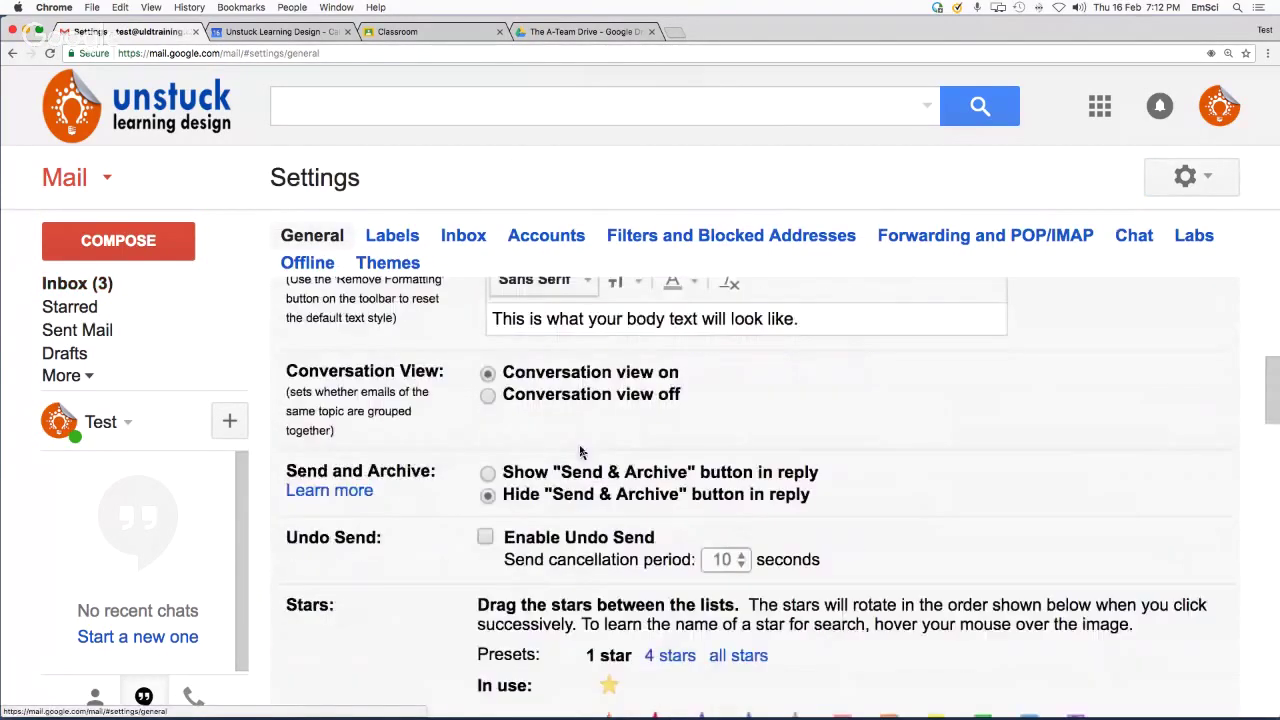
pyautogui.scroll(-7, 580, 453)
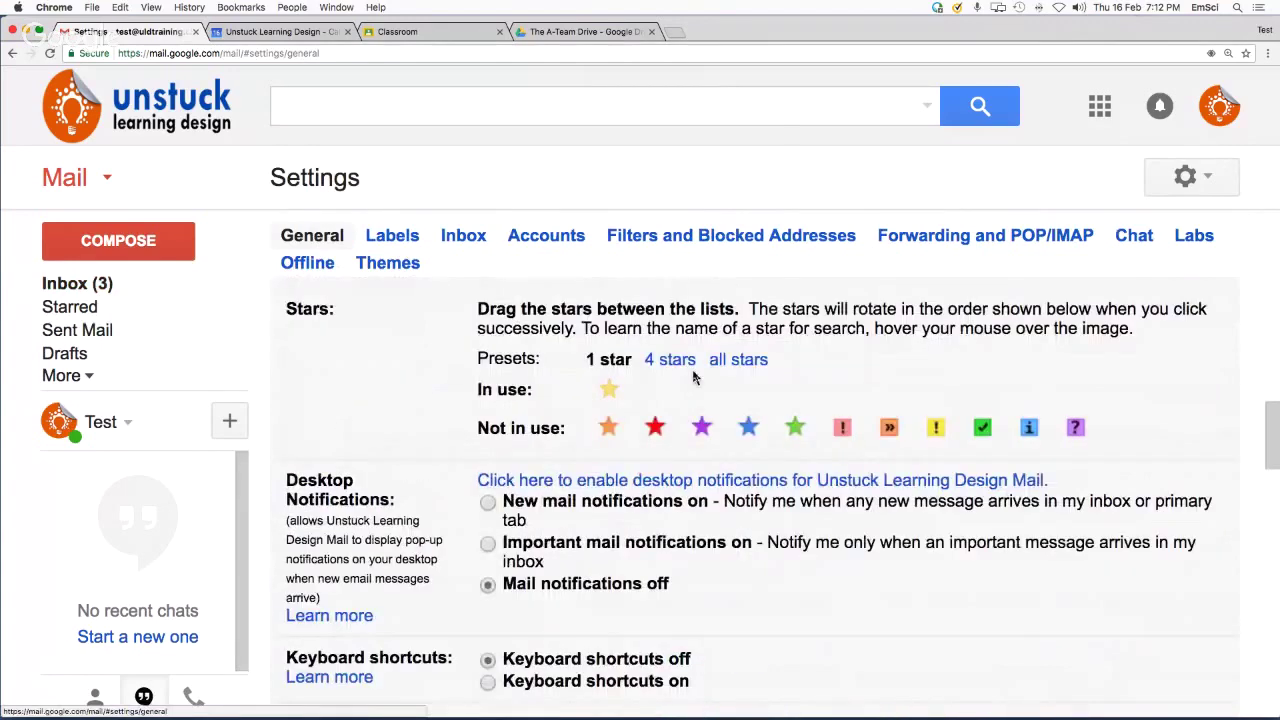
pyautogui.click(738, 360)
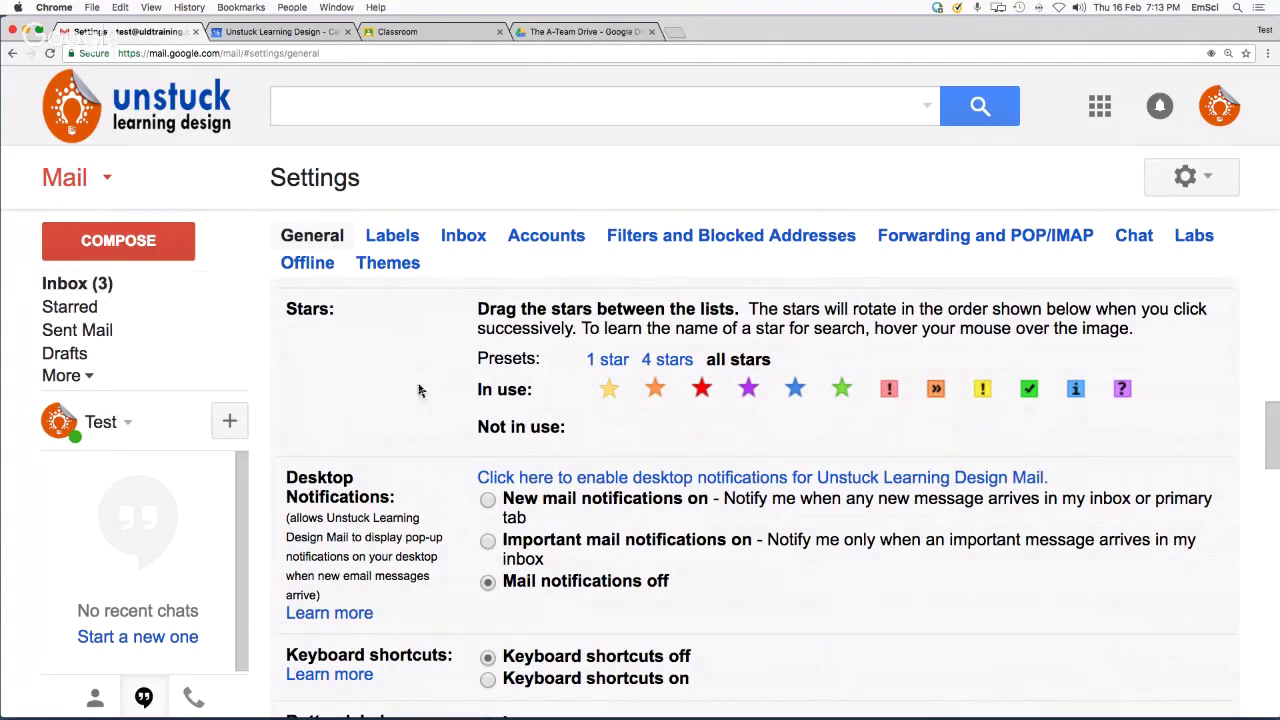
pyautogui.scroll(-5, 430, 397)
pyautogui.scroll(-15, 440, 397)
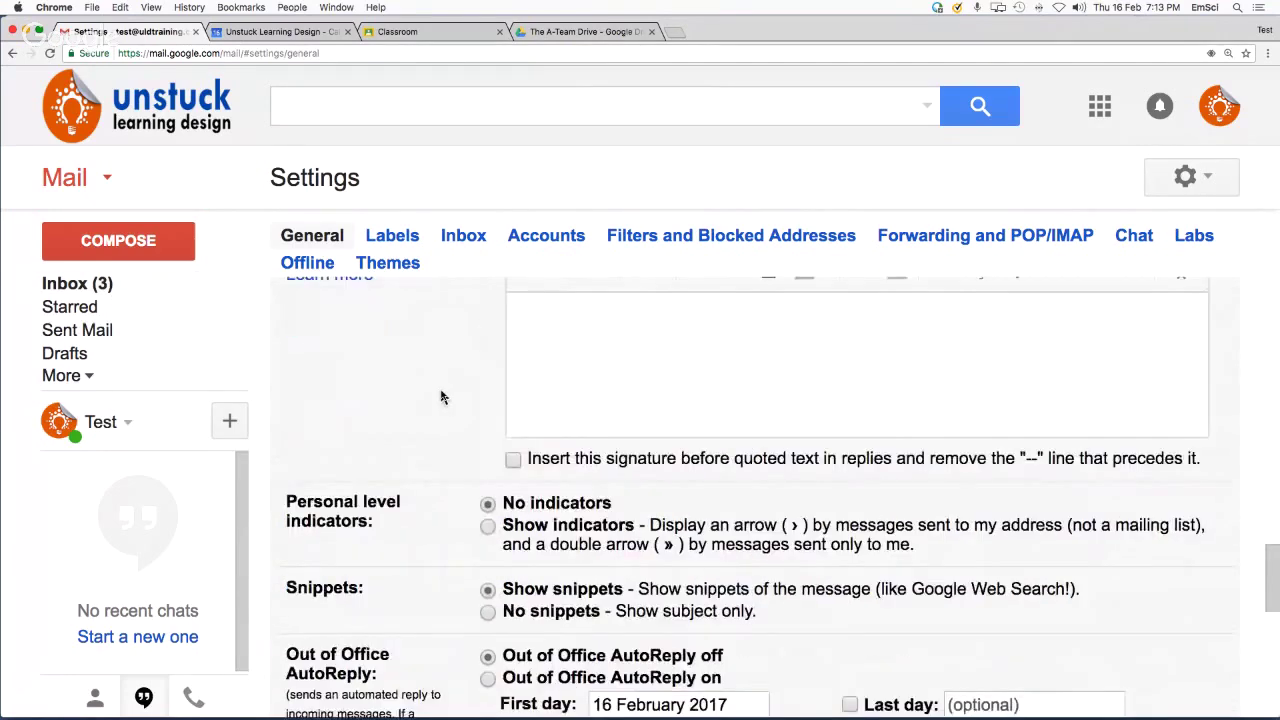
pyautogui.click(767, 383)
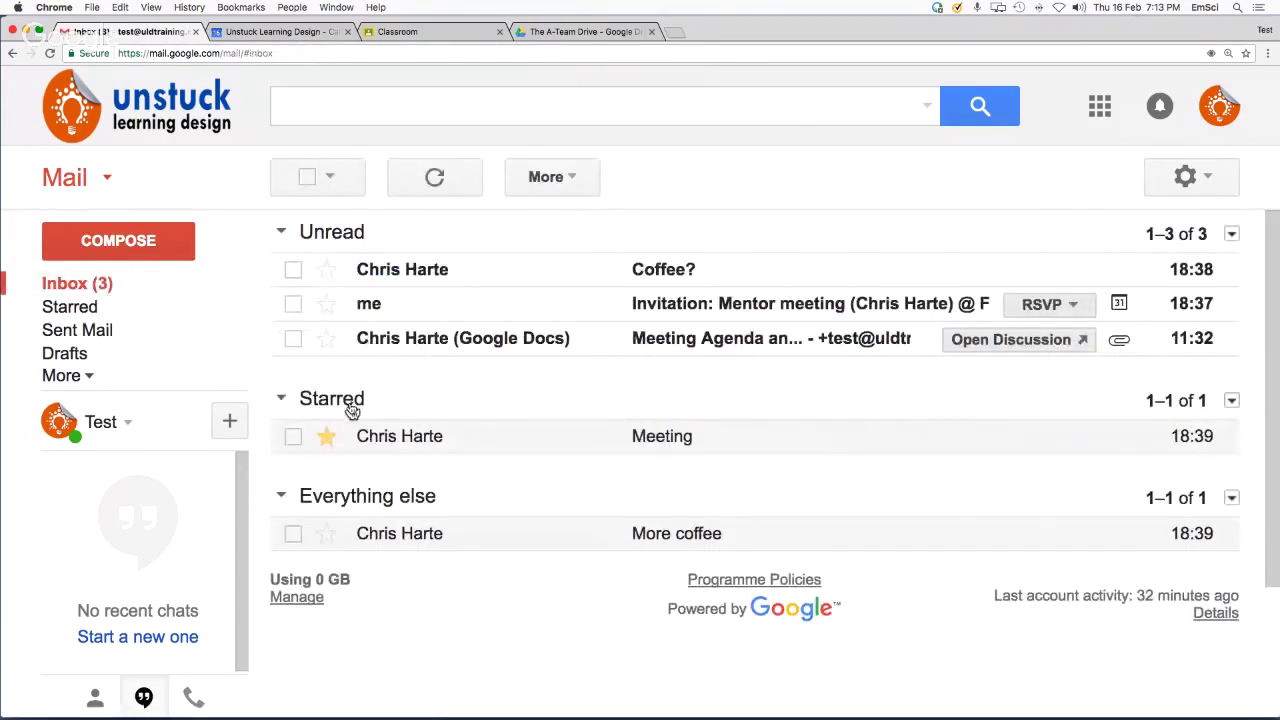
# Cycle the Meeting email's star through the markers to the red exclamation mark
pyautogui.click(327, 437)
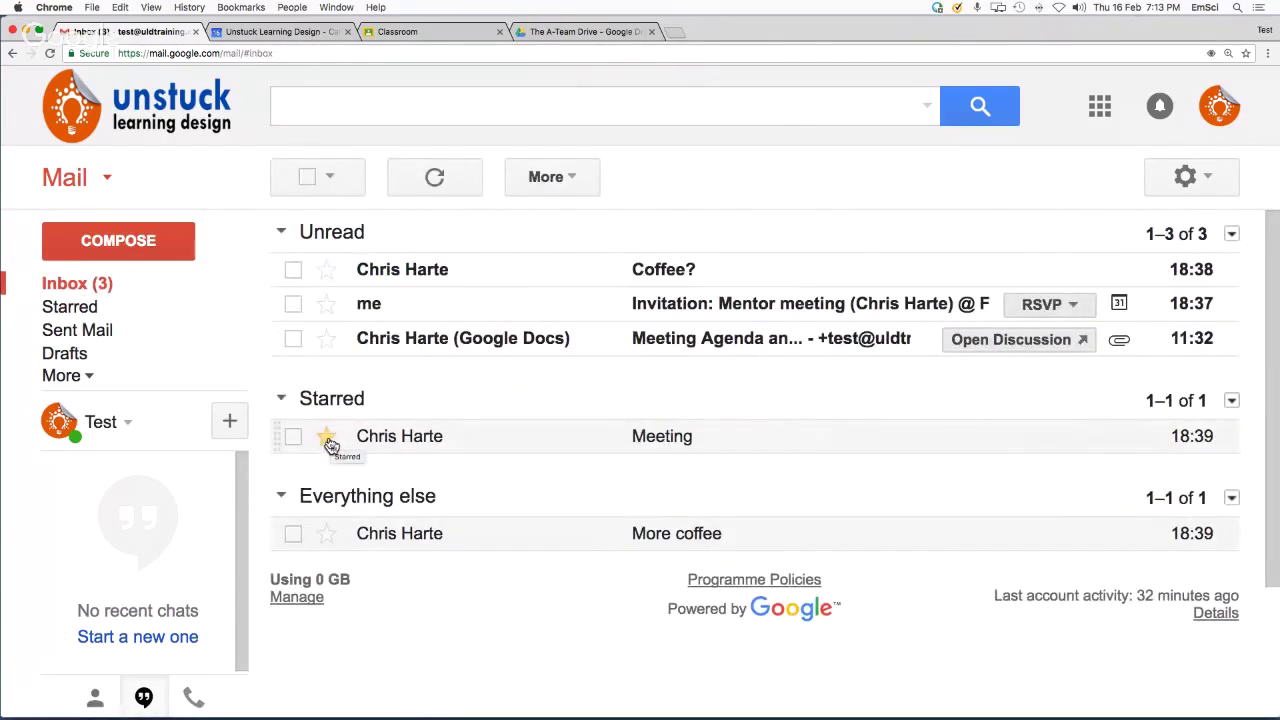
pyautogui.click(327, 437)
pyautogui.click(327, 437)
pyautogui.click(327, 437)
pyautogui.click(327, 437)
pyautogui.click(327, 437)
pyautogui.click(327, 437)
pyautogui.moveTo(407, 445)
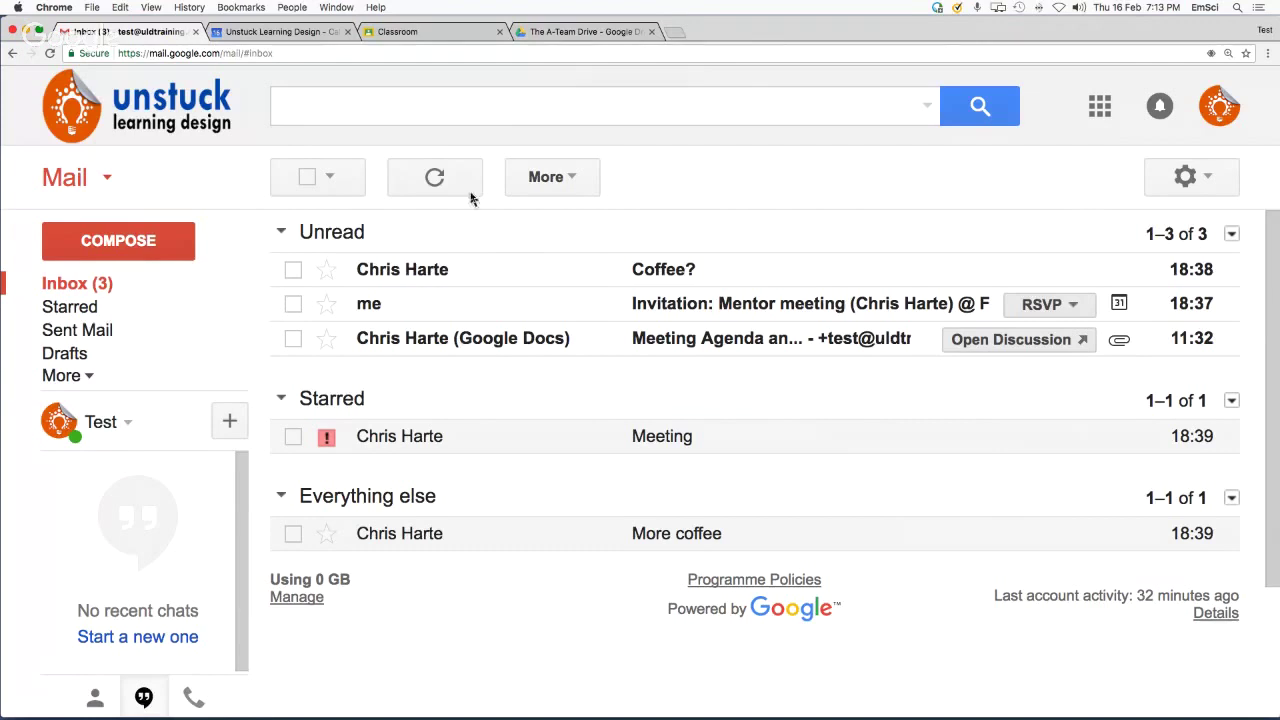
pyautogui.click(510, 102)
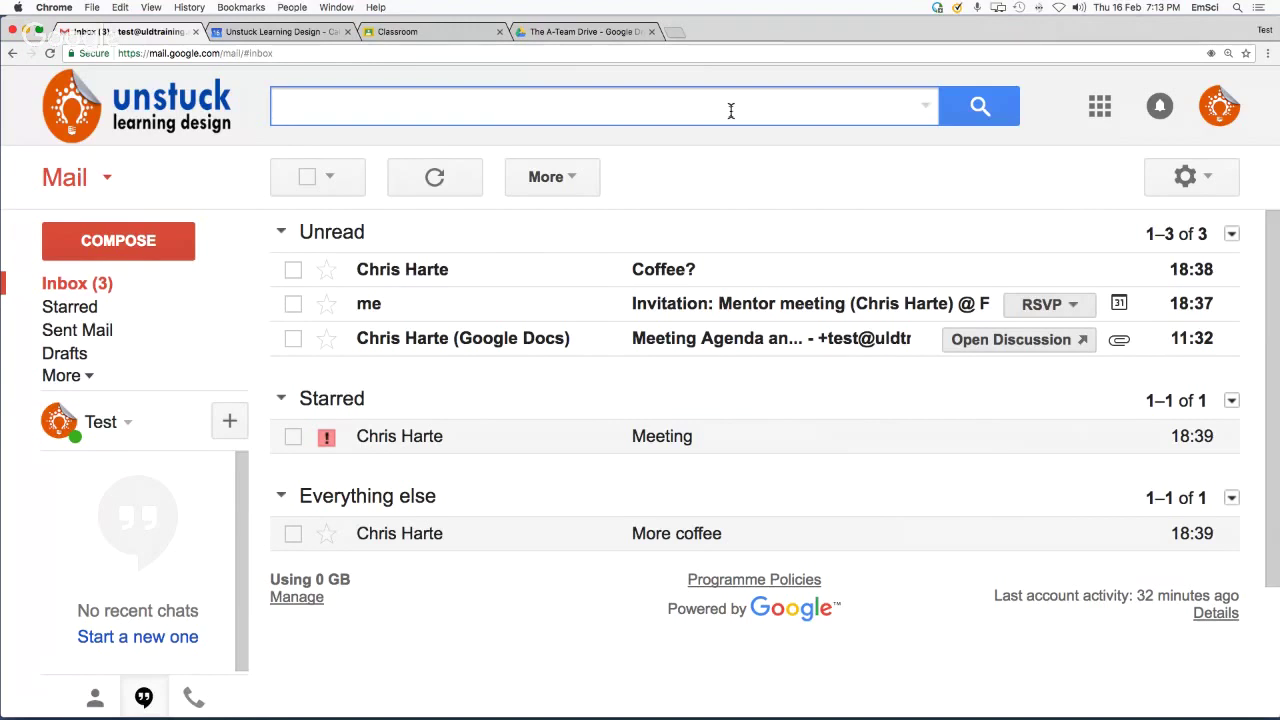
pyautogui.click(925, 110)
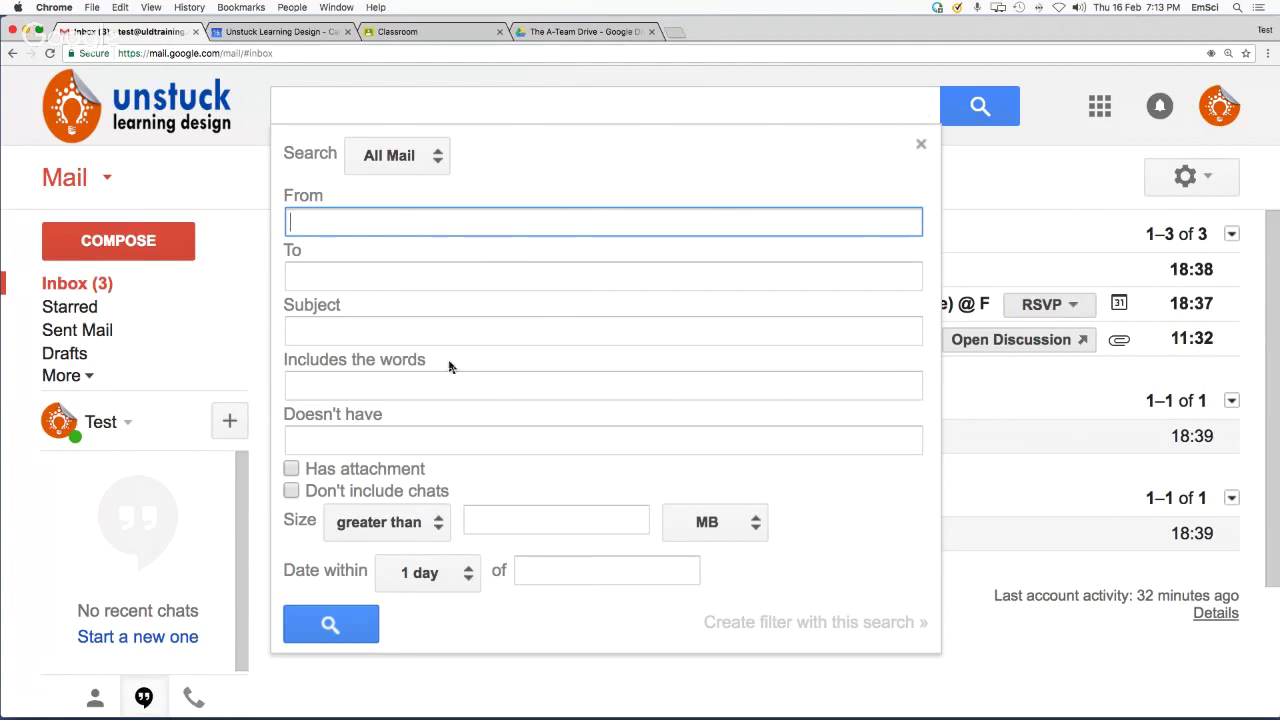
pyautogui.click(386, 330)
pyautogui.click(402, 386)
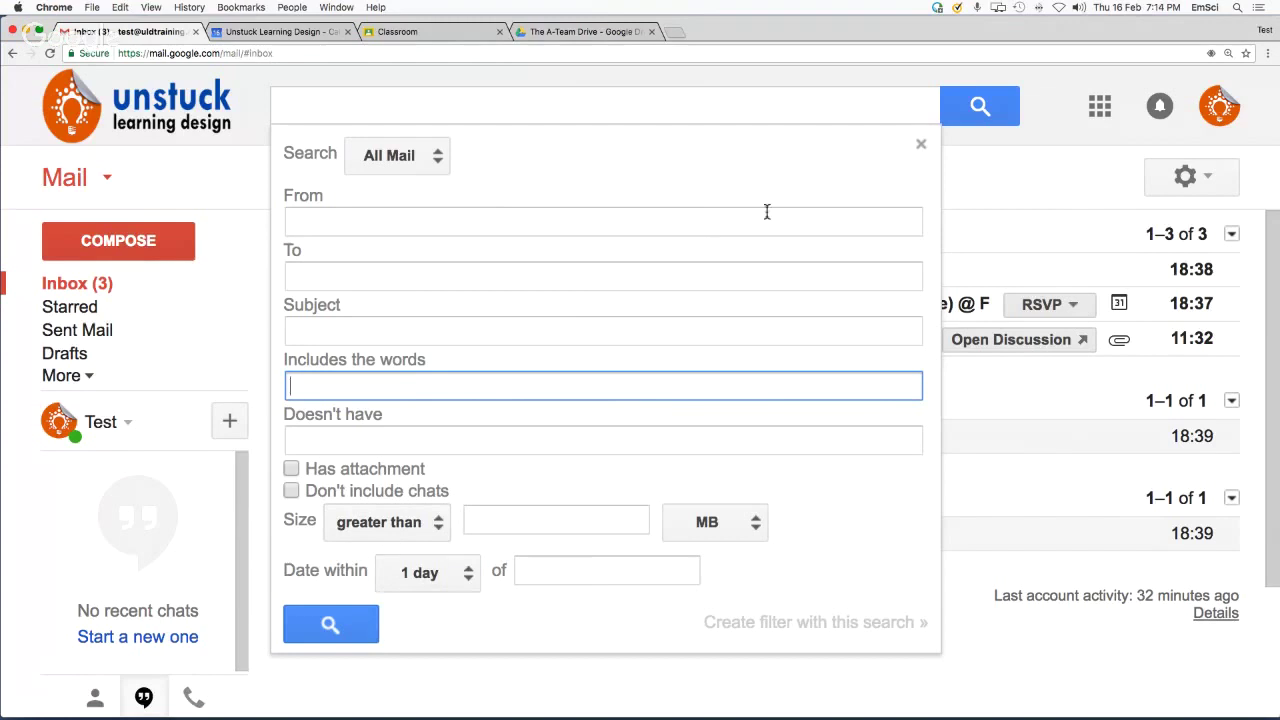
pyautogui.click(919, 147)
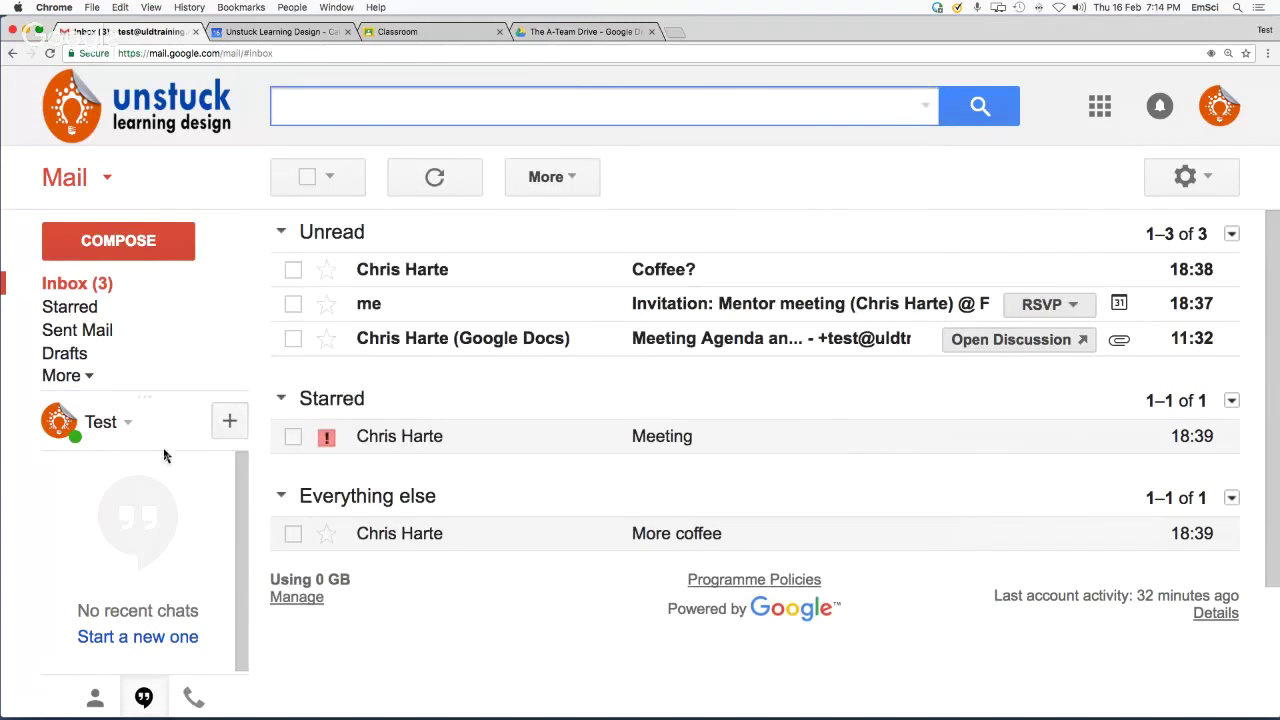
# Expand the sidebar to list Important, Chats, All Mail, Spam, Bin and Categories
pyautogui.click(88, 380)
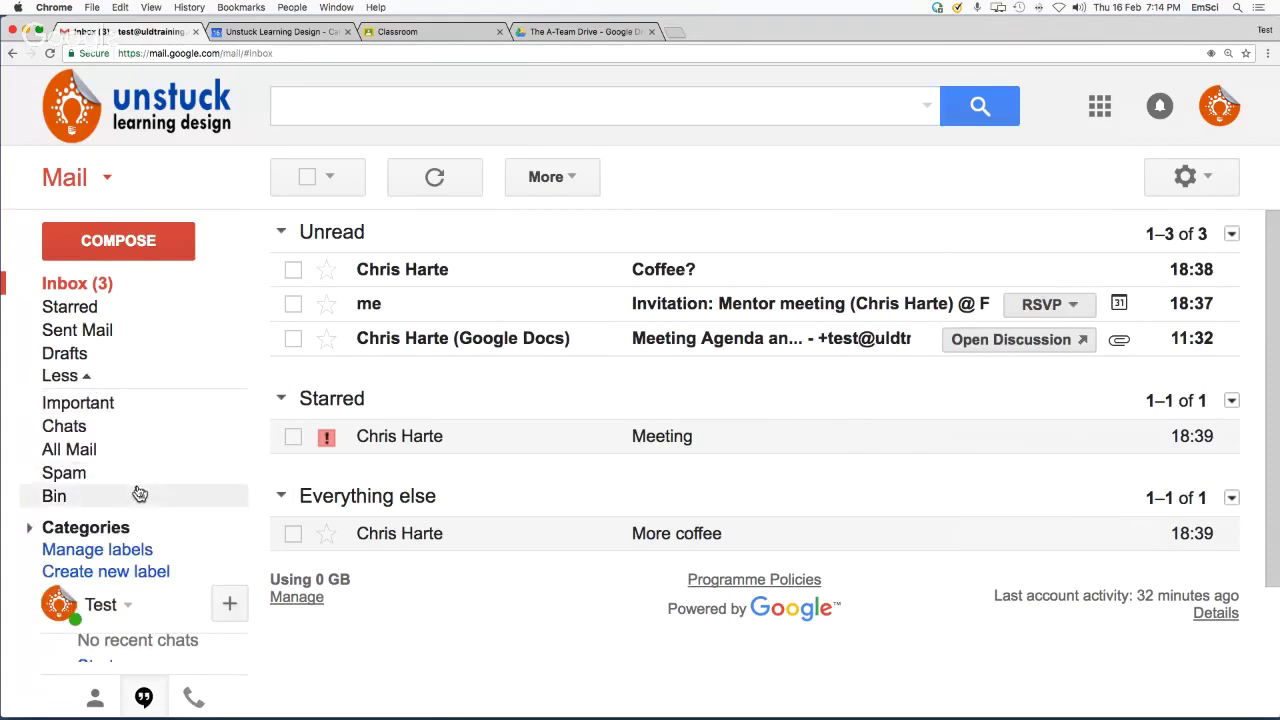
pyautogui.click(84, 379)
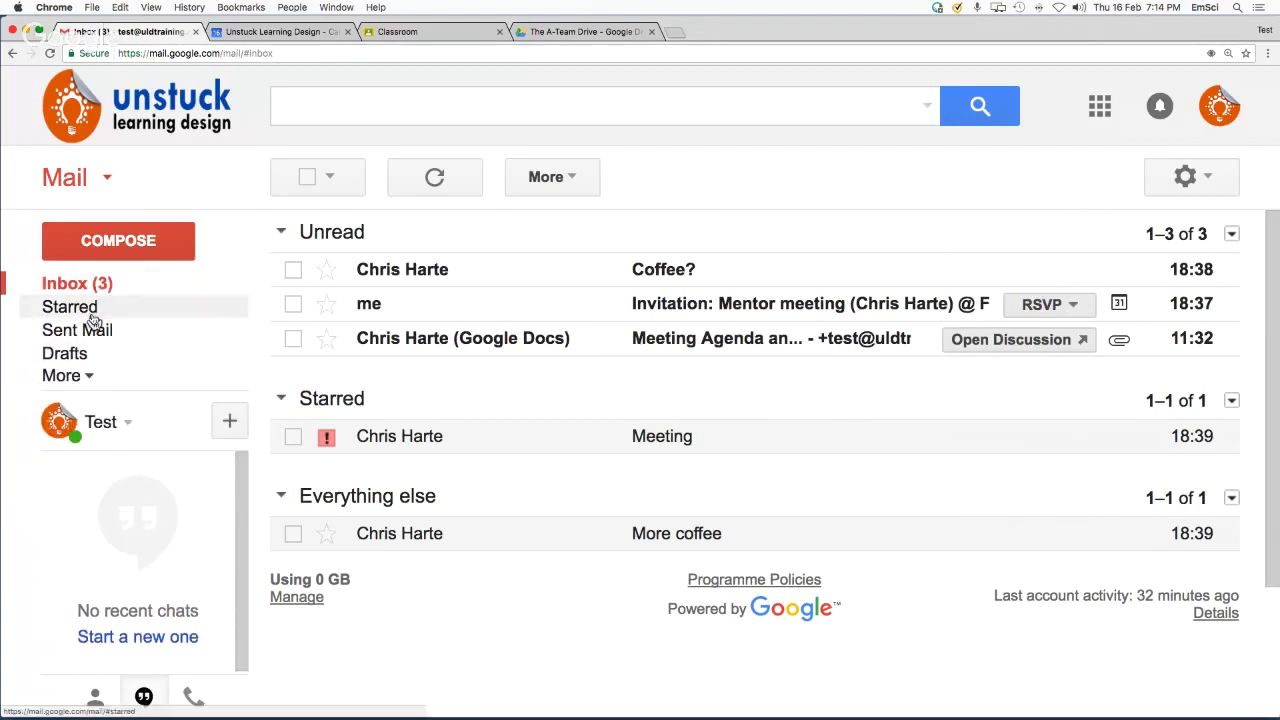
pyautogui.click(90, 380)
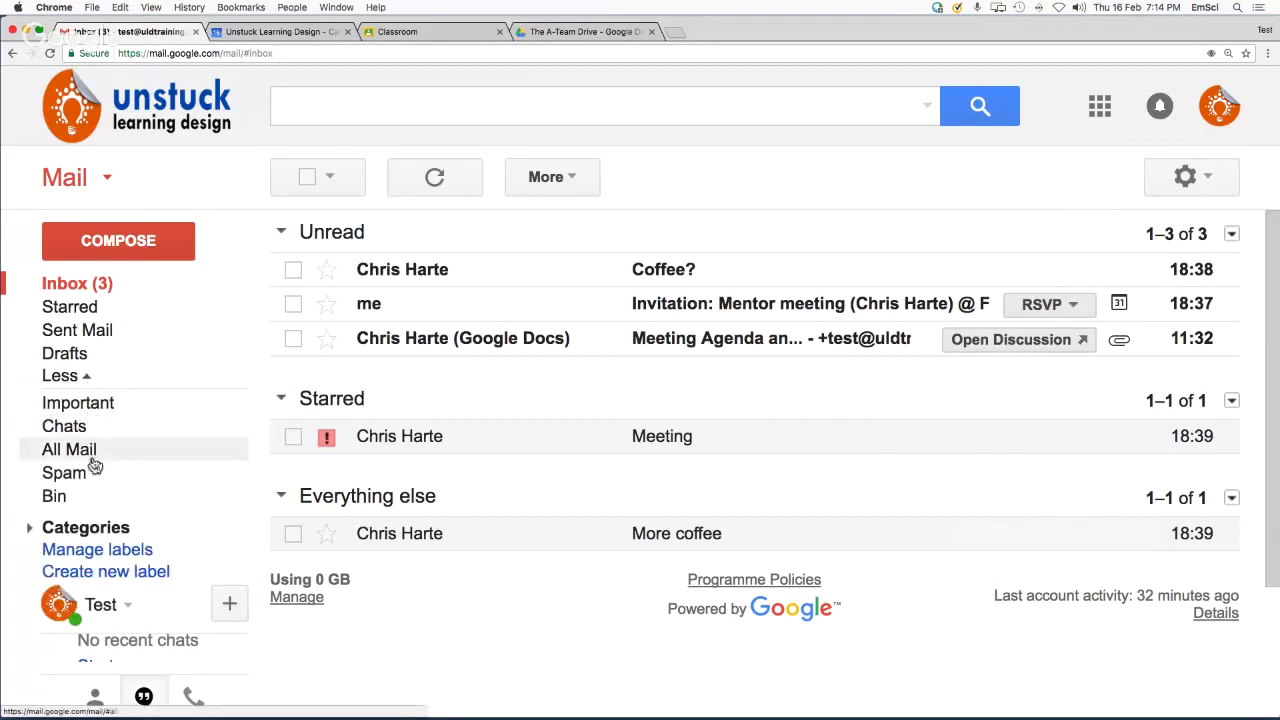
# Create a label named 'Meetings' with Create new label
pyautogui.click(110, 575)
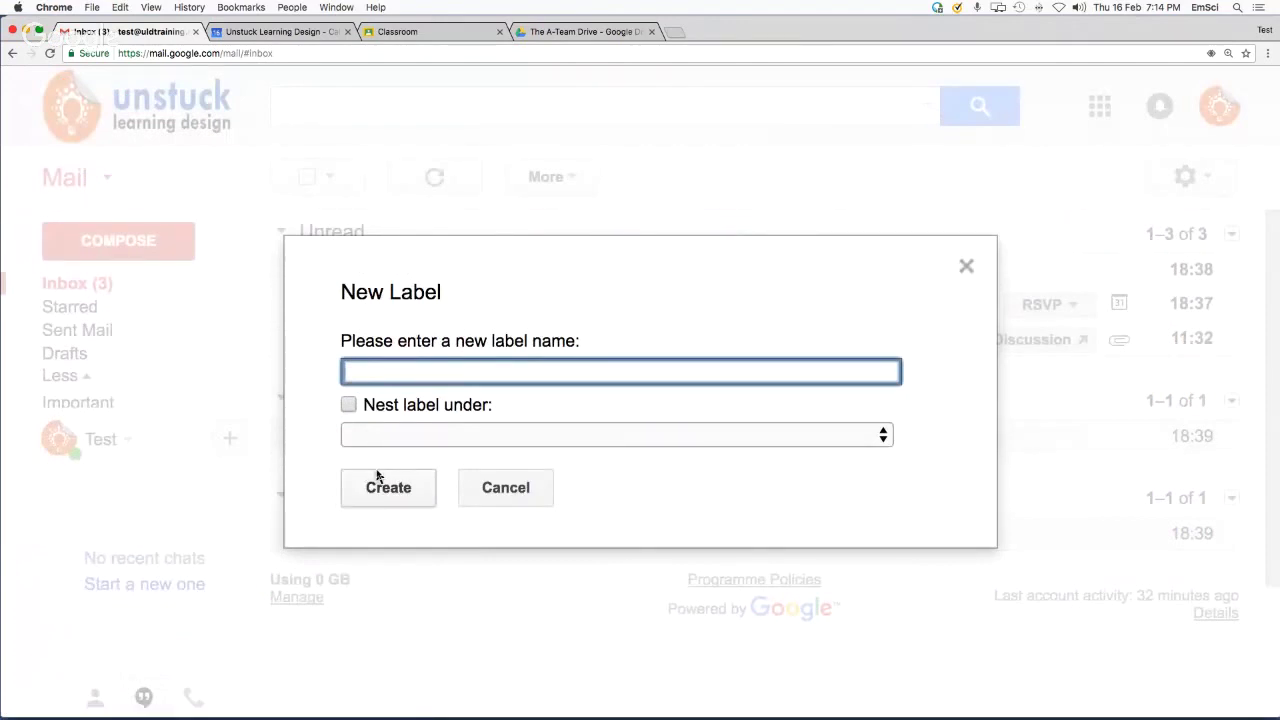
pyautogui.write('Meetings')
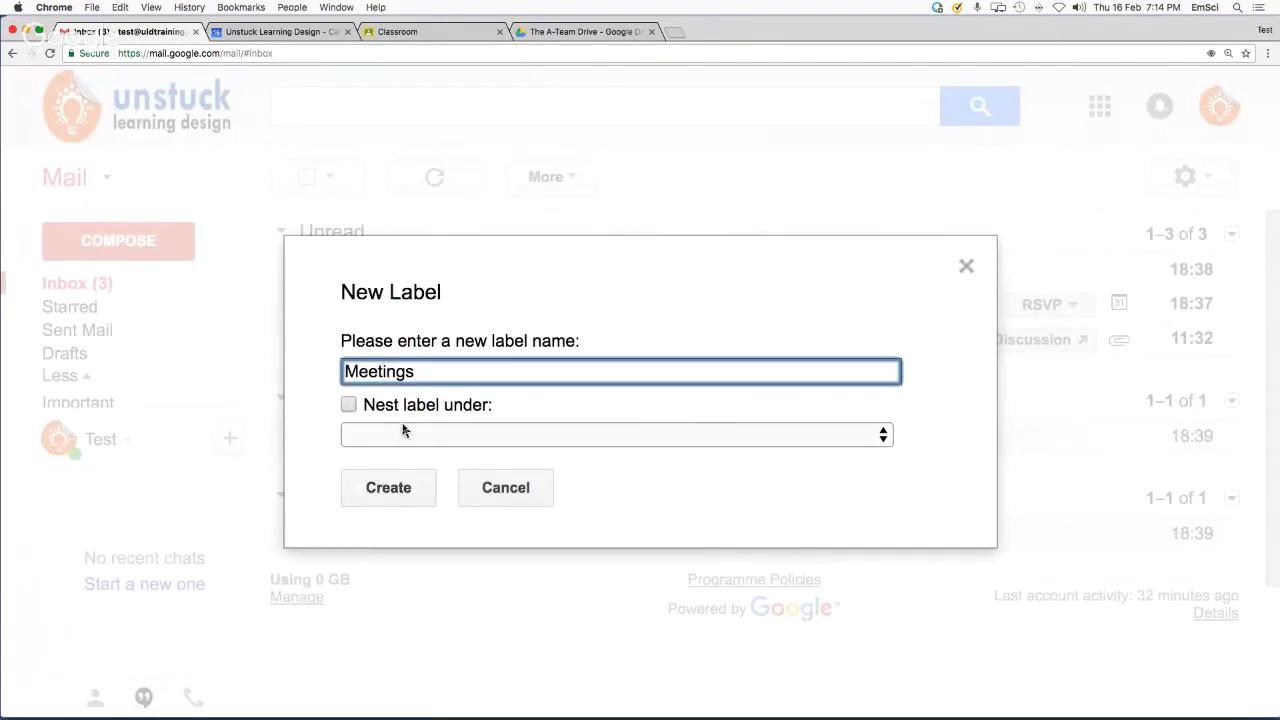
pyautogui.click(387, 487)
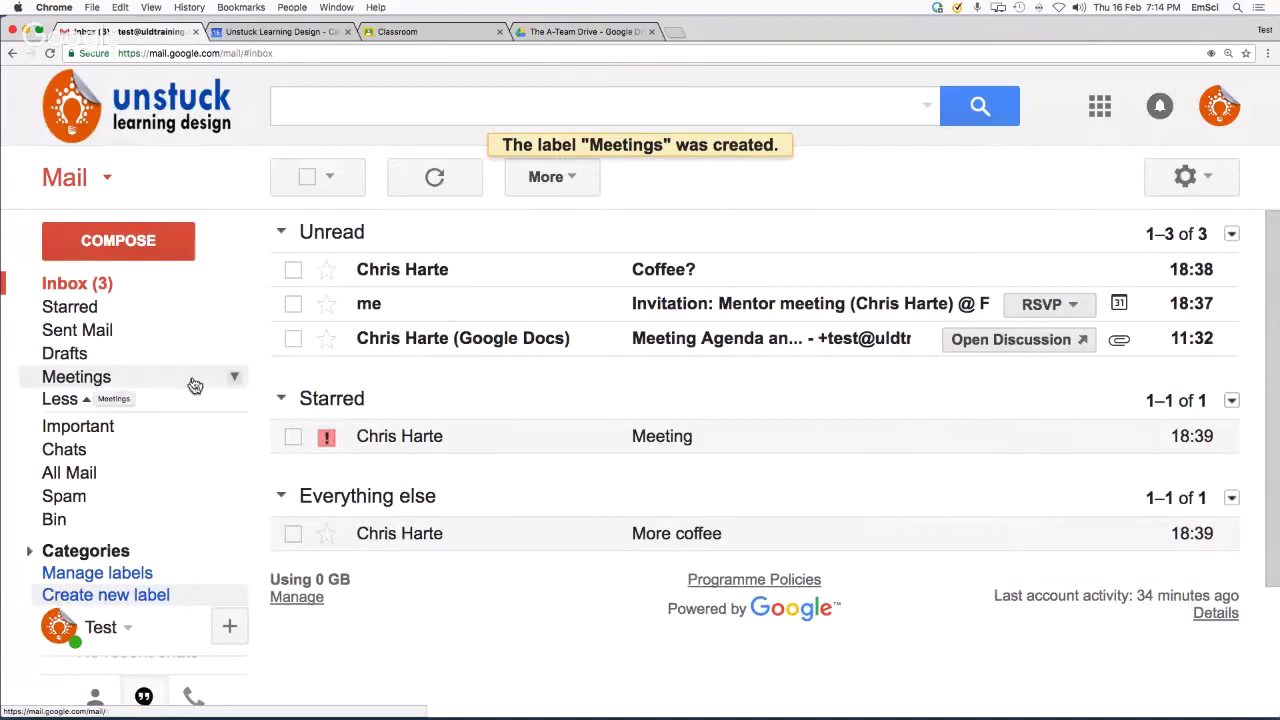
# Give the Meetings label a red colour from its label options
pyautogui.click(235, 384)
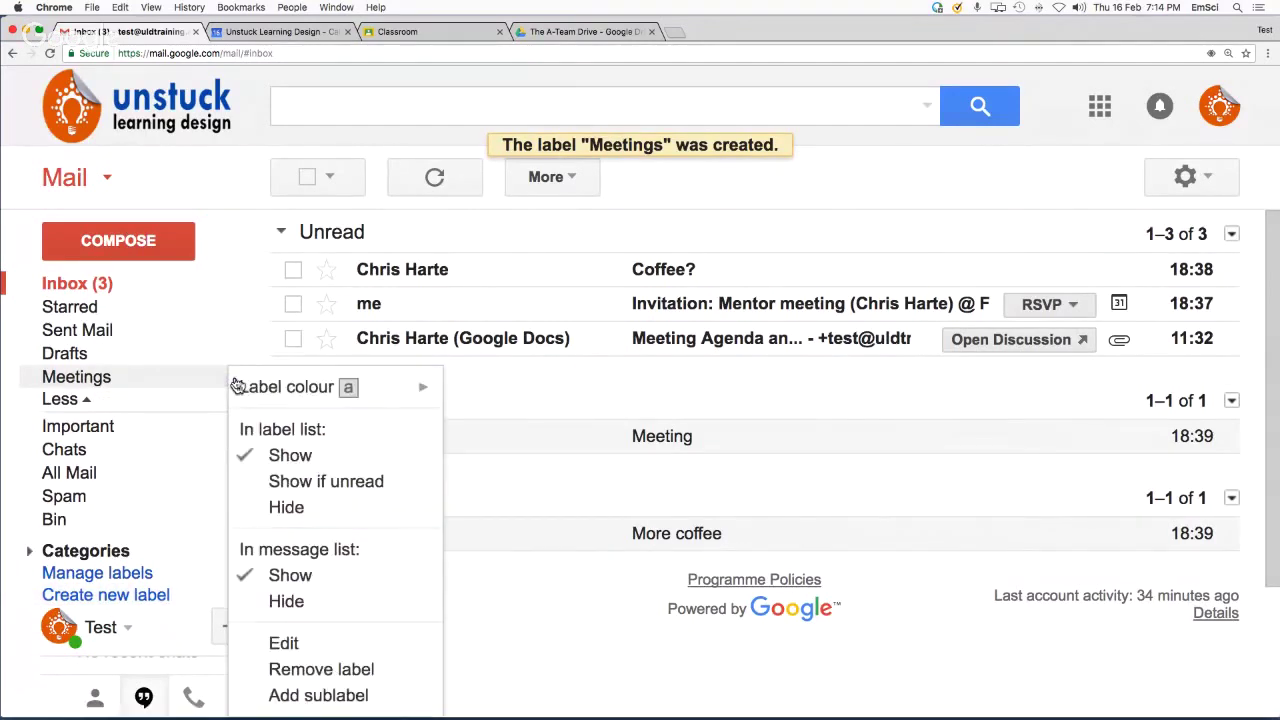
pyautogui.moveTo(350, 387)
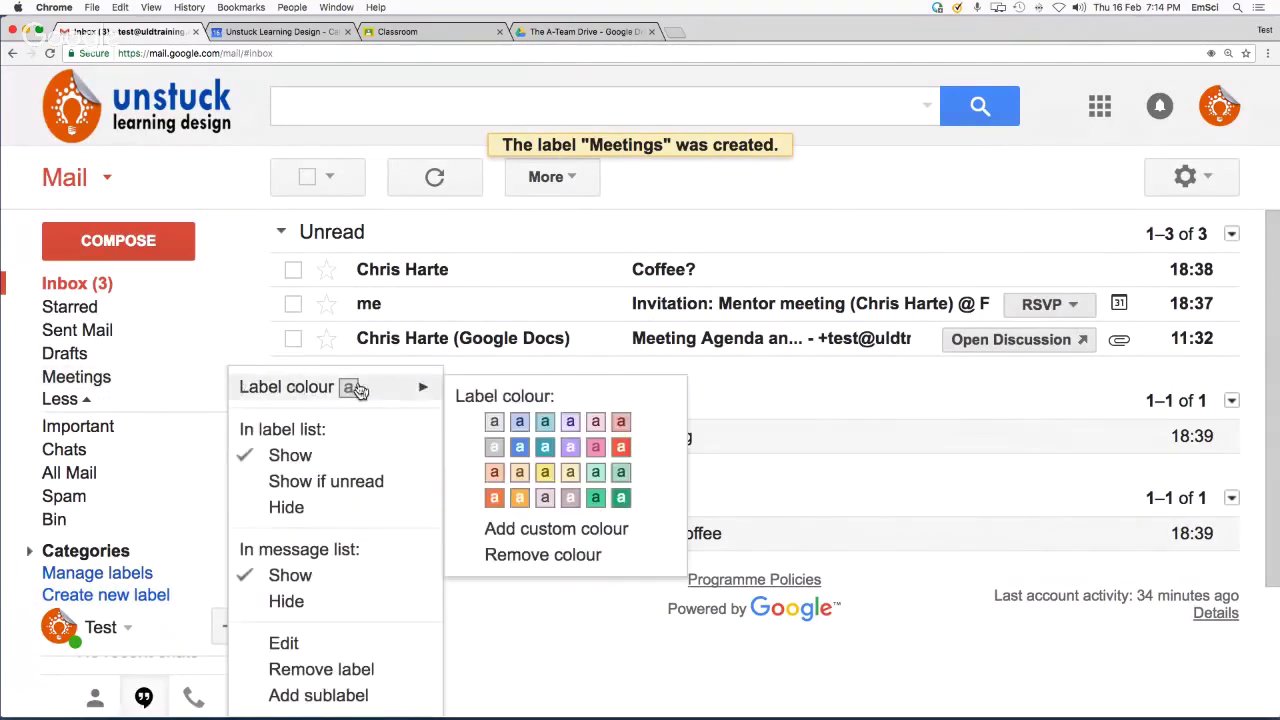
pyautogui.click(621, 448)
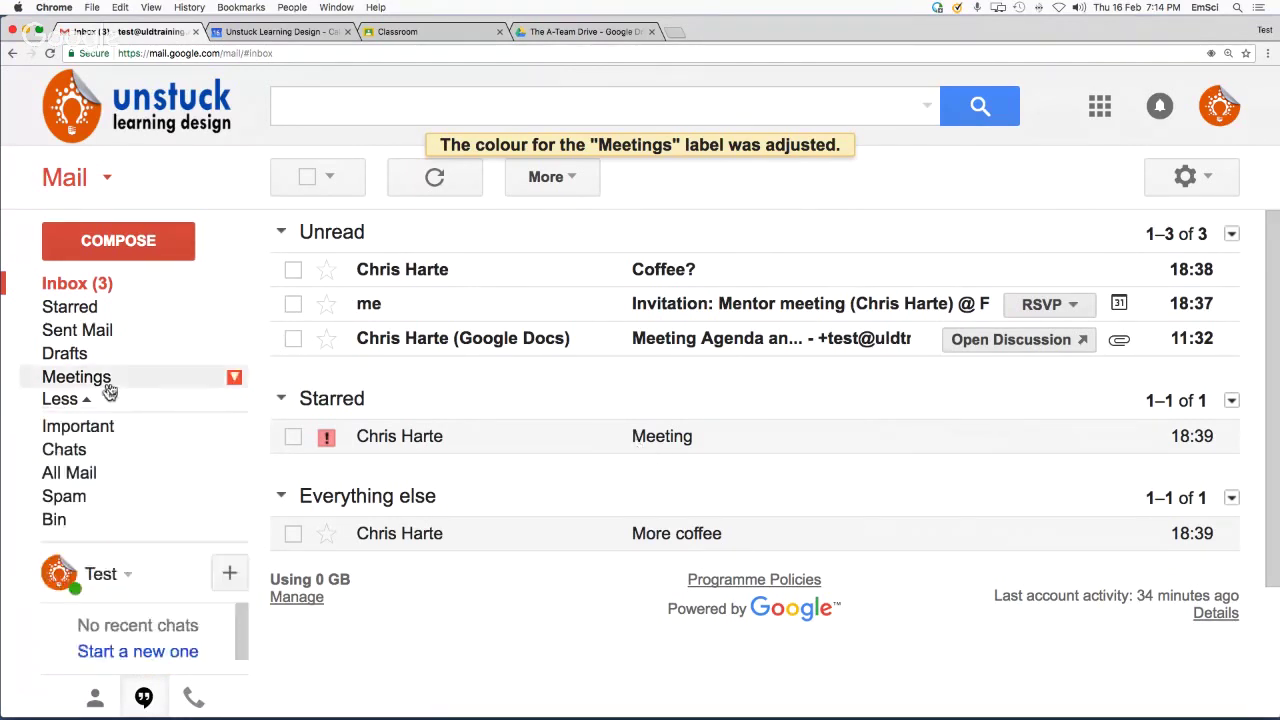
# Drag the Meetings label onto the starred Meeting email, check the Meetings view, then return to the inbox
pyautogui.moveTo(100, 380); pyautogui.dragTo(560, 437)
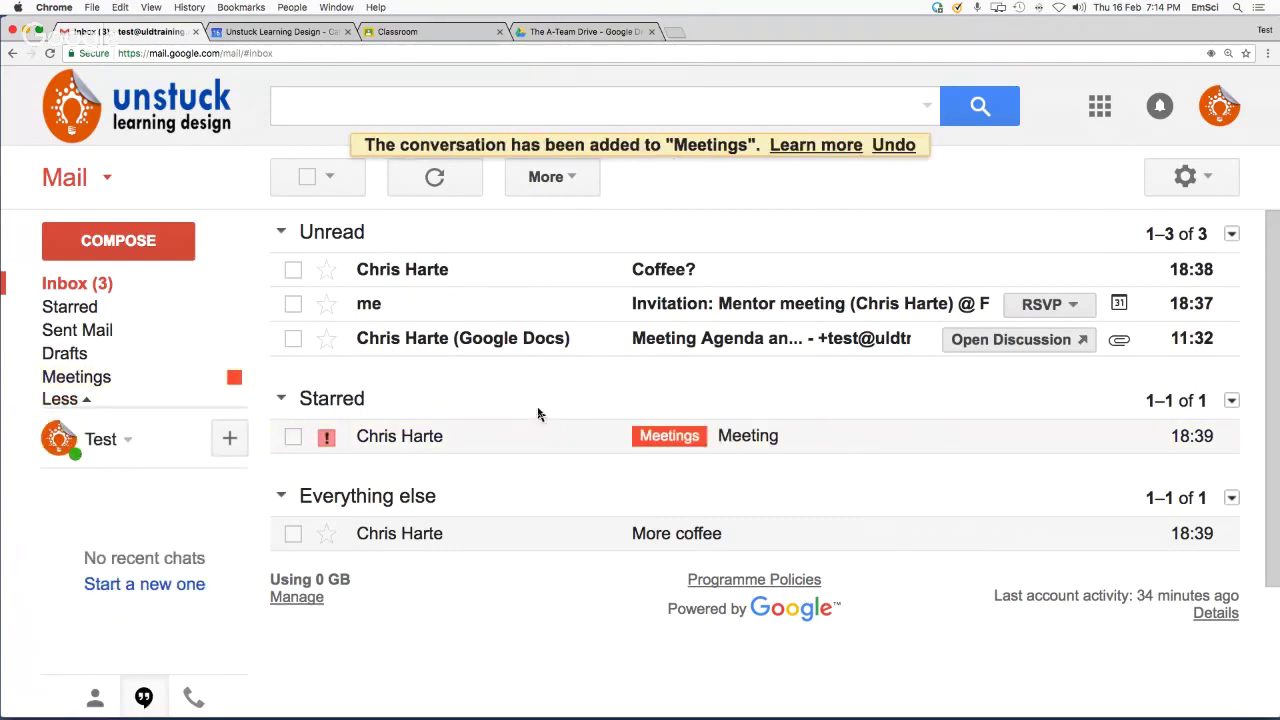
pyautogui.moveTo(103, 351)
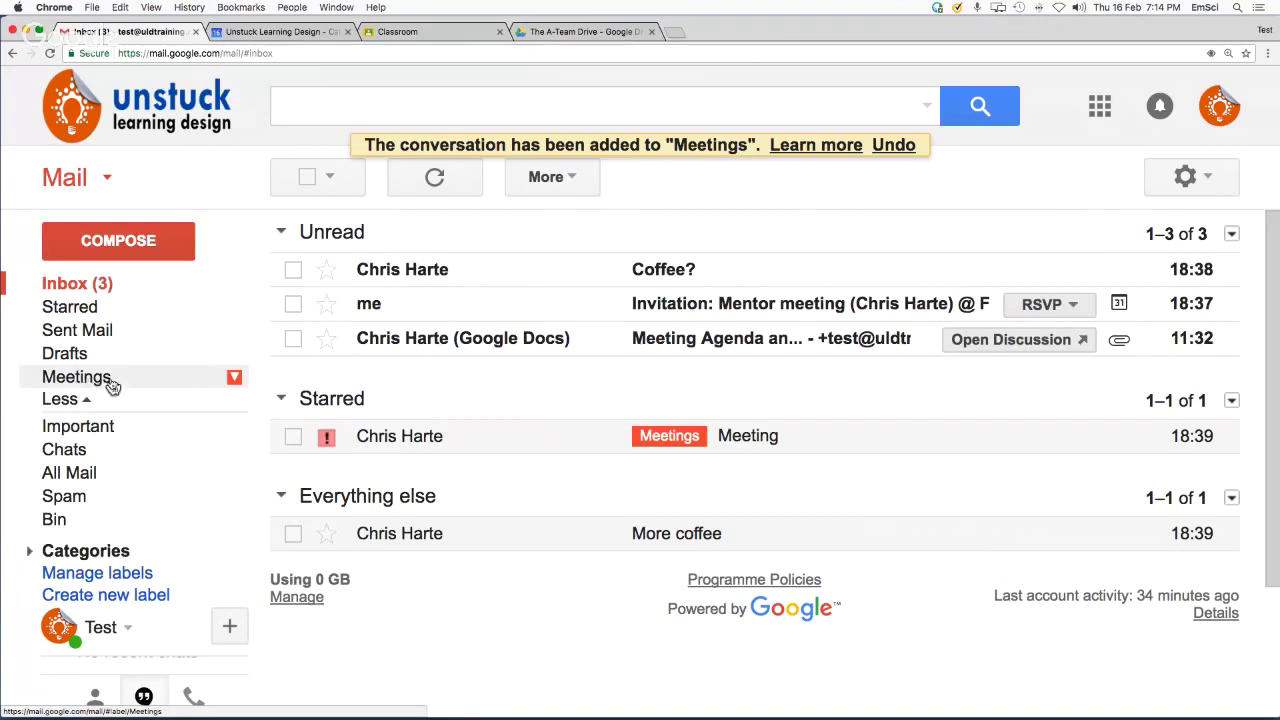
pyautogui.click(84, 383)
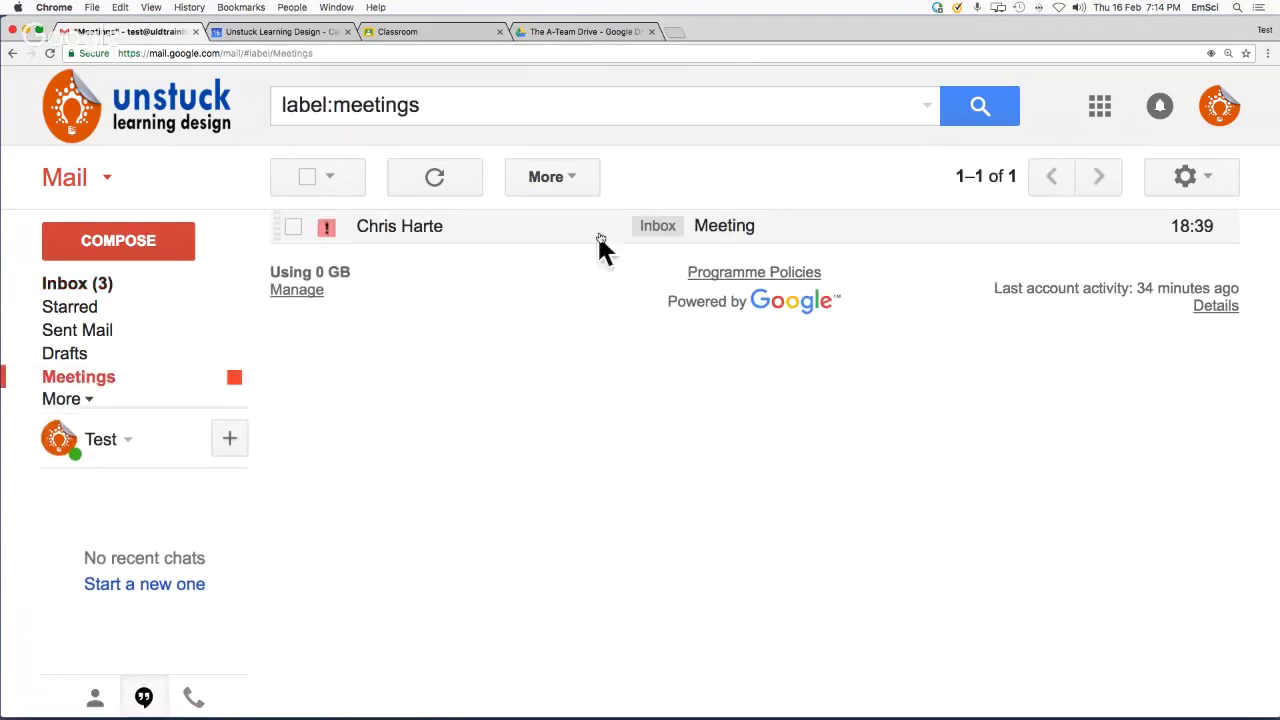
pyautogui.click(95, 286)
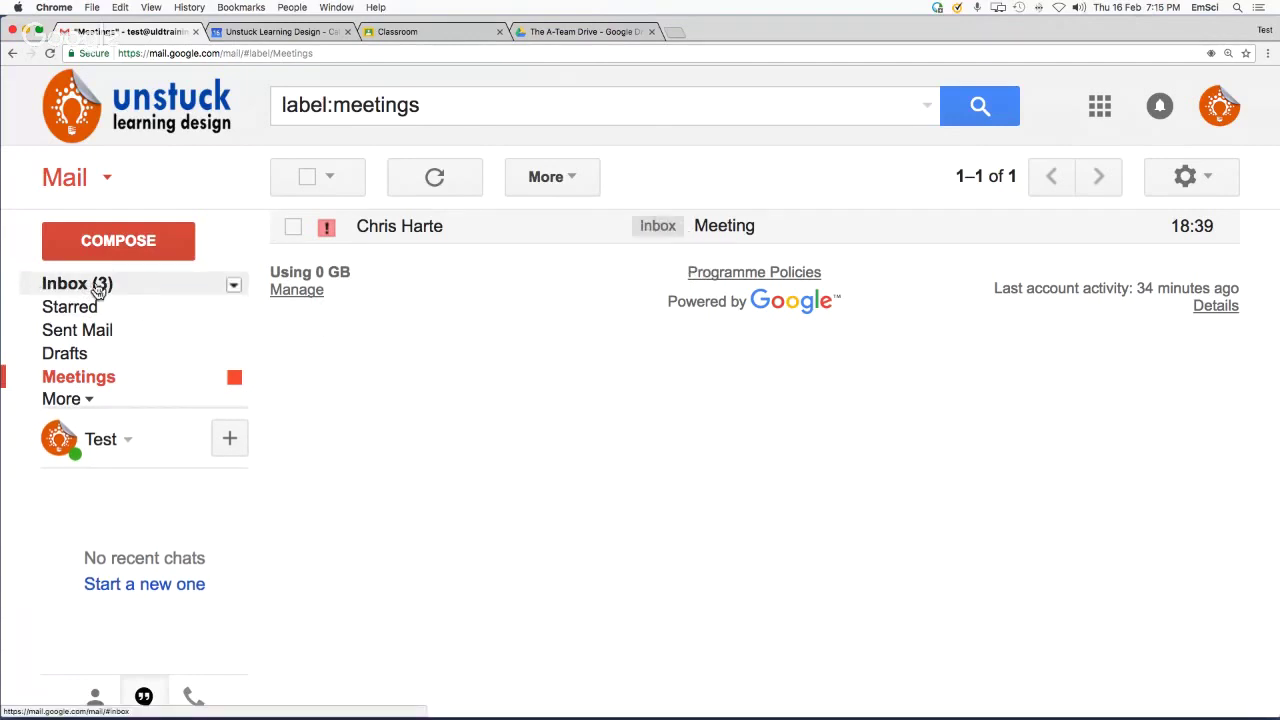
pyautogui.click(97, 287)
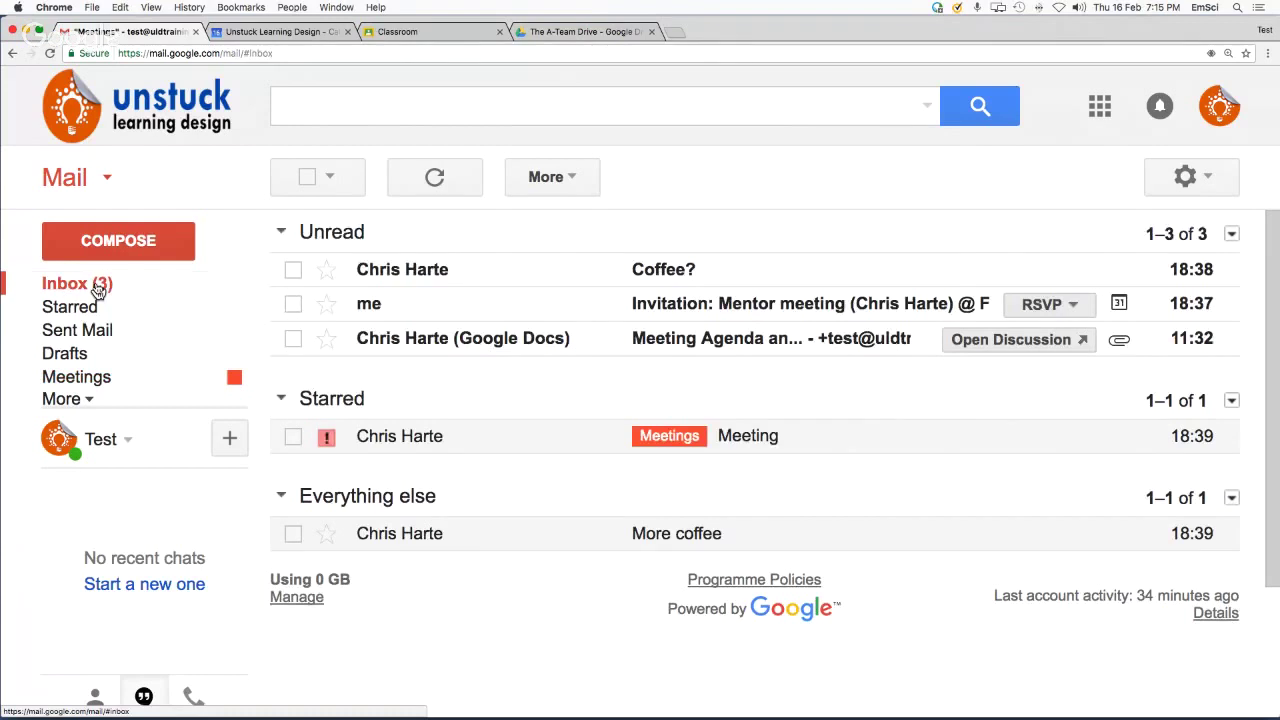
pyautogui.click(87, 401)
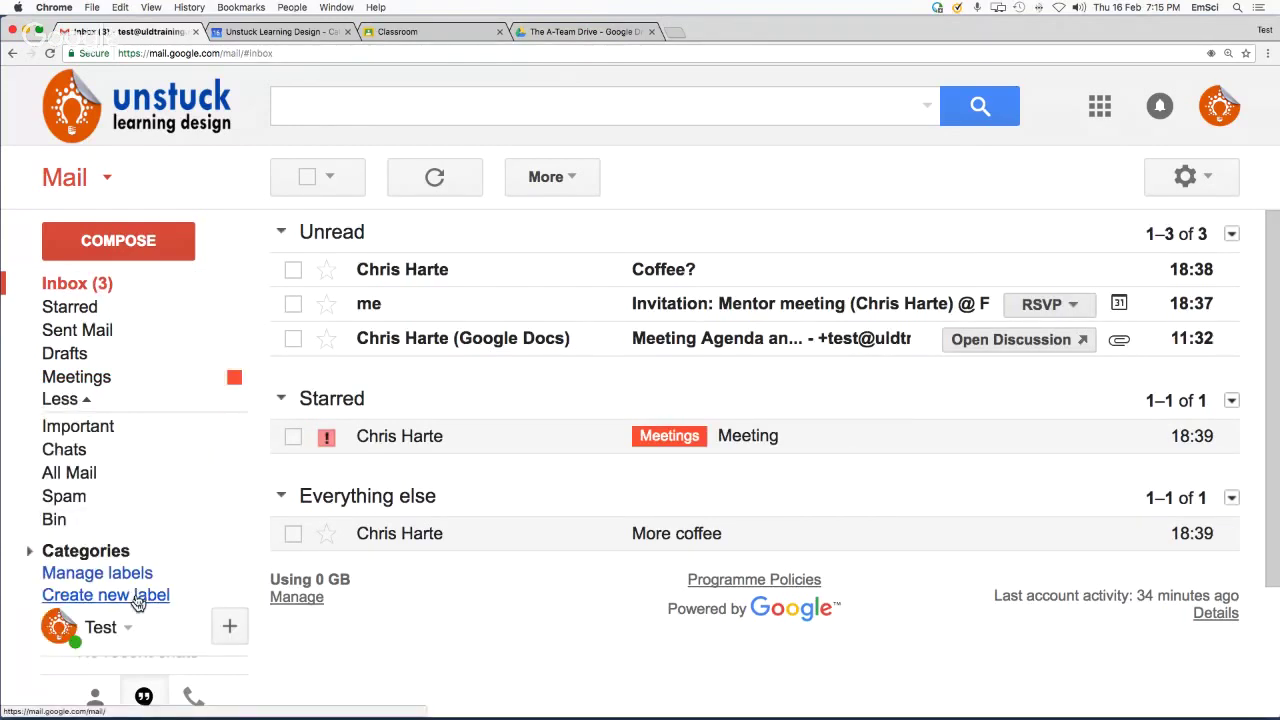
# Create a new label named 'Social'
pyautogui.click(138, 600)
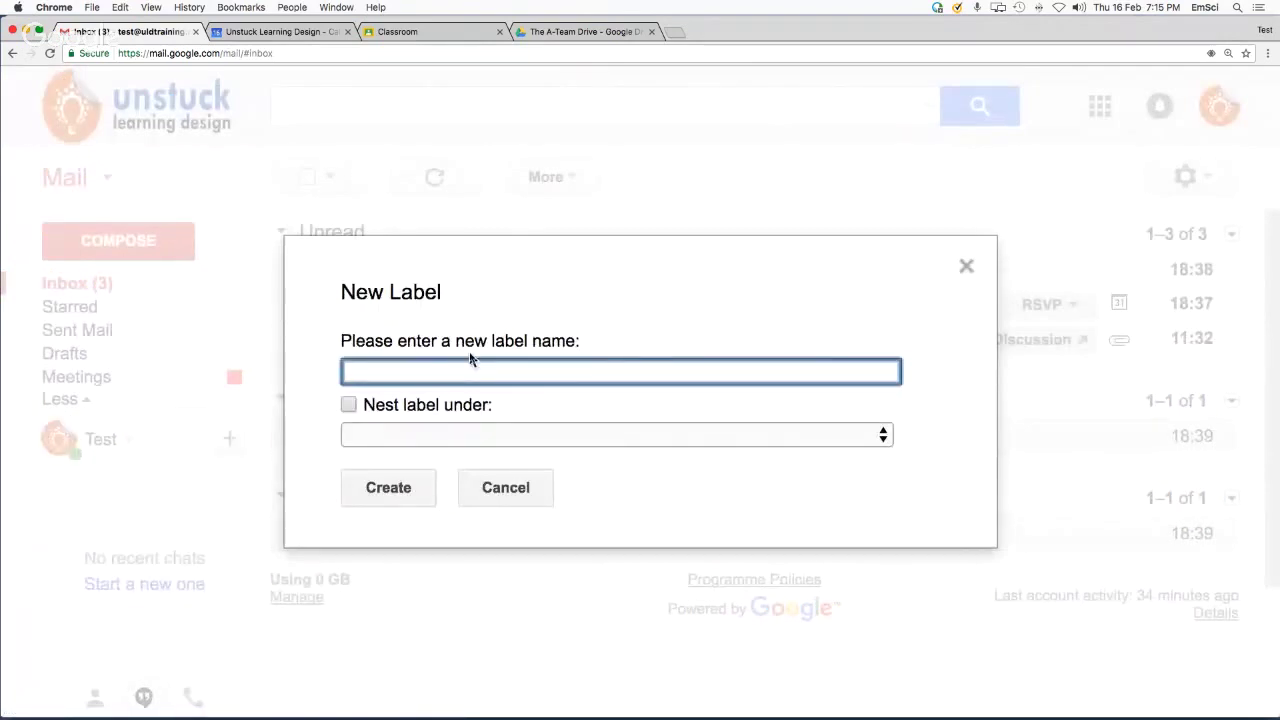
pyautogui.write('Social')
pyautogui.click(413, 491)
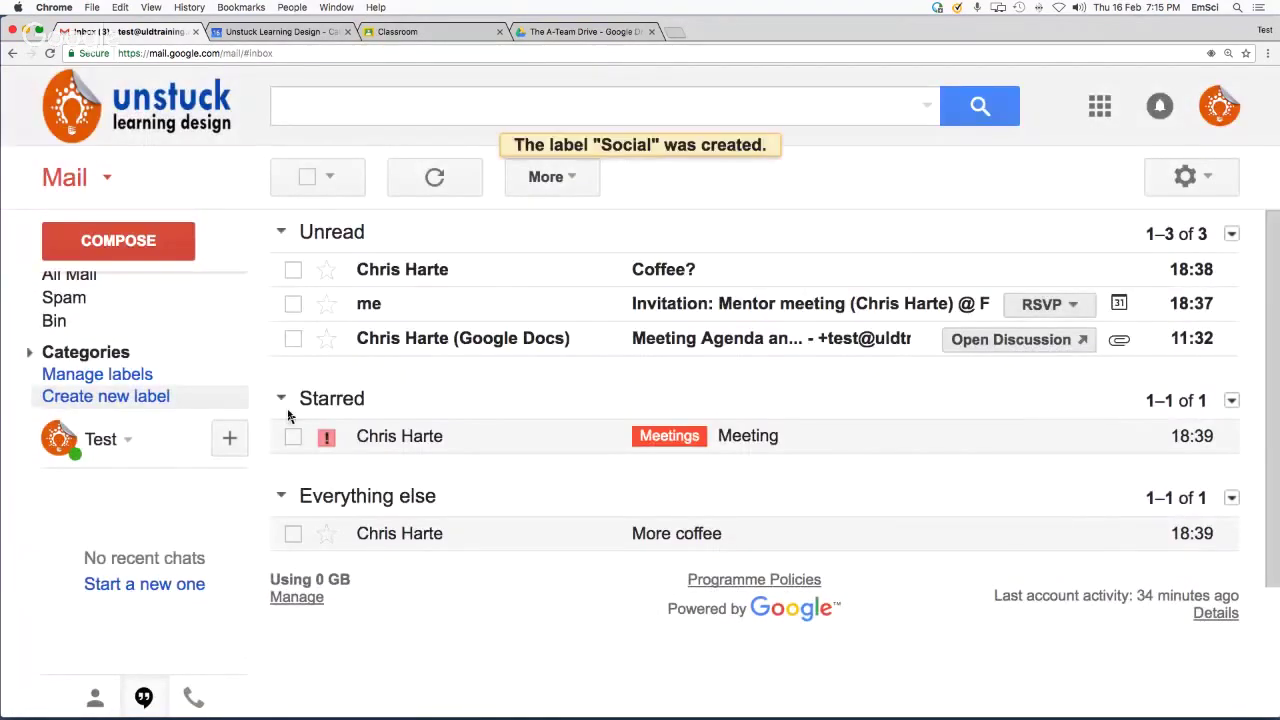
# Colour the Social label blue and apply it to the Coffee? email
pyautogui.moveTo(54, 403)
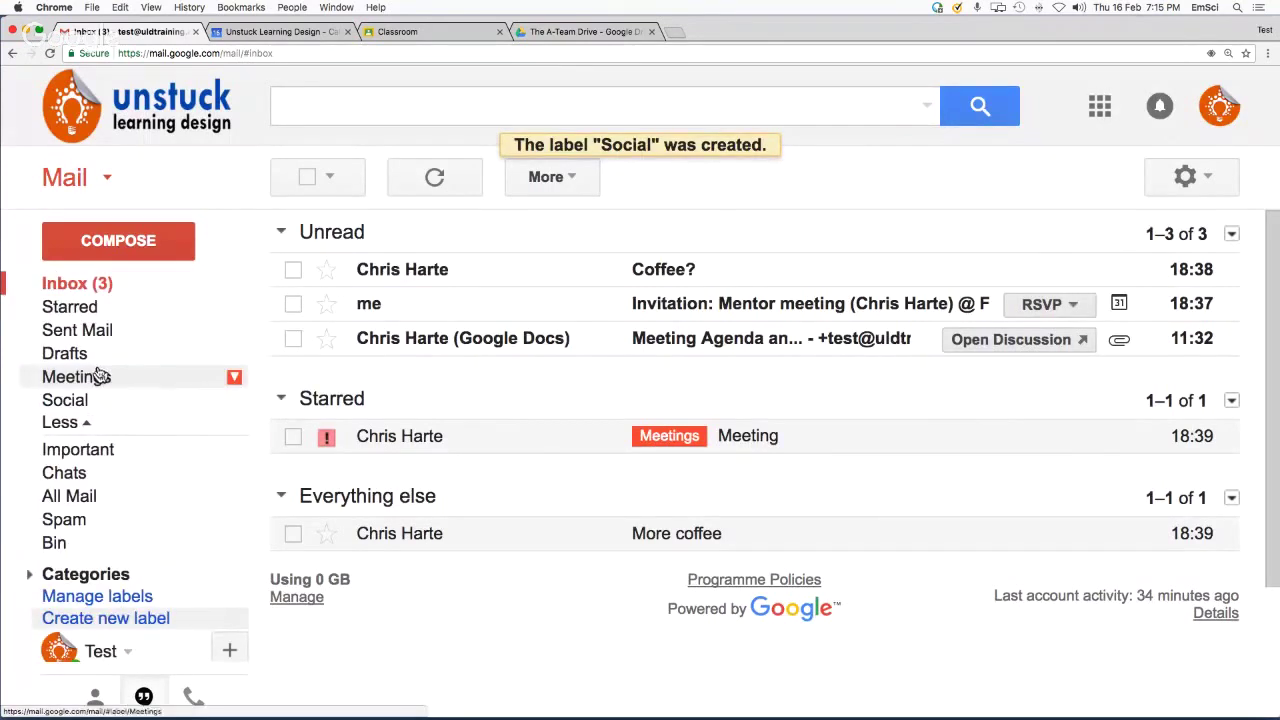
pyautogui.click(238, 404)
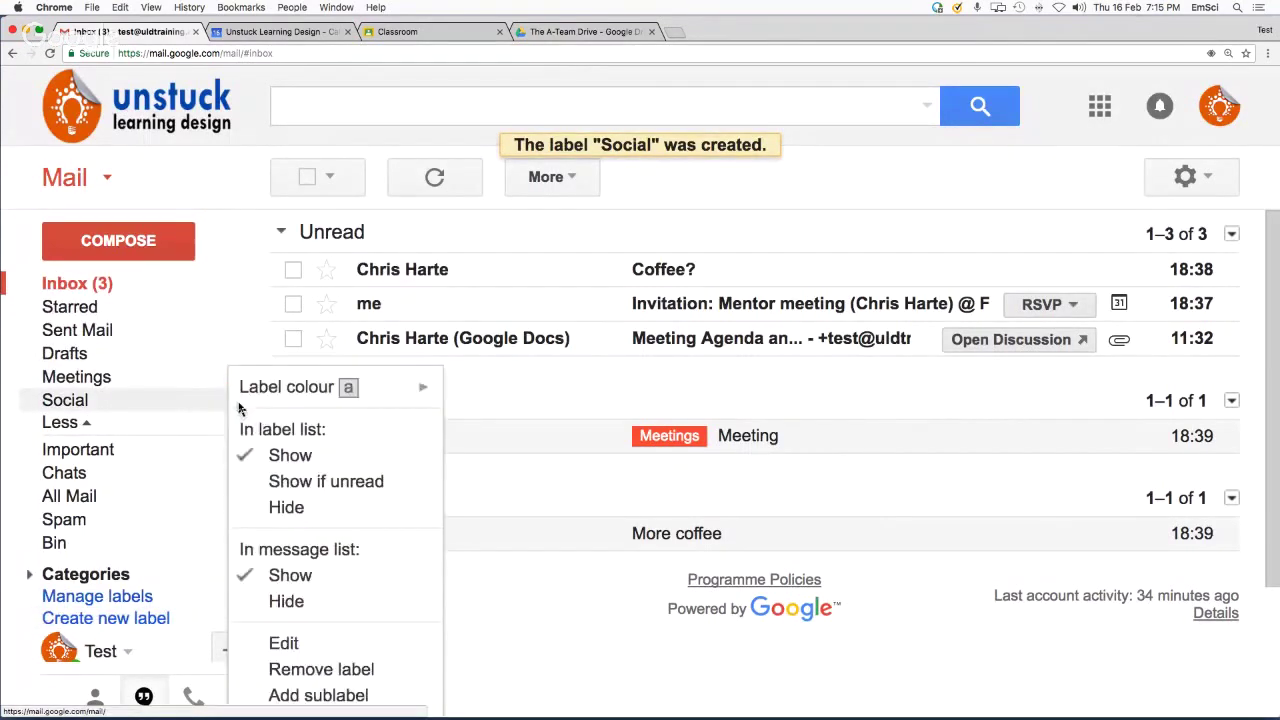
pyautogui.moveTo(423, 391)
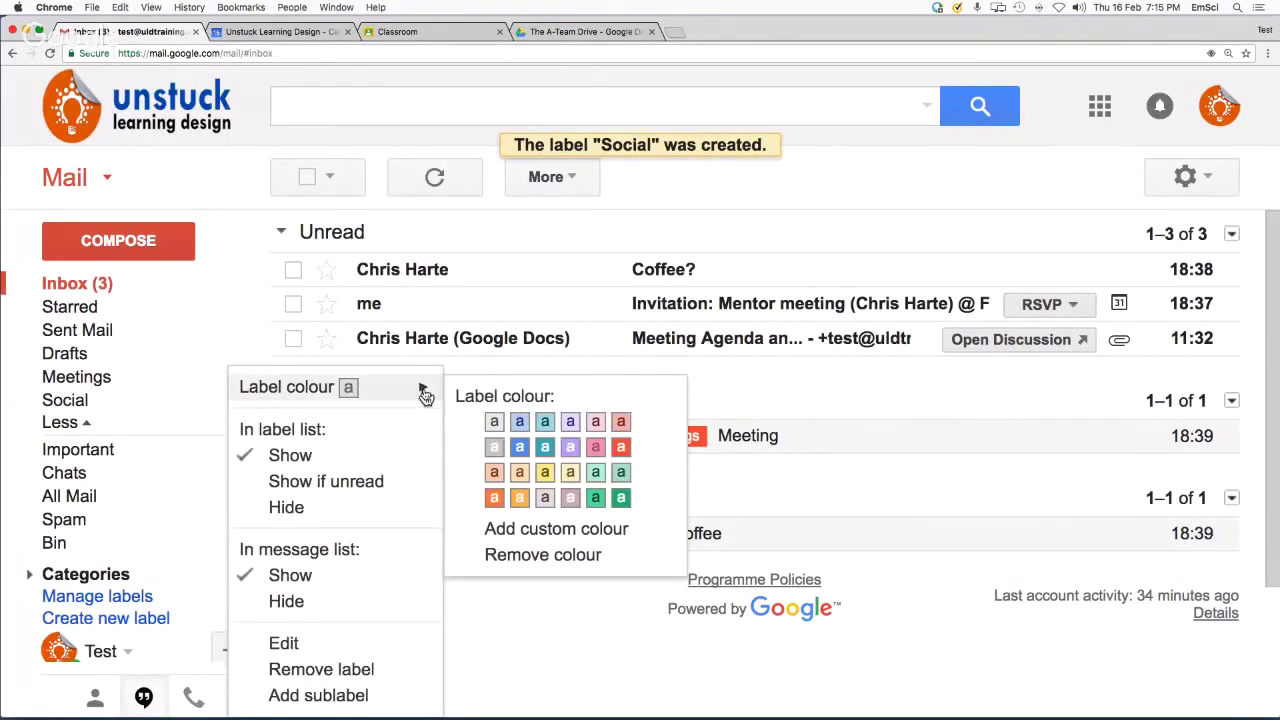
pyautogui.click(522, 452)
pyautogui.moveTo(171, 391)
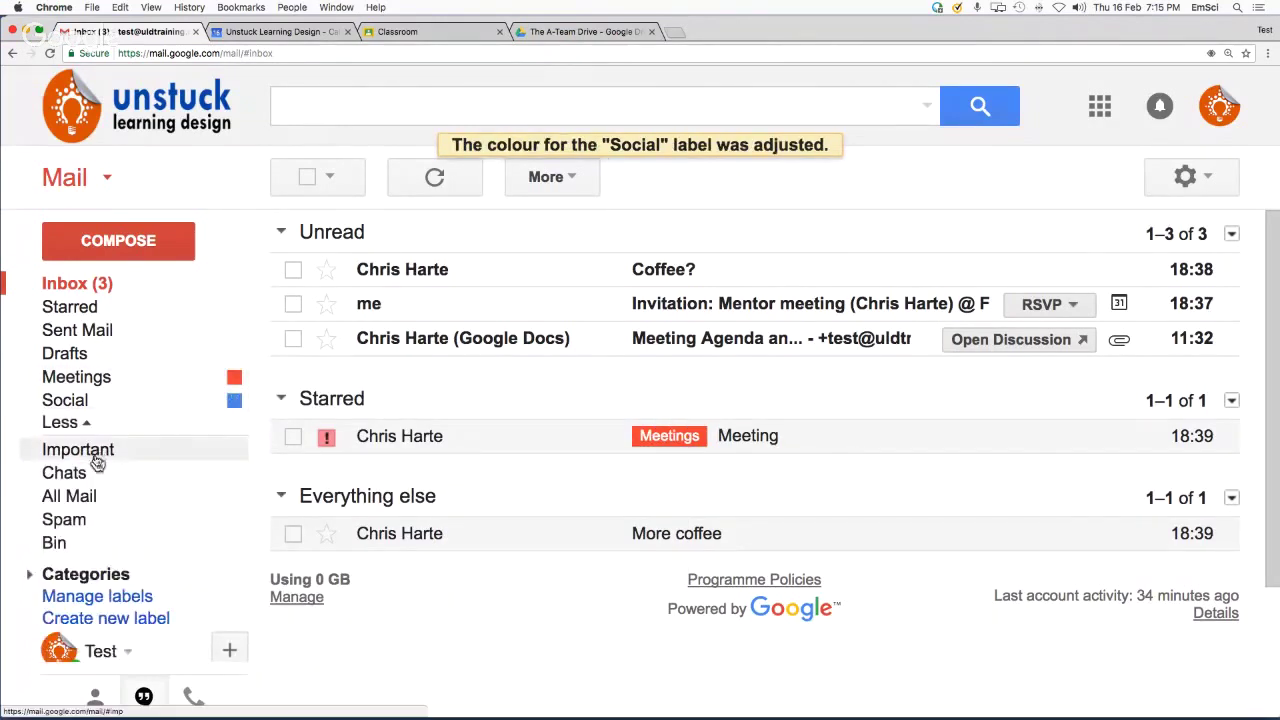
pyautogui.moveTo(88, 410); pyautogui.dragTo(580, 276)
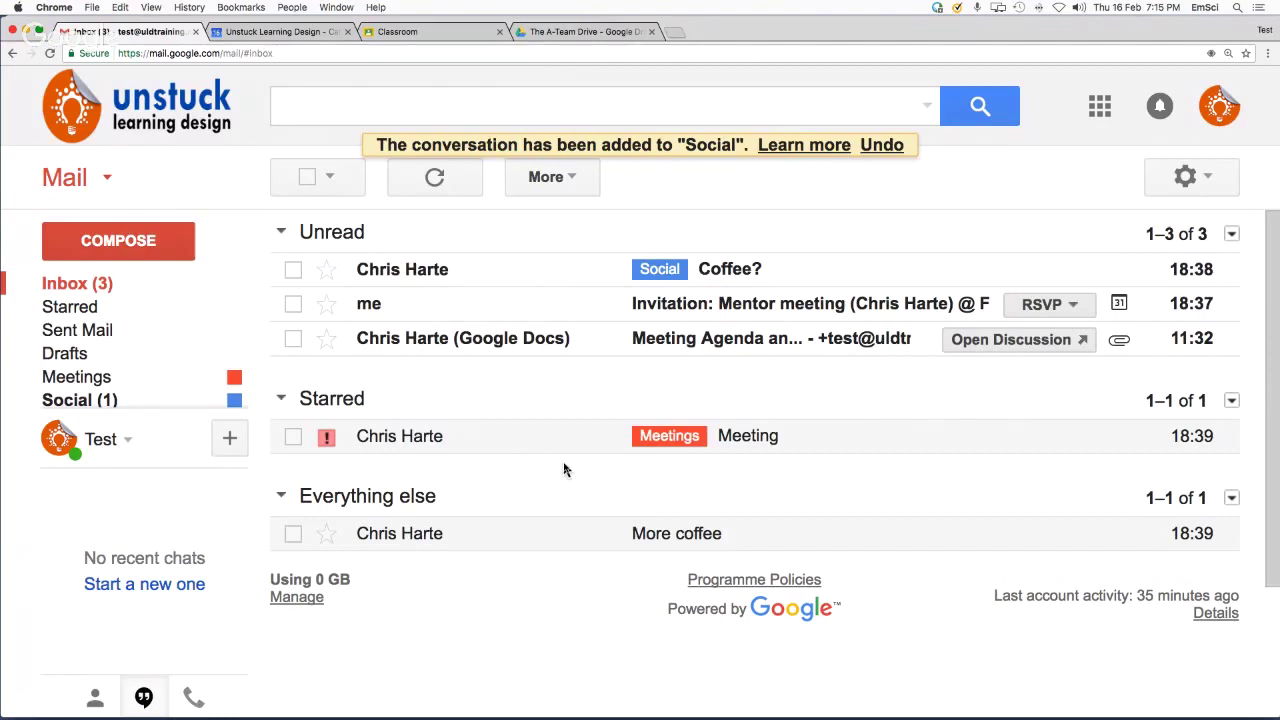
# Go to Settings' Filters and Blocked Addresses and start a new filter
pyautogui.click(1207, 178)
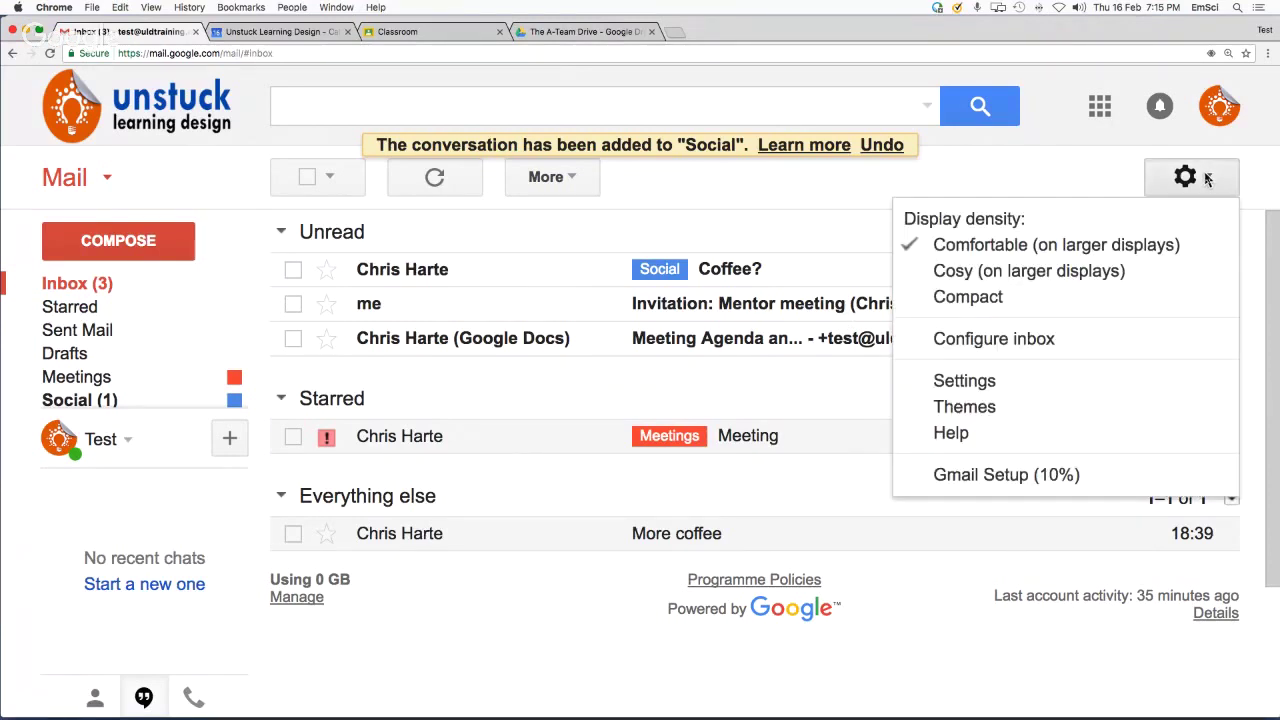
pyautogui.click(1007, 386)
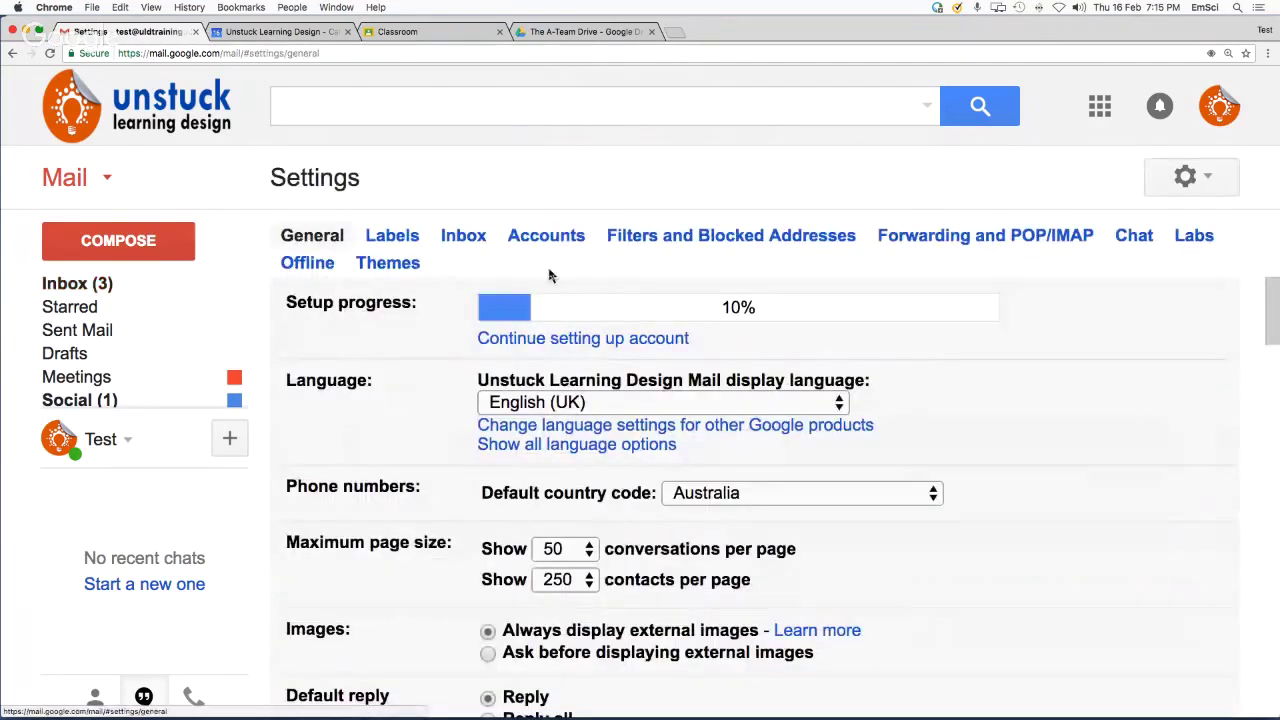
pyautogui.click(755, 237)
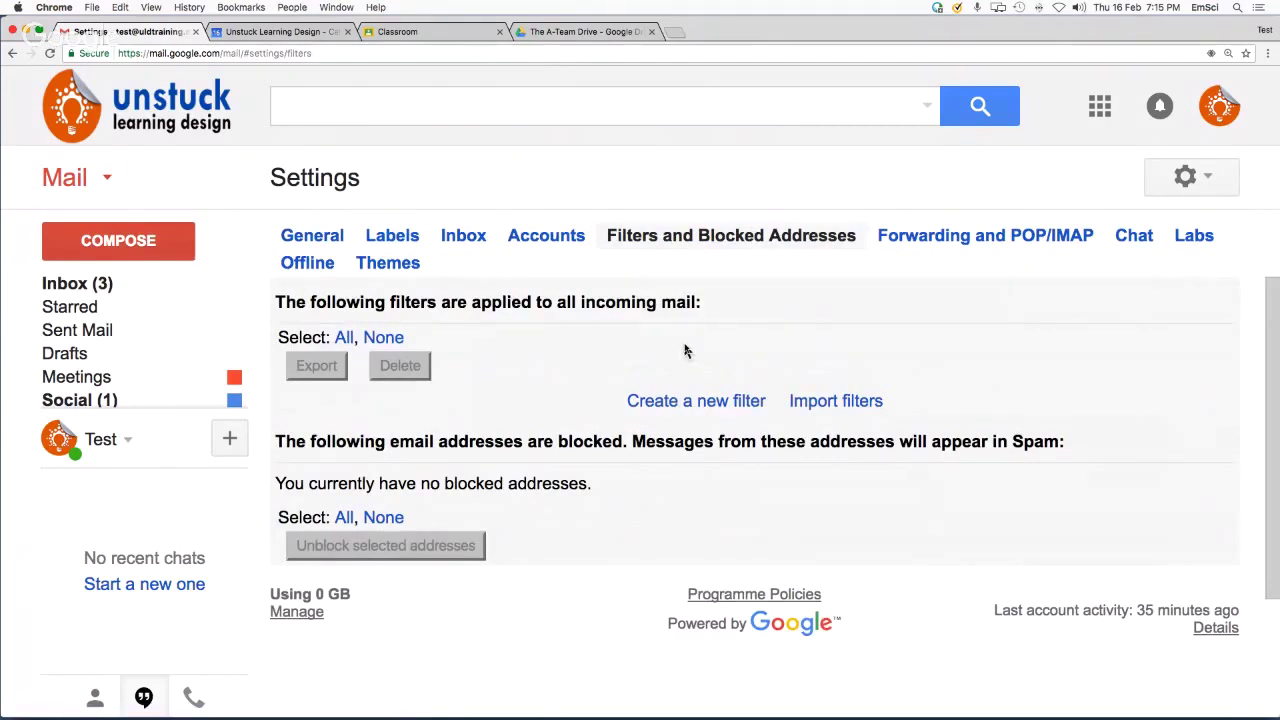
pyautogui.click(687, 408)
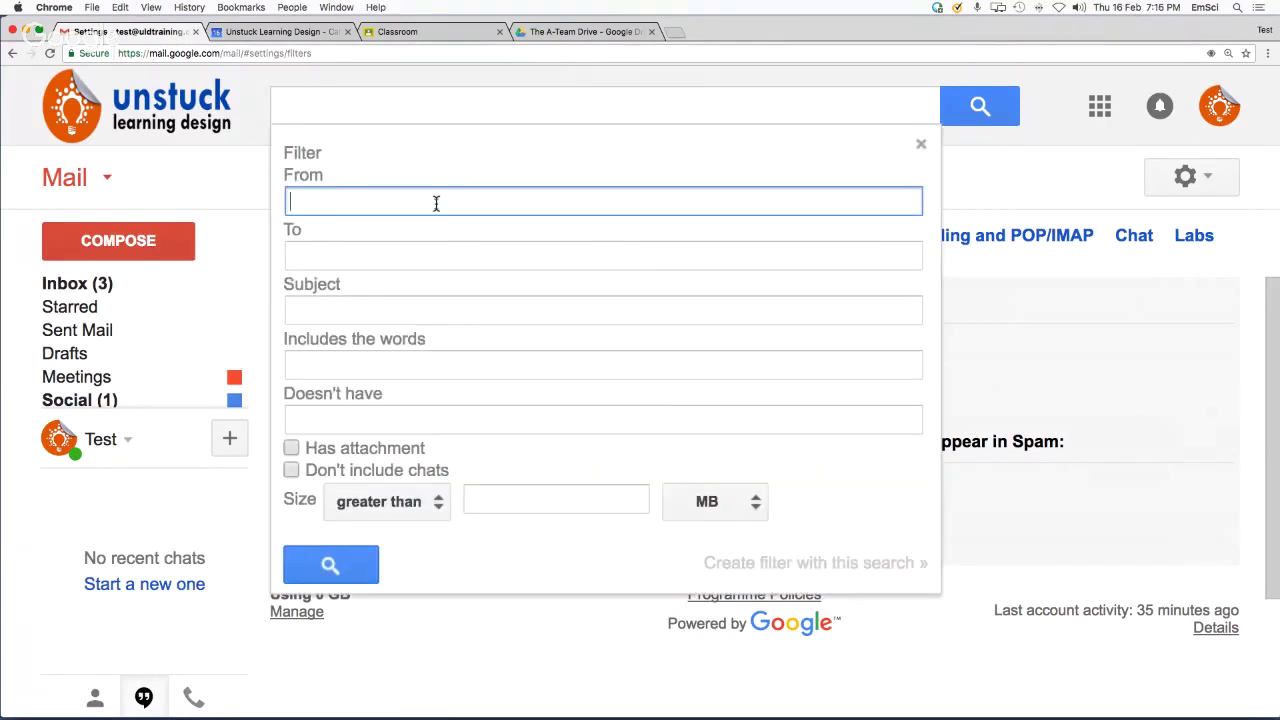
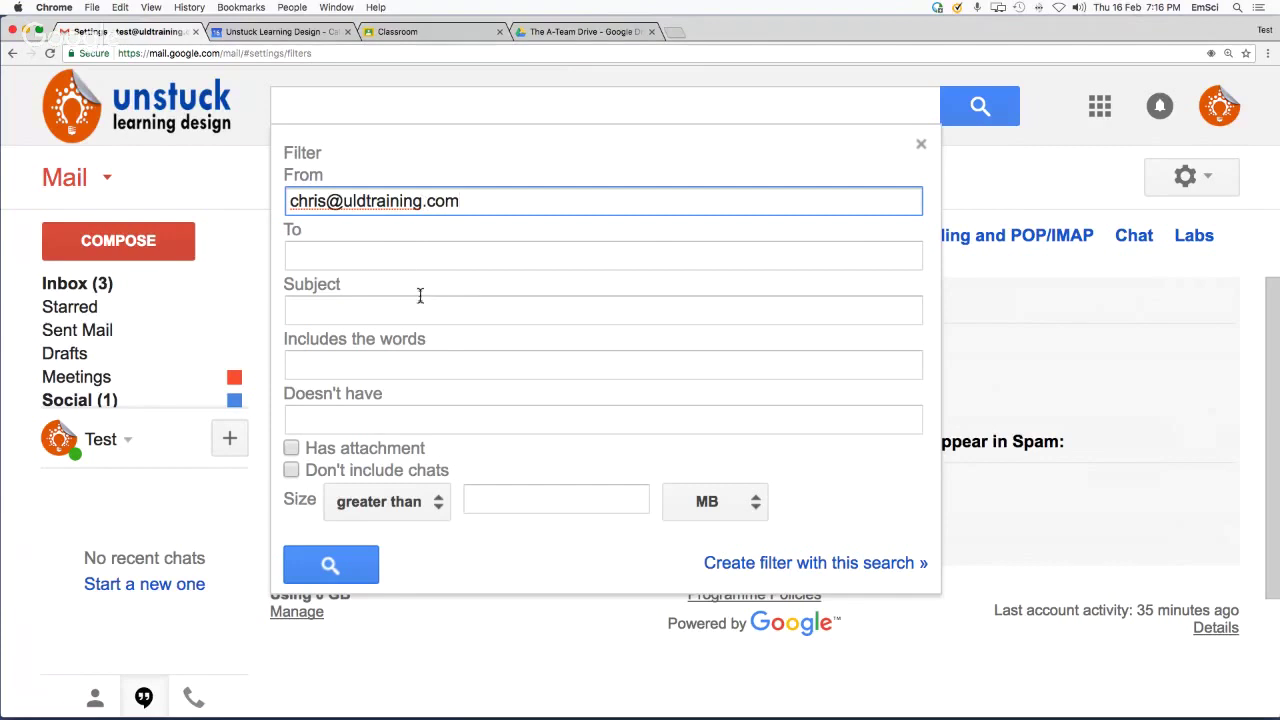
# Make the filter match mail from the sender's e-mail address and continue to its actions
pyautogui.click(442, 312)
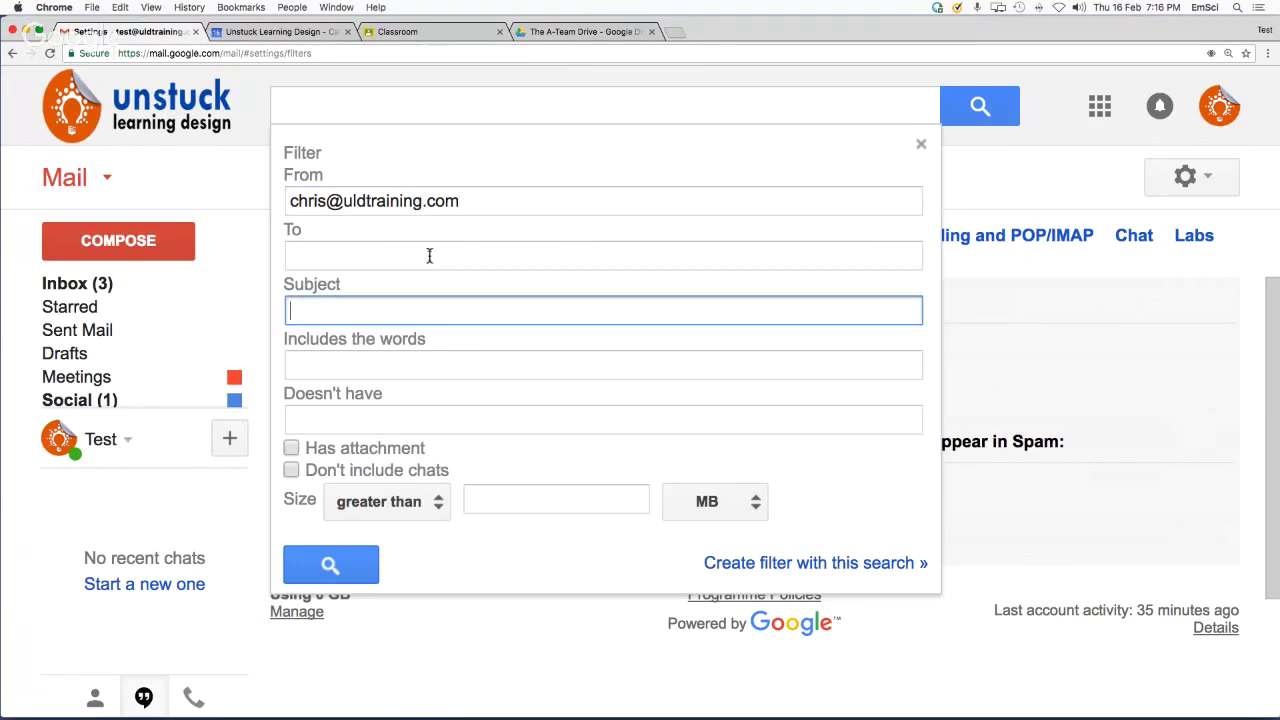
pyautogui.click(433, 364)
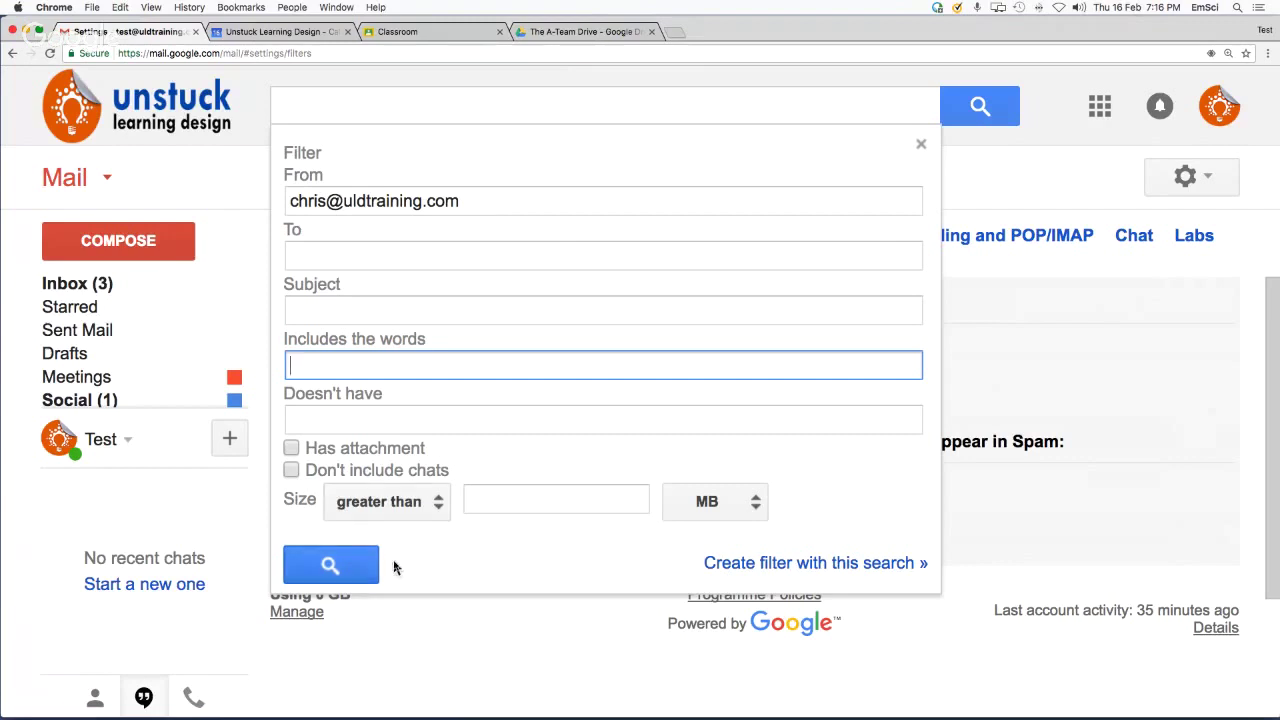
pyautogui.click(777, 563)
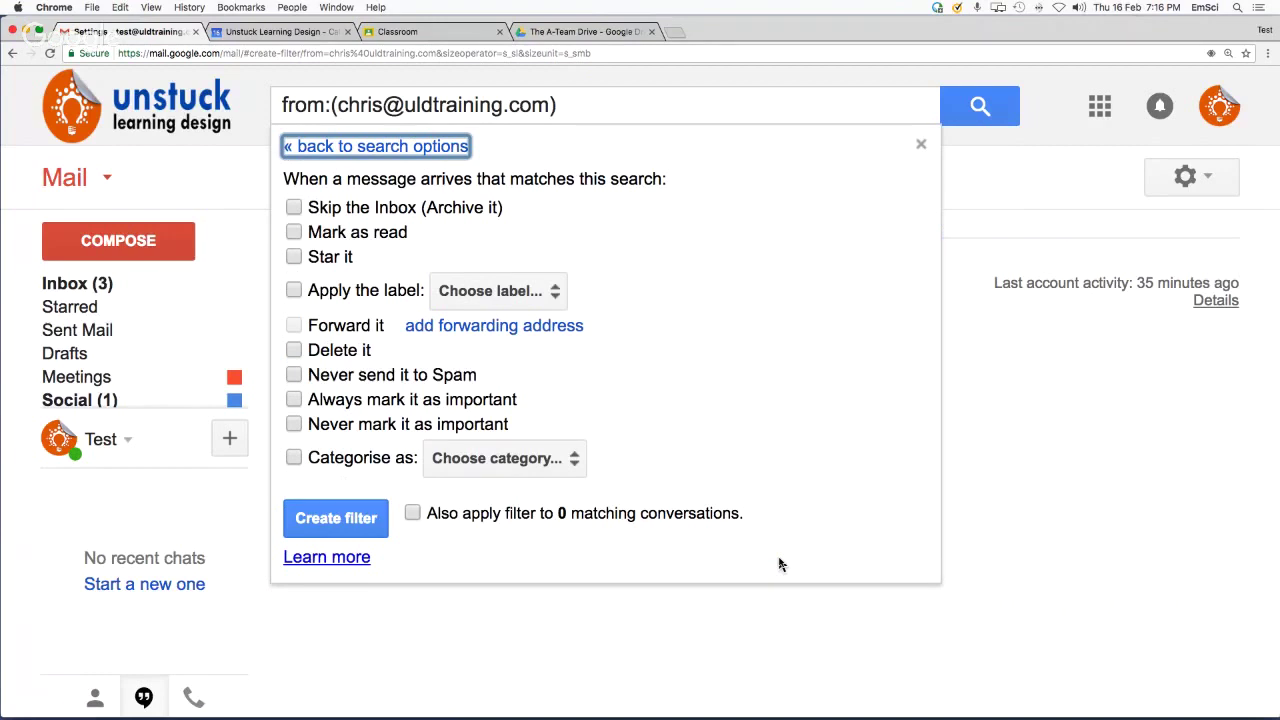
# Have the filter star matching mail and apply a new 'Chris' label, then save it
pyautogui.click(294, 258)
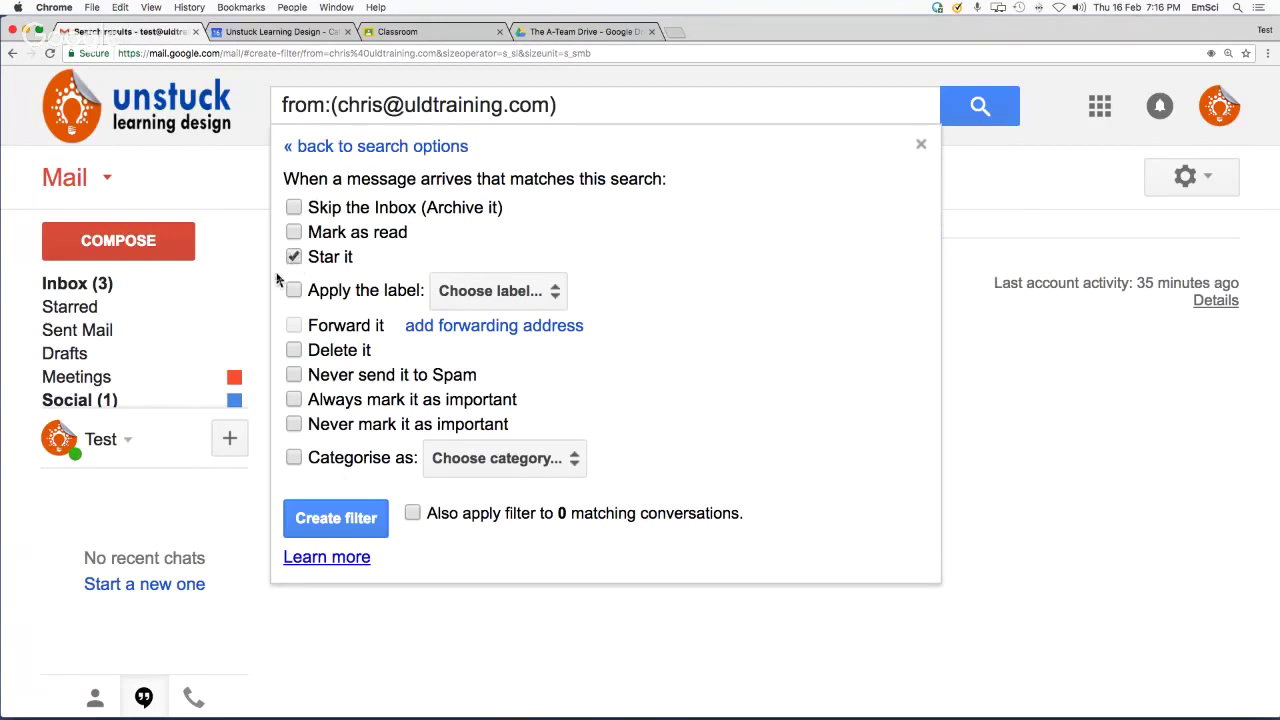
pyautogui.click(294, 290)
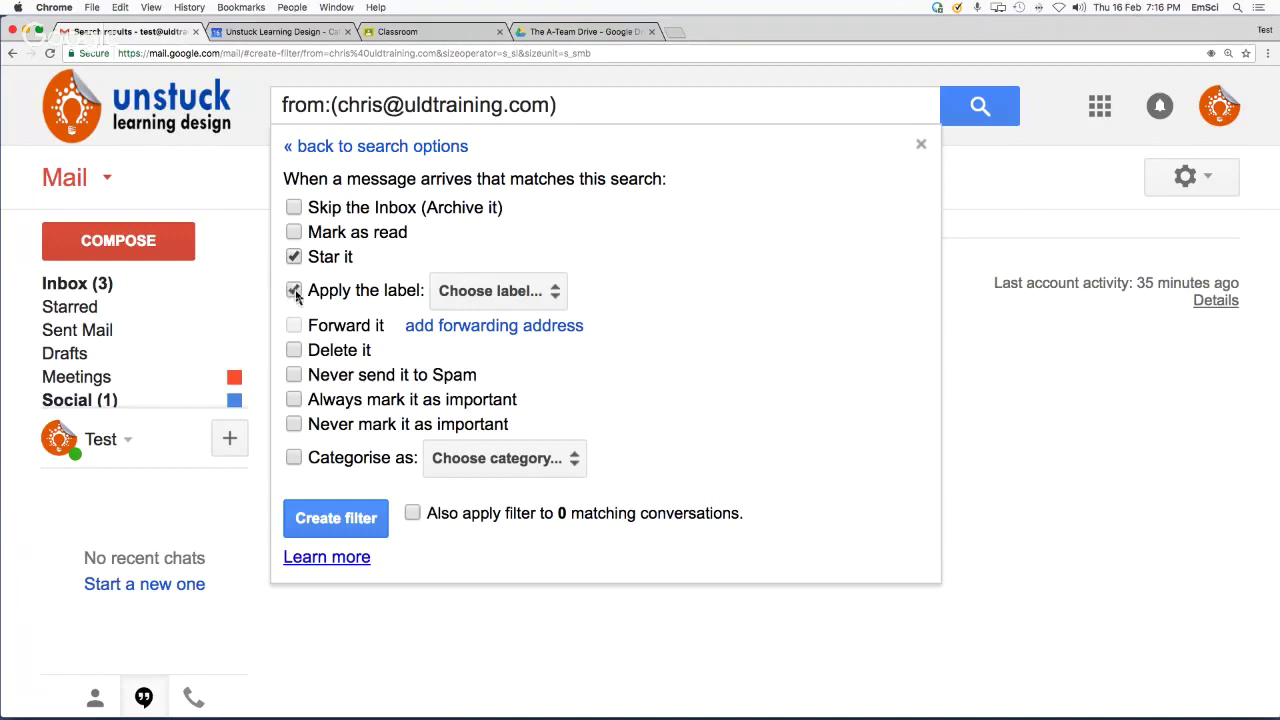
pyautogui.click(555, 294)
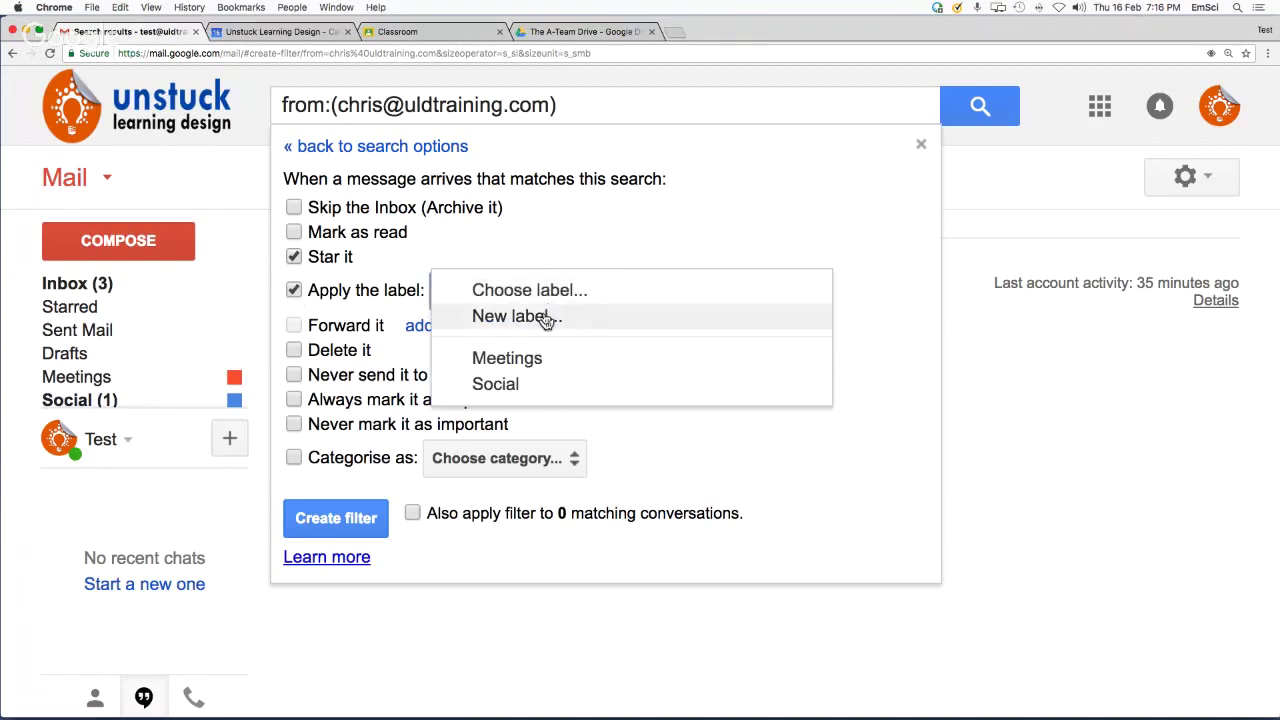
pyautogui.click(543, 318)
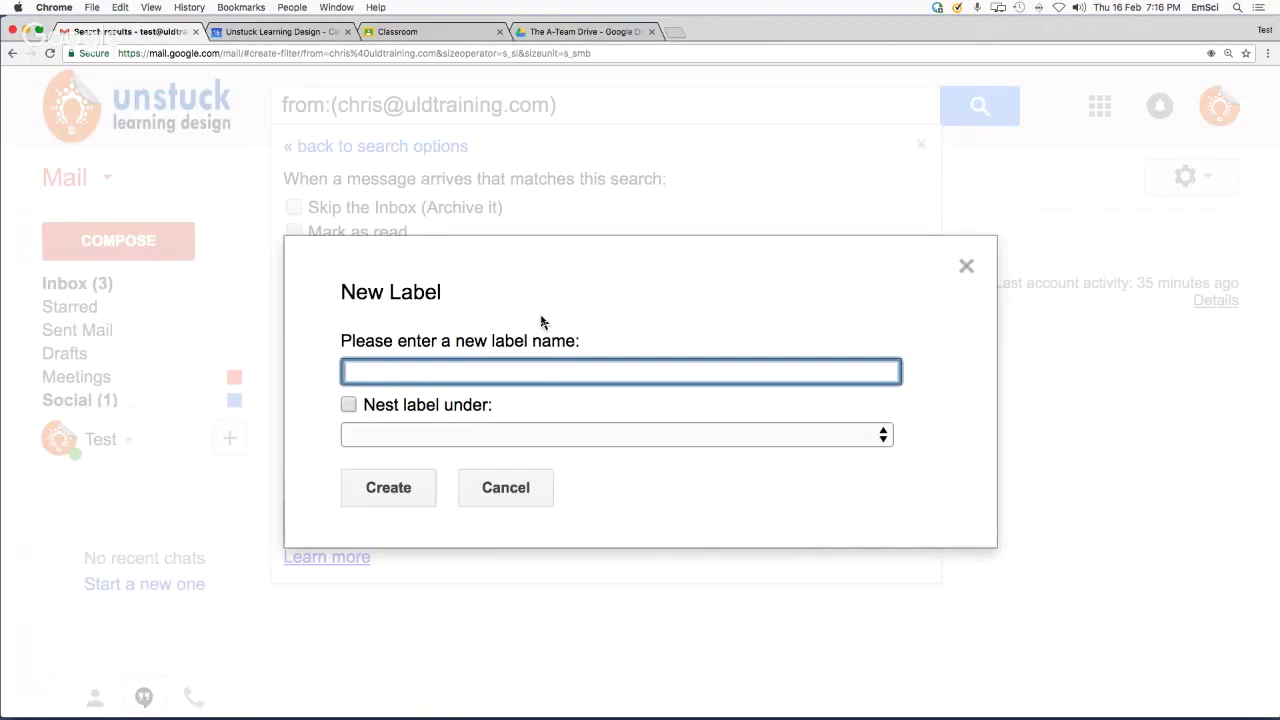
pyautogui.write('Chris')
pyautogui.click(422, 500)
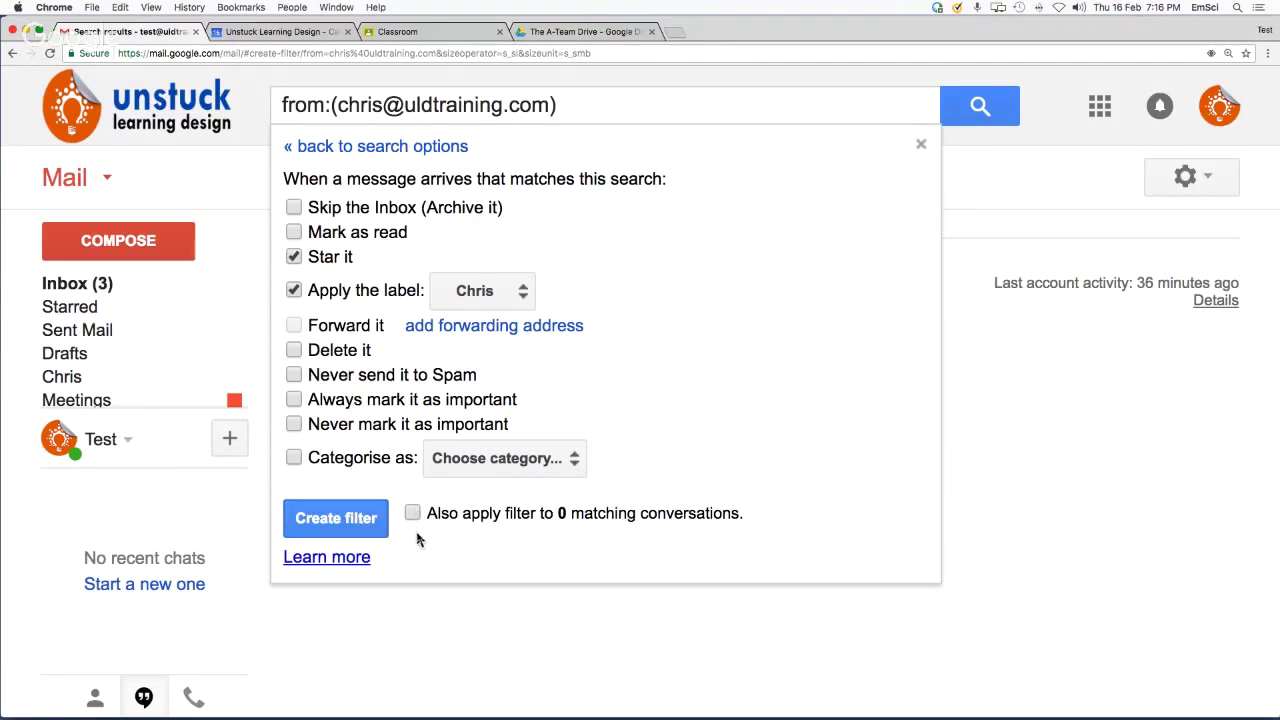
pyautogui.click(358, 519)
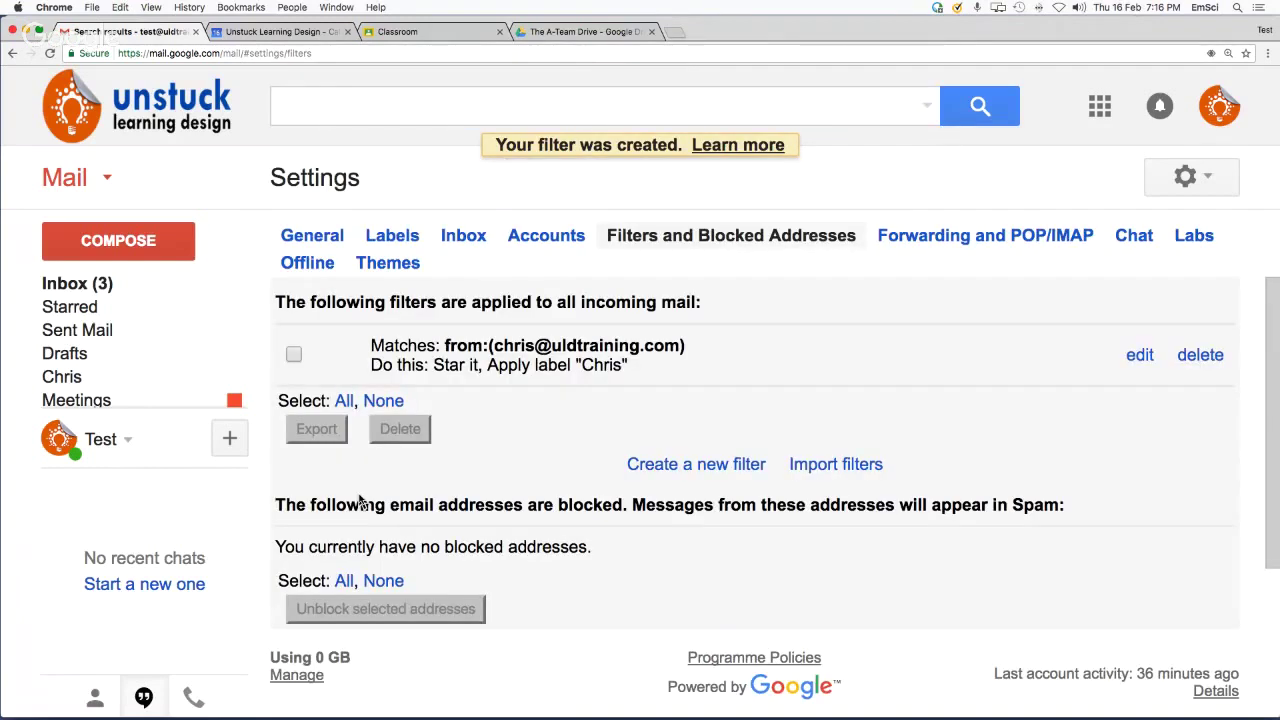
# Return to the inbox and colour the Chris label green
pyautogui.click(105, 284)
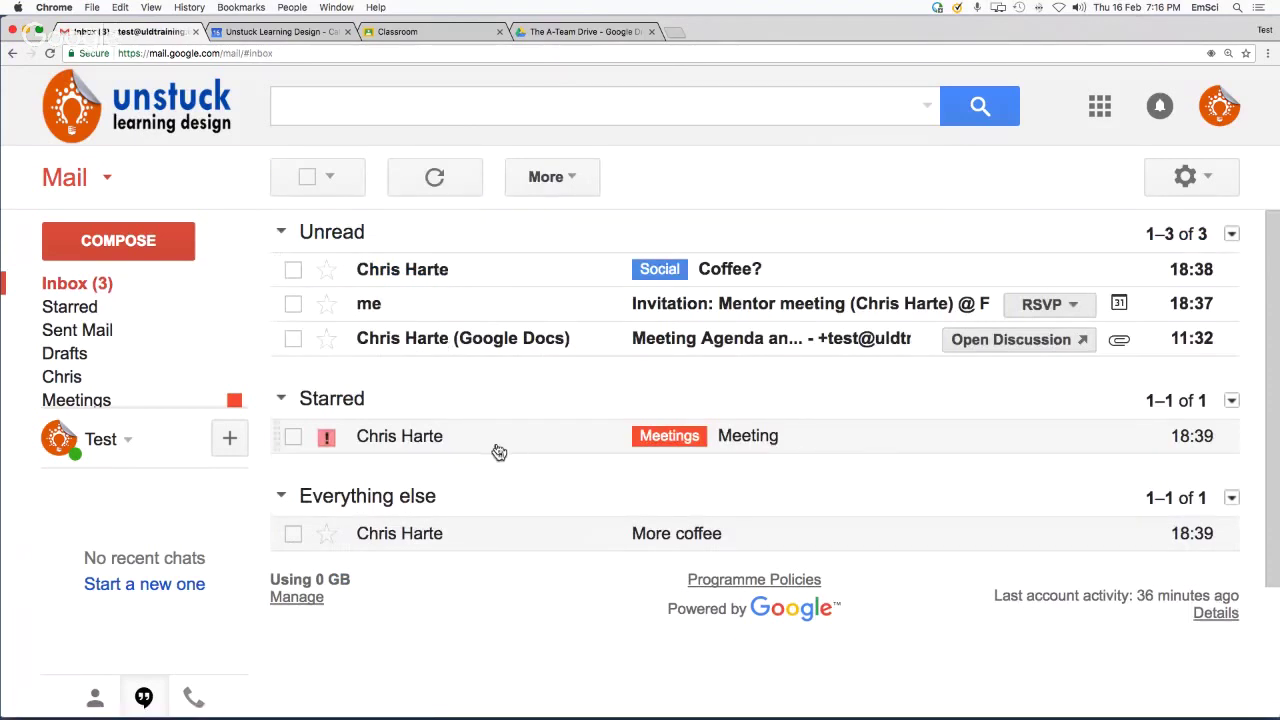
pyautogui.click(233, 384)
pyautogui.moveTo(233, 386)
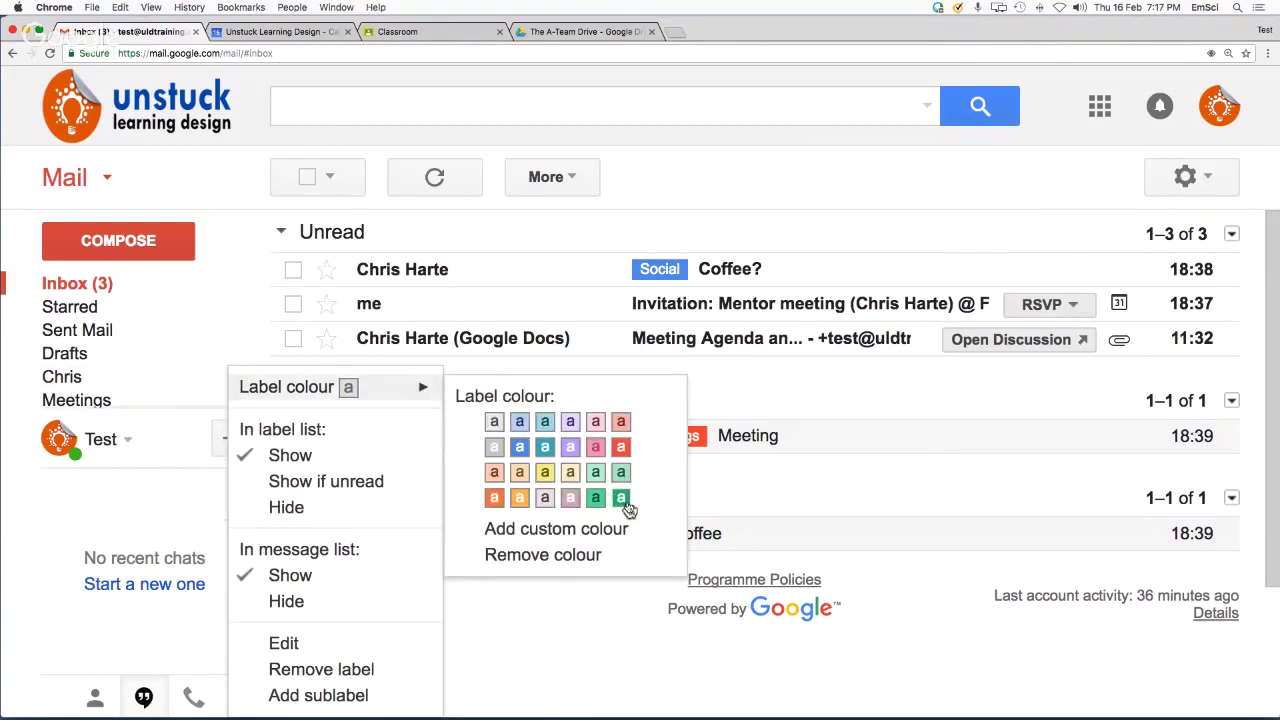
pyautogui.click(628, 501)
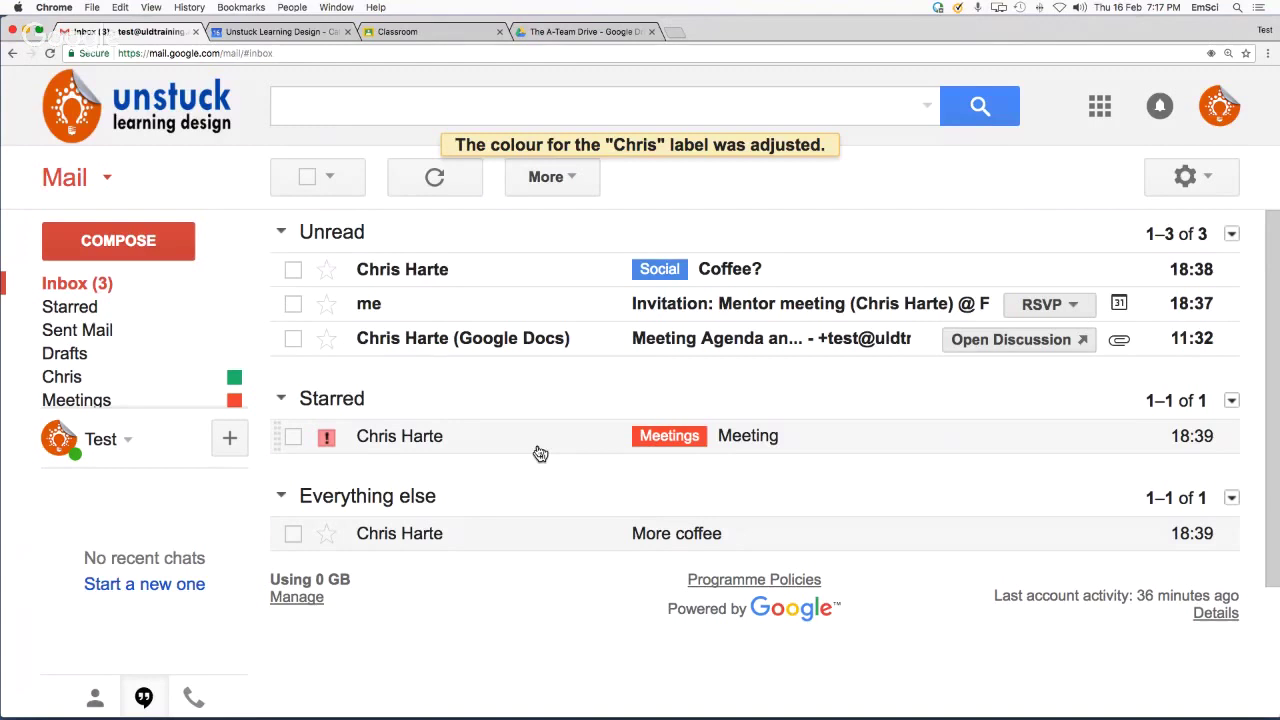
pyautogui.click(1208, 179)
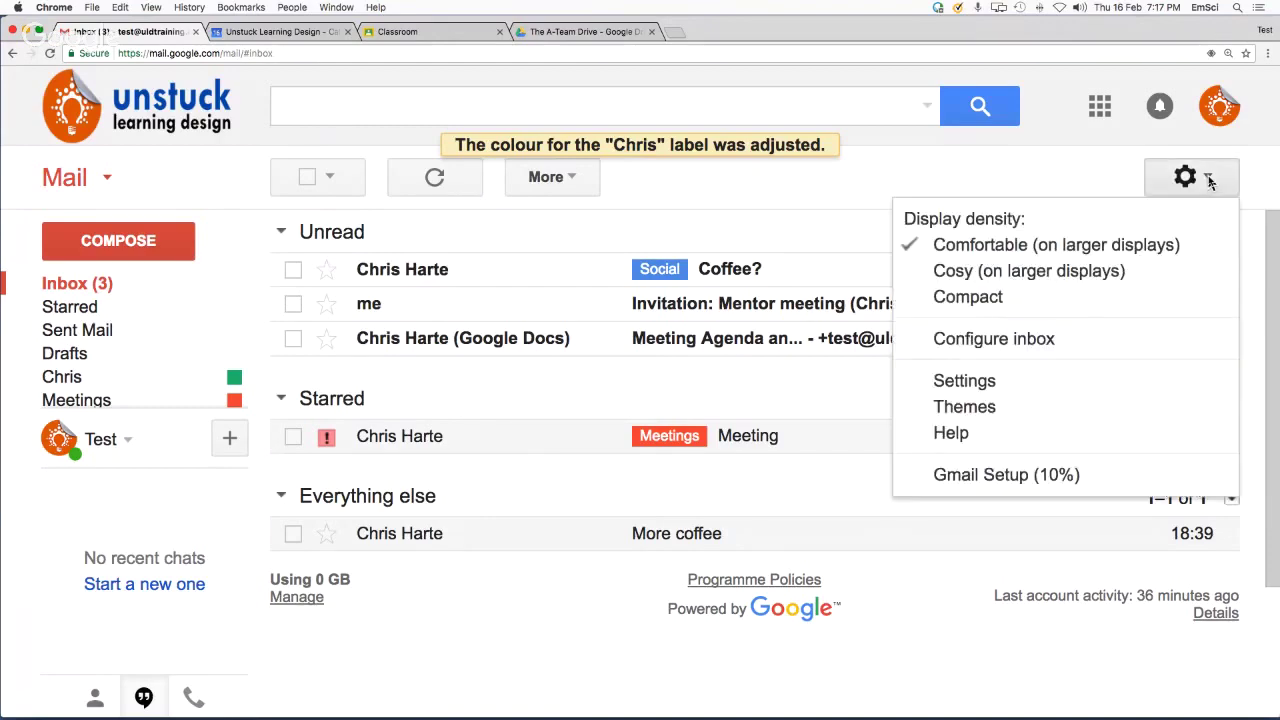
# Check the saved star-and-label filter in Filters settings, then bring the Hangouts window forward
pyautogui.click(1012, 382)
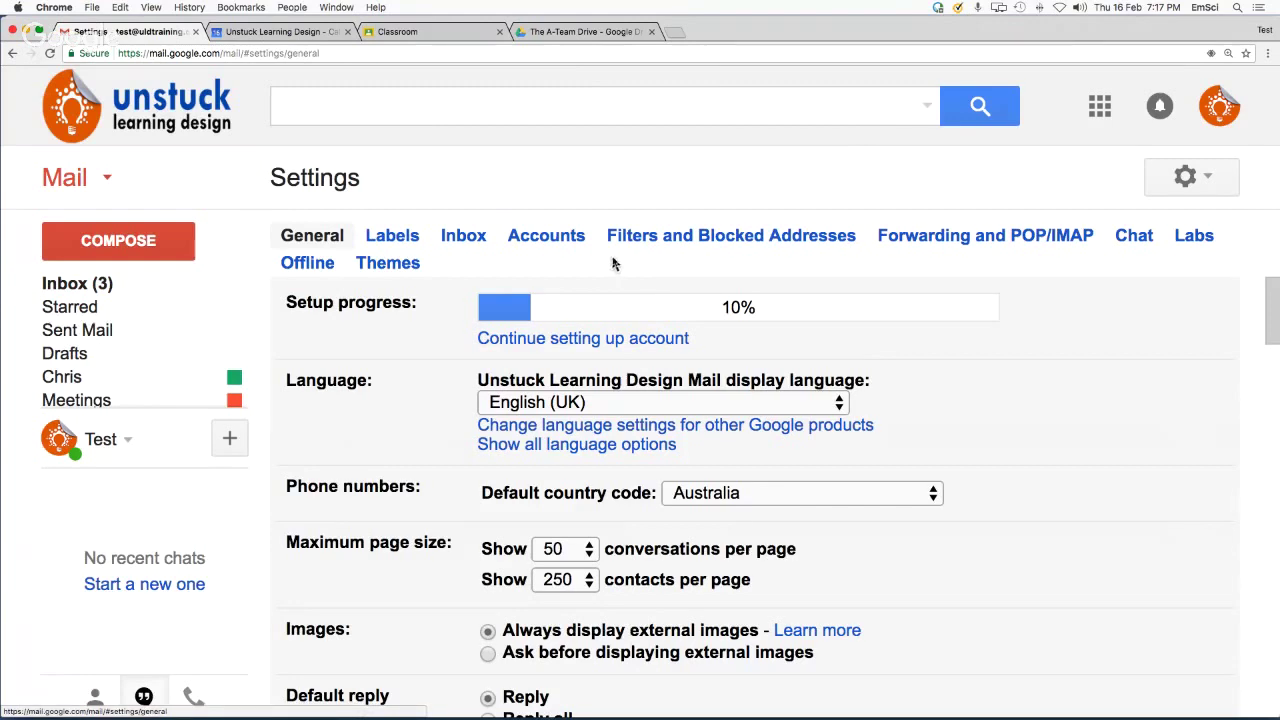
pyautogui.click(674, 242)
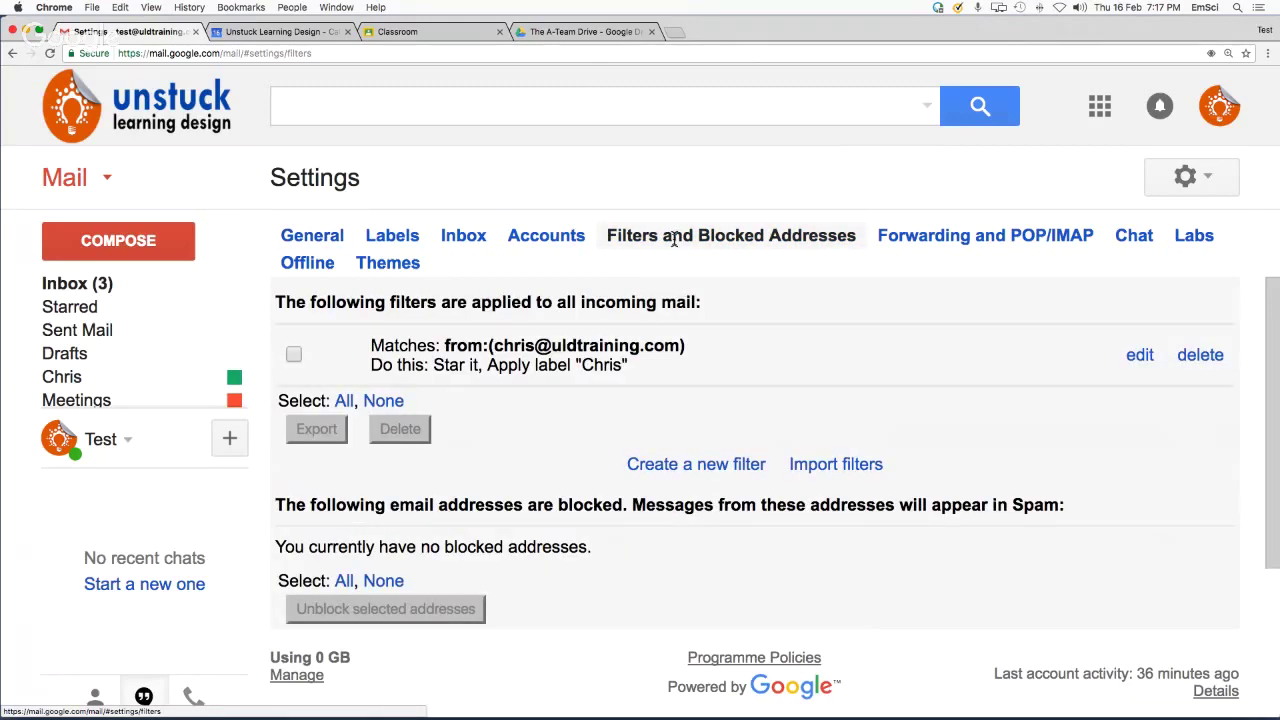
pyautogui.click(692, 466)
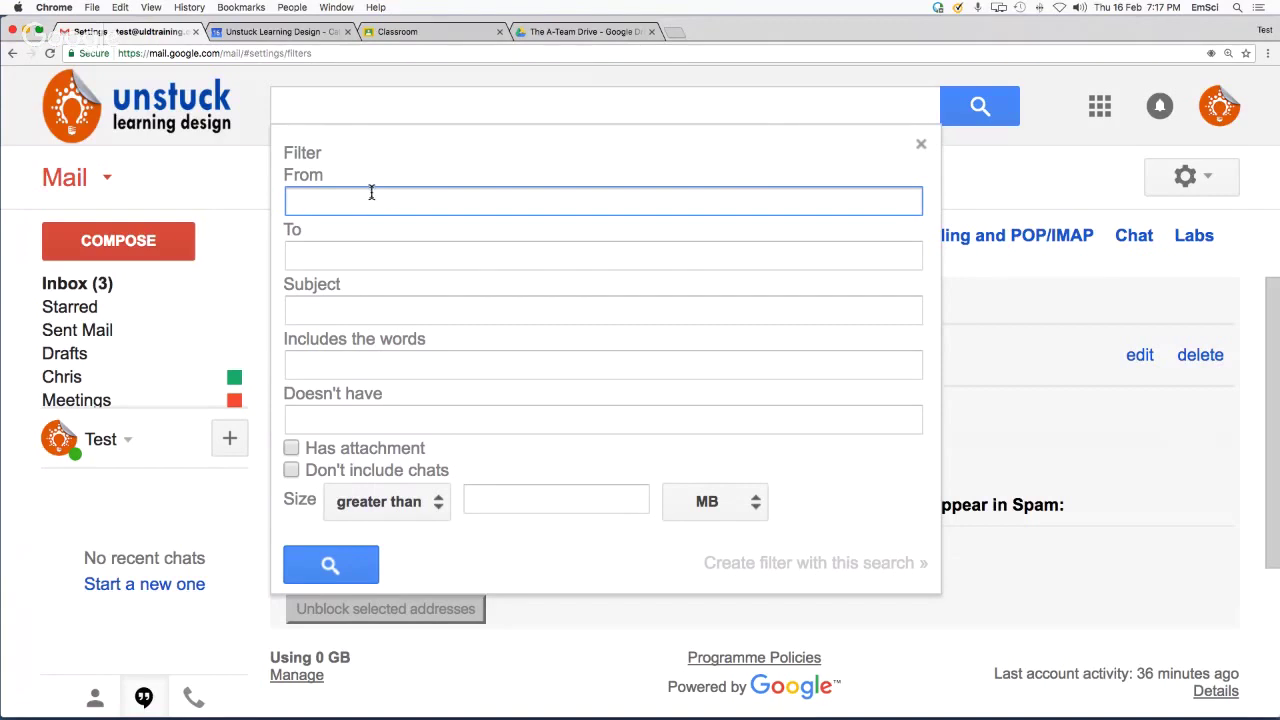
pyautogui.click(925, 147)
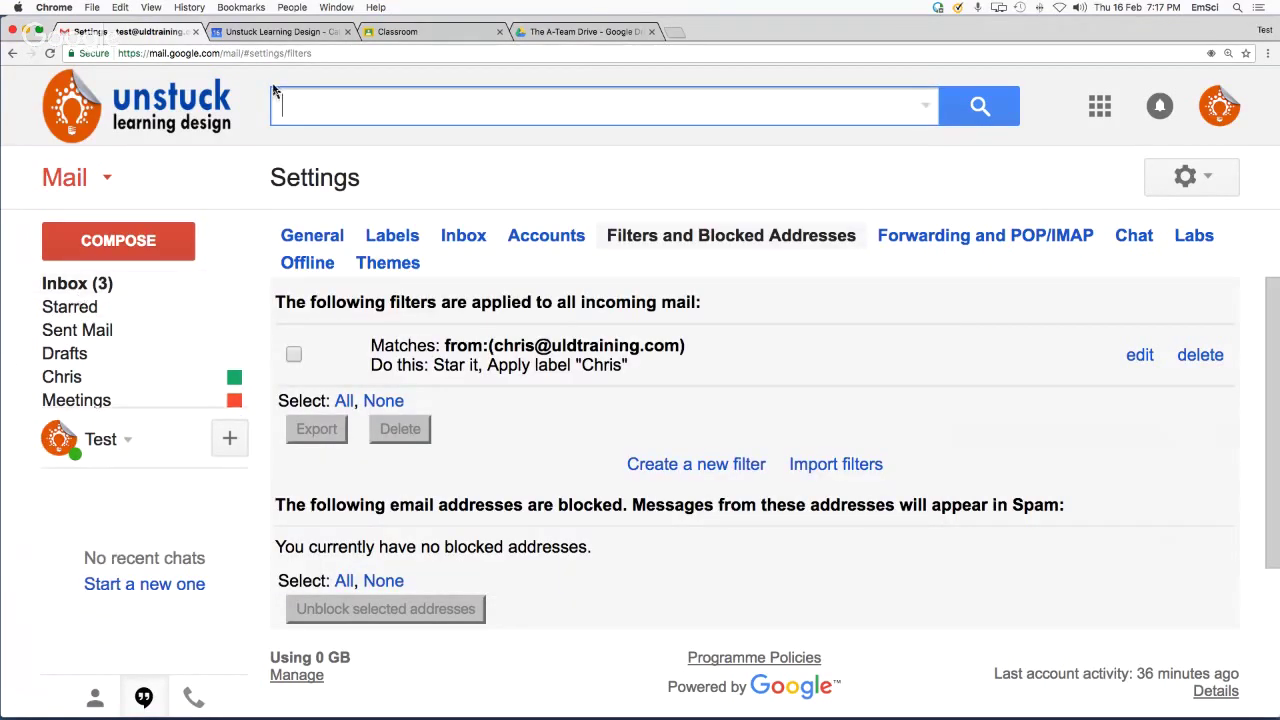
pyautogui.press('super+Tab')
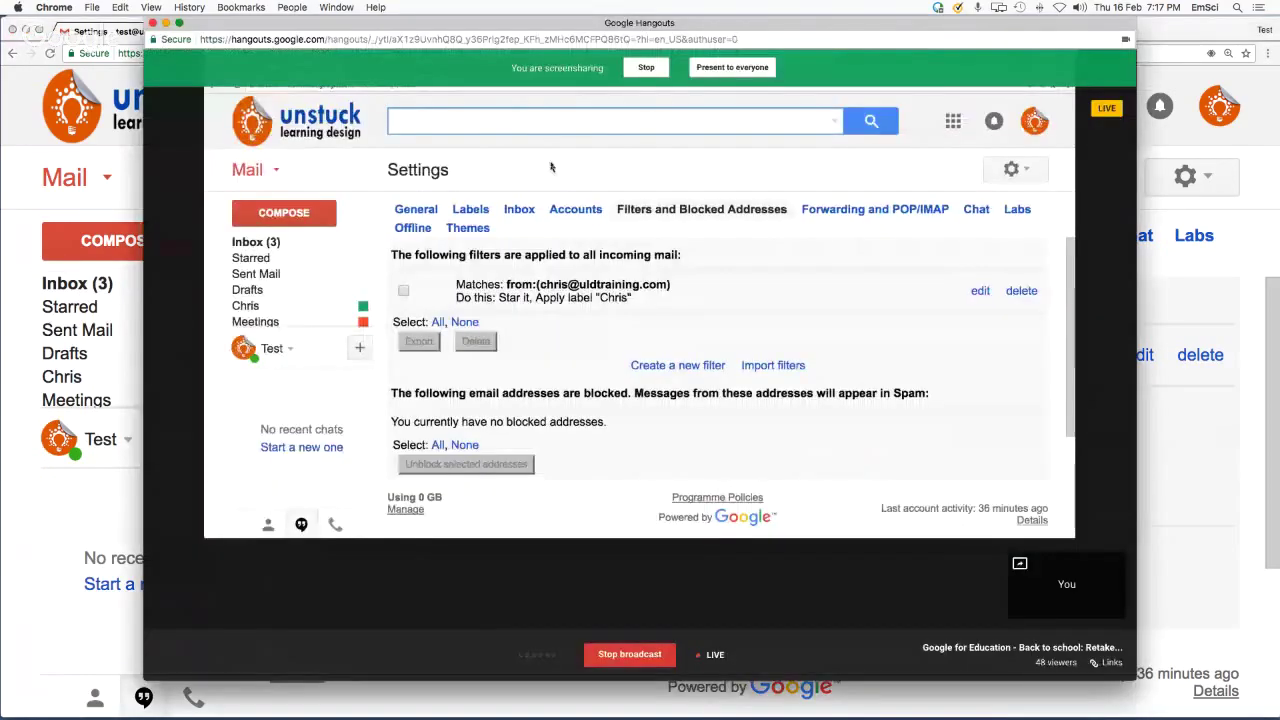
# Show the Back to School presentation at slide 8, titled Gmail
pyautogui.press('super+Tab')
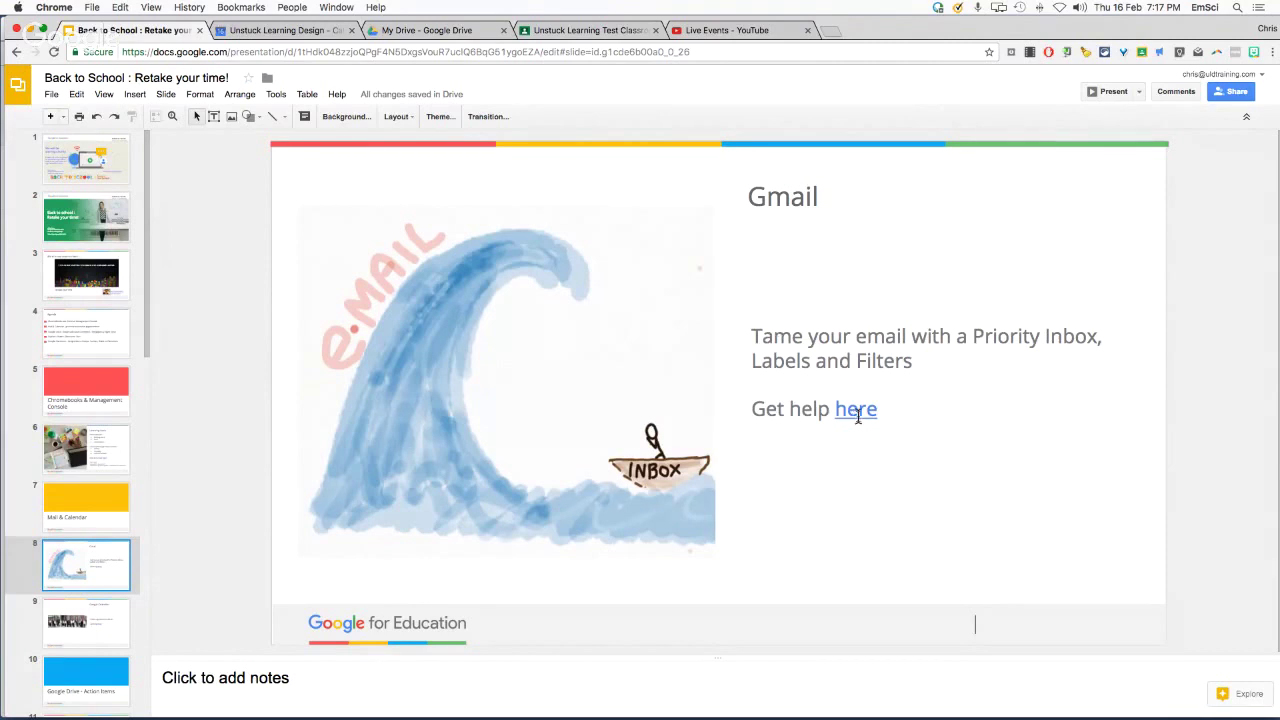
pyautogui.press('Up')
pyautogui.press('Up')
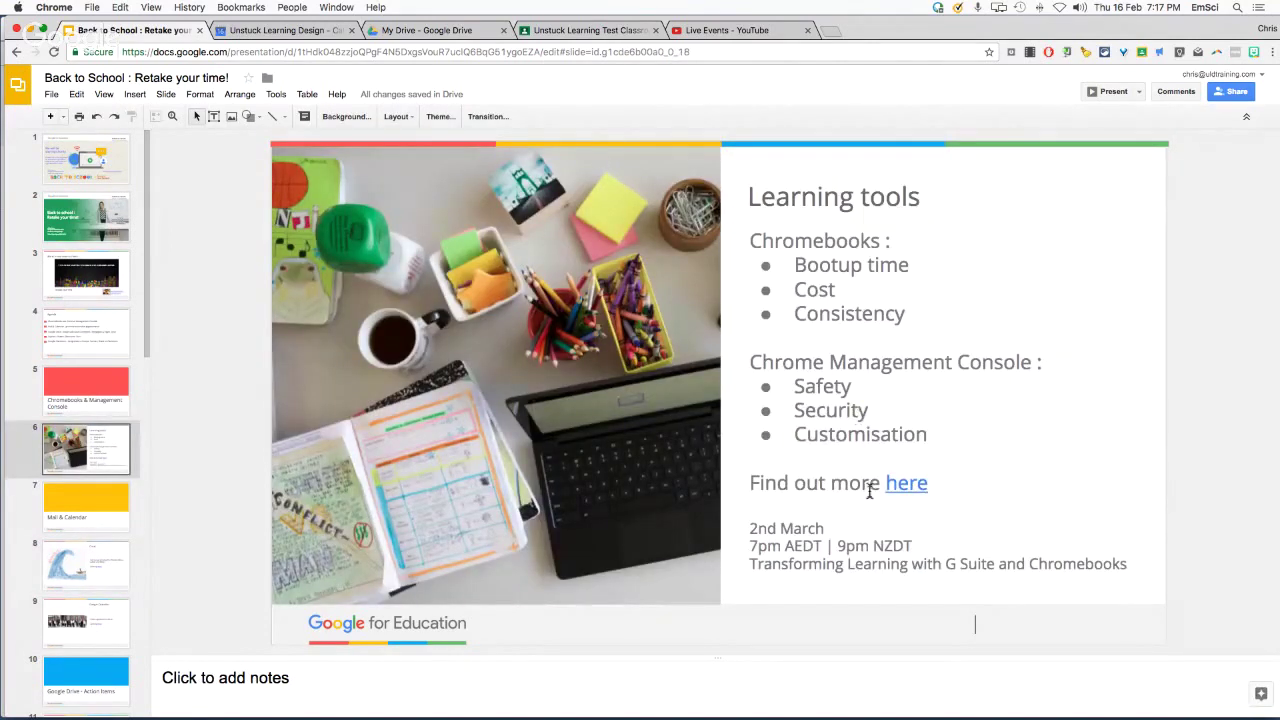
pyautogui.click(96, 582)
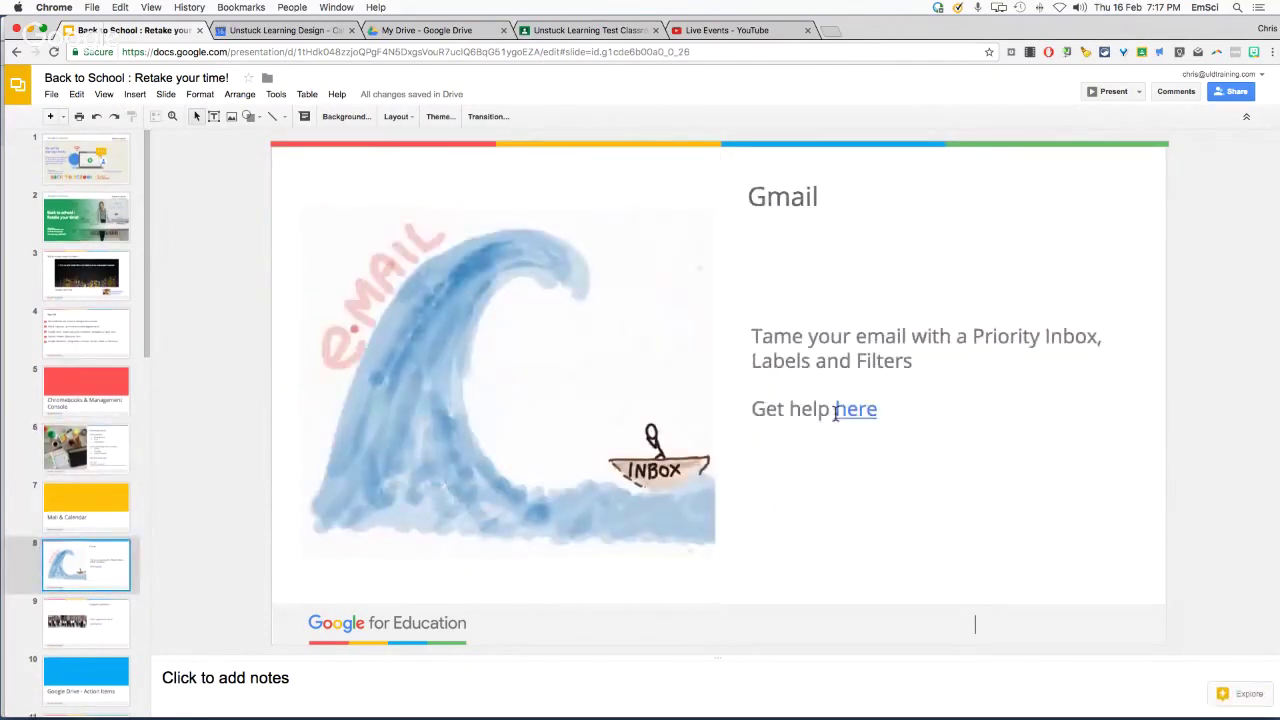
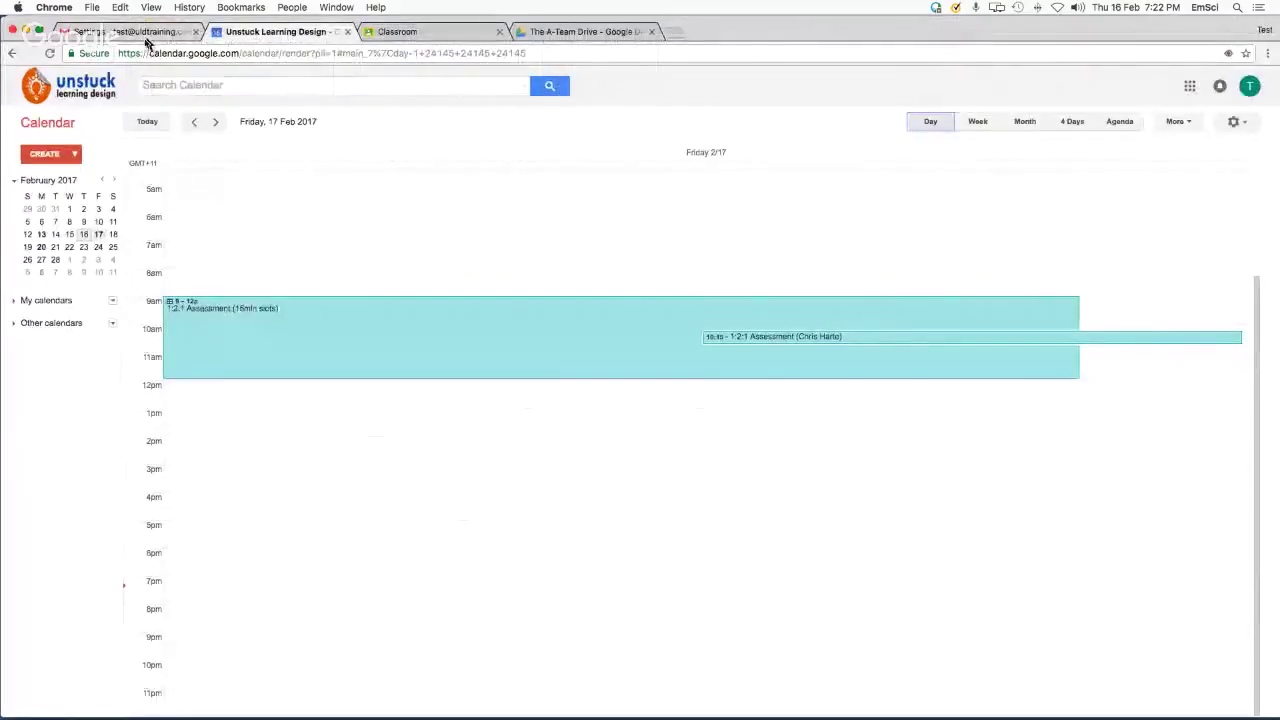
# Open the 'Meeting Agenda and minutes Template' from Drive's Shared with me list
pyautogui.click(585, 31)
pyautogui.click(50, 228)
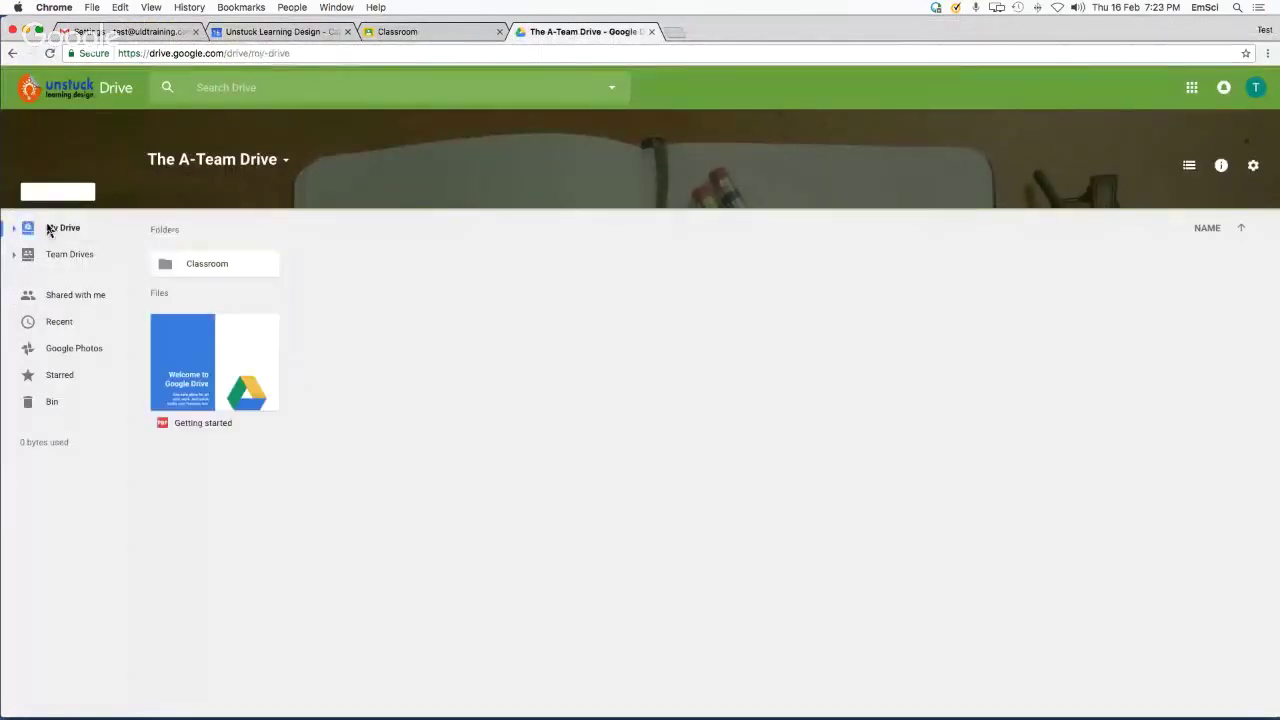
pyautogui.click(52, 230)
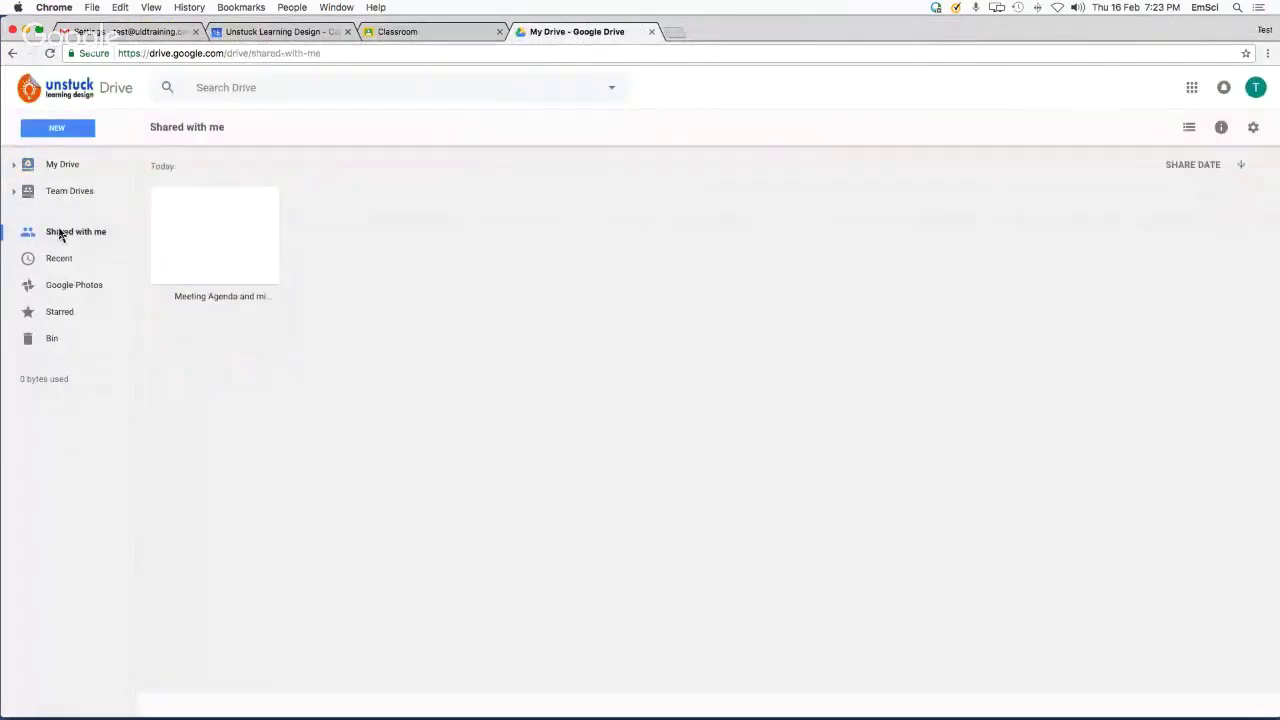
pyautogui.doubleClick(222, 244)
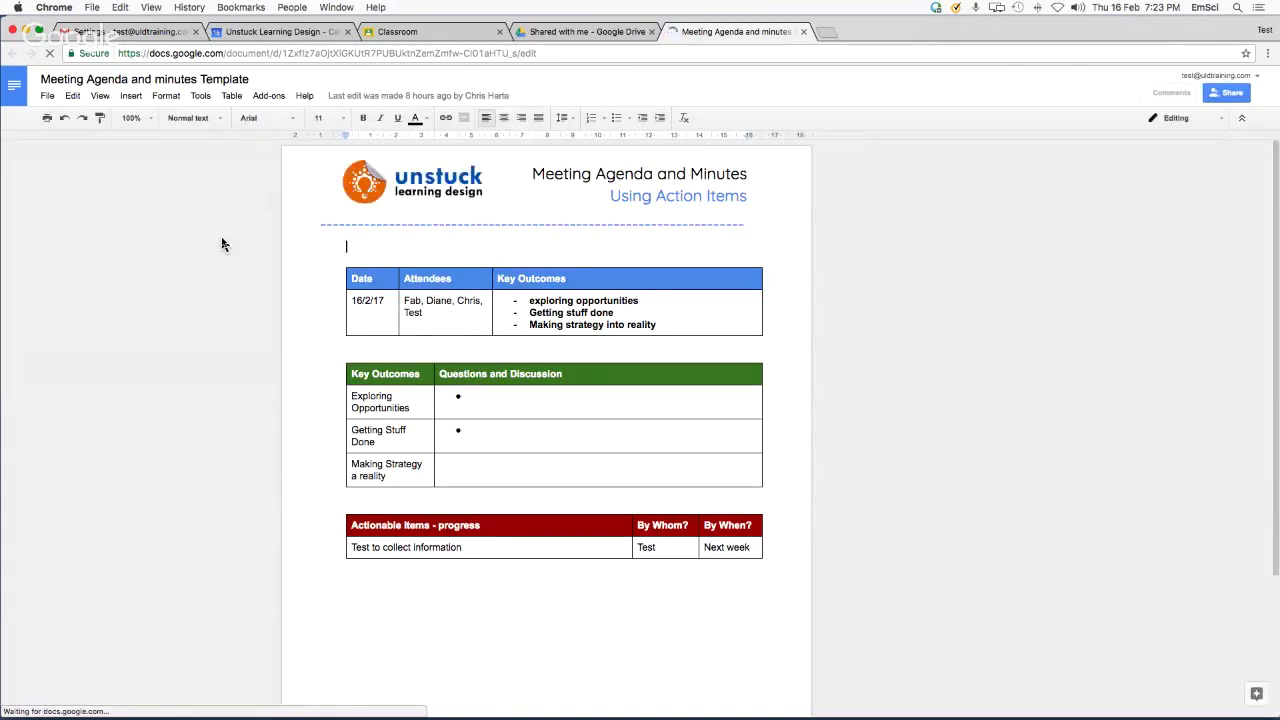
# Zoom to 125% and type placeholder text into the Exploring Opportunities and Getting Stuff Done bullets
pyautogui.press('super+equal')
pyautogui.press('super+equal')
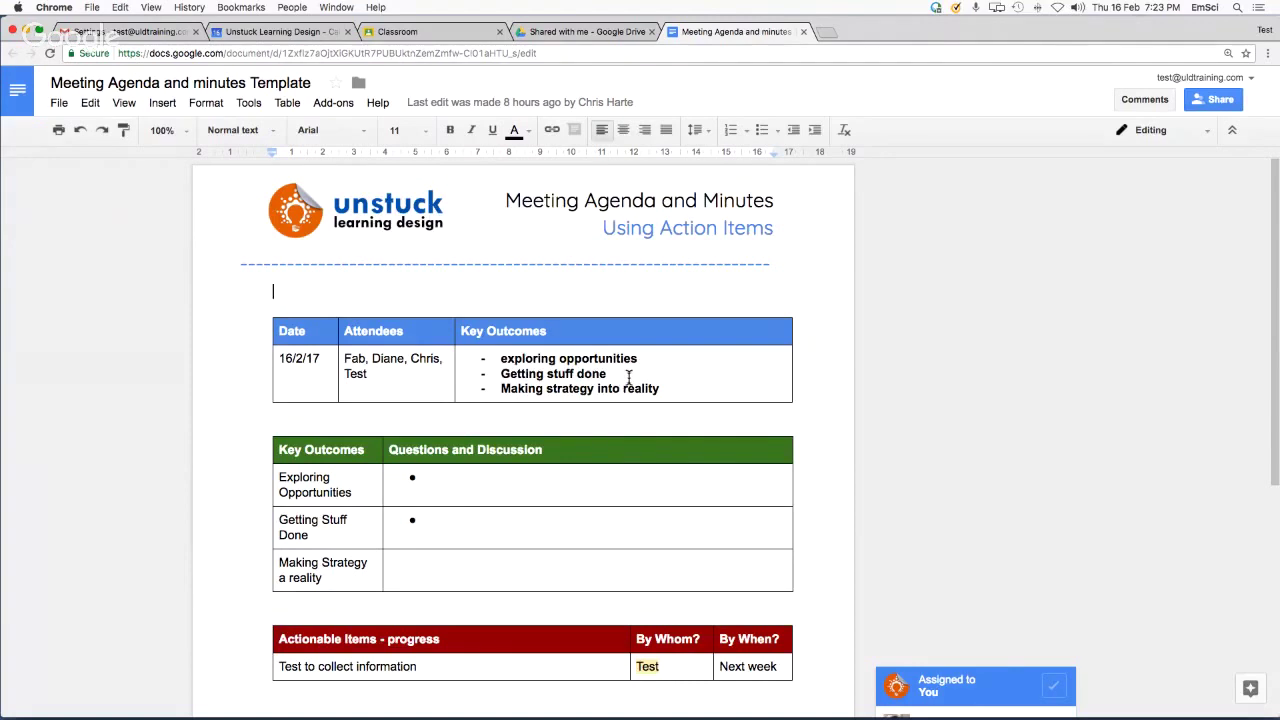
pyautogui.scroll(-1, 594, 400)
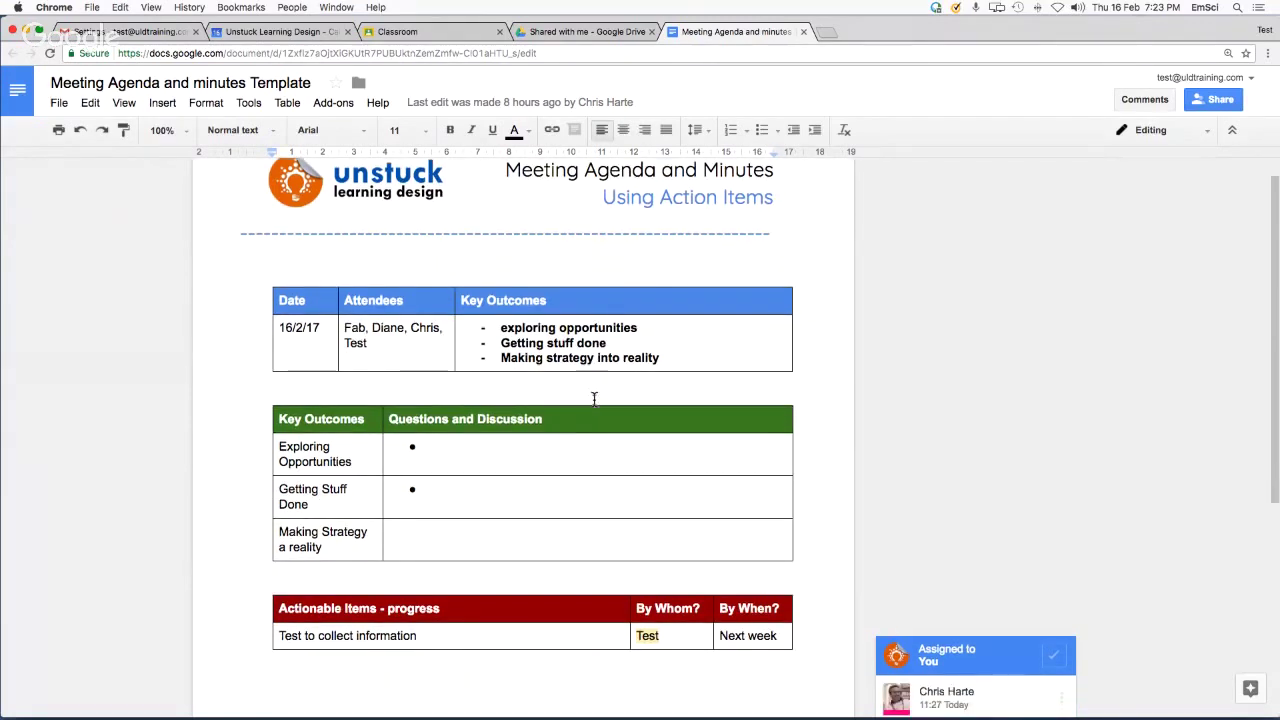
pyautogui.click(463, 444)
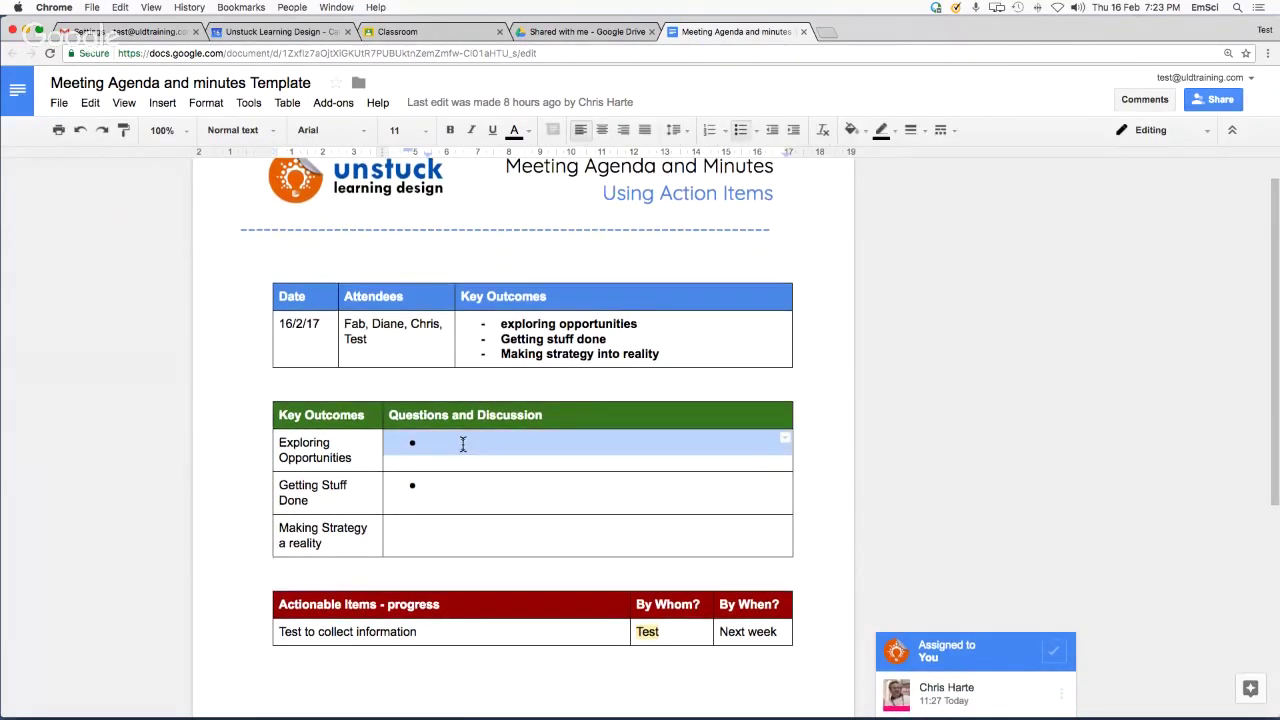
pyautogui.click(466, 443)
pyautogui.write('kjajdhkjhakjfkjahkpjfhafhkjahfjkb')
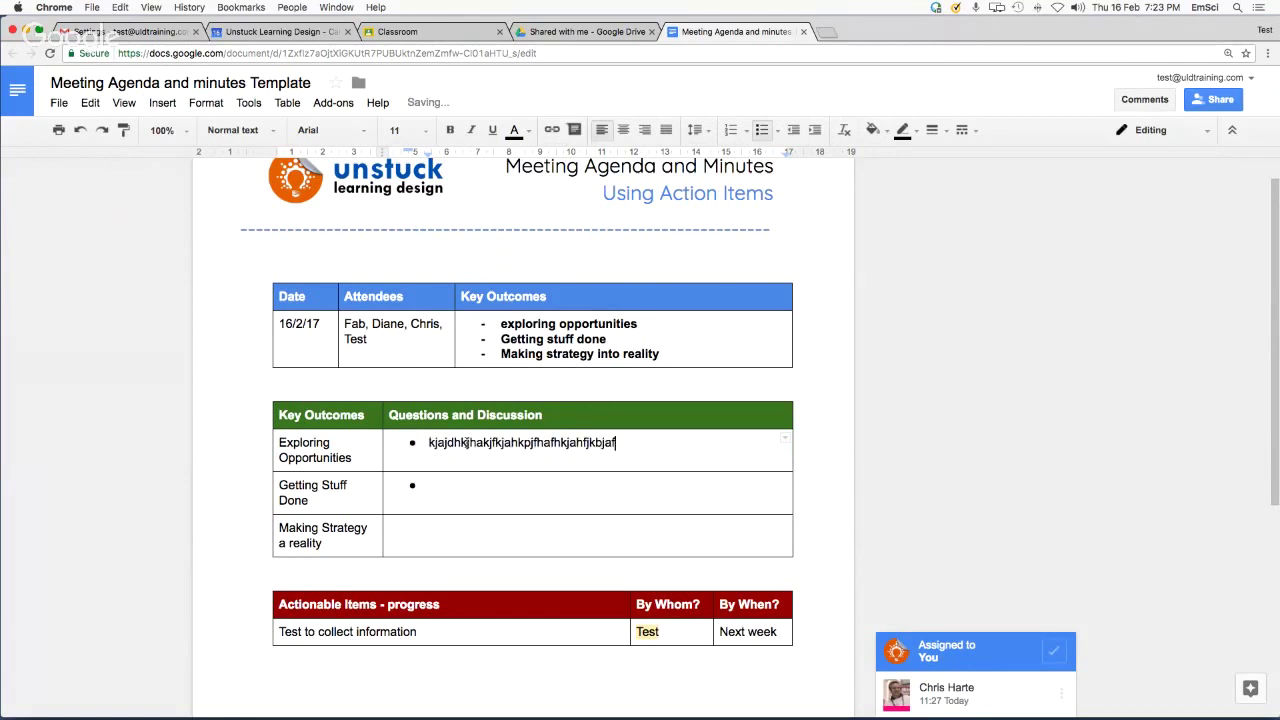
pyautogui.write('jaf')
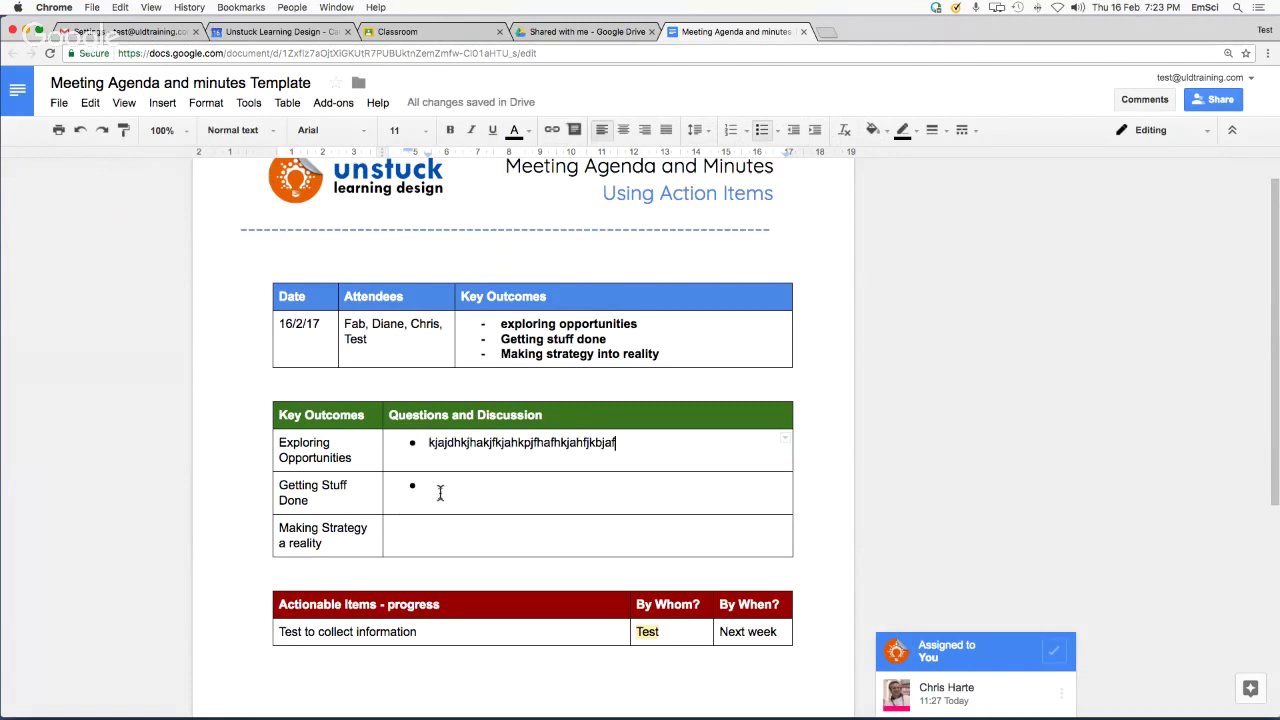
pyautogui.click(439, 490)
pyautogui.write('jahjhhgkjahlghlkja ')
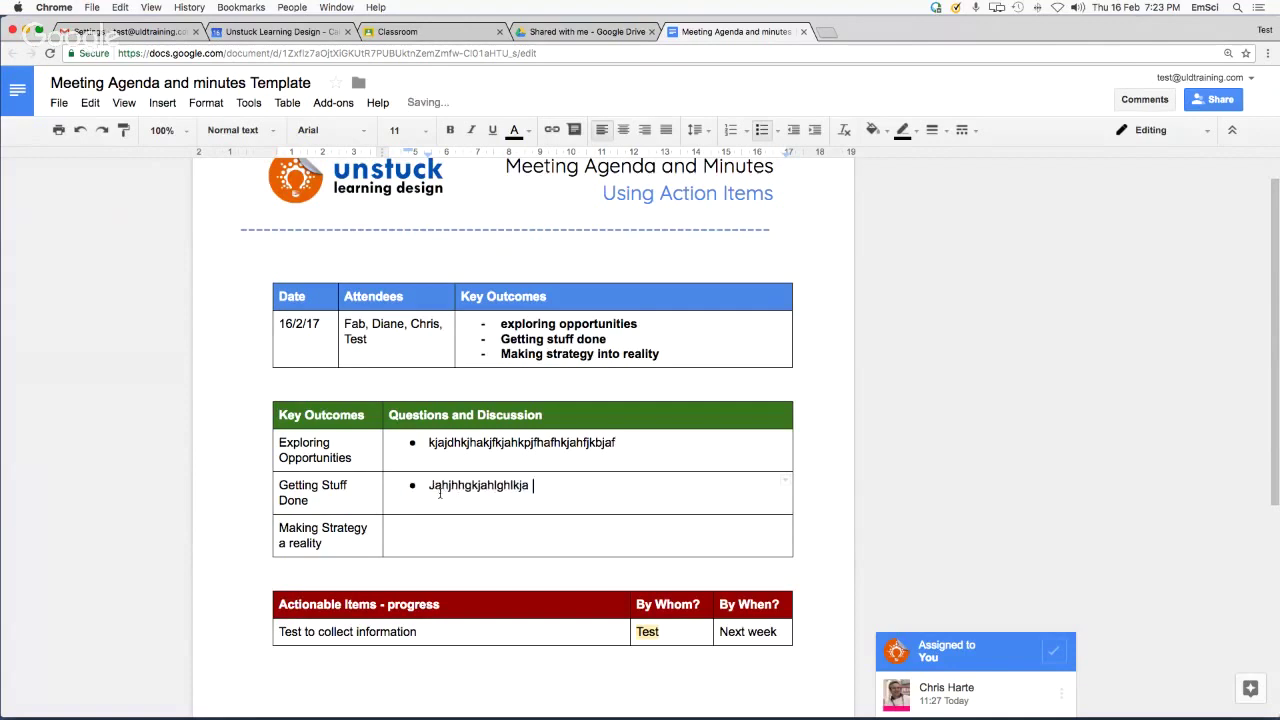
pyautogui.write(' alnfkahjlhfkjahd')
# Check the first action item 'Test to collect information' and place the caret after 'Next week'
pyautogui.scroll(-3, 409, 548)
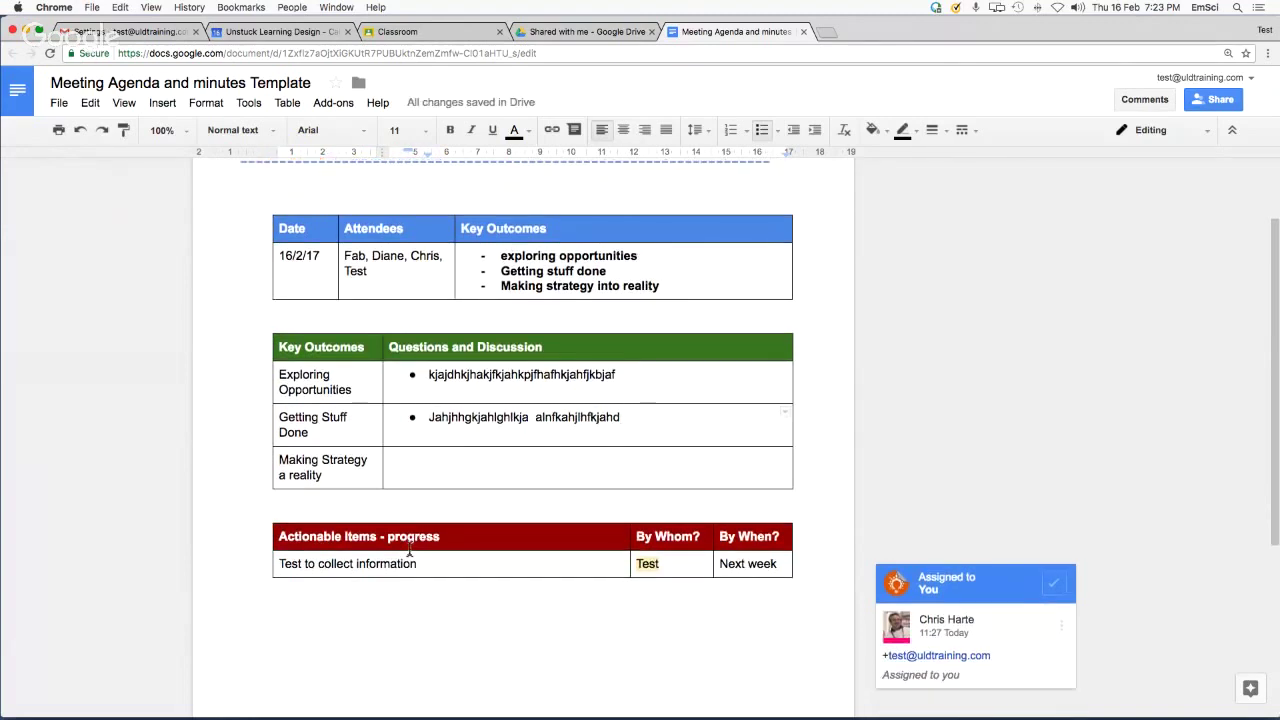
pyautogui.scroll(-3, 348, 515)
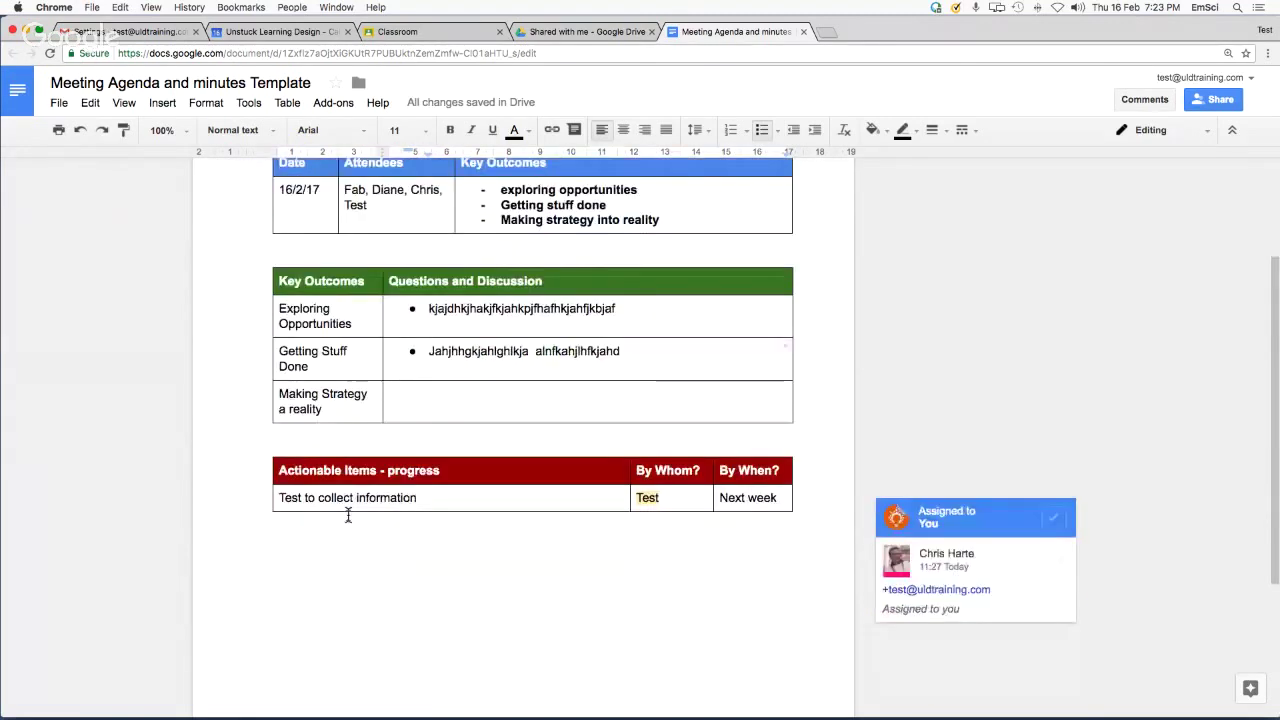
pyautogui.moveTo(302, 496); pyautogui.dragTo(281, 498)
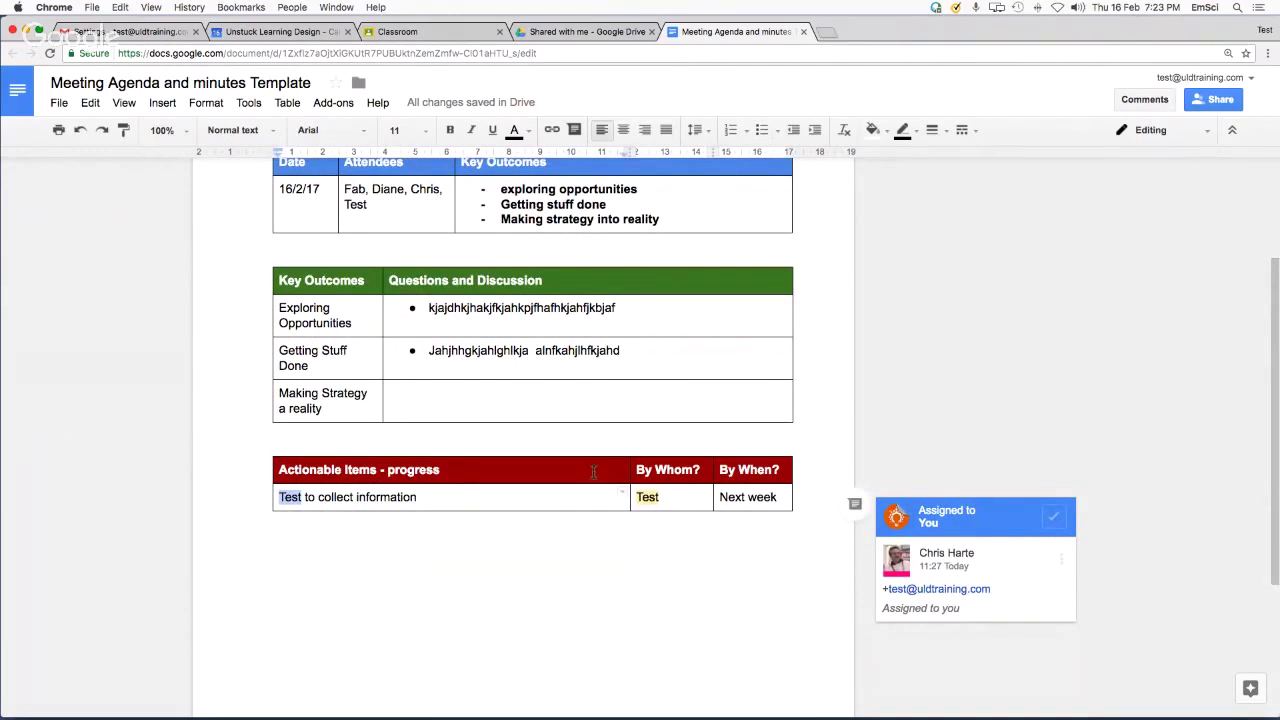
pyautogui.click(663, 496)
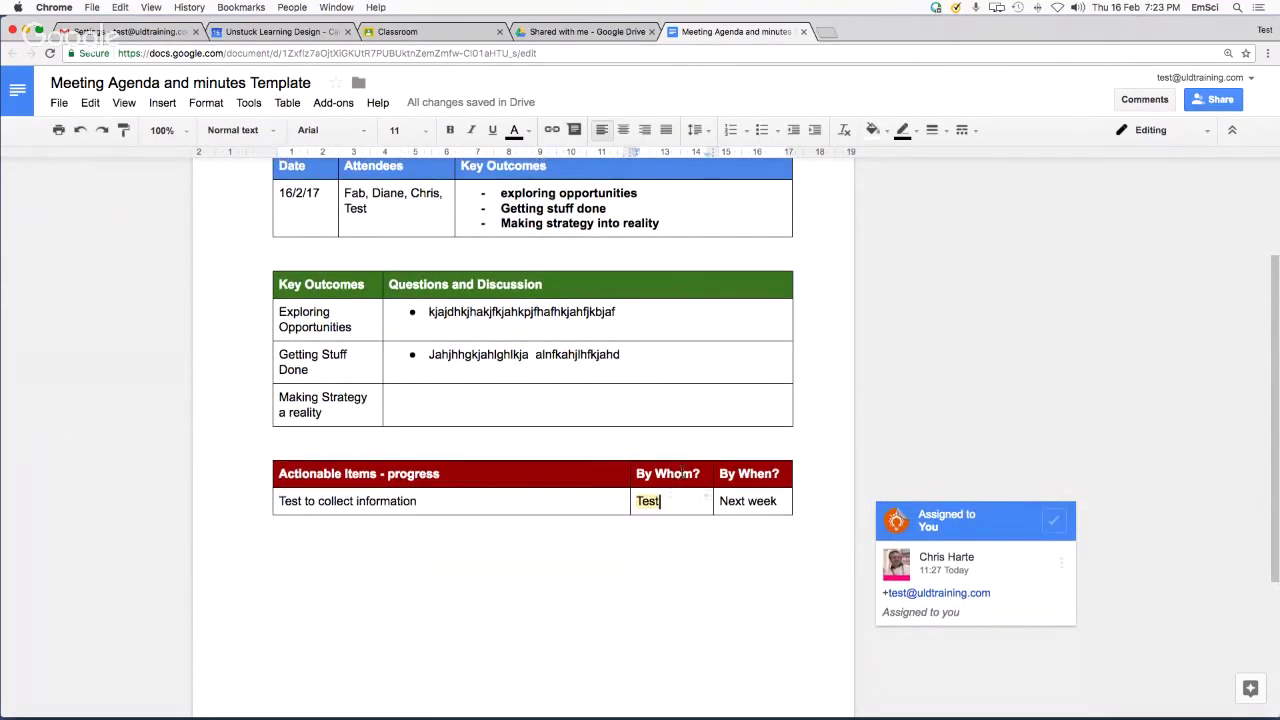
pyautogui.click(760, 474)
pyautogui.click(759, 503)
pyautogui.click(814, 547)
pyautogui.scroll(2, 723, 334)
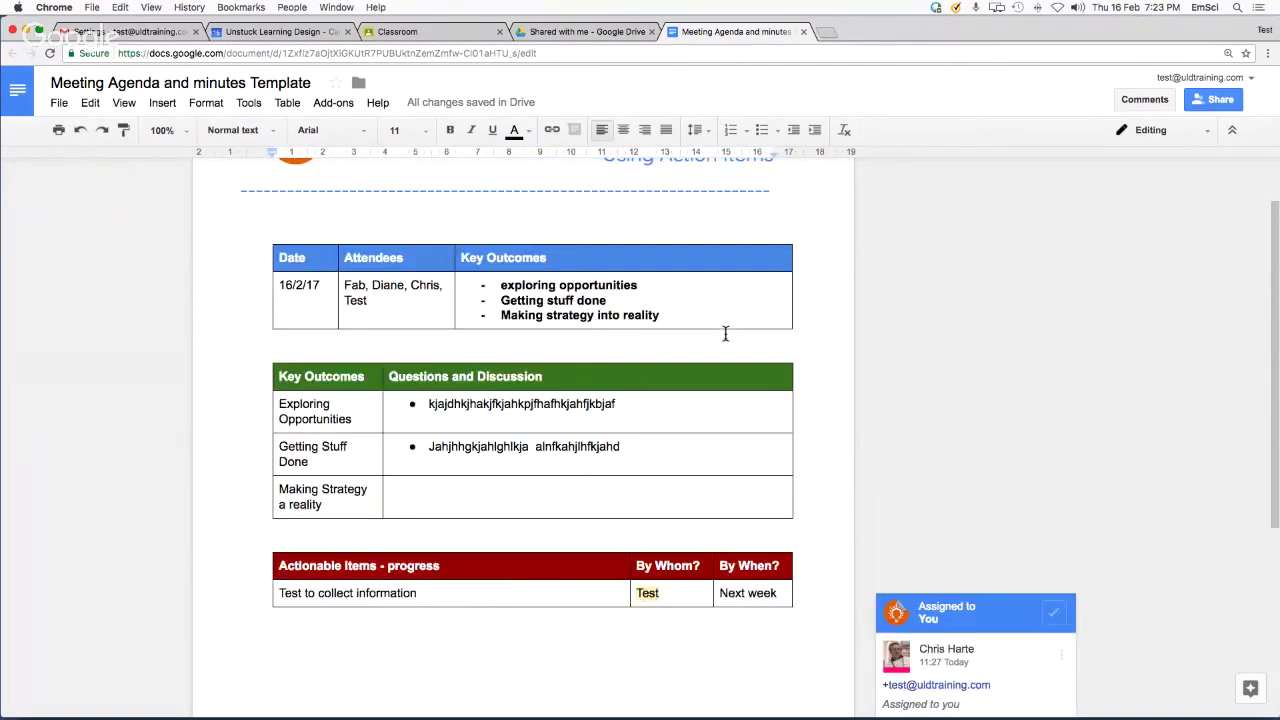
pyautogui.scroll(2, 725, 334)
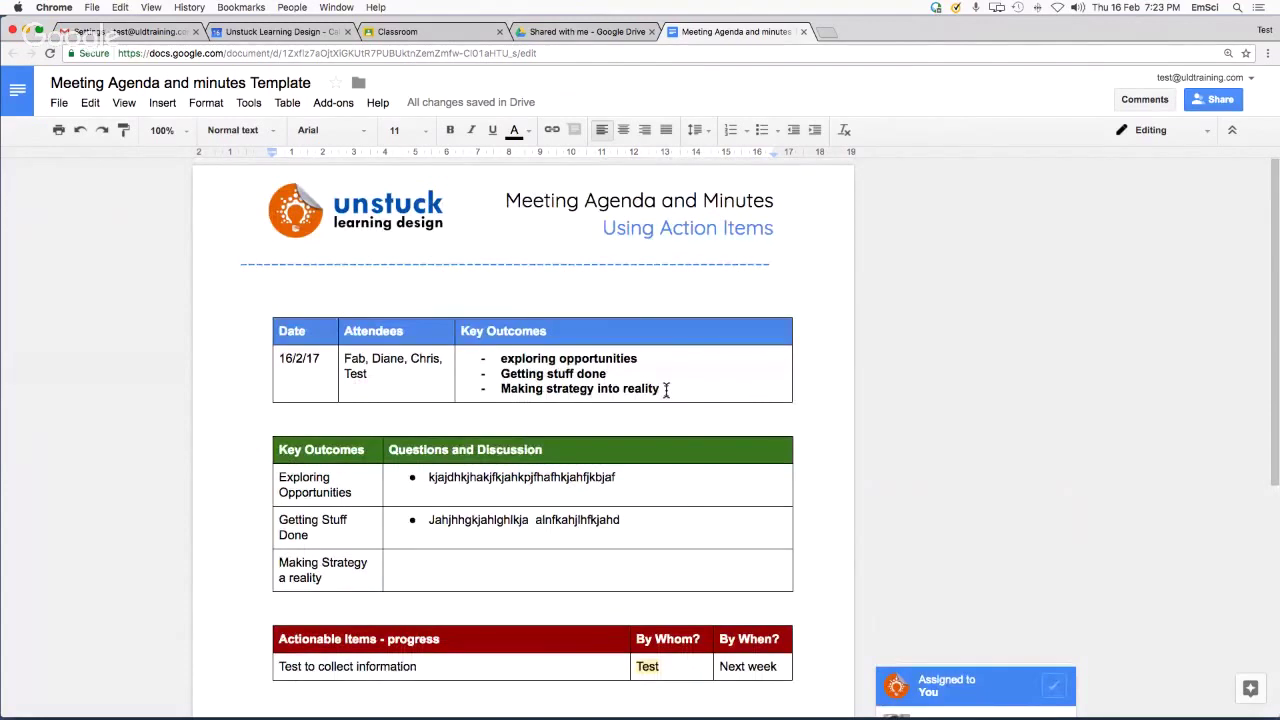
pyautogui.scroll(-2, 671, 432)
pyautogui.click(778, 556)
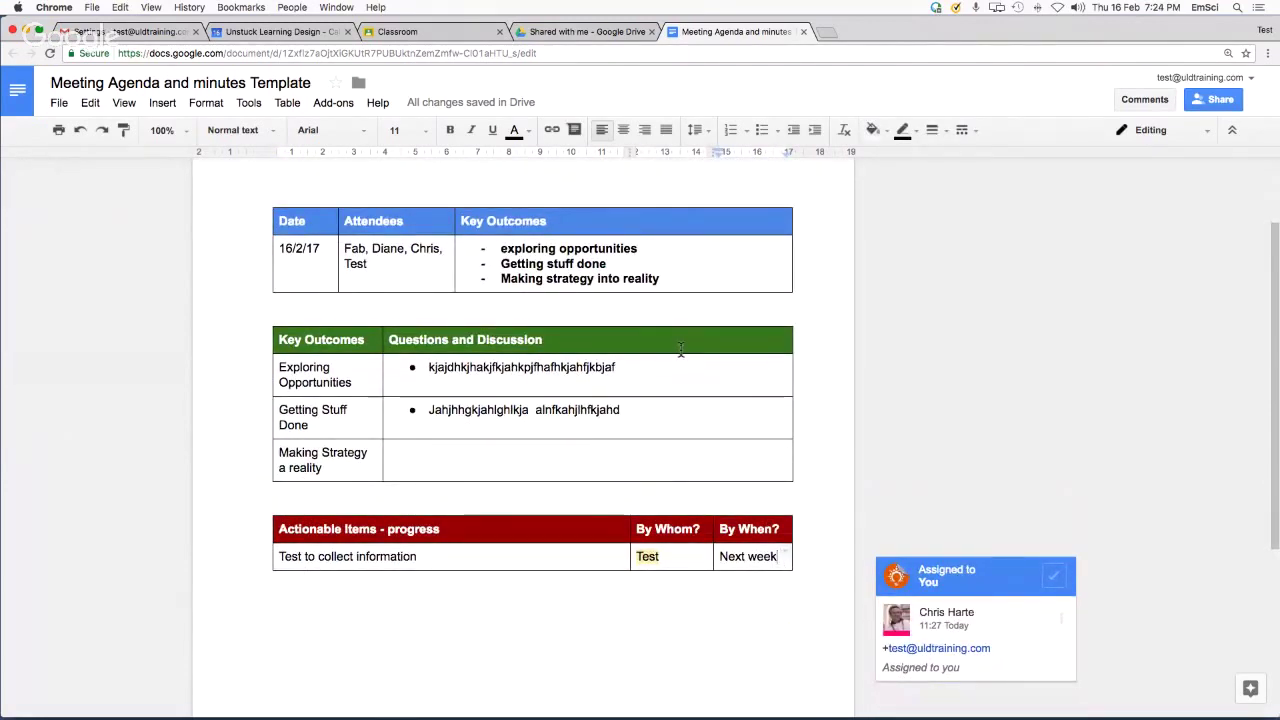
# Add a row 'Survey the students' with an attendee as assignee and 'Next week' due, then select the assignee
pyautogui.press('Tab')
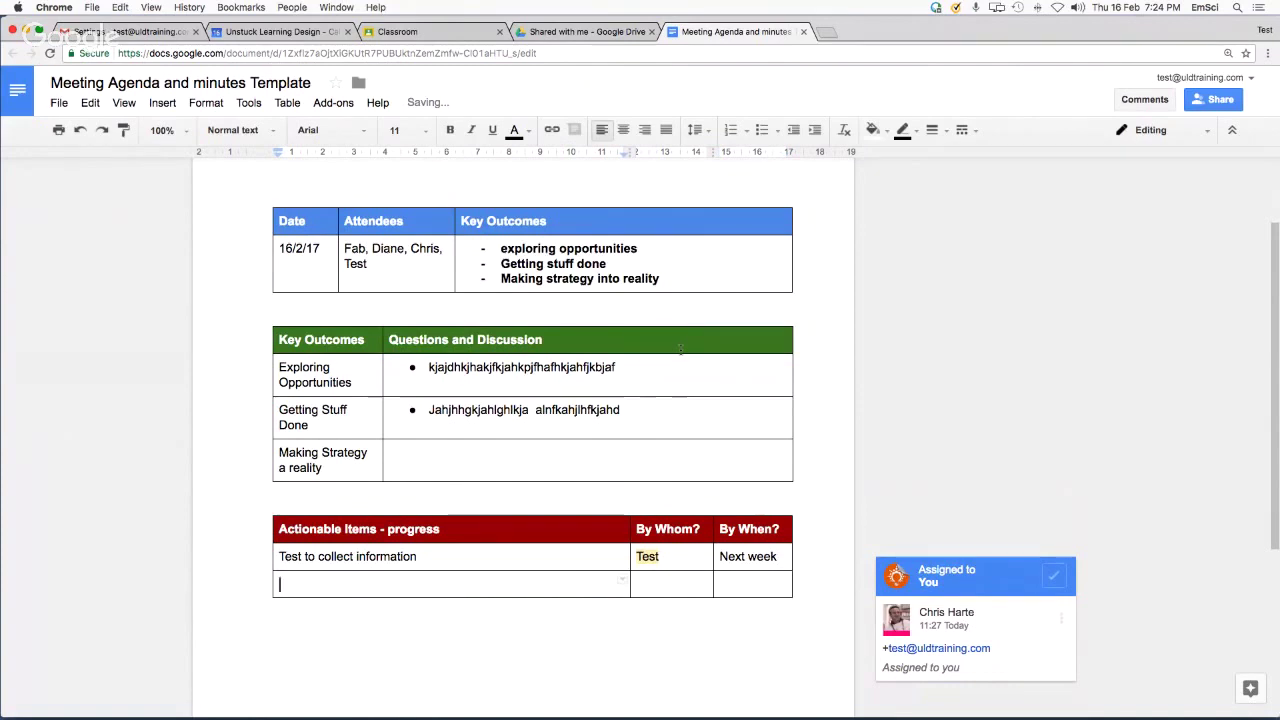
pyautogui.write('Survey the st')
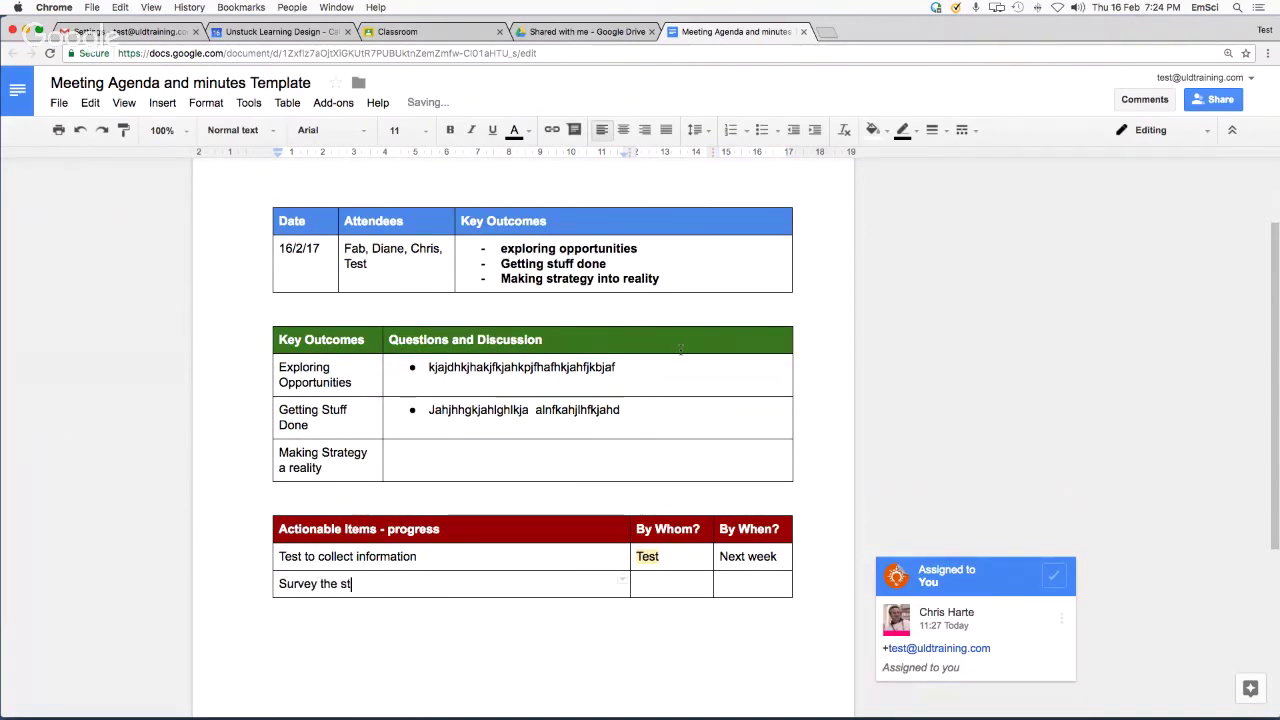
pyautogui.write('udents')
pyautogui.press('Tab')
pyautogui.write('Di')
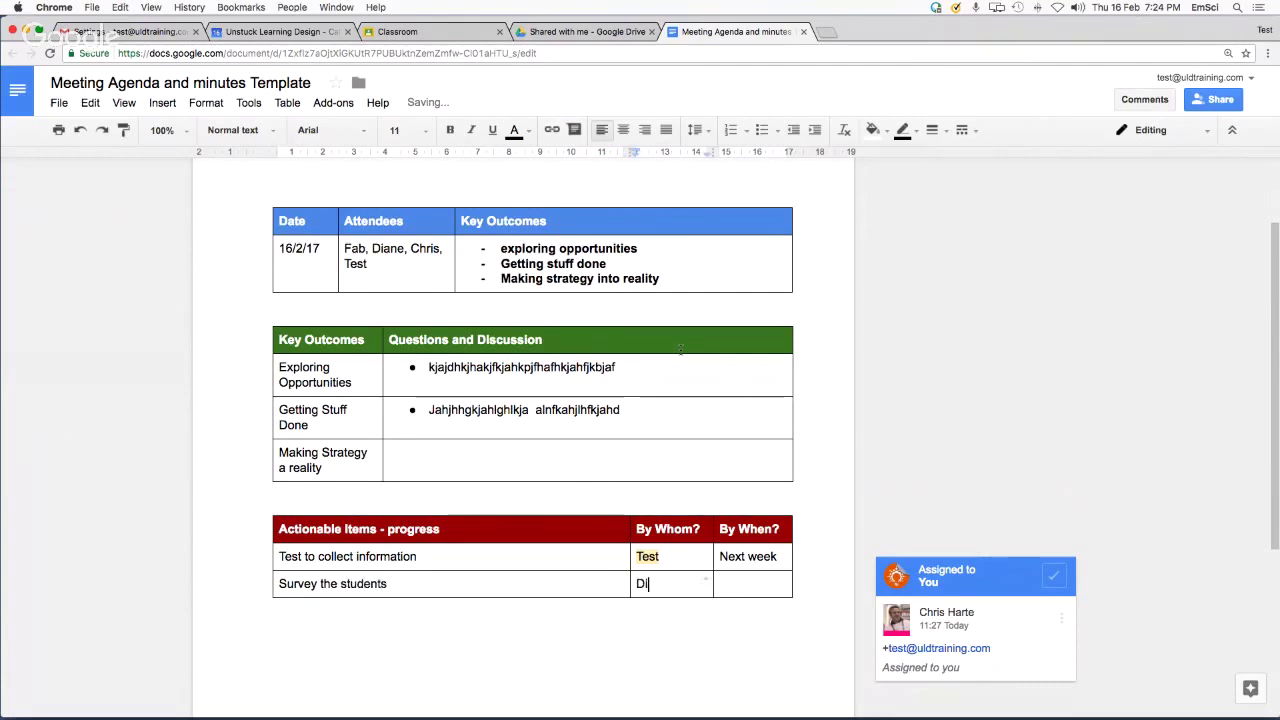
pyautogui.press('Tab')
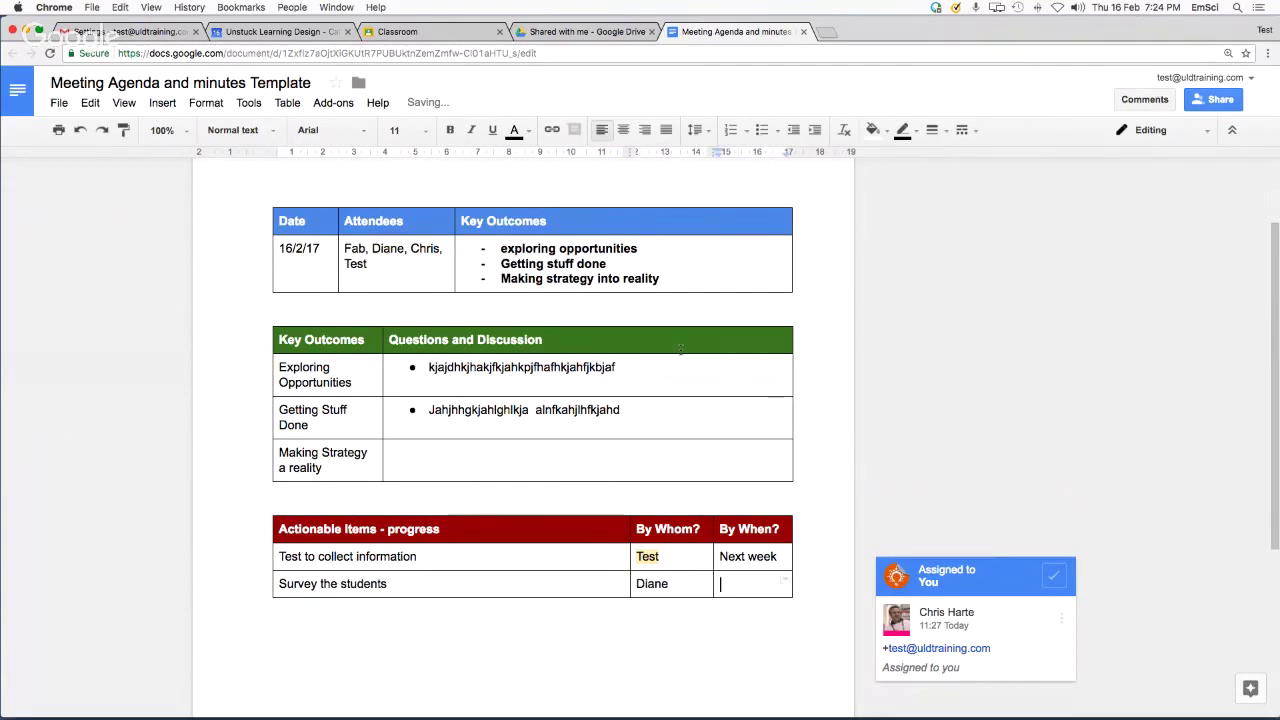
pyautogui.write('Next week')
pyautogui.press('Up')
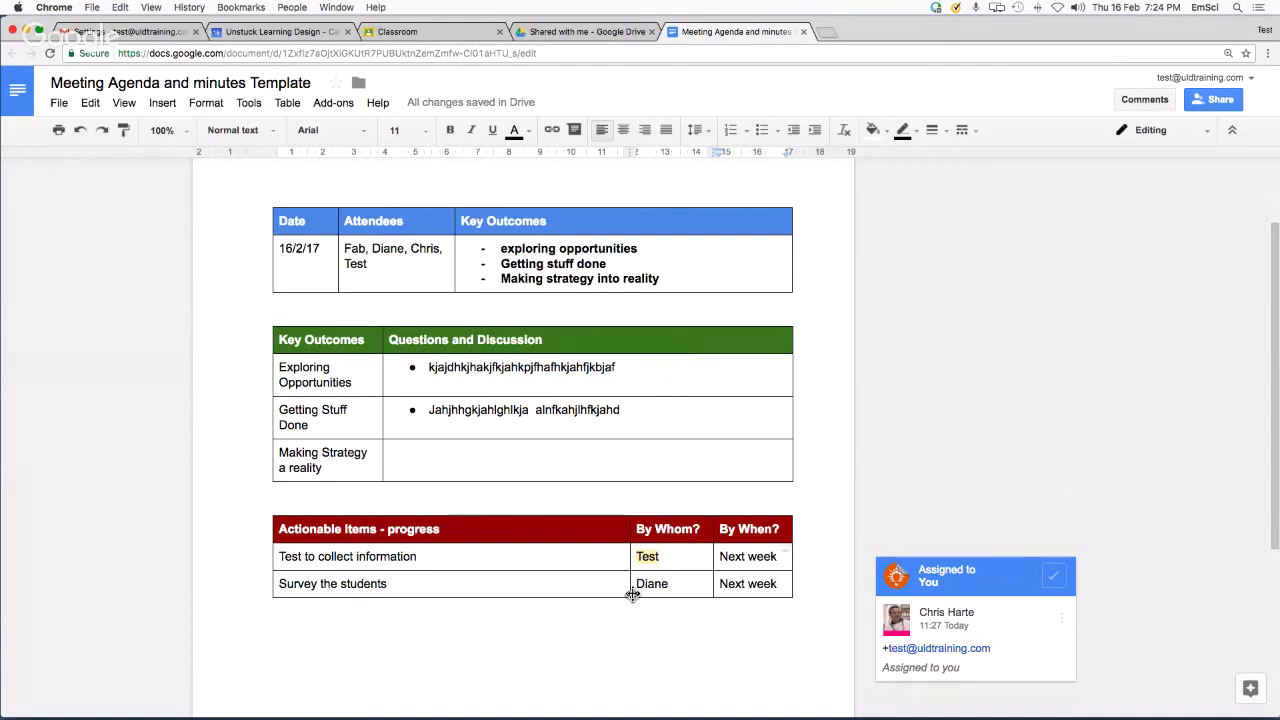
pyautogui.moveTo(638, 585); pyautogui.dragTo(668, 586)
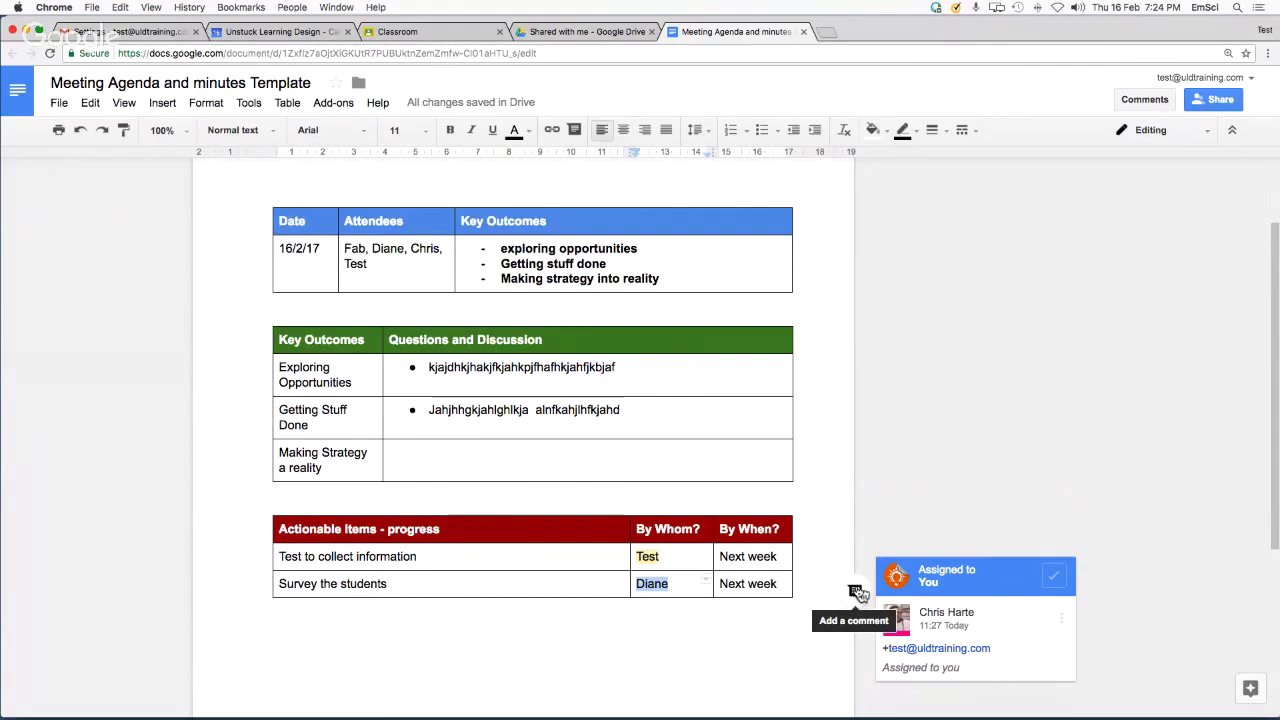
# Select the assignee's name in the Survey the students row and start a comment on it
pyautogui.click(163, 102)
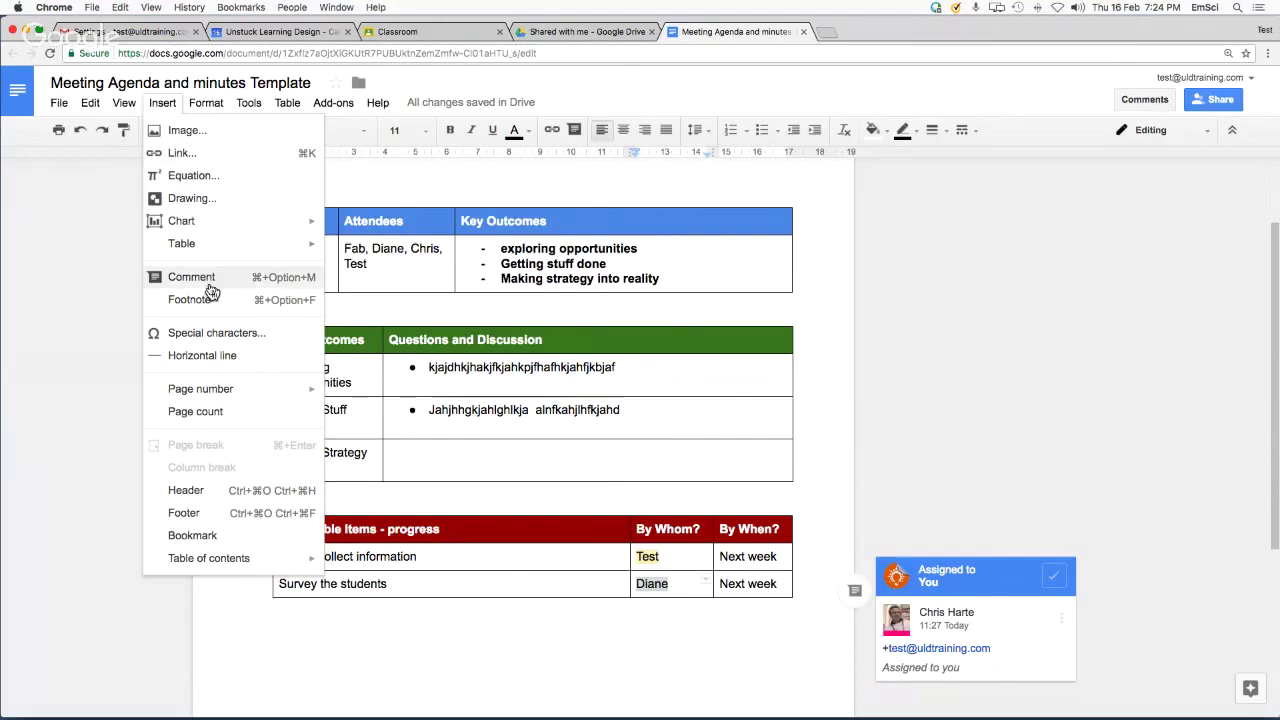
pyautogui.click(659, 582)
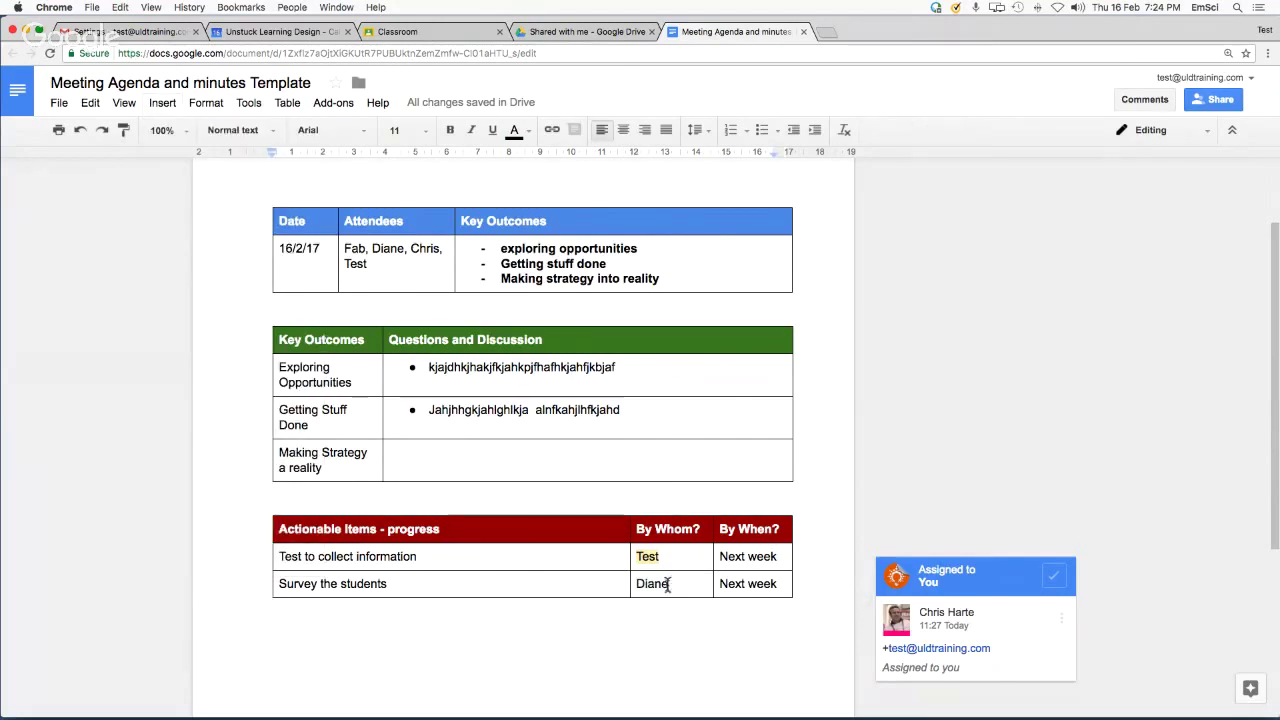
pyautogui.doubleClick(655, 583)
pyautogui.click(854, 600)
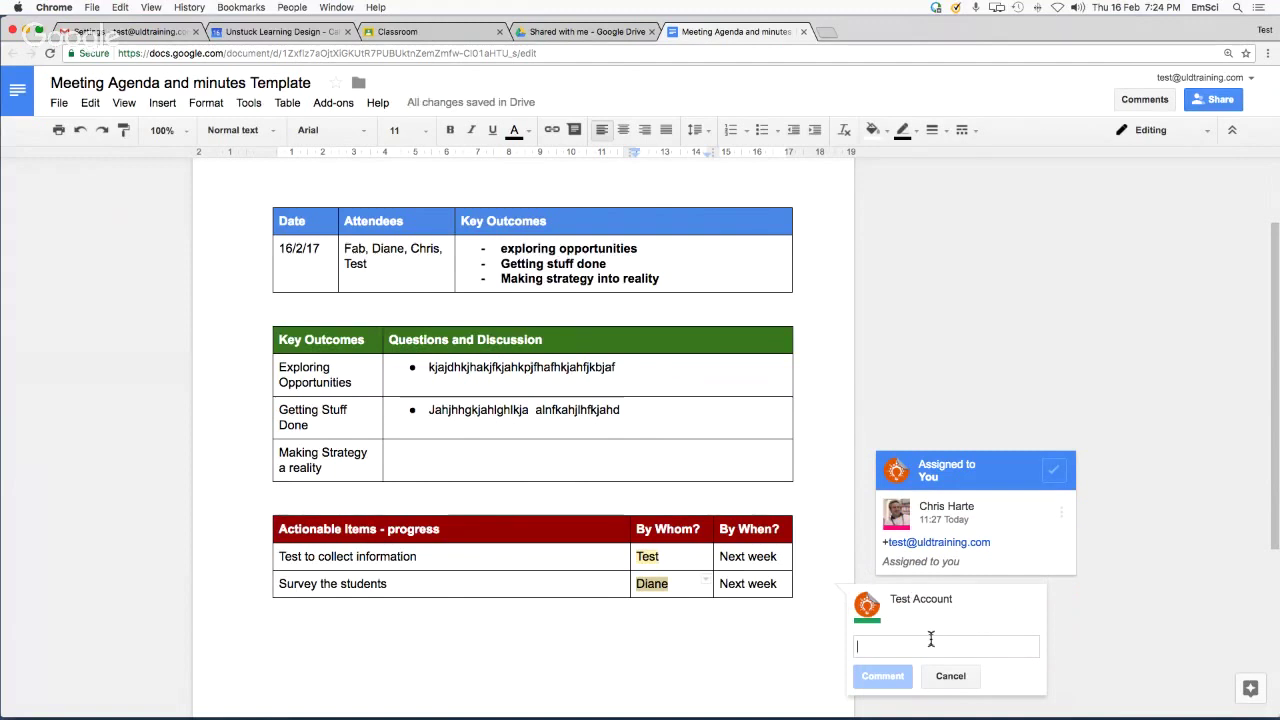
# +mention the colleague's e-mail, ask 'can you please do this?', and assign the comment to them
pyautogui.write('+')
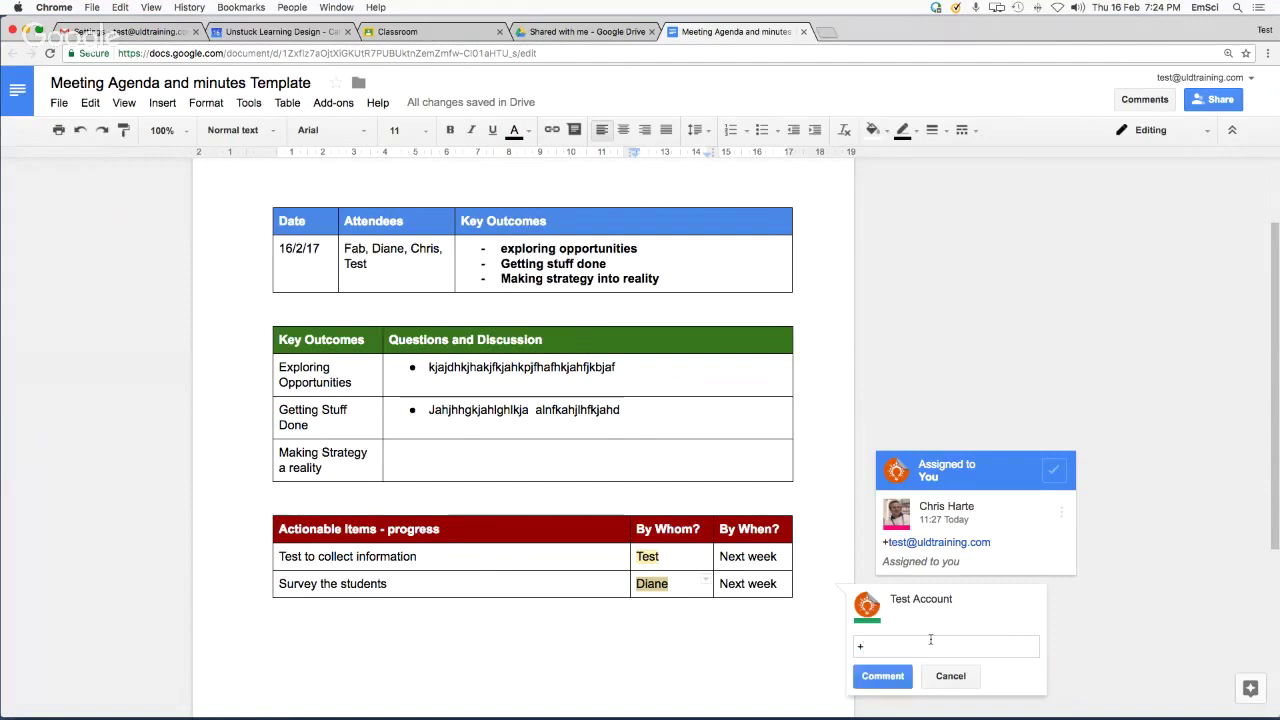
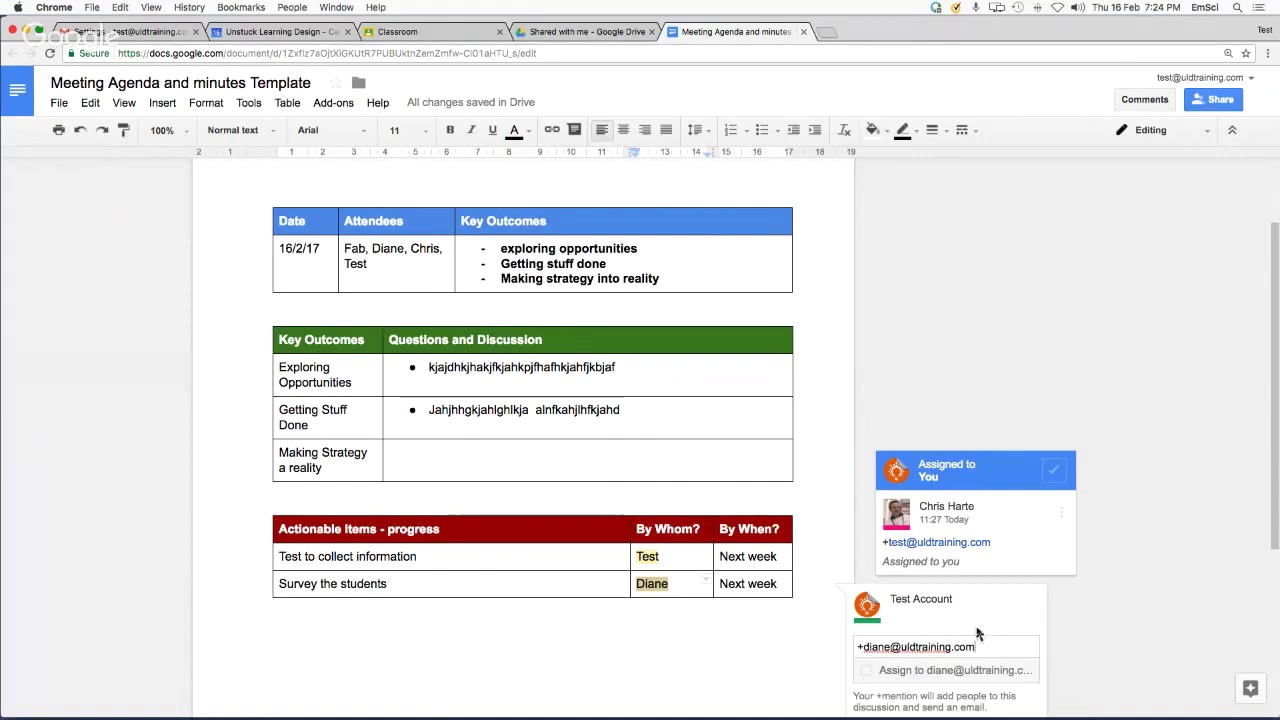
pyautogui.scroll(-2, 1090, 664)
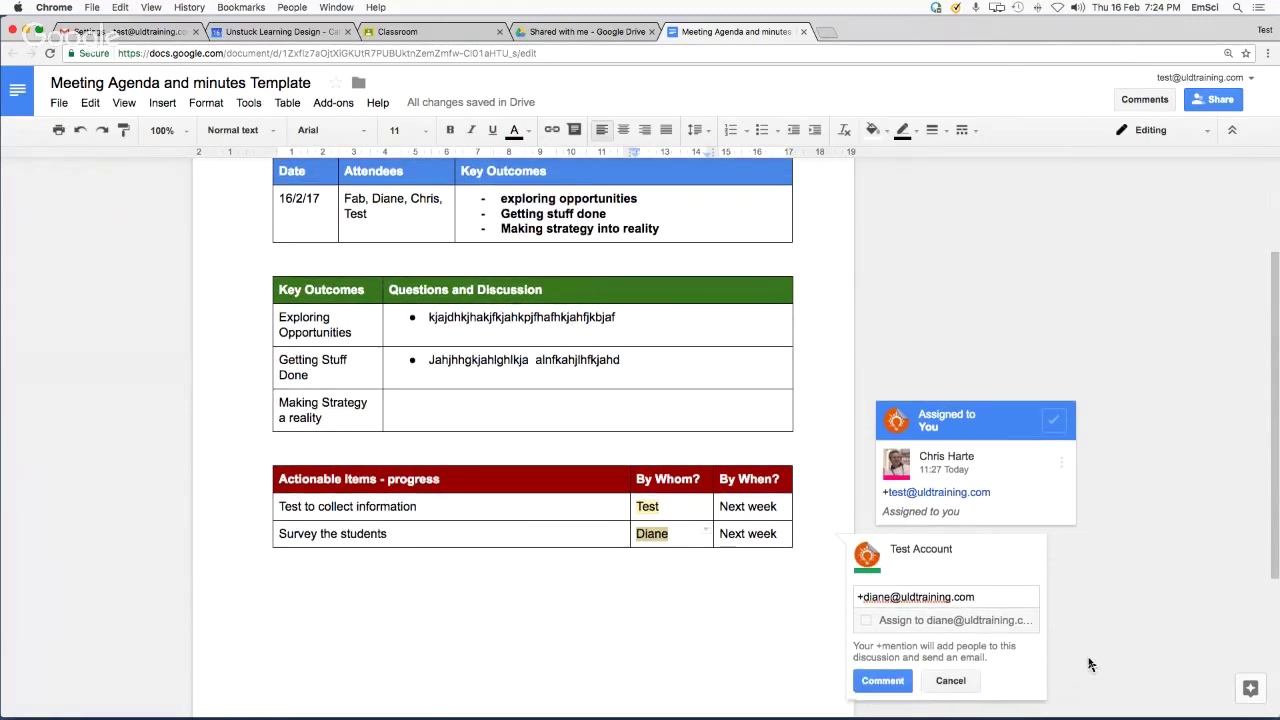
pyautogui.scroll(-1, 1090, 664)
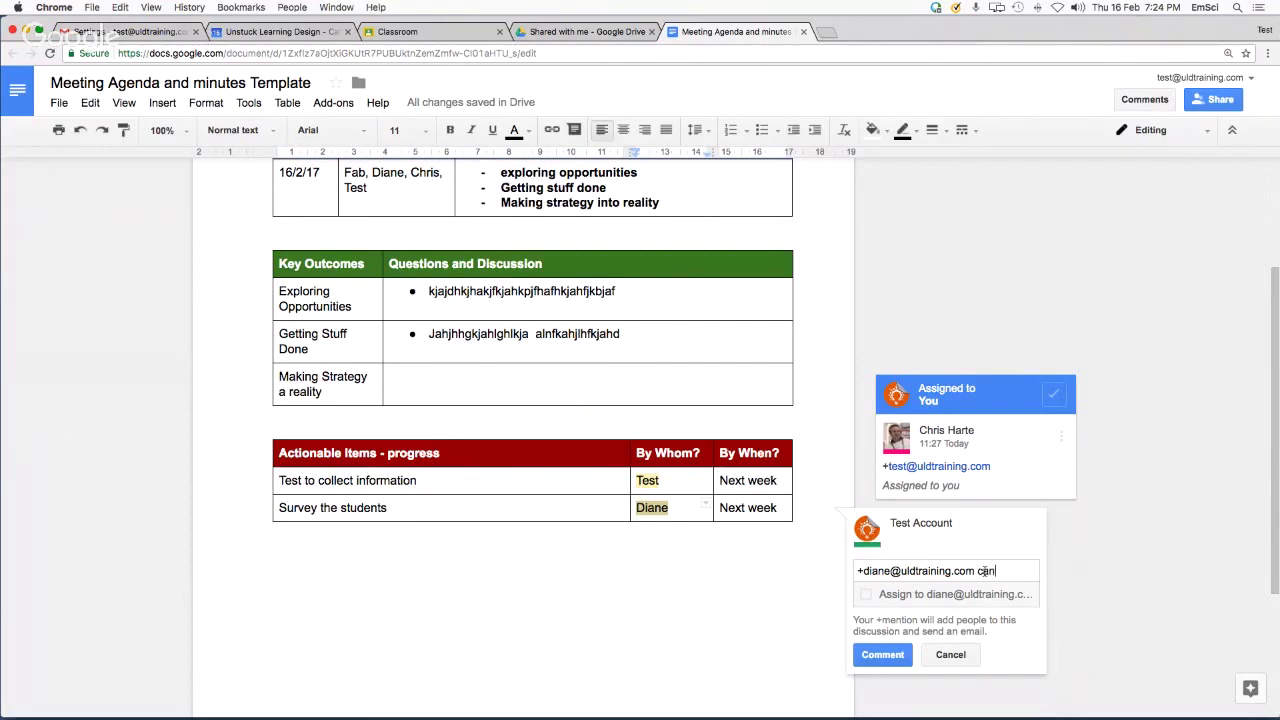
pyautogui.write('can you please de')
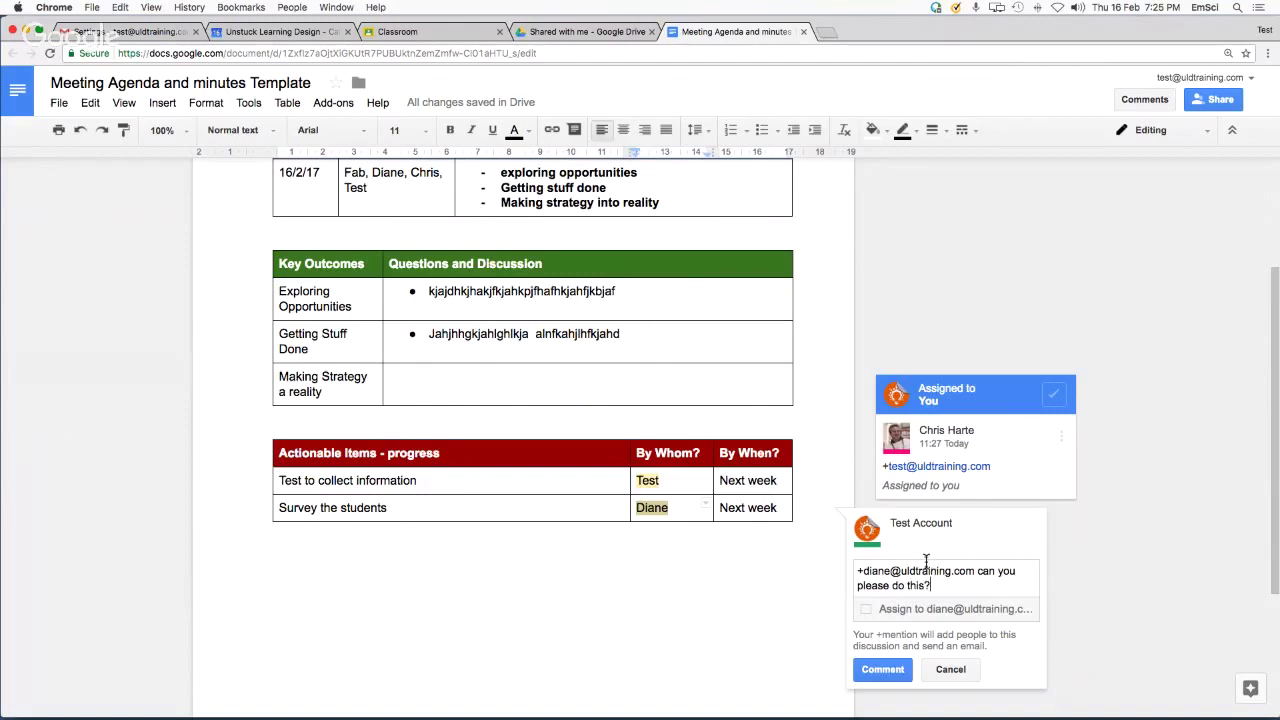
pyautogui.click(866, 612)
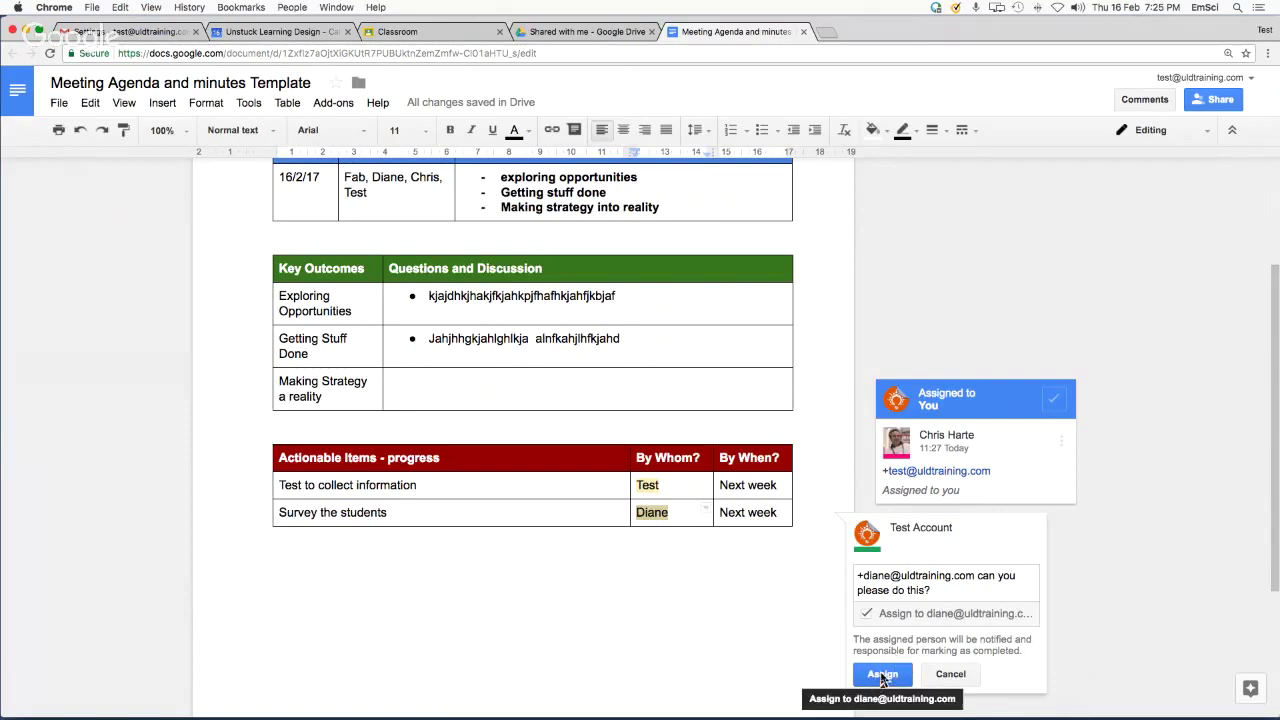
pyautogui.click(882, 676)
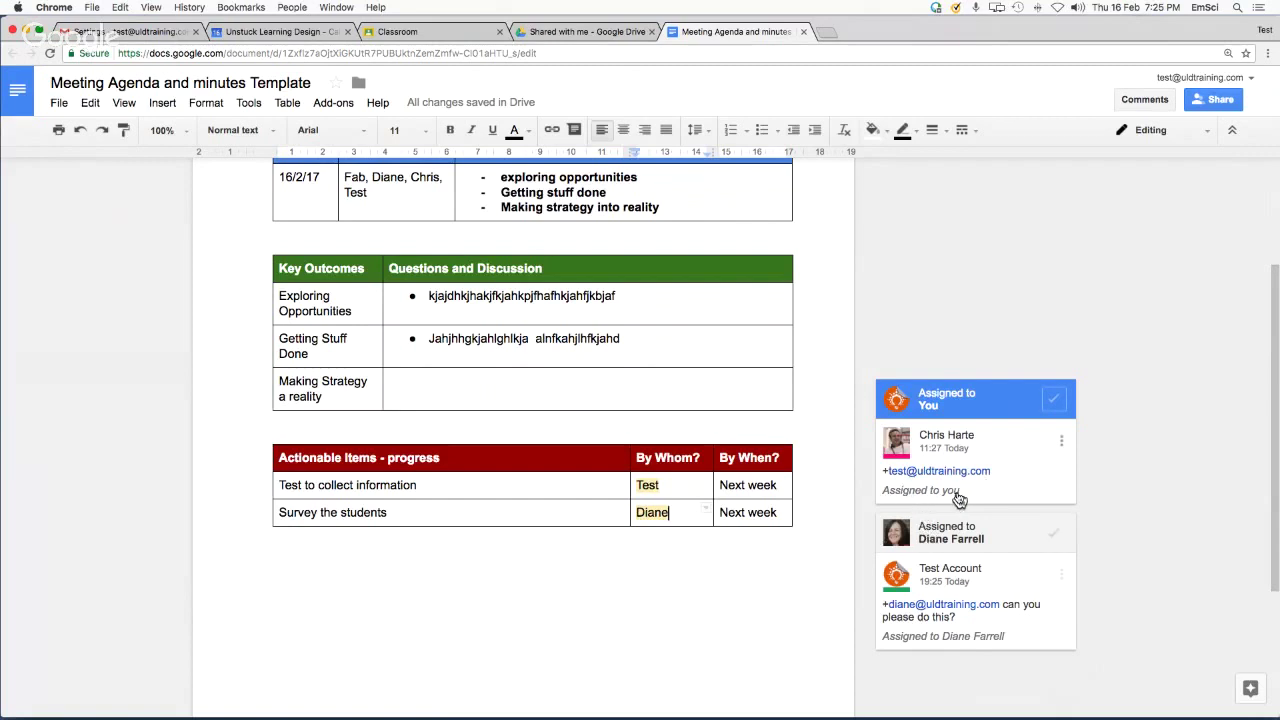
# Mark the comment assigned to you as done and scroll back to the document top
pyautogui.click(1052, 400)
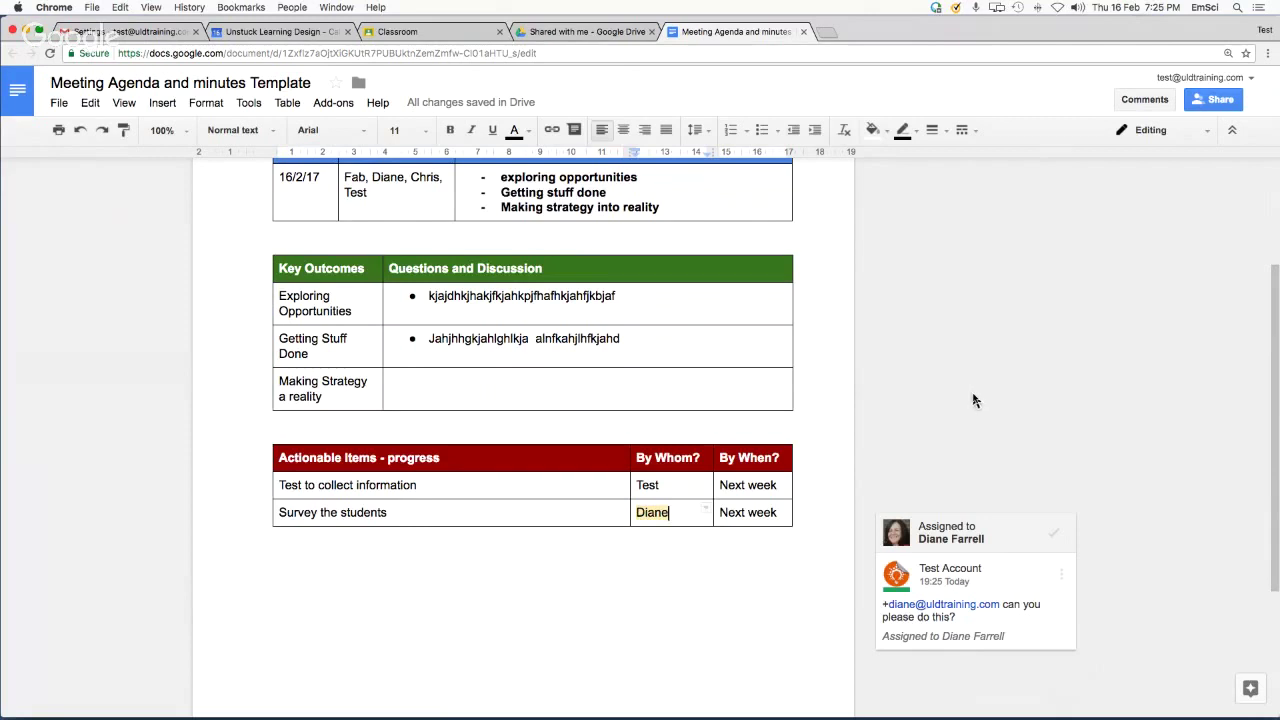
pyautogui.scroll(3, 977, 395)
pyautogui.scroll(2, 975, 400)
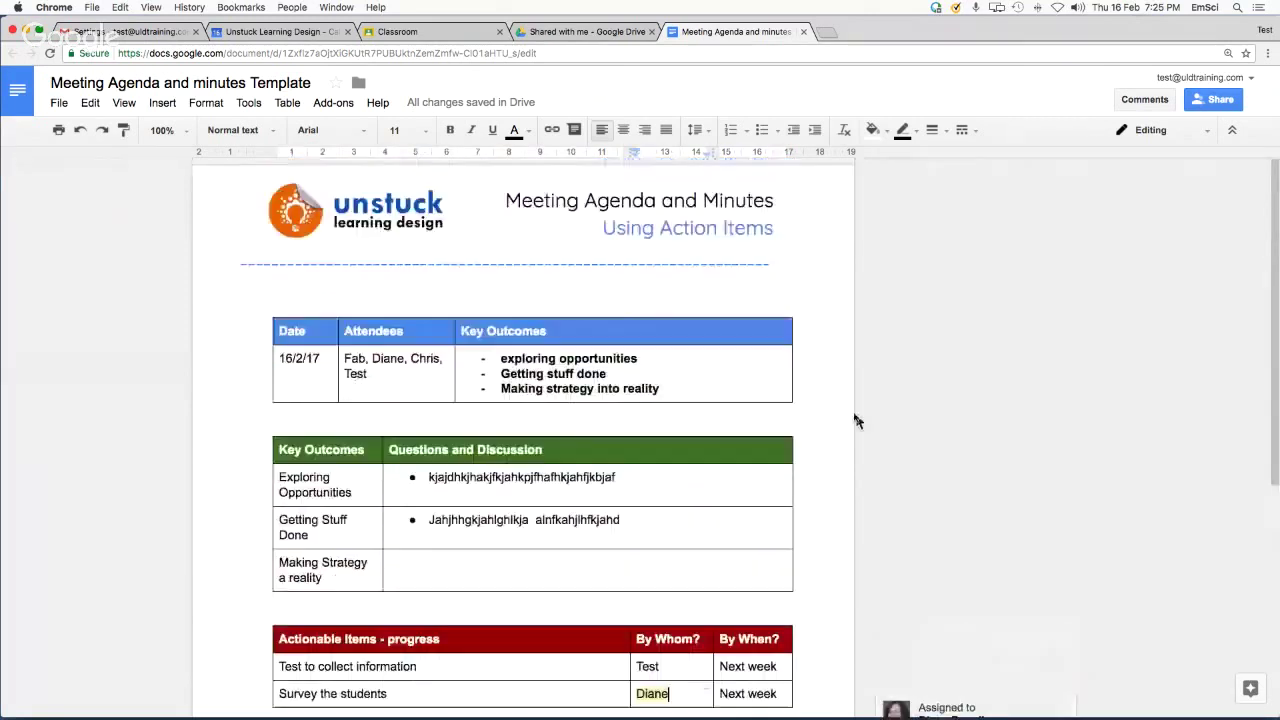
pyautogui.scroll(-2, 877, 440)
pyautogui.scroll(2, 877, 444)
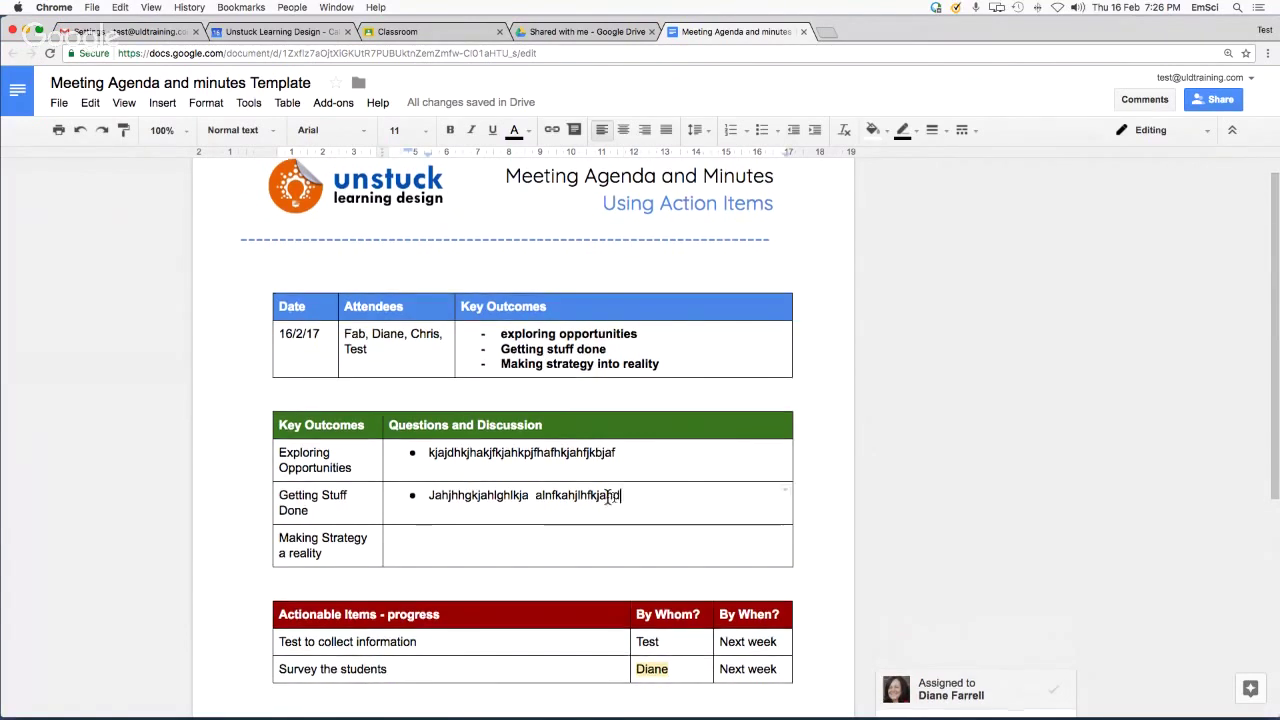
# Post the comment 'really like this..kafnjknb' on the Getting Stuff Done bullet, +mentioning a colleague, unassigned
pyautogui.moveTo(619, 496); pyautogui.dragTo(577, 496)
pyautogui.press('super+alt+m')
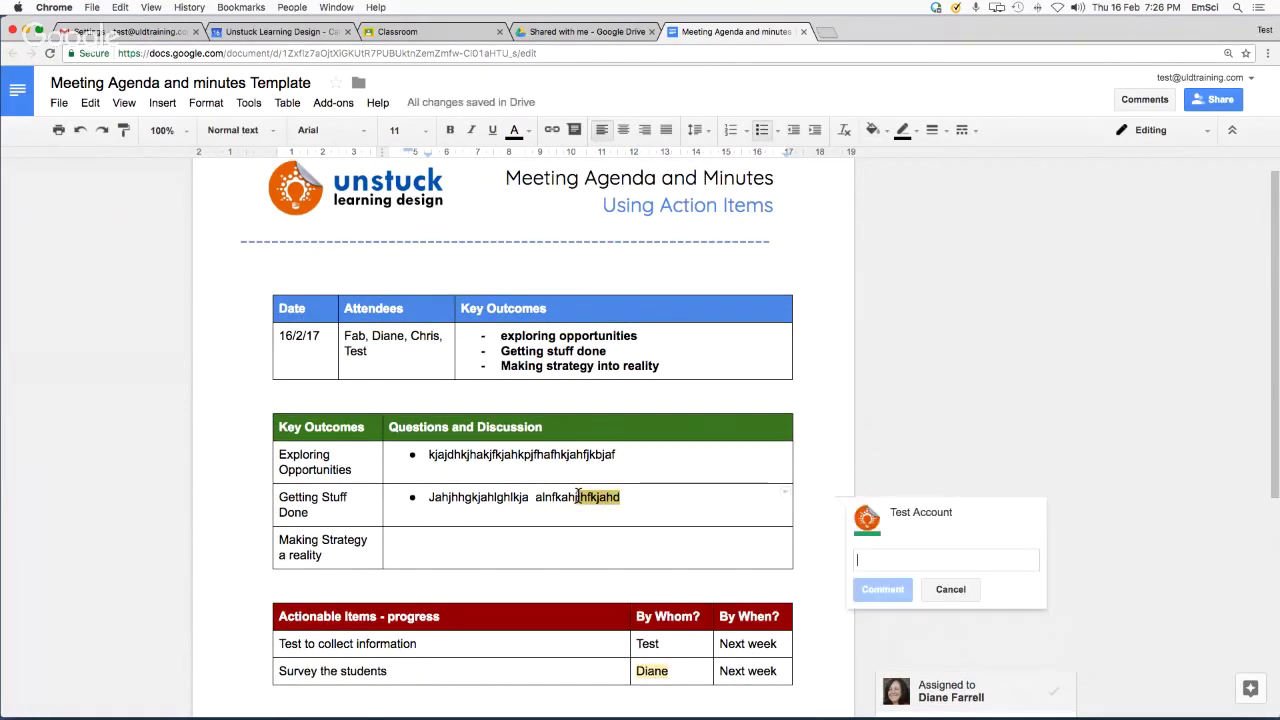
pyautogui.write('really t')
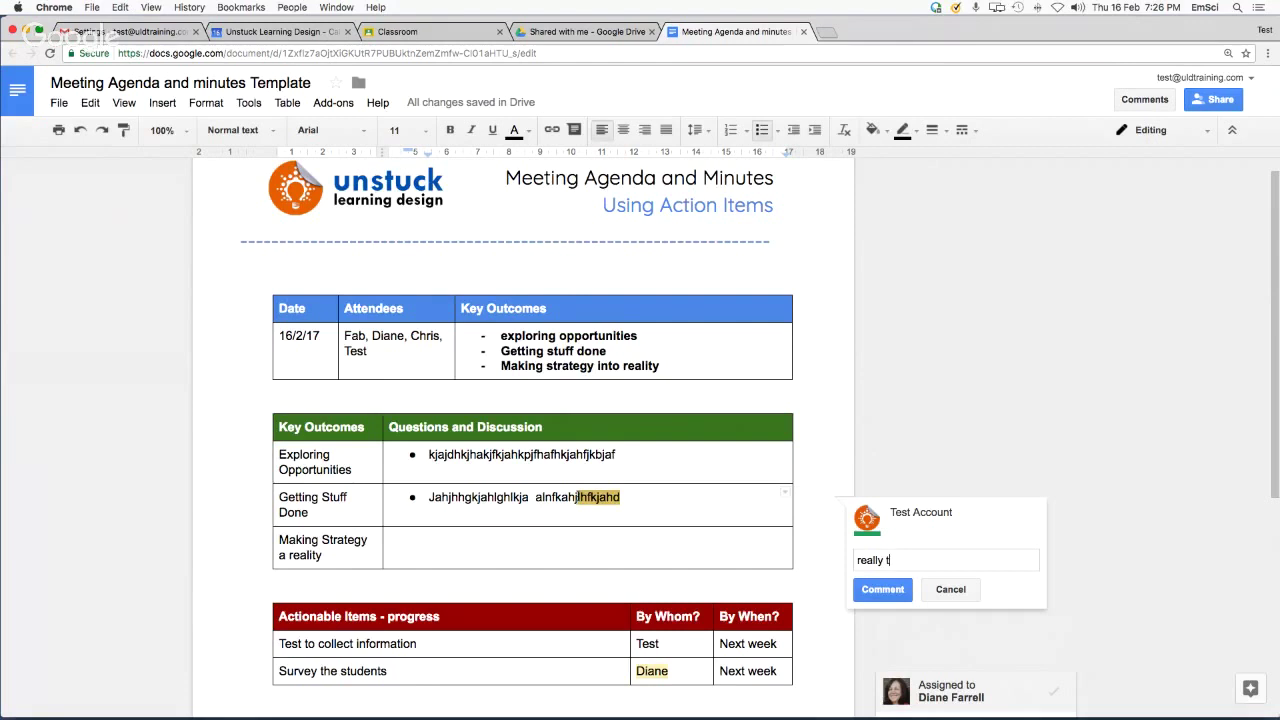
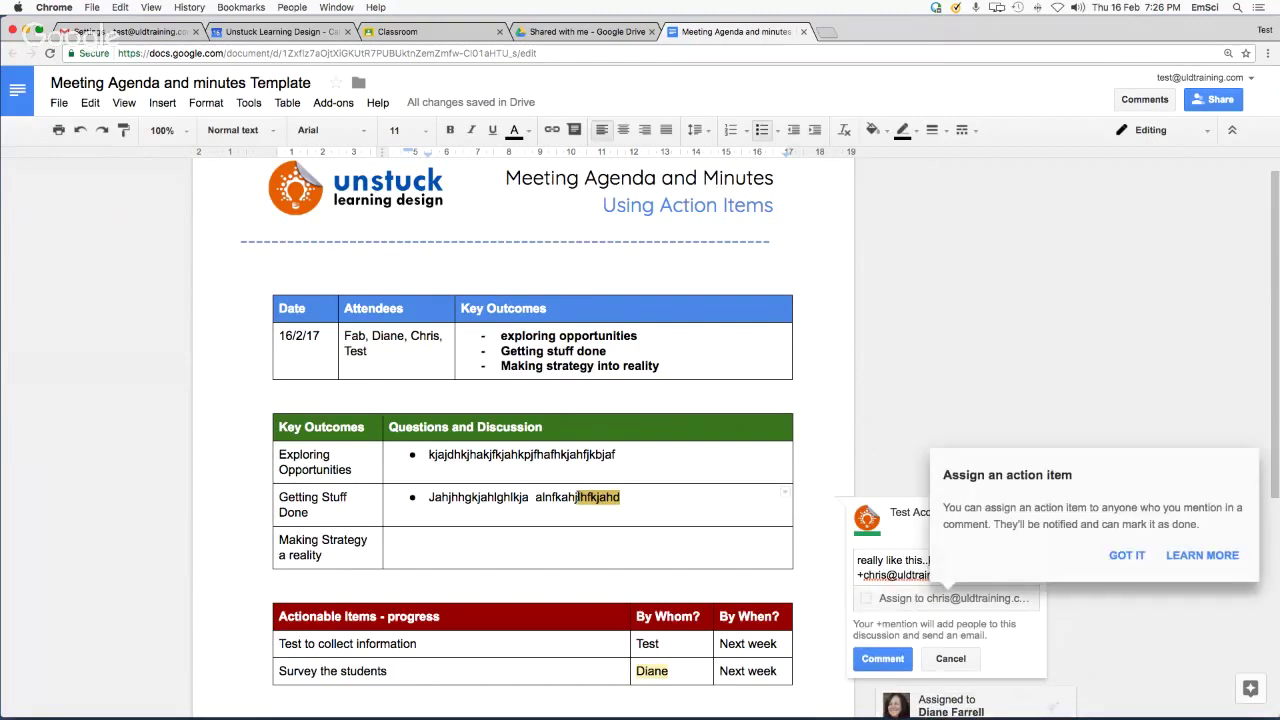
pyautogui.click(1127, 555)
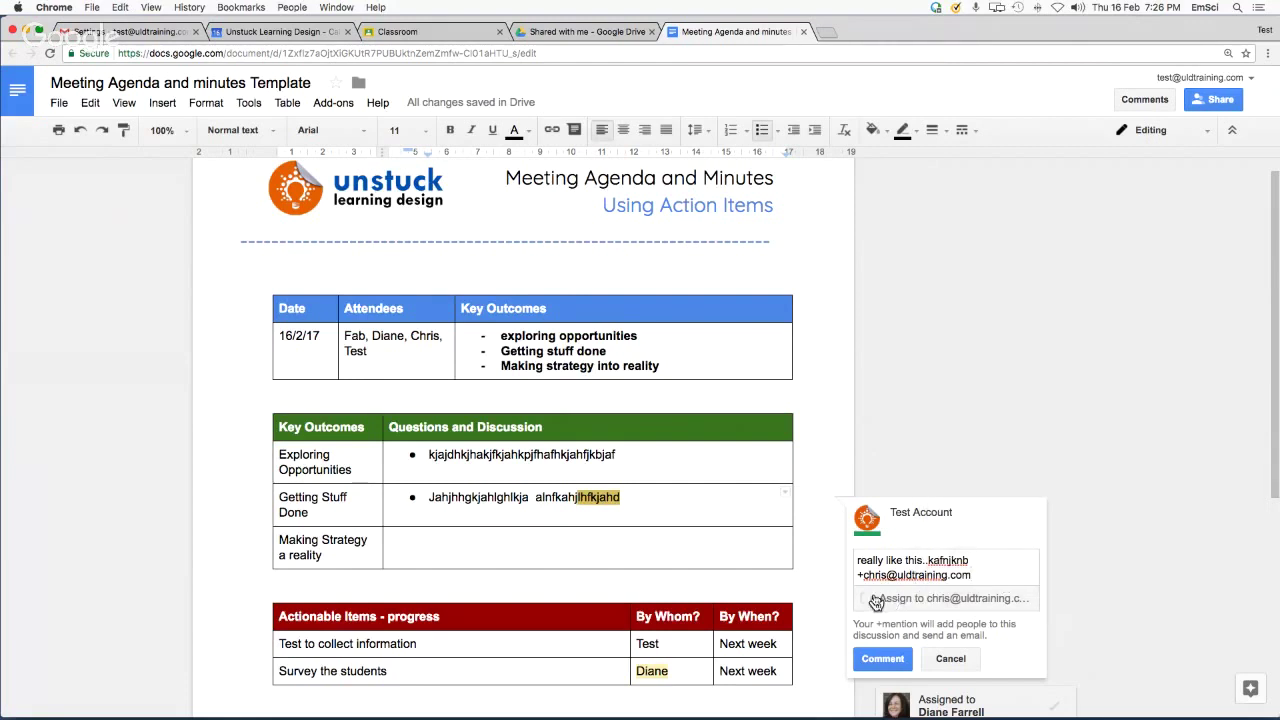
pyautogui.click(884, 659)
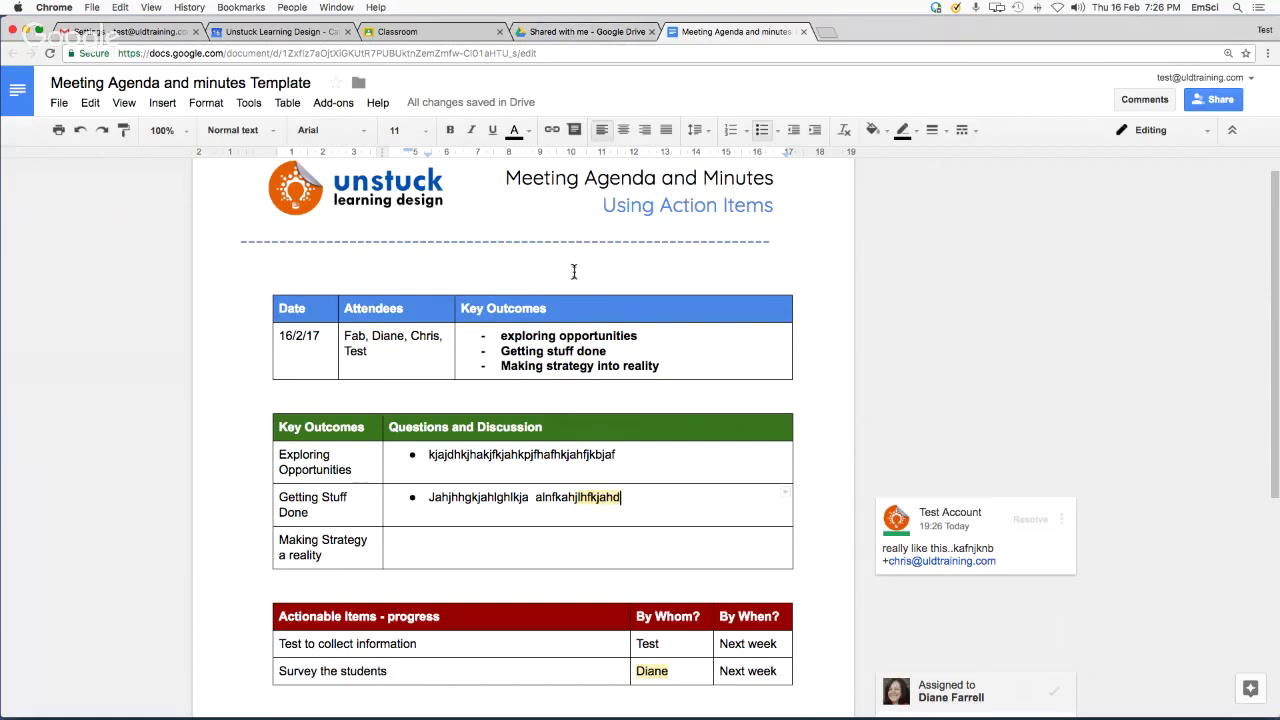
# Create a document from the [TEMPLATE] Meeting Agenda via New > Google Docs > From a template
pyautogui.click(575, 32)
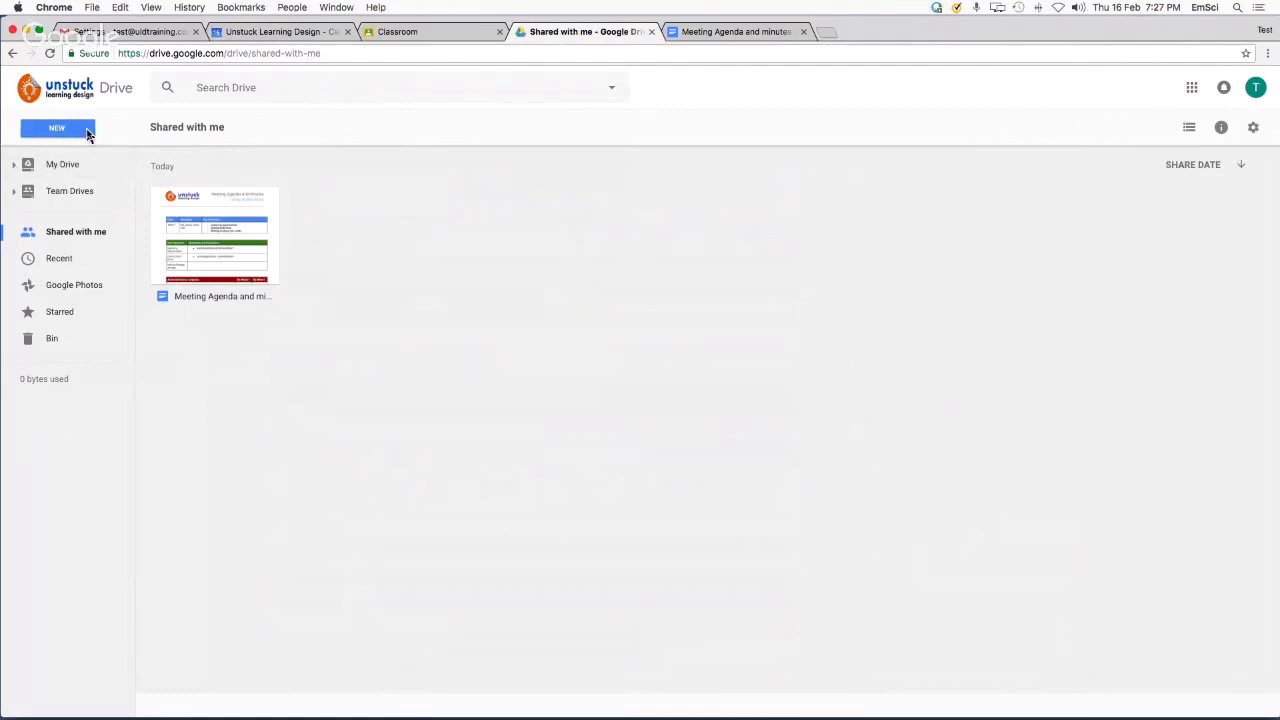
pyautogui.click(73, 135)
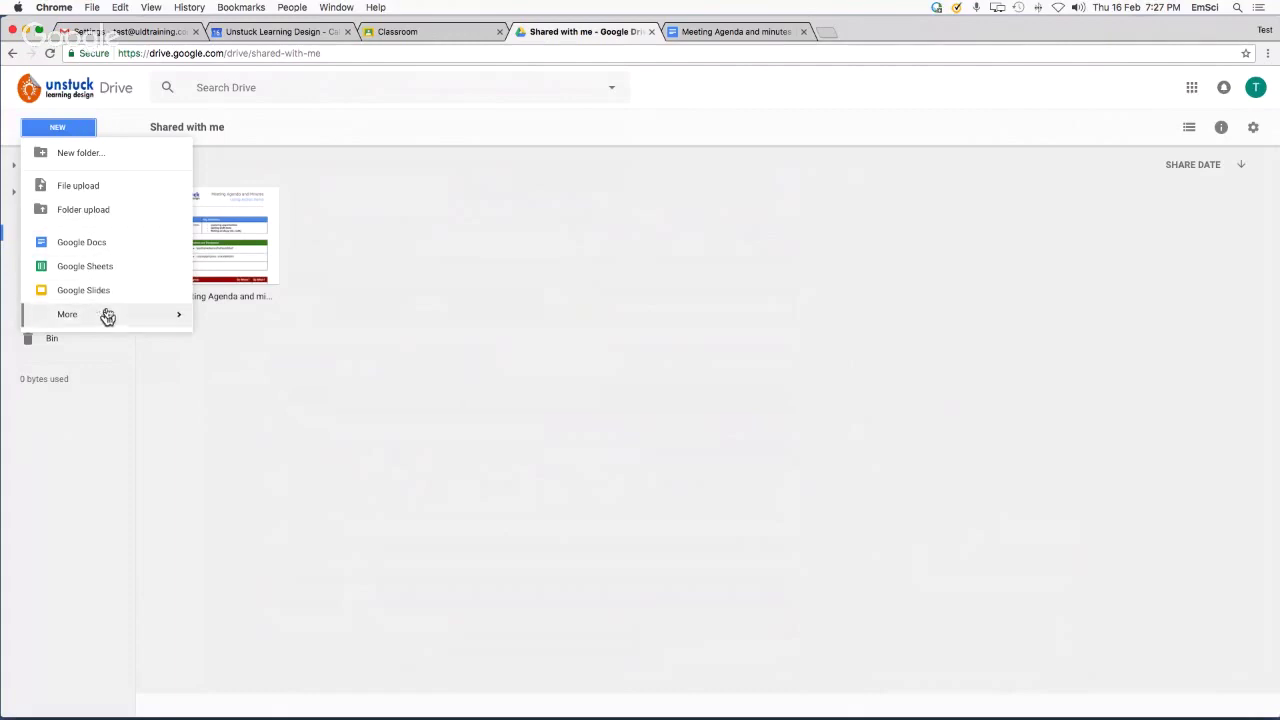
pyautogui.moveTo(100, 316)
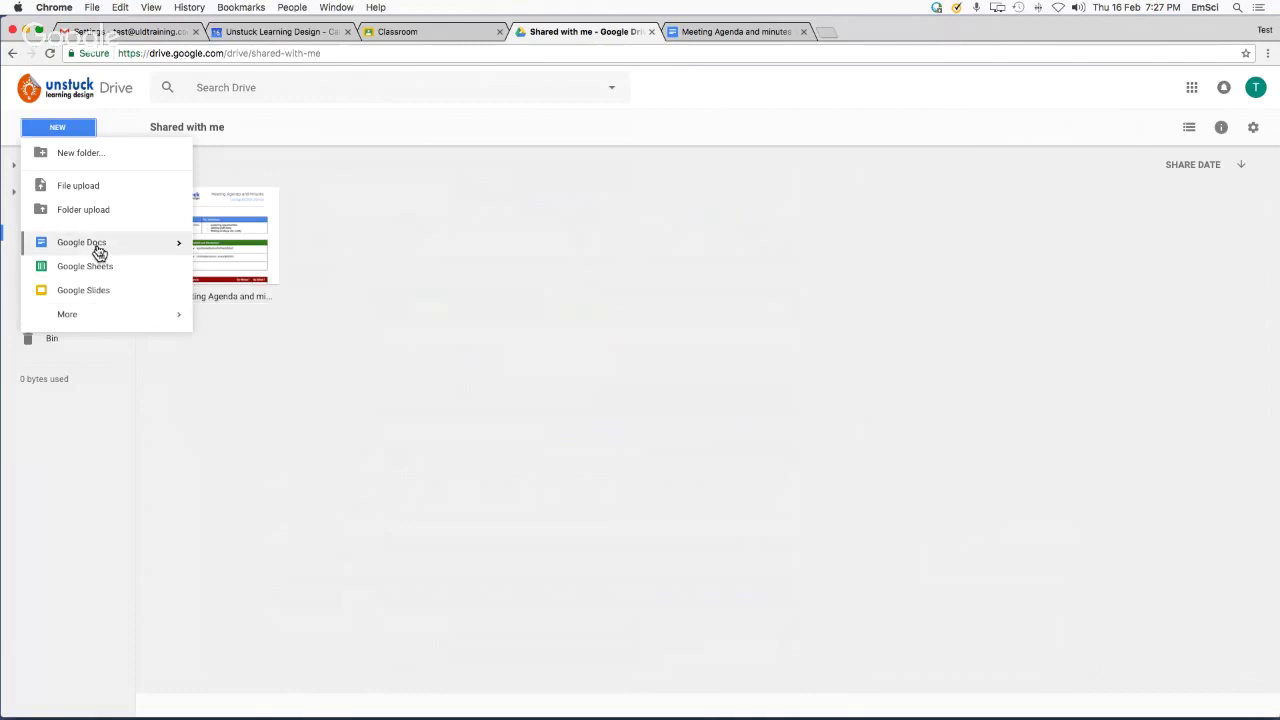
pyautogui.moveTo(171, 253)
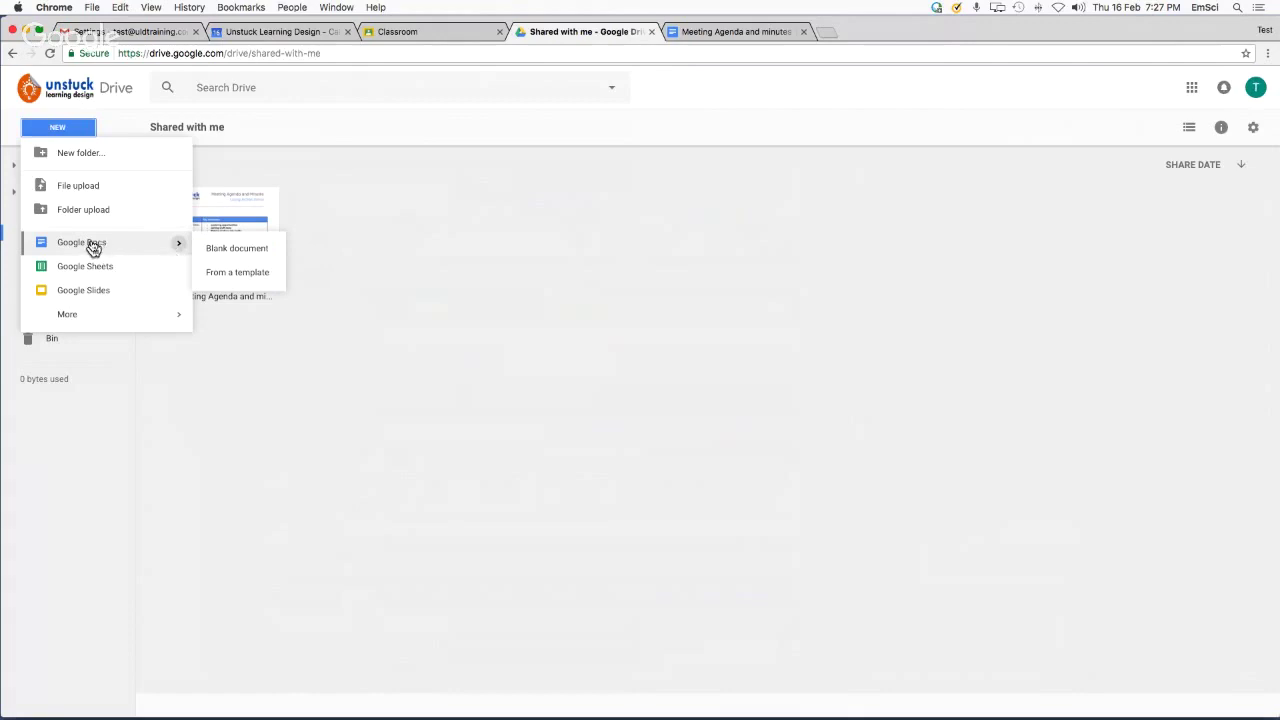
pyautogui.click(254, 276)
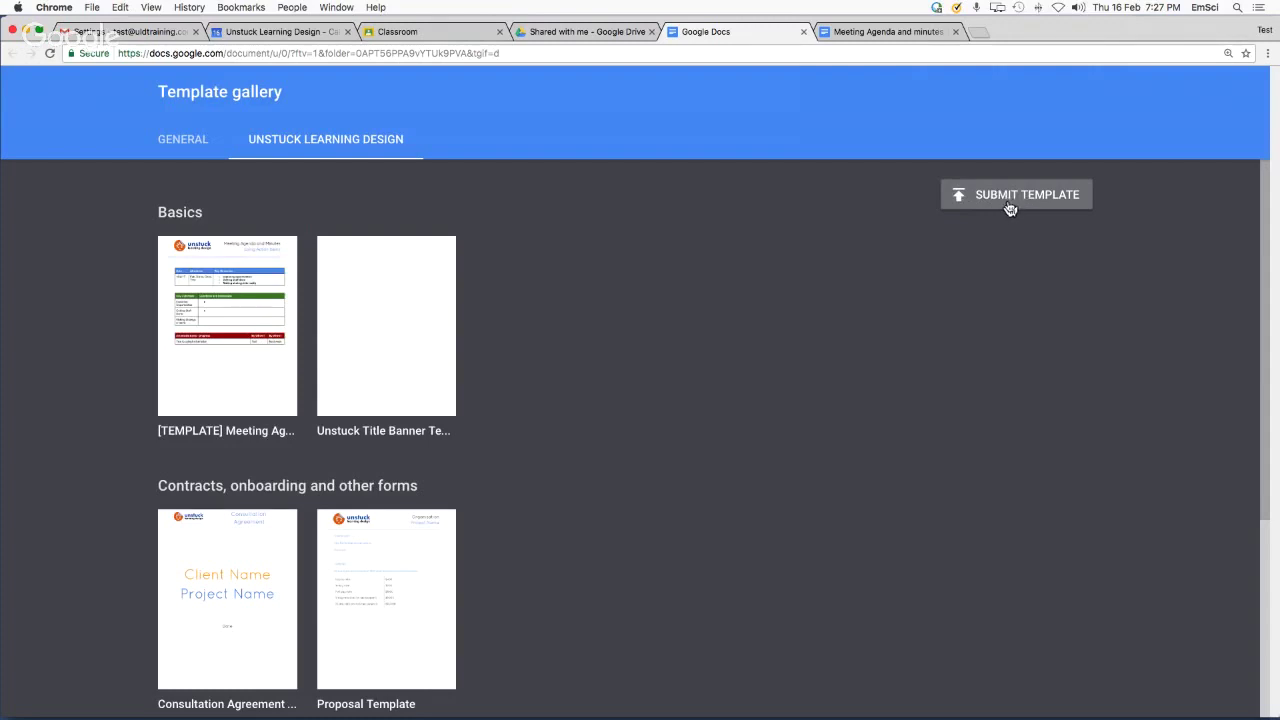
pyautogui.click(231, 322)
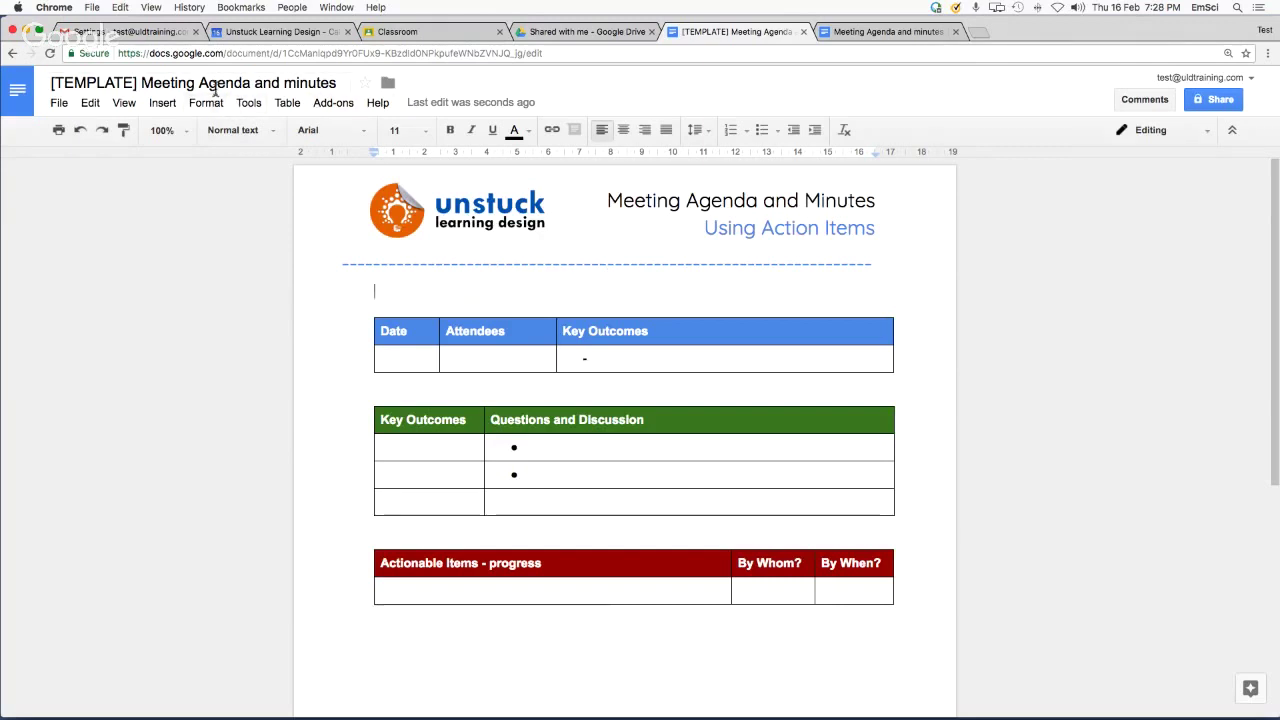
pyautogui.click(586, 32)
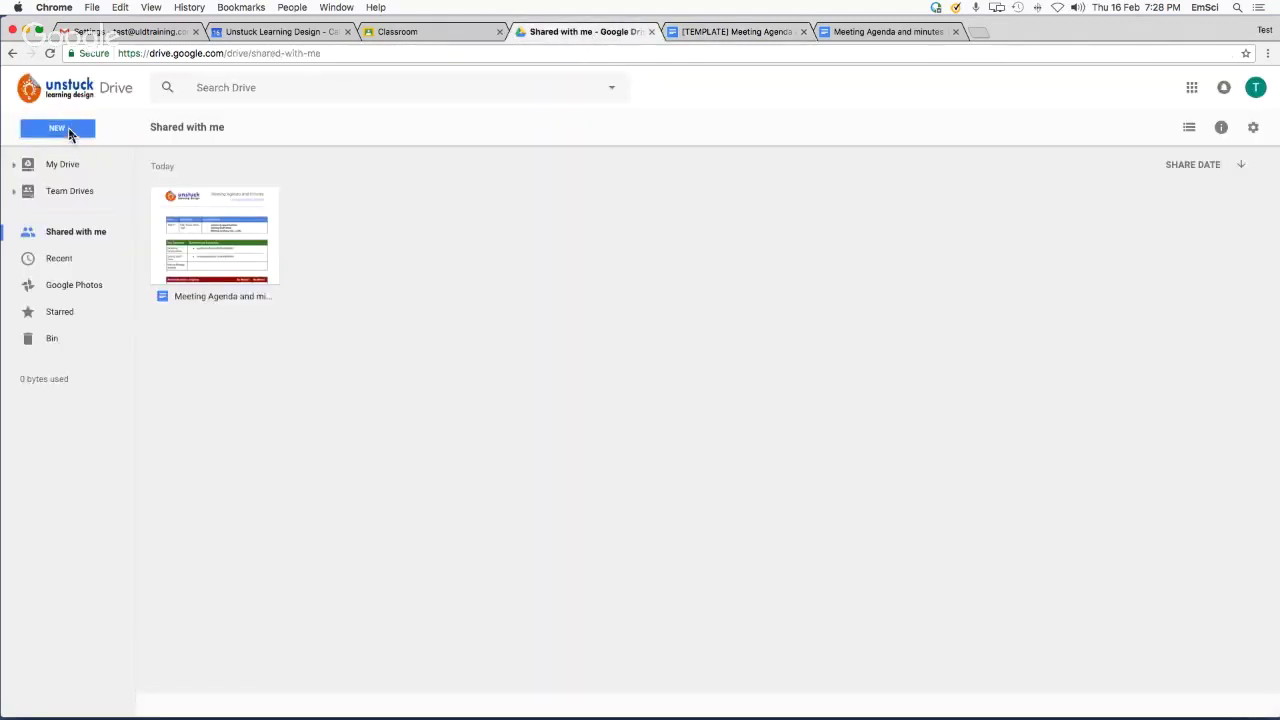
pyautogui.click(69, 133)
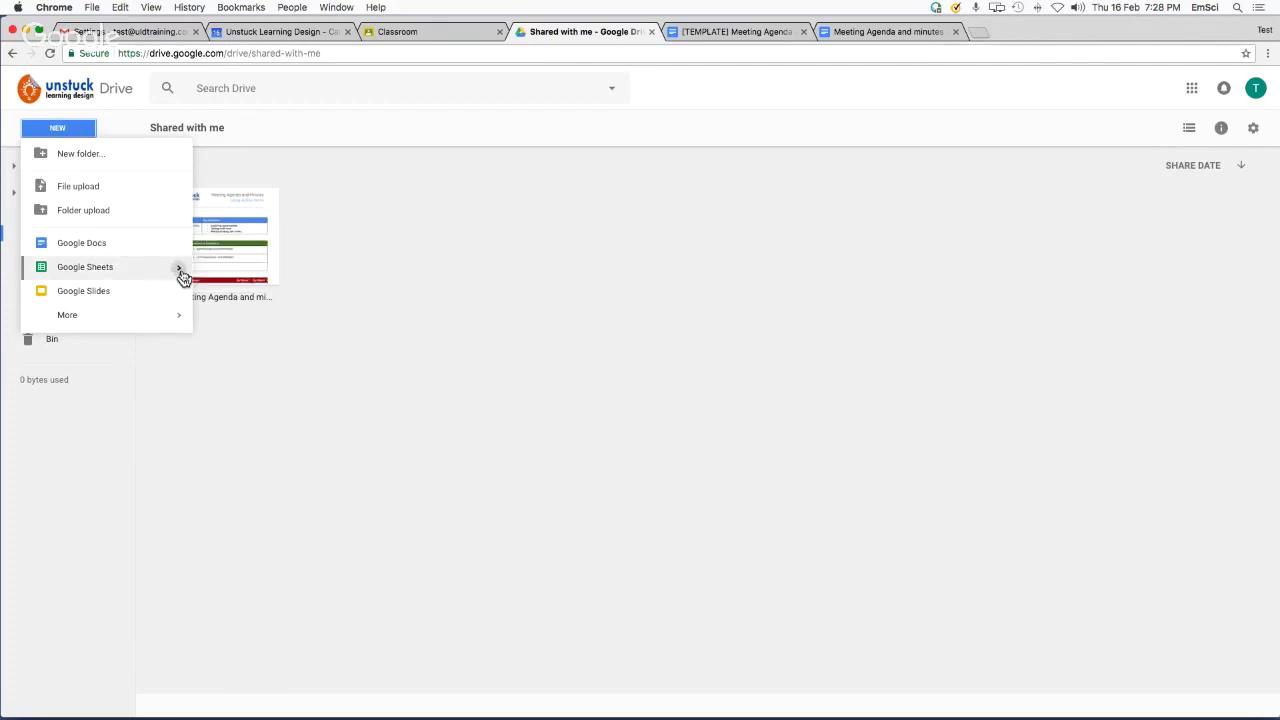
pyautogui.moveTo(183, 277)
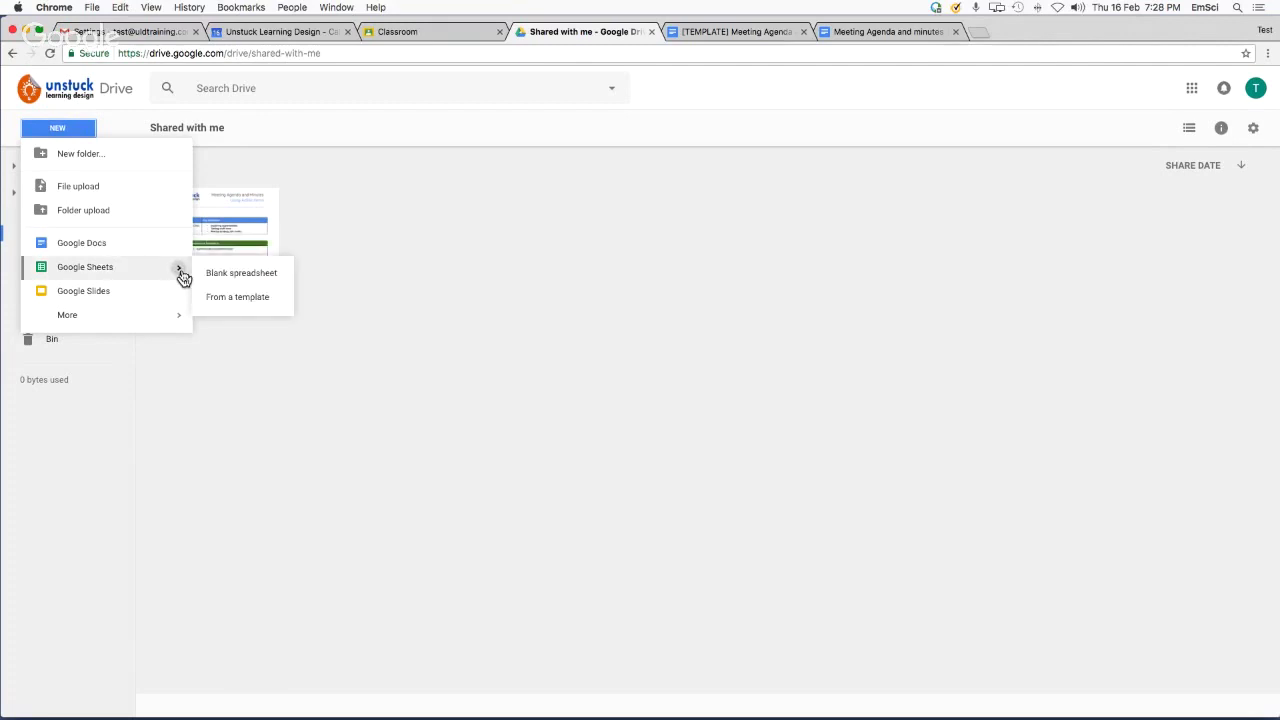
pyautogui.moveTo(182, 300)
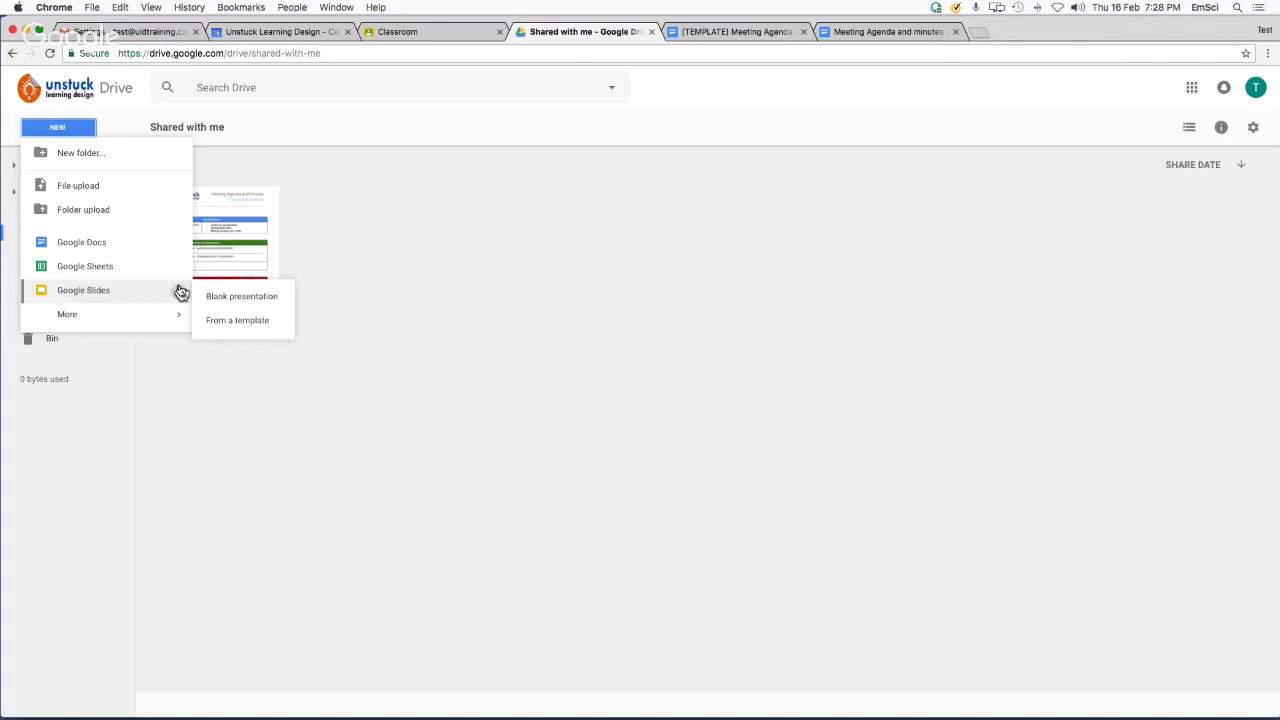
pyautogui.click(966, 94)
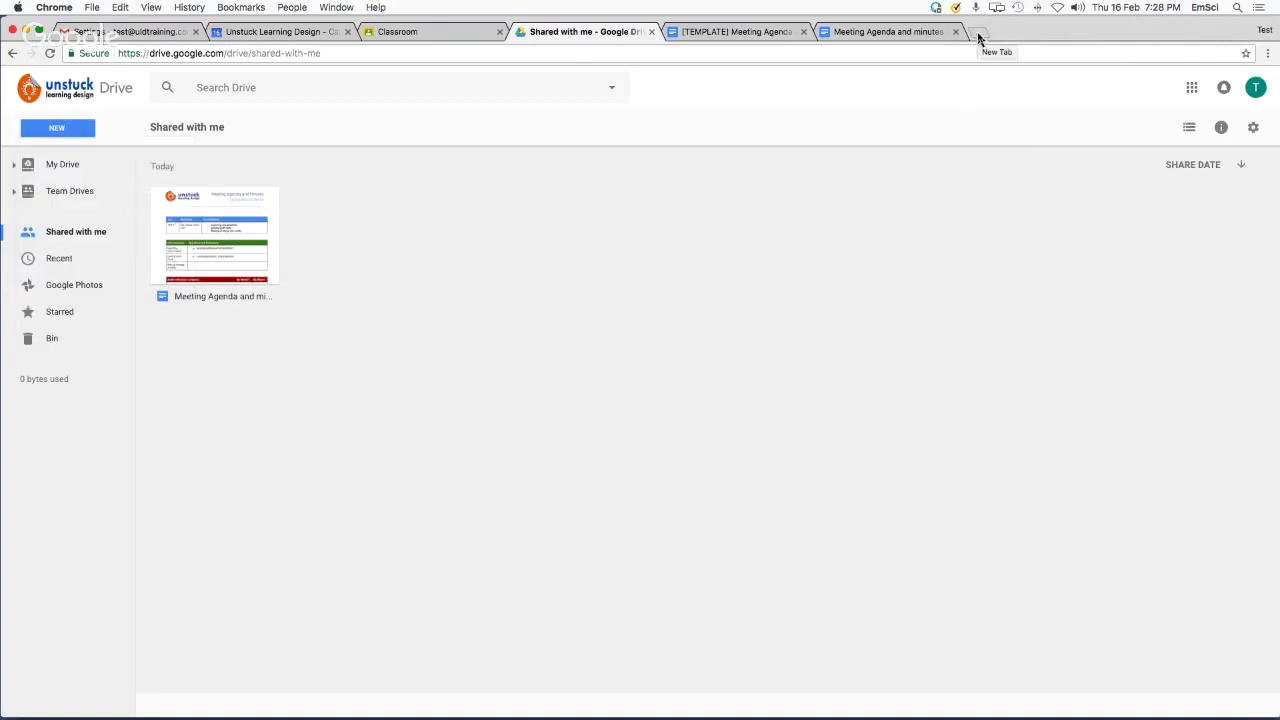
# Load docs.google.com in a new tab, correcting the mistyped 'dosc' address
pyautogui.click(979, 33)
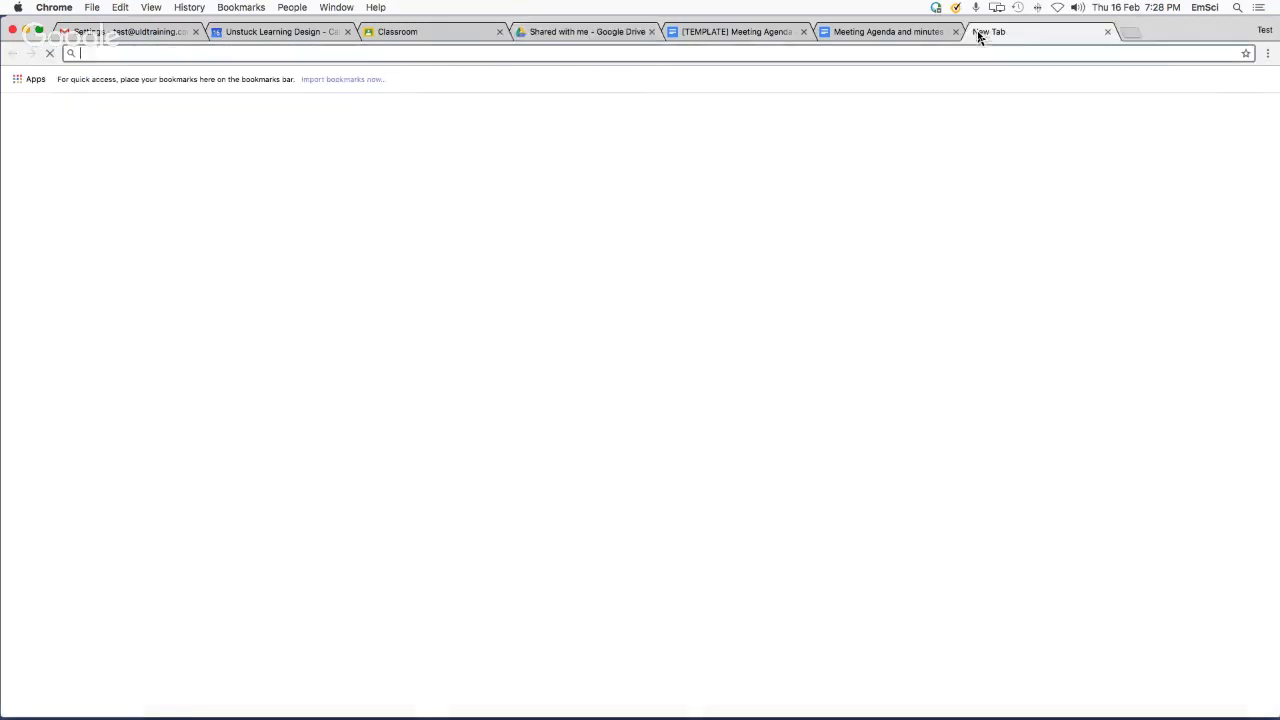
pyautogui.write('do')
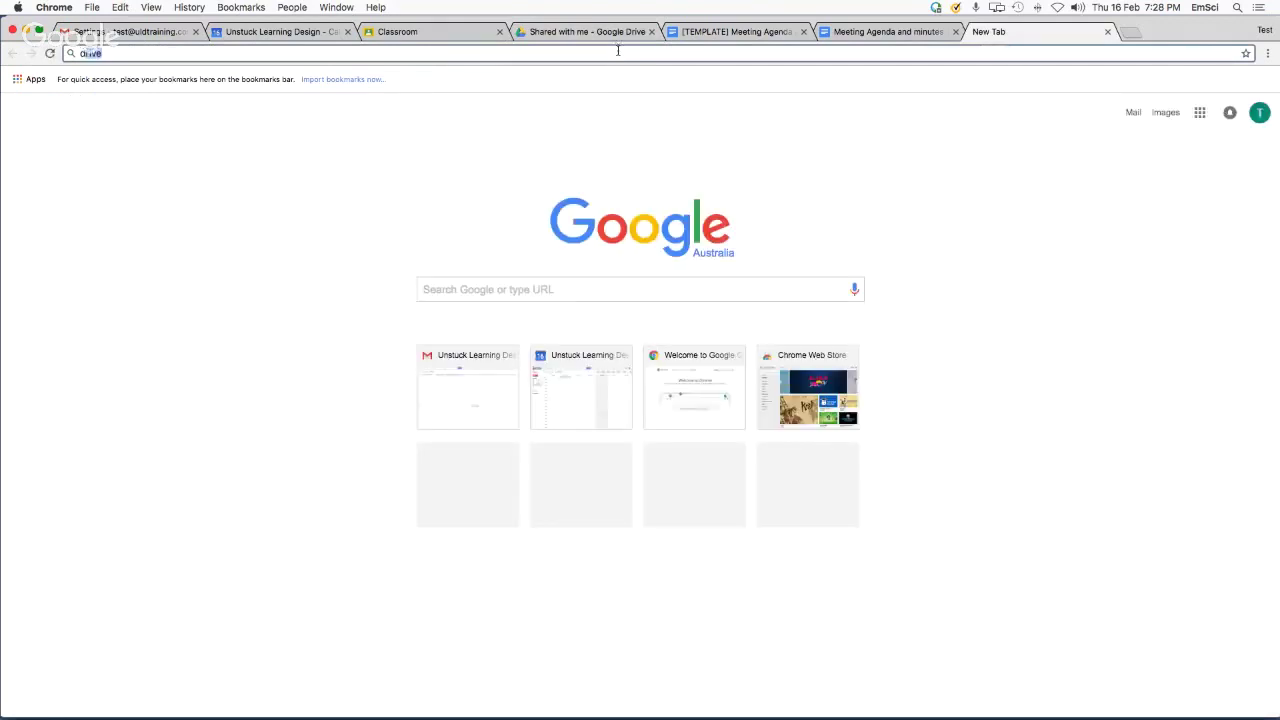
pyautogui.write('sc.google.com')
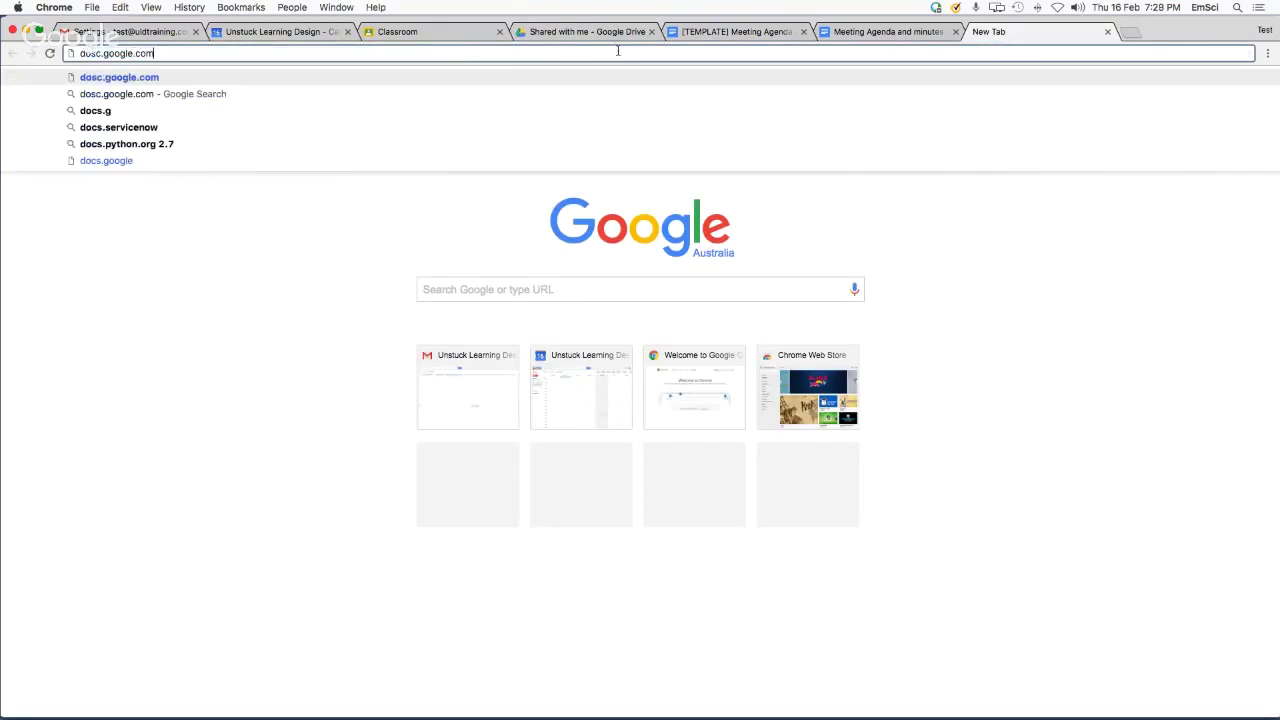
pyautogui.press('Return')
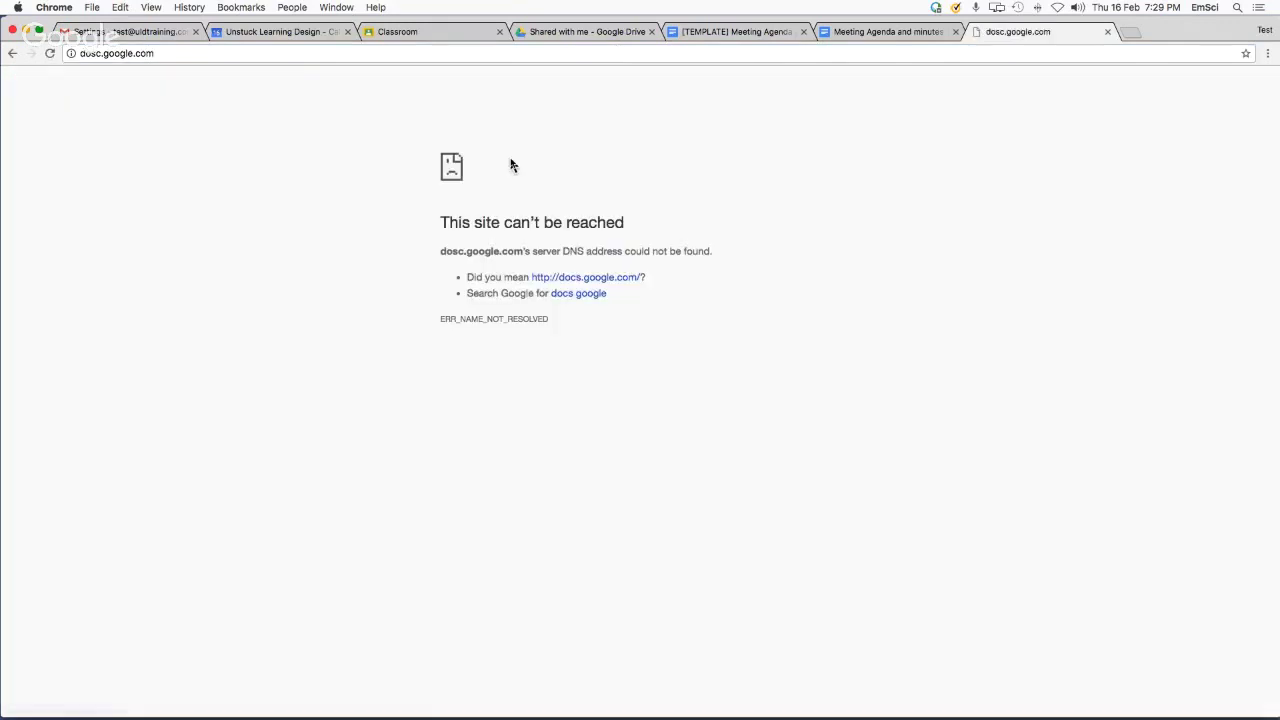
pyautogui.click(160, 54)
pyautogui.press('Return')
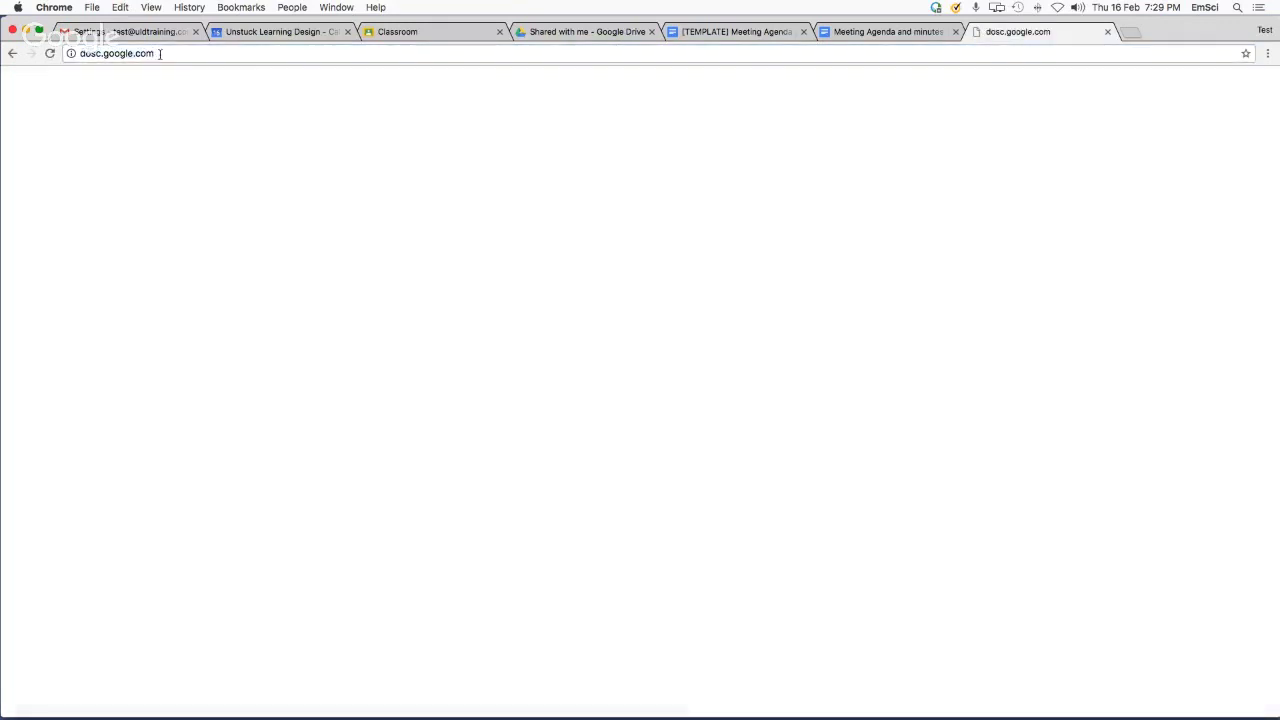
pyautogui.click(93, 54)
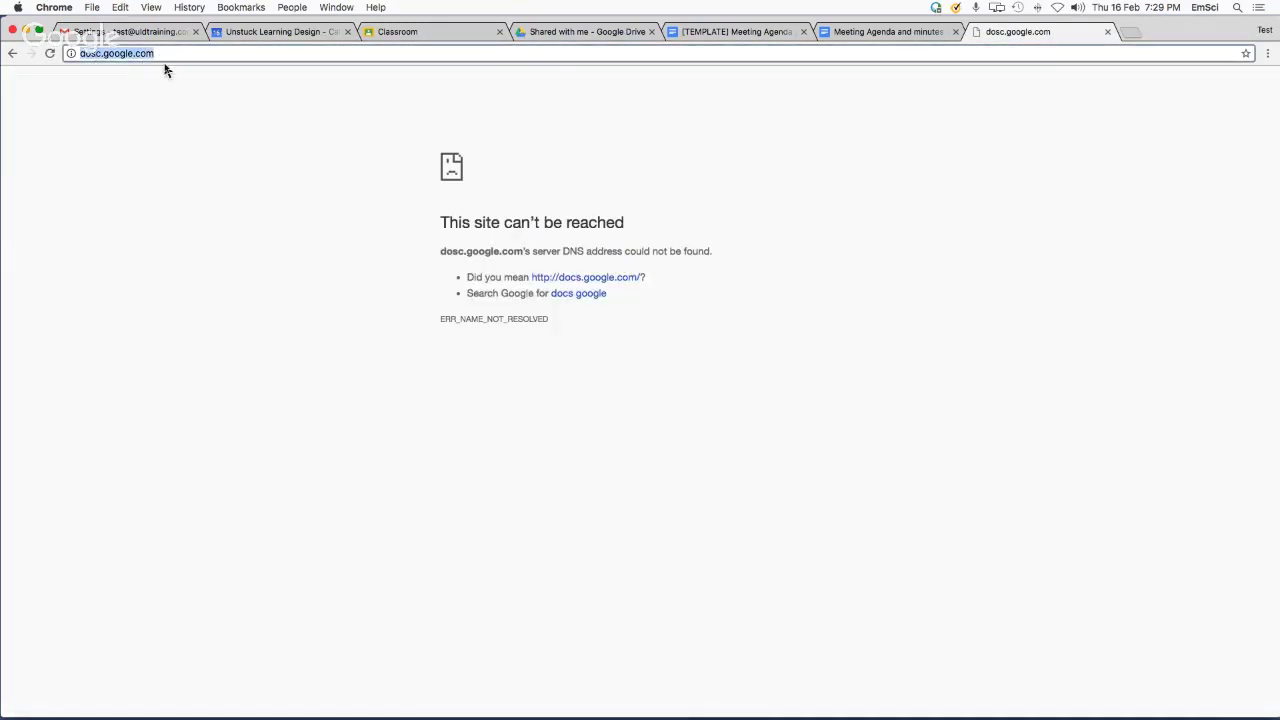
pyautogui.press('Left')
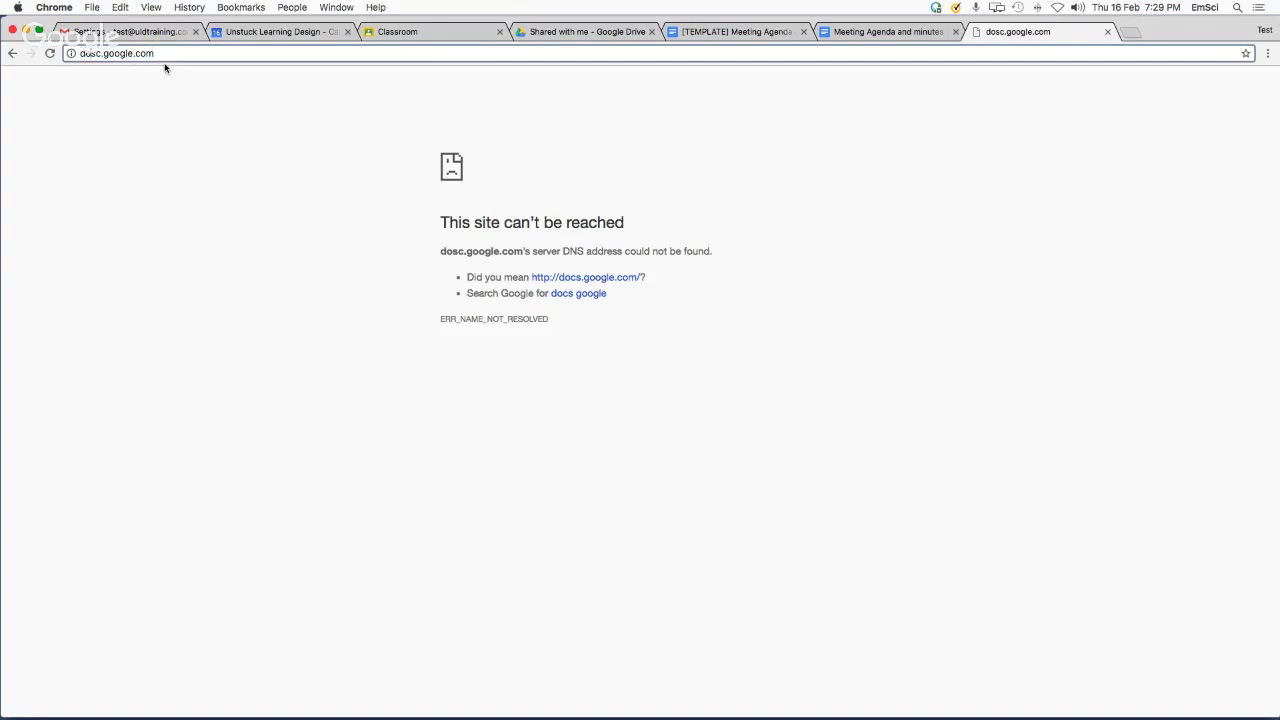
pyautogui.press('Delete')
pyautogui.write('s')
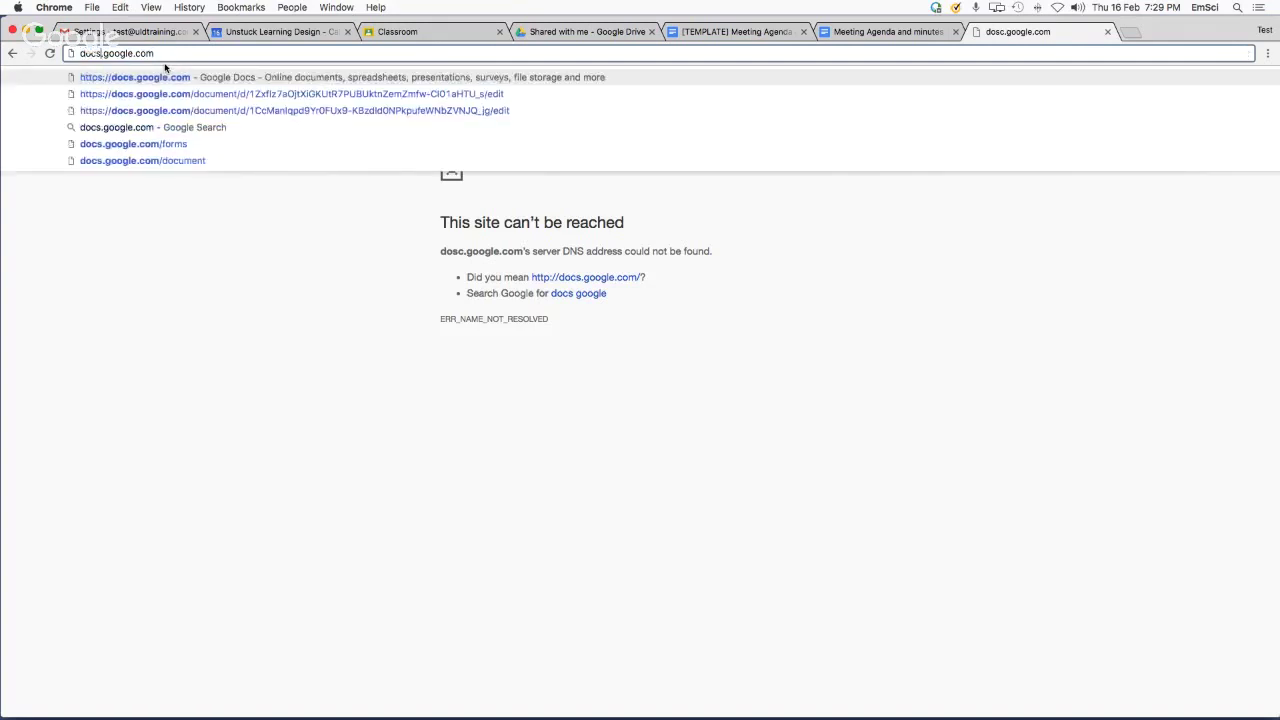
pyautogui.press('Return')
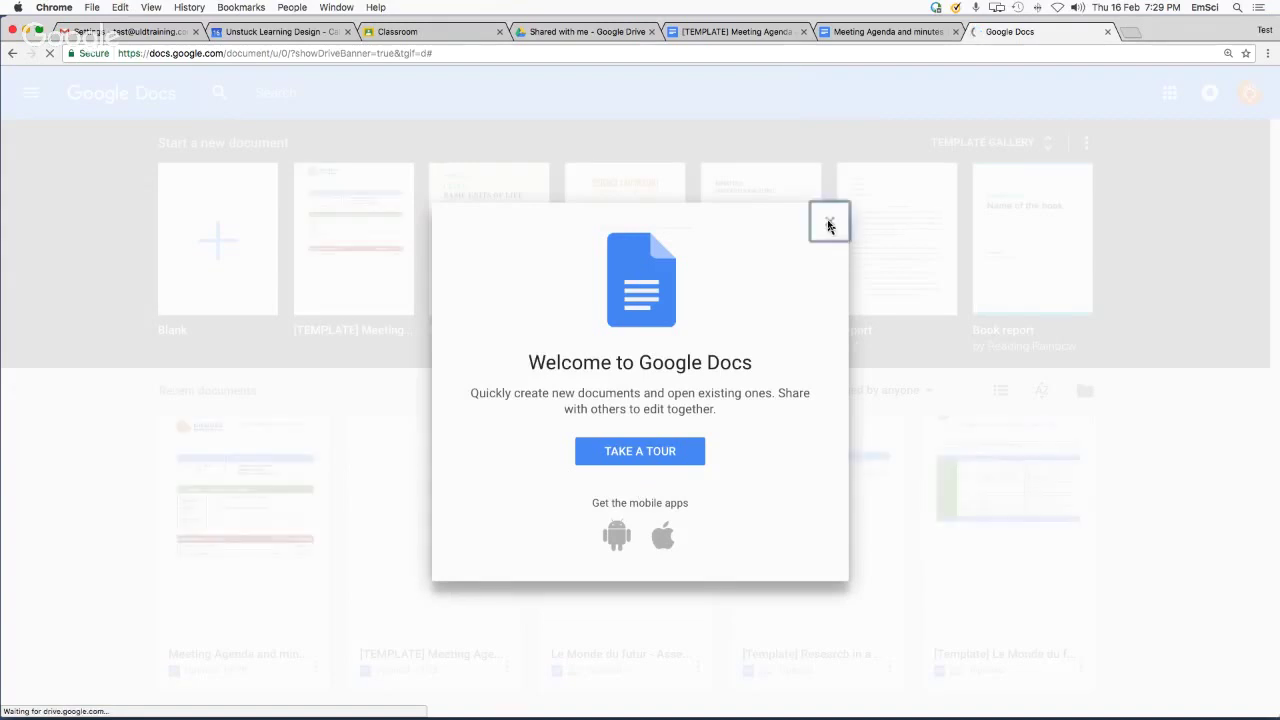
# Close the Welcome dialog on the Google Docs home page
pyautogui.click(829, 221)
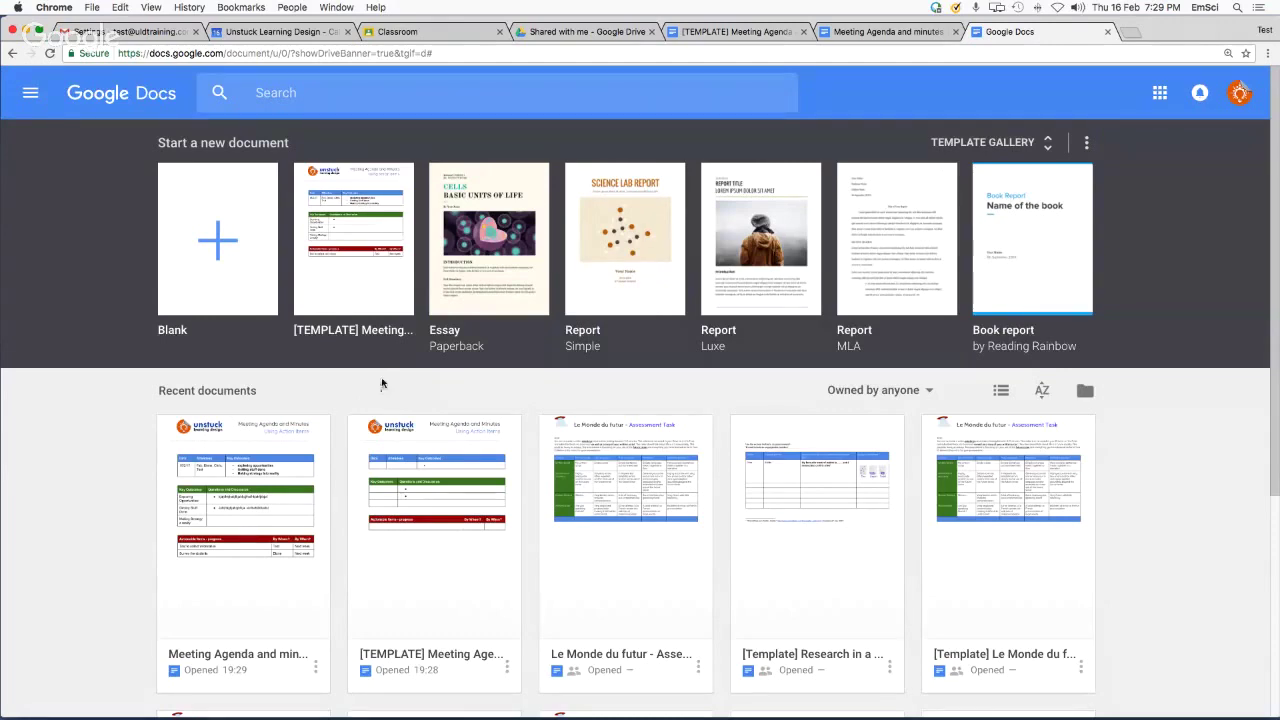
pyautogui.scroll(-1, 408, 462)
pyautogui.scroll(1, 408, 462)
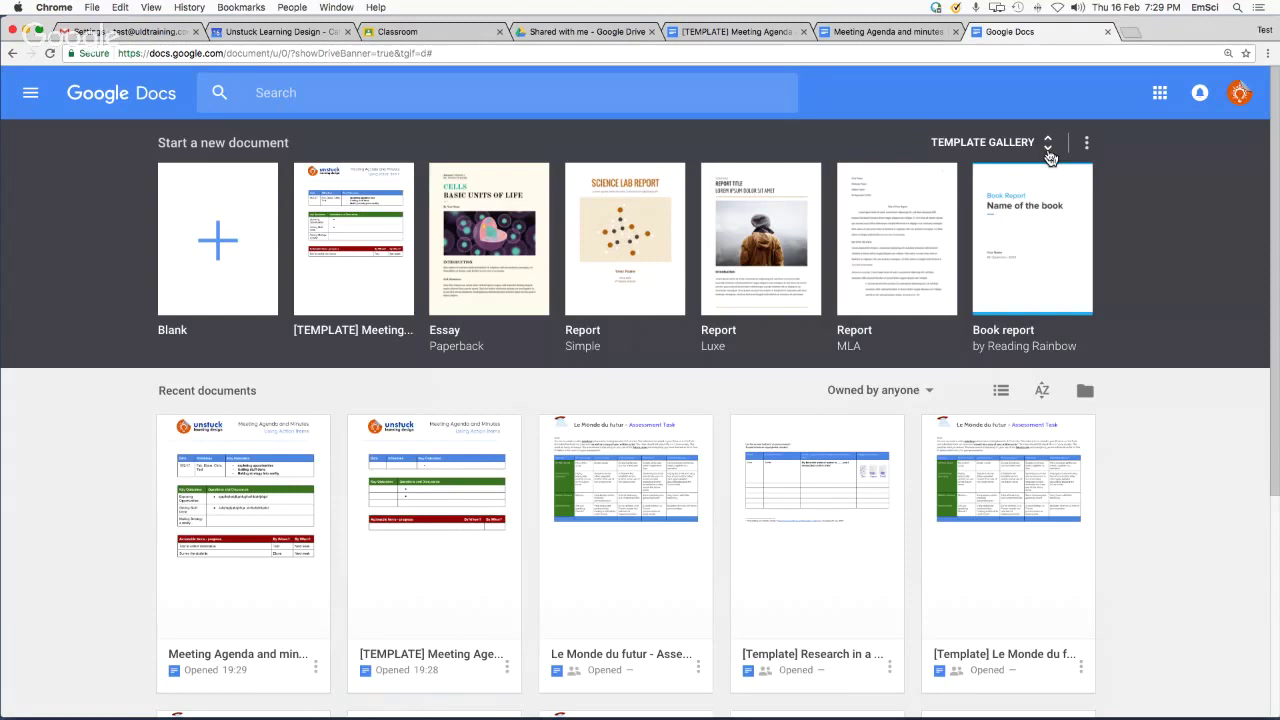
# Browse the template gallery's GENERAL and UNSTUCK LEARNING DESIGN tabs, then return to Docs home
pyautogui.click(1047, 150)
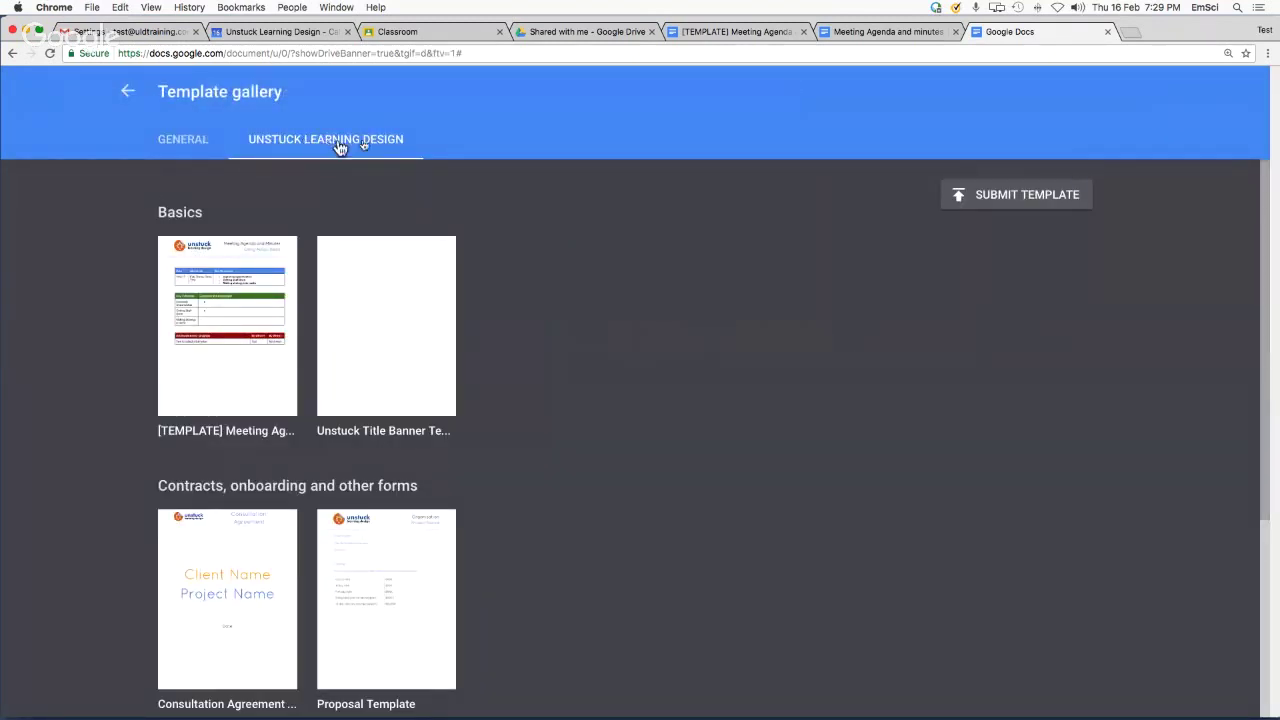
pyautogui.click(178, 150)
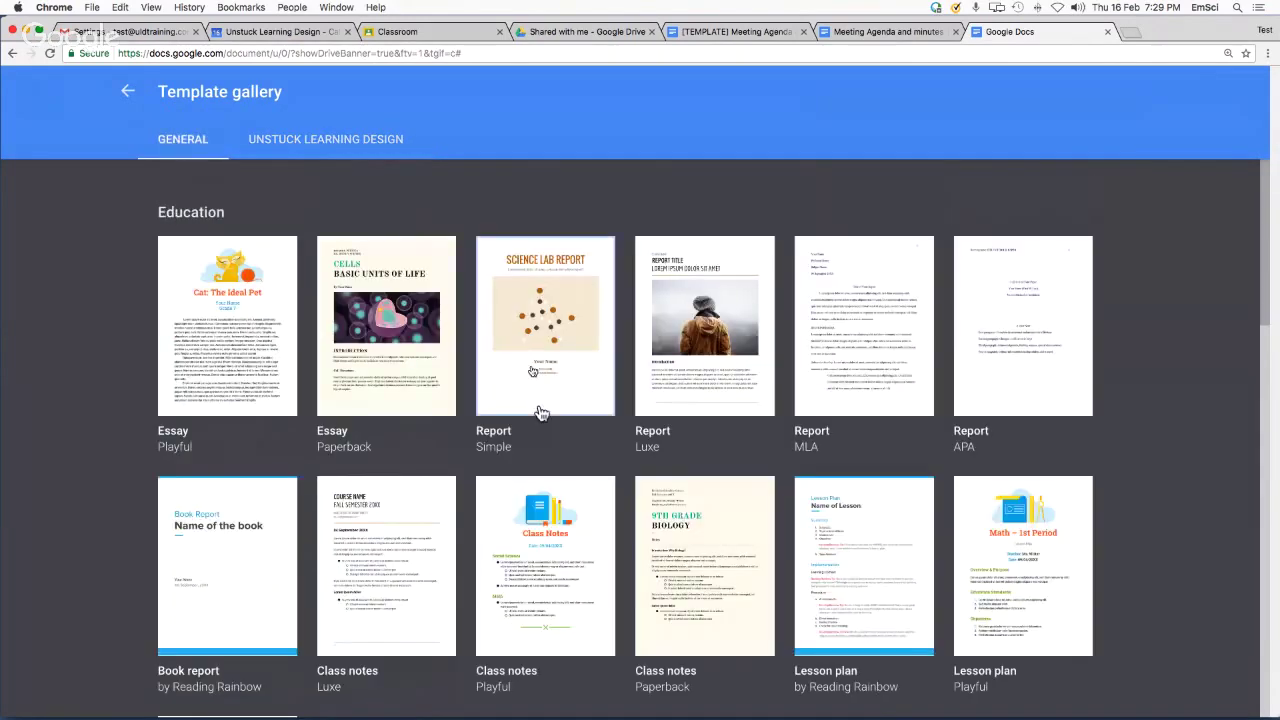
pyautogui.scroll(-10, 538, 413)
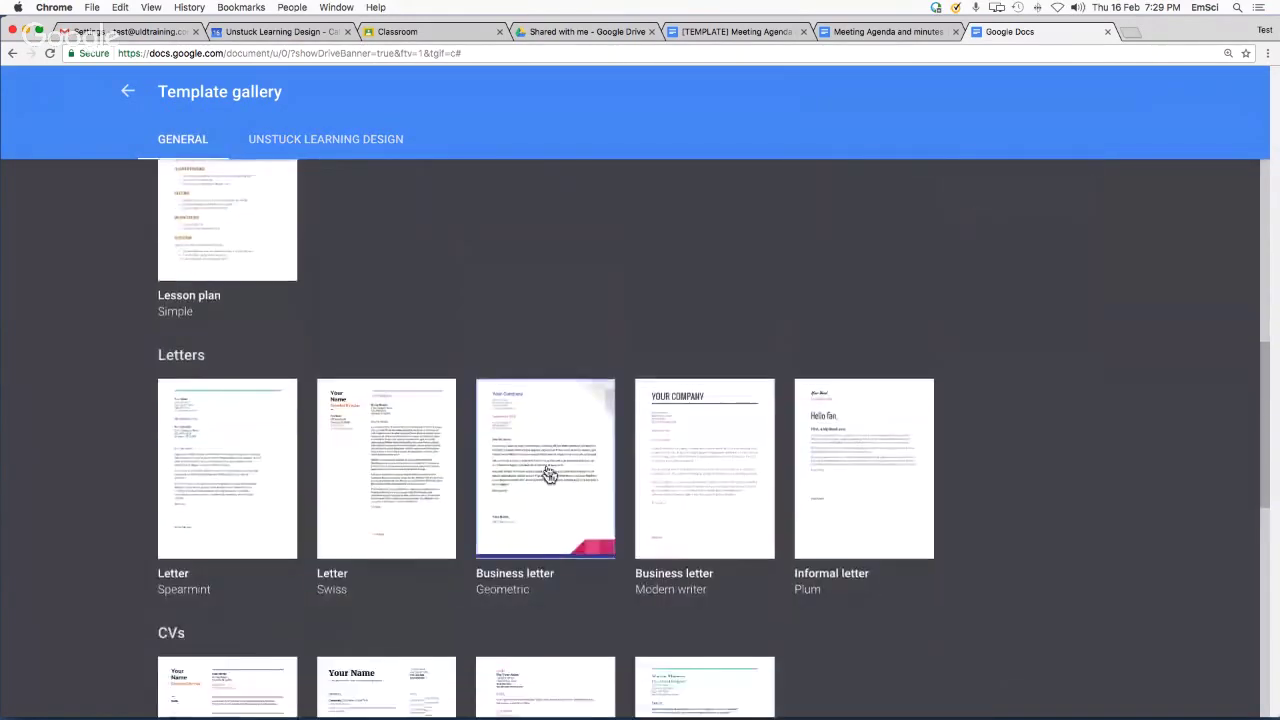
pyautogui.scroll(-3, 545, 474)
pyautogui.scroll(10, 514, 451)
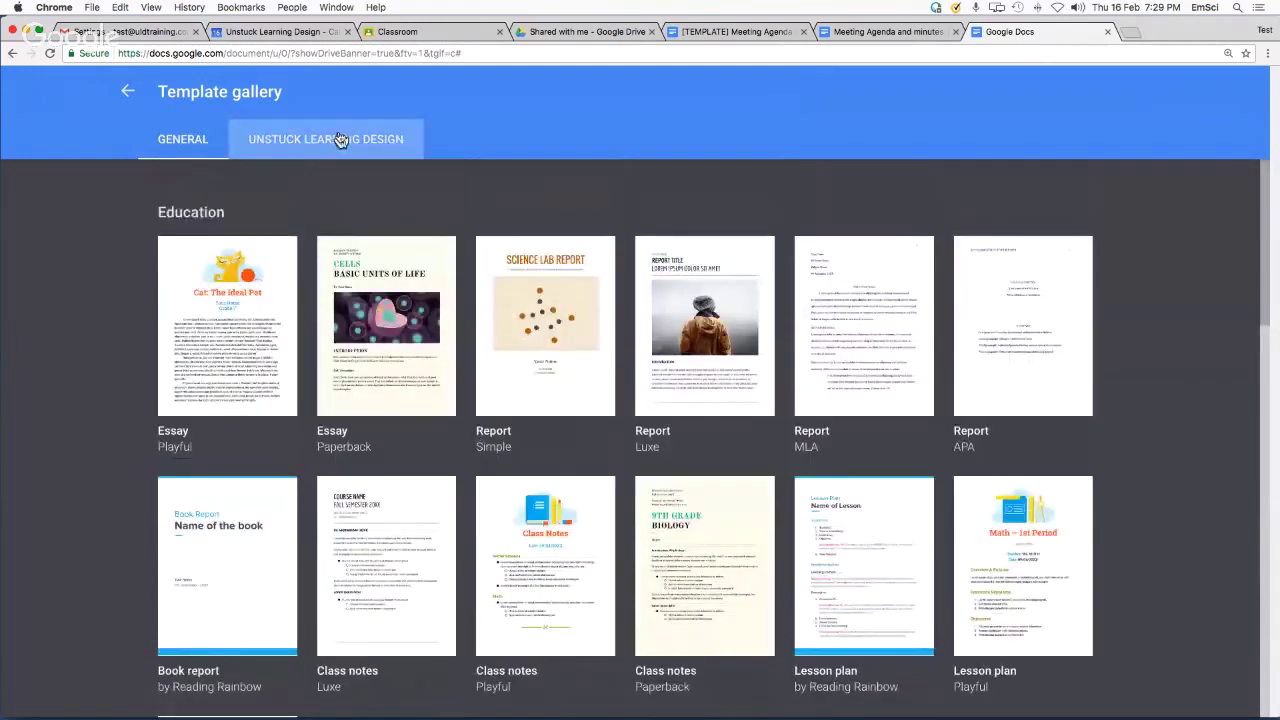
pyautogui.click(337, 139)
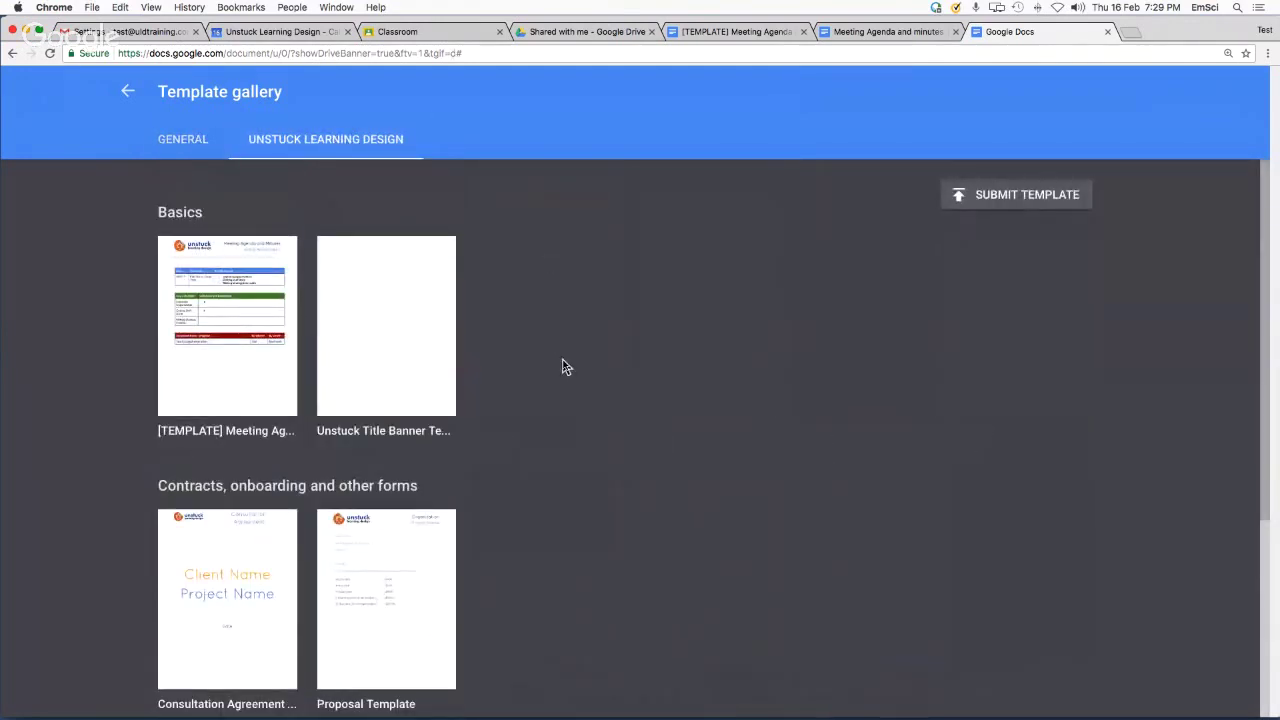
pyautogui.click(126, 92)
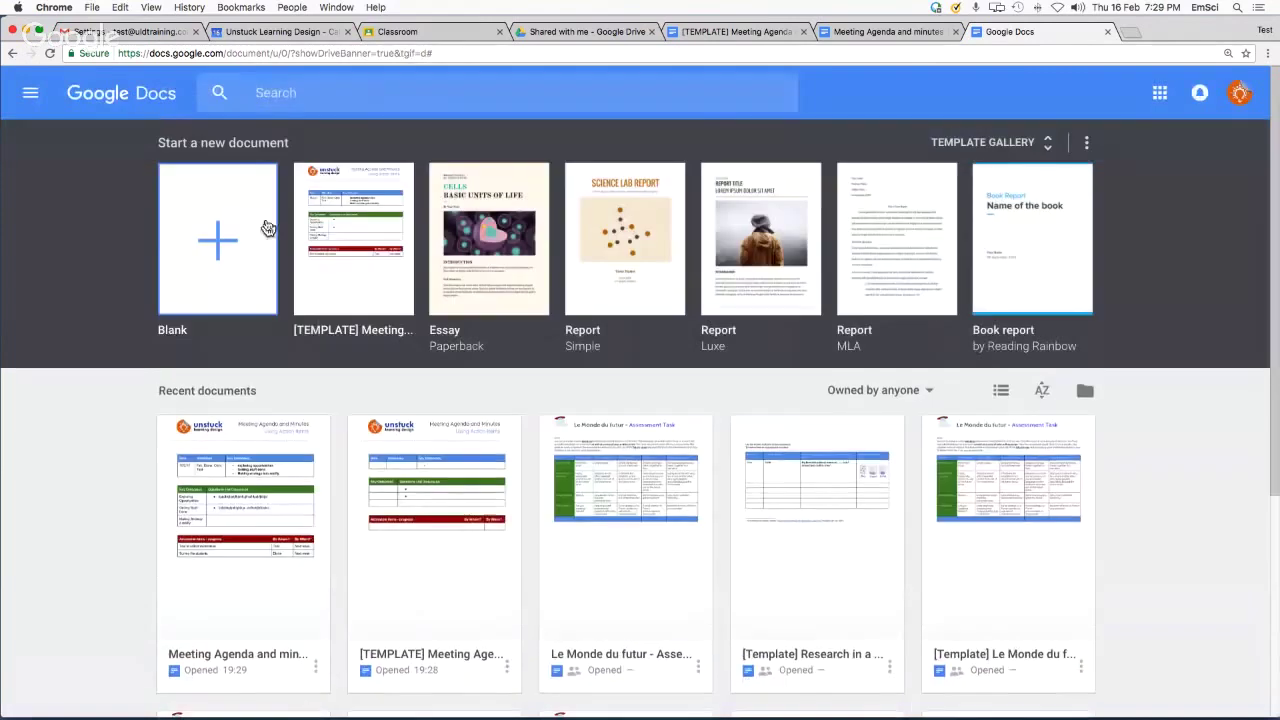
# Load slides.google.com in the current tab
pyautogui.click(145, 55)
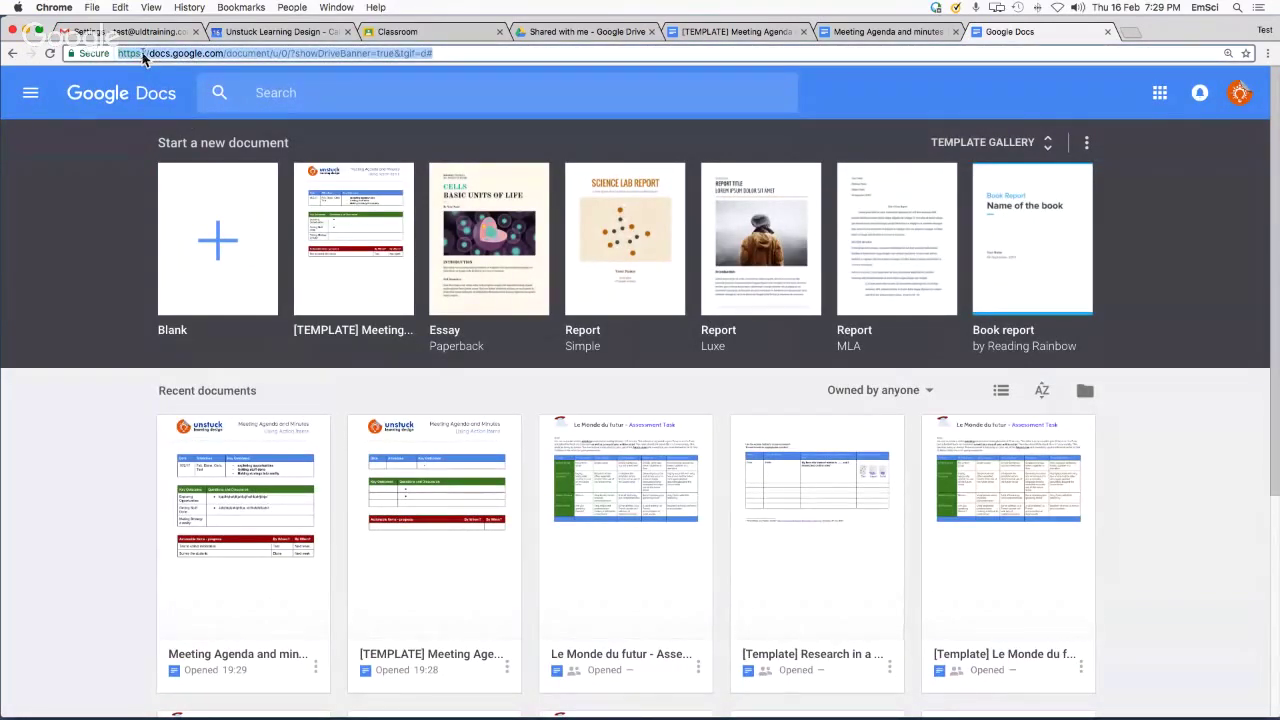
pyautogui.write('slides.google.co')
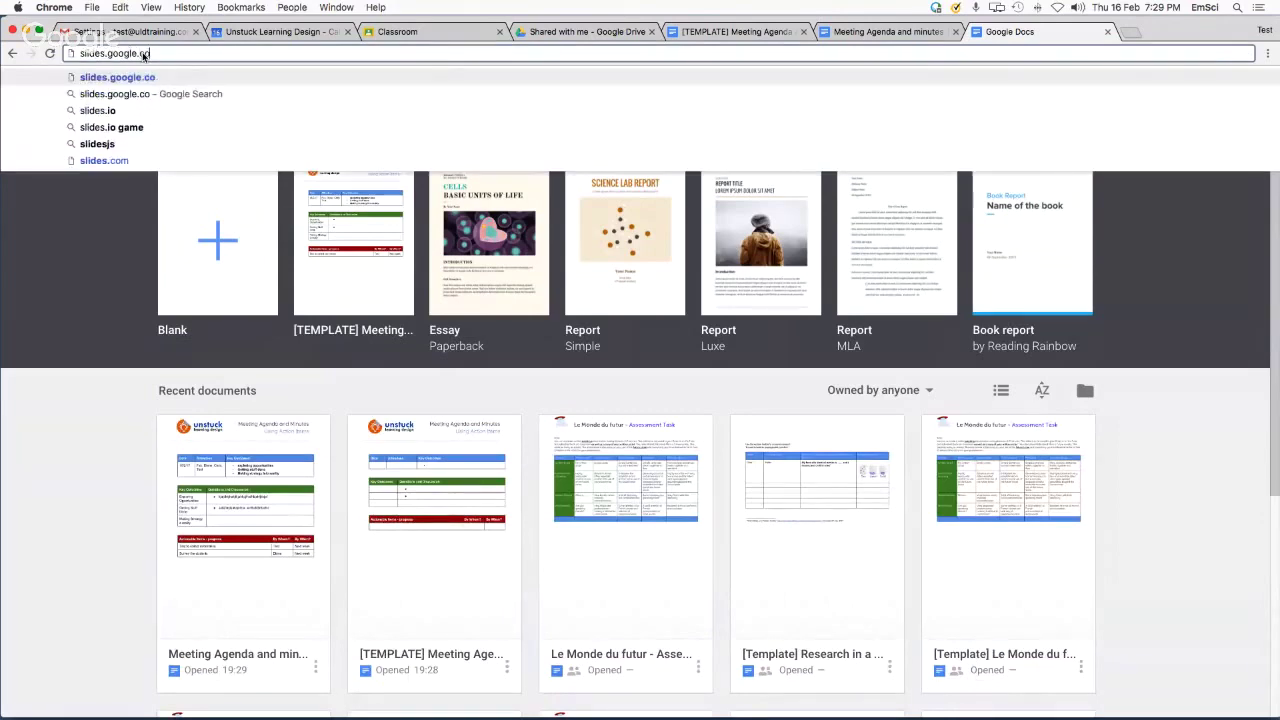
pyautogui.write('m')
pyautogui.press('Return')
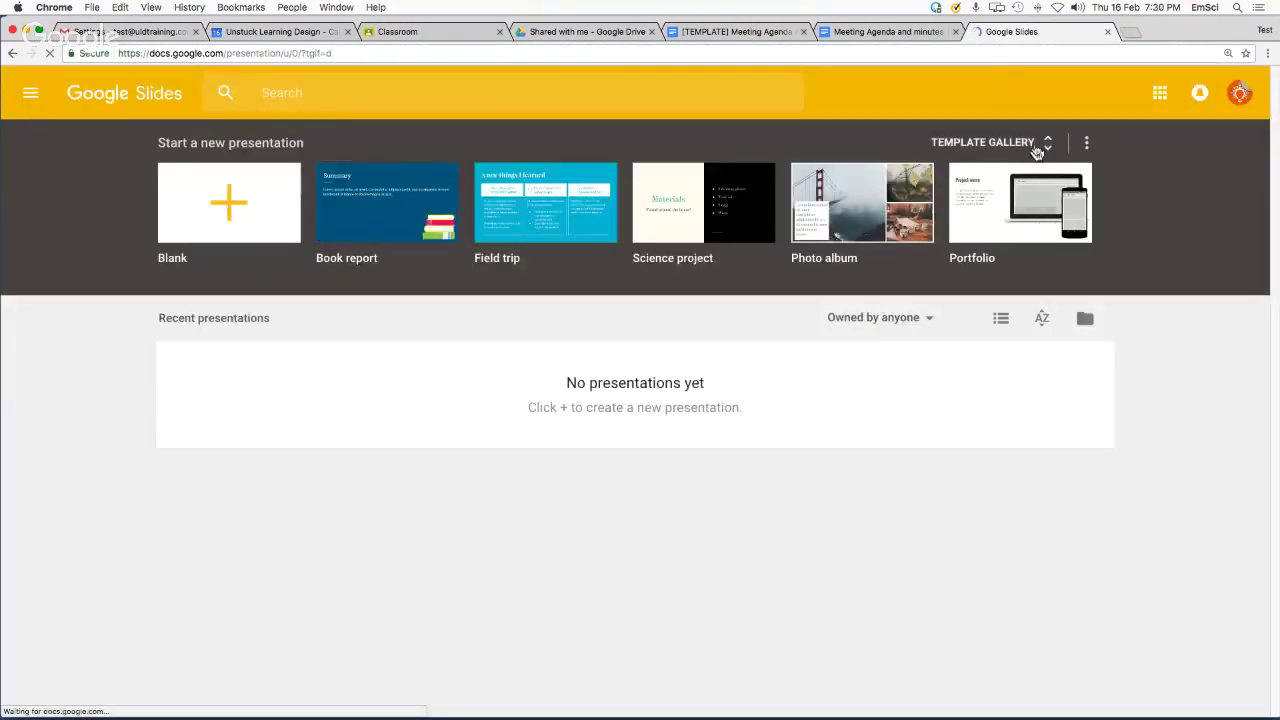
# In the Slides template gallery, check UNSTUCK LEARNING DESIGN, then browse the GENERAL templates
pyautogui.click(1038, 148)
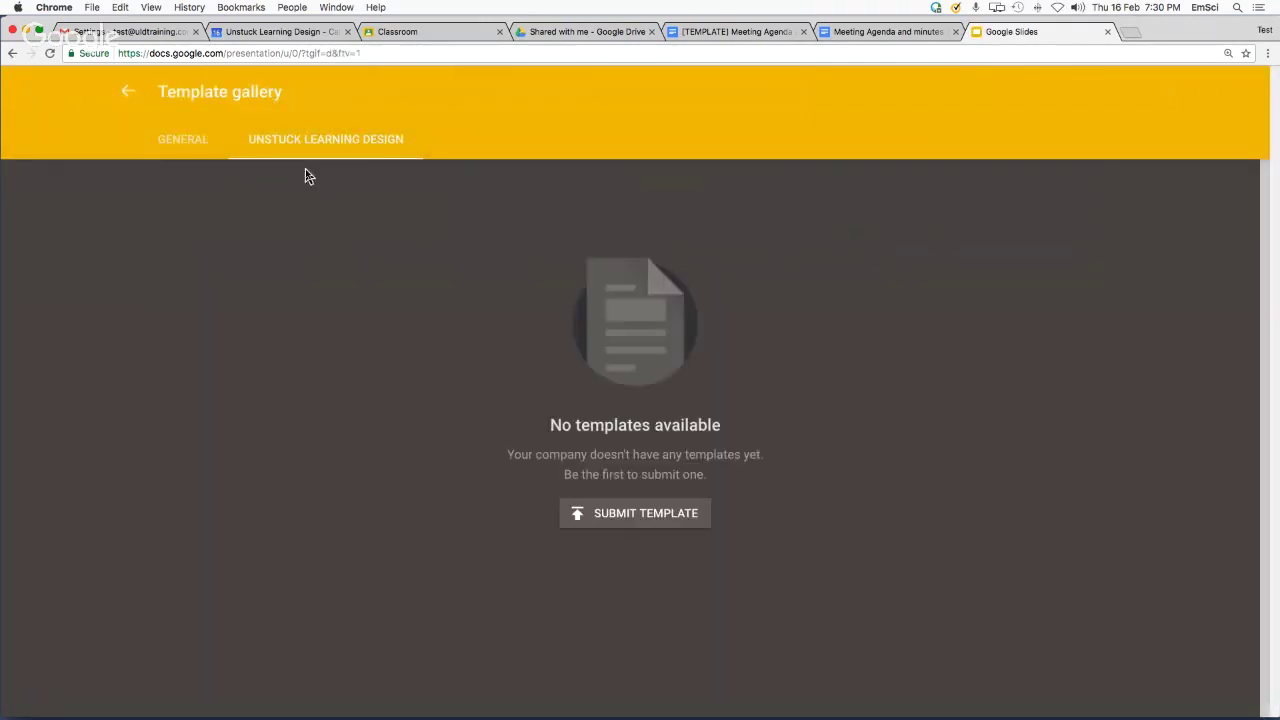
pyautogui.click(268, 148)
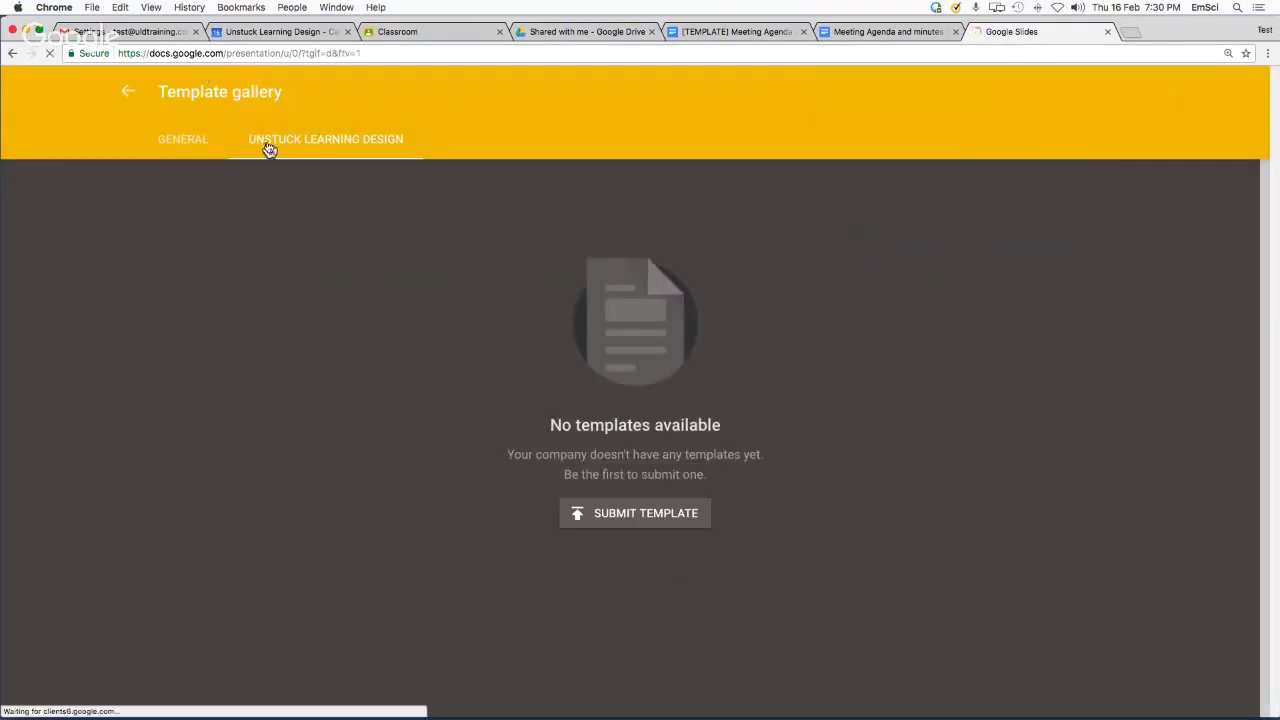
pyautogui.click(176, 144)
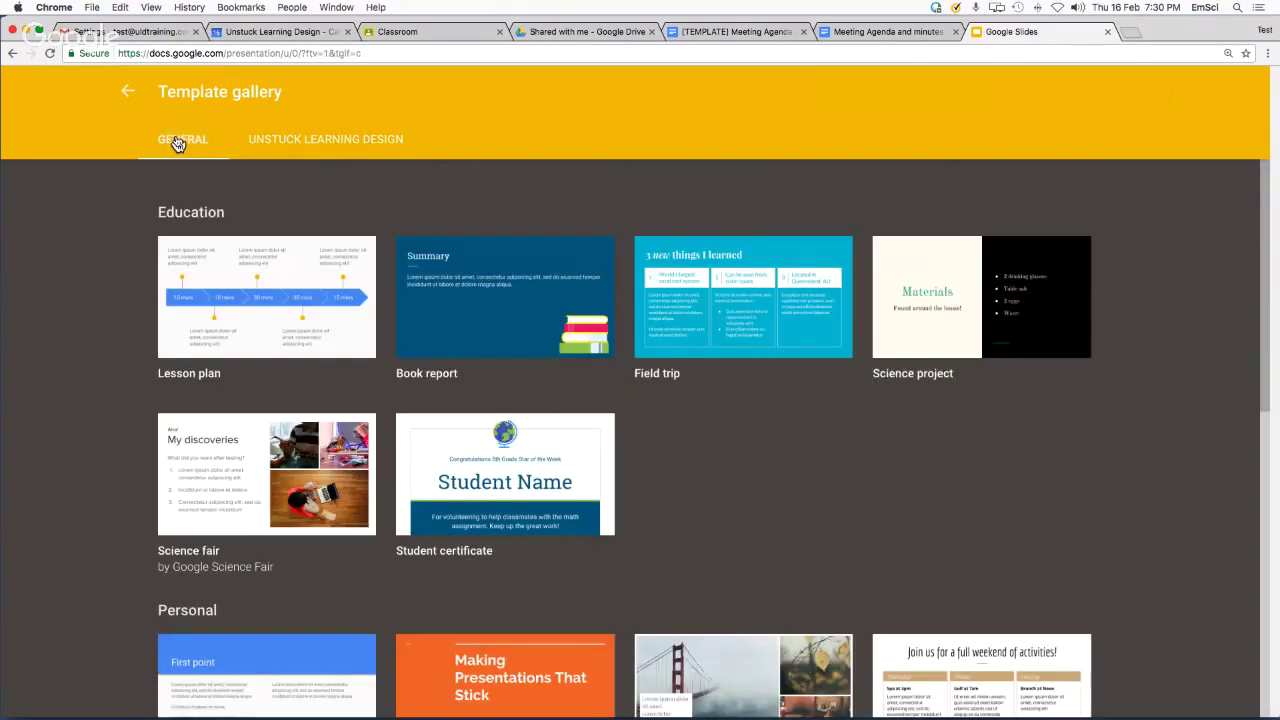
pyautogui.scroll(-2, 701, 550)
pyautogui.scroll(-6, 701, 550)
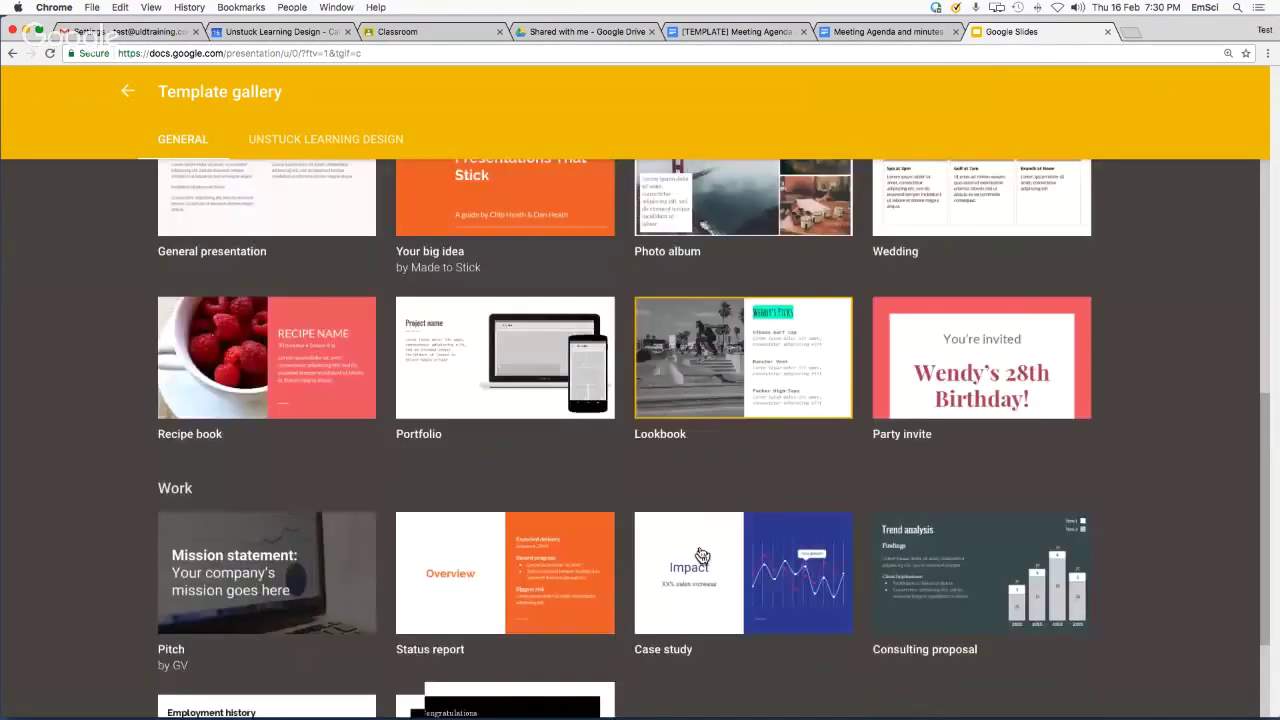
pyautogui.scroll(7, 700, 548)
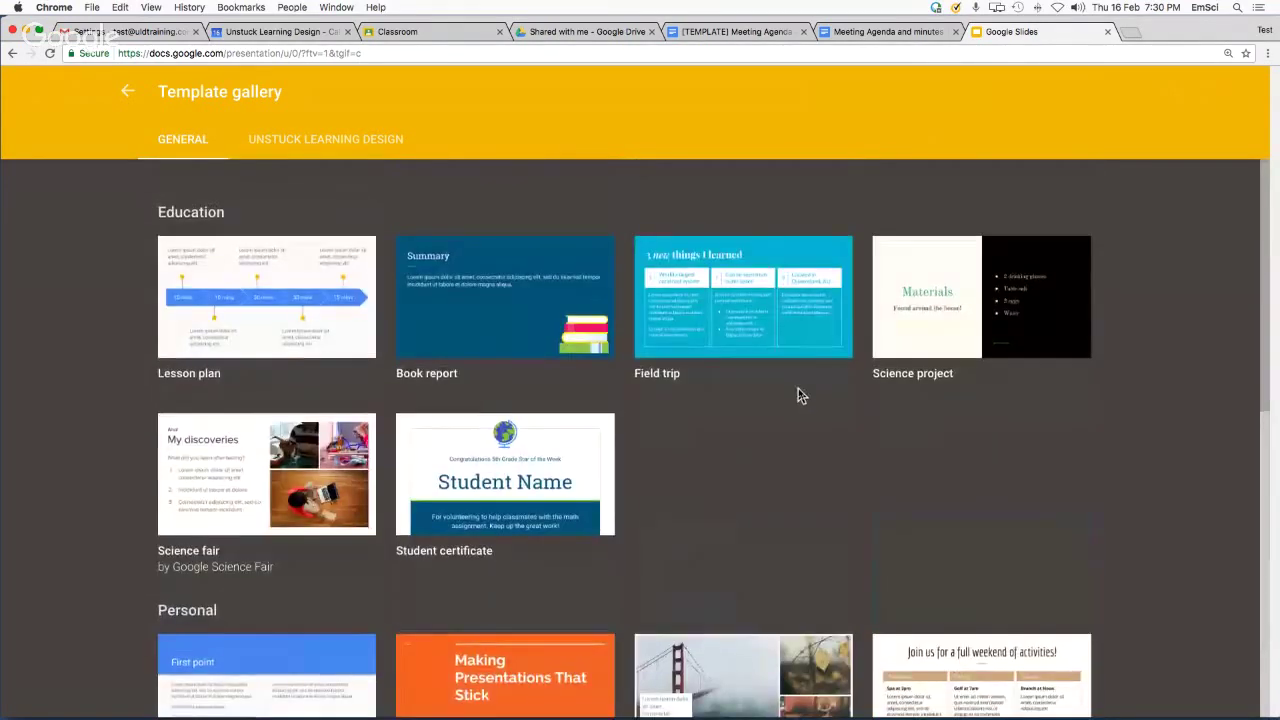
# Close the Slides tab and, in Shared with me, check Google Docs' 'From a template' option under NEW
pyautogui.click(1108, 33)
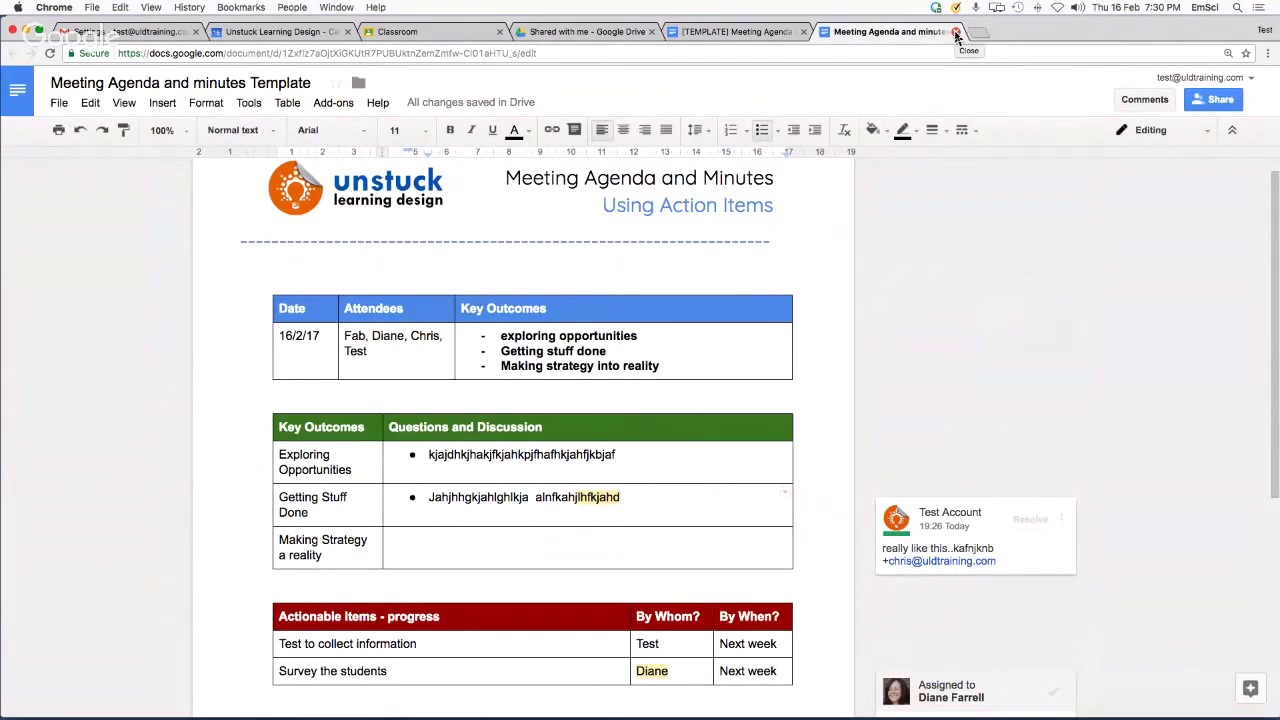
pyautogui.click(551, 33)
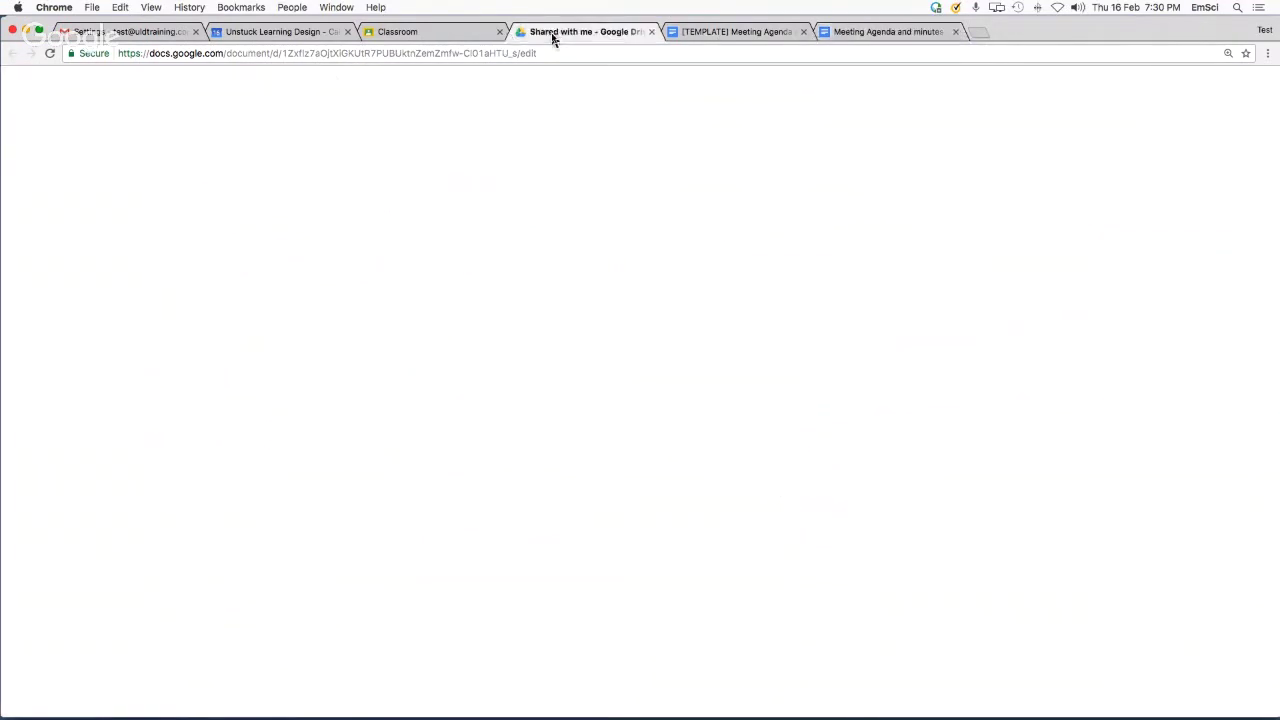
pyautogui.click(74, 129)
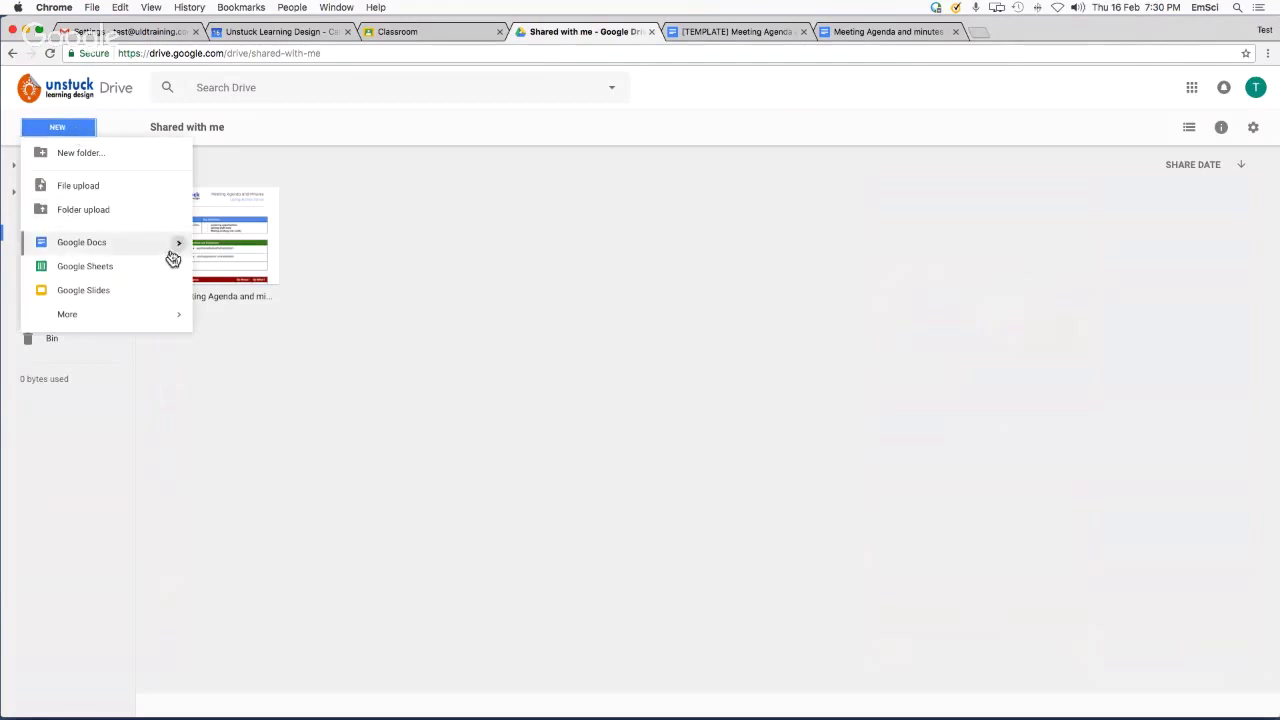
pyautogui.moveTo(183, 252)
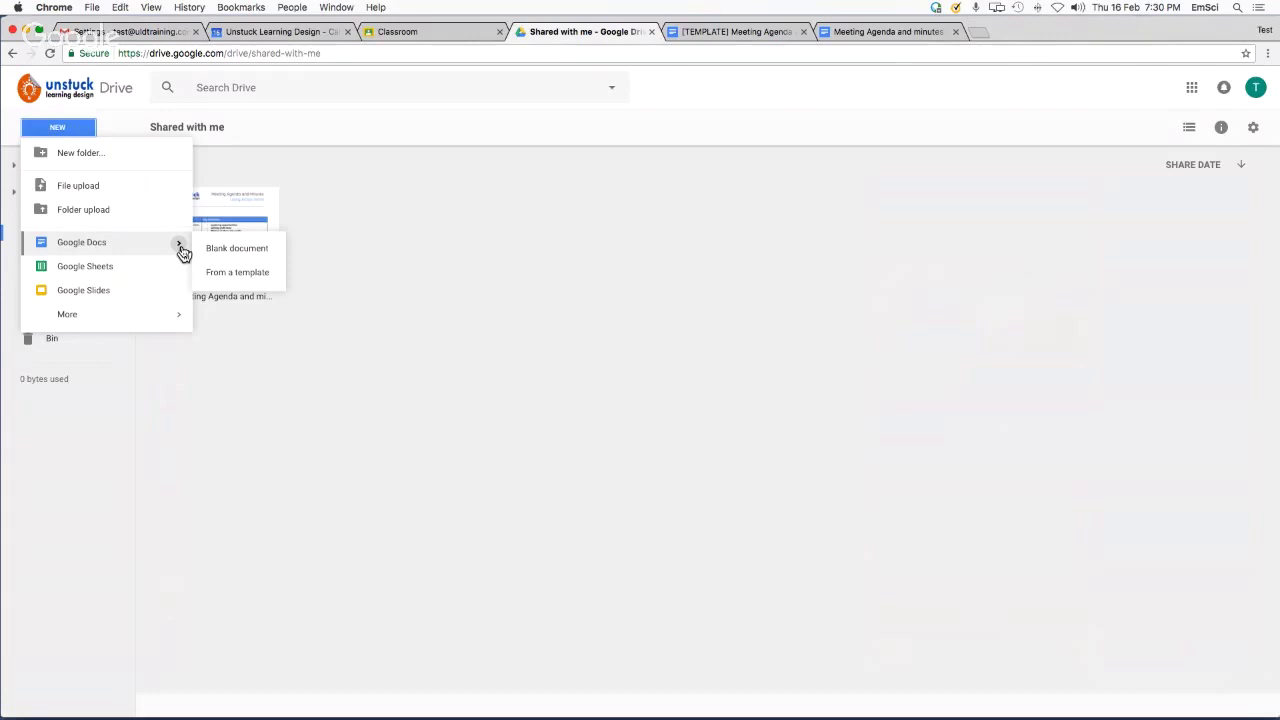
pyautogui.press('super+Tab')
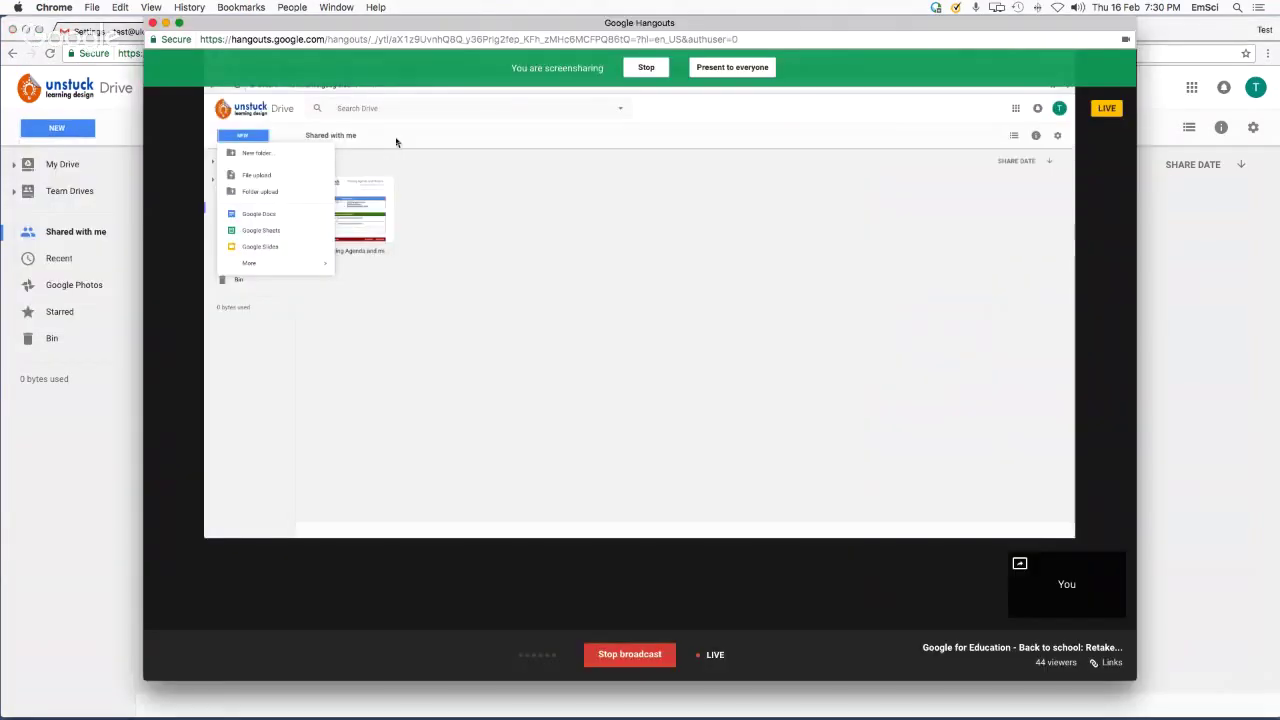
# Present the Back to School deck full screen, advancing past the Templates slides to Team Drive
pyautogui.click(118, 35)
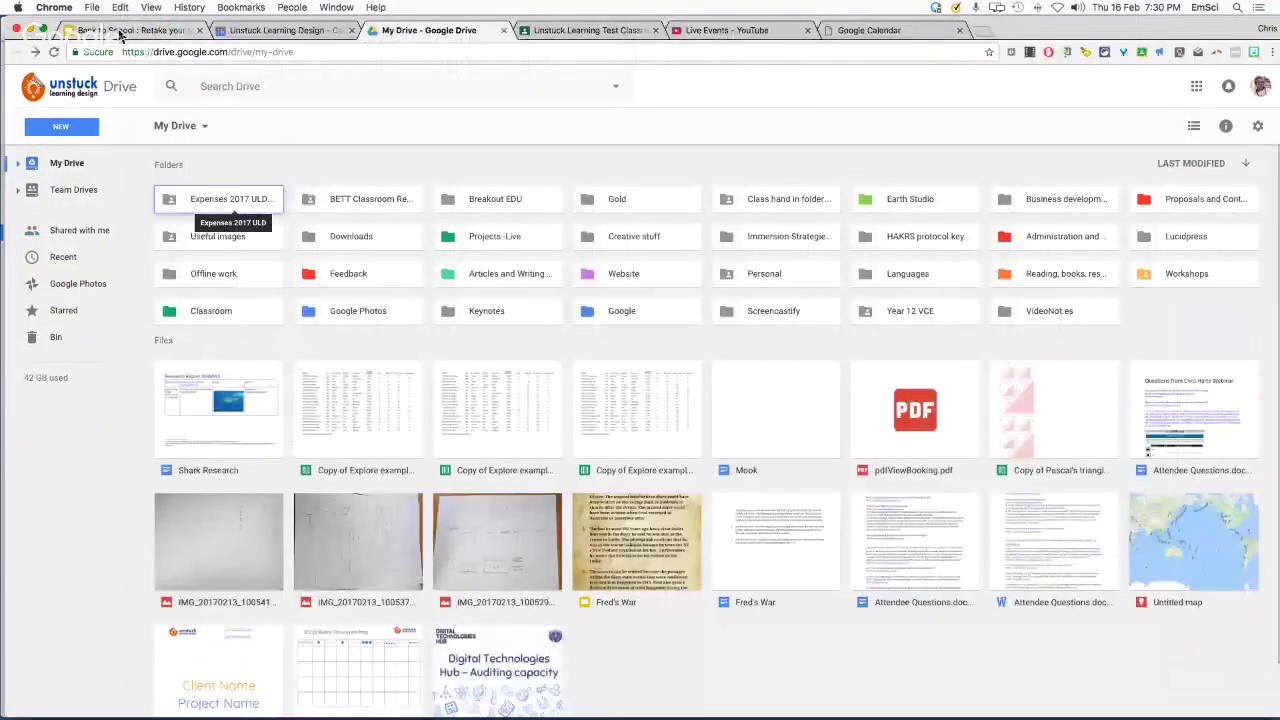
pyautogui.click(118, 32)
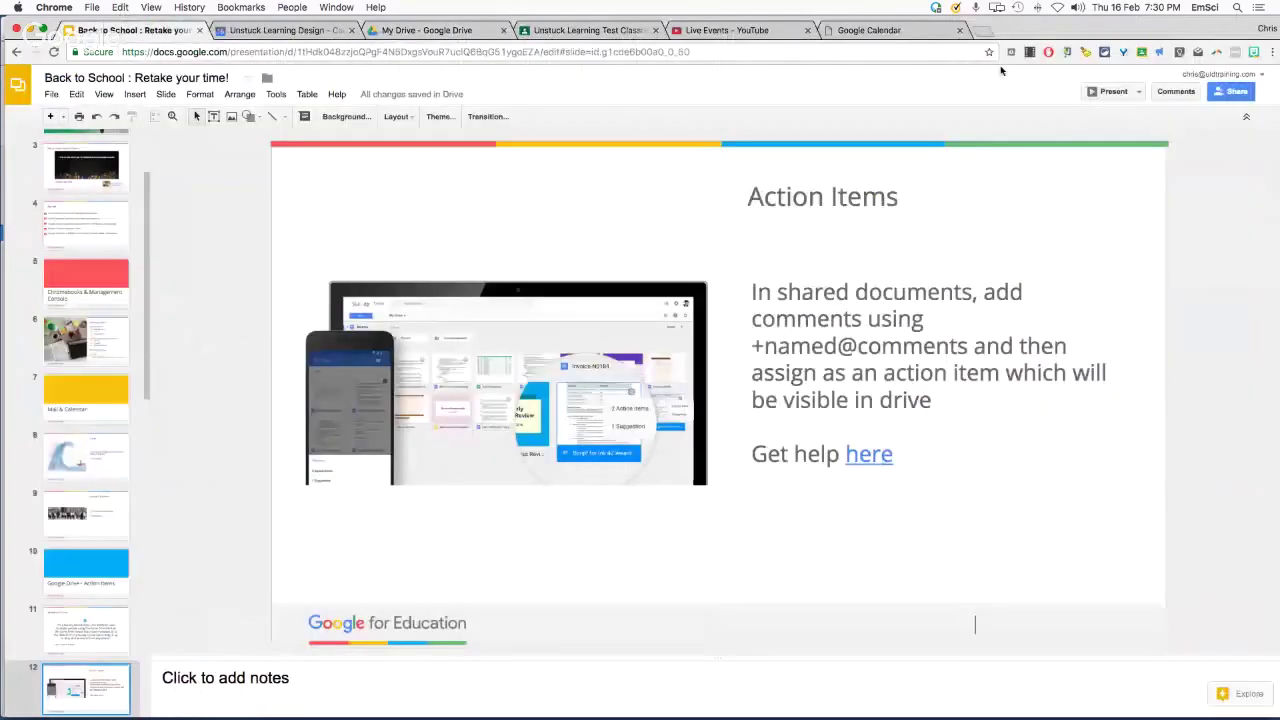
pyautogui.click(1110, 91)
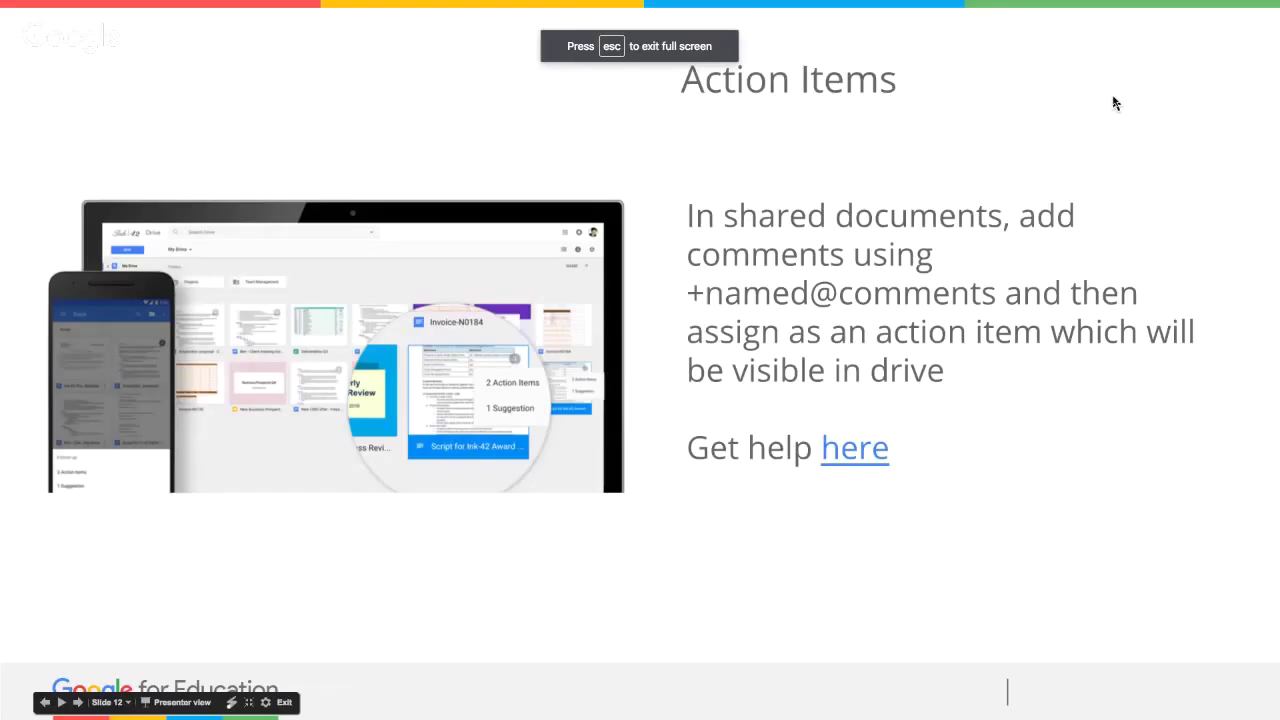
pyautogui.click(1114, 101)
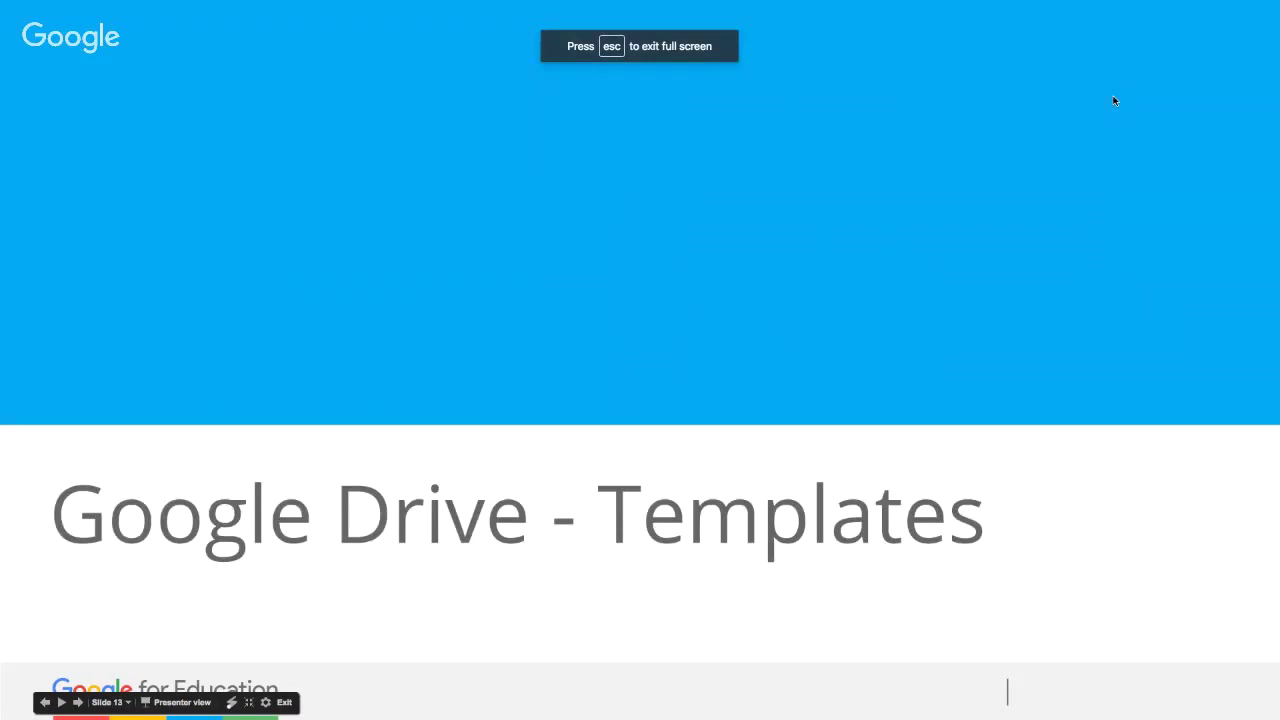
pyautogui.click(1114, 101)
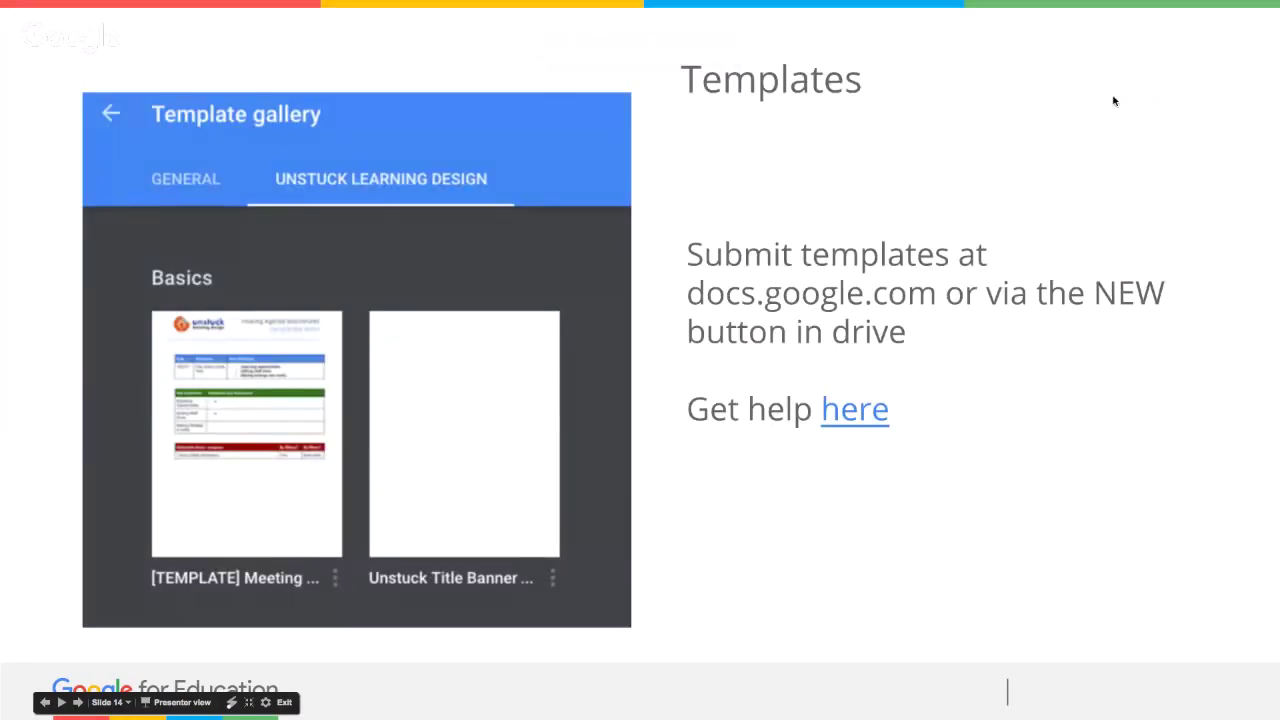
pyautogui.click(863, 422)
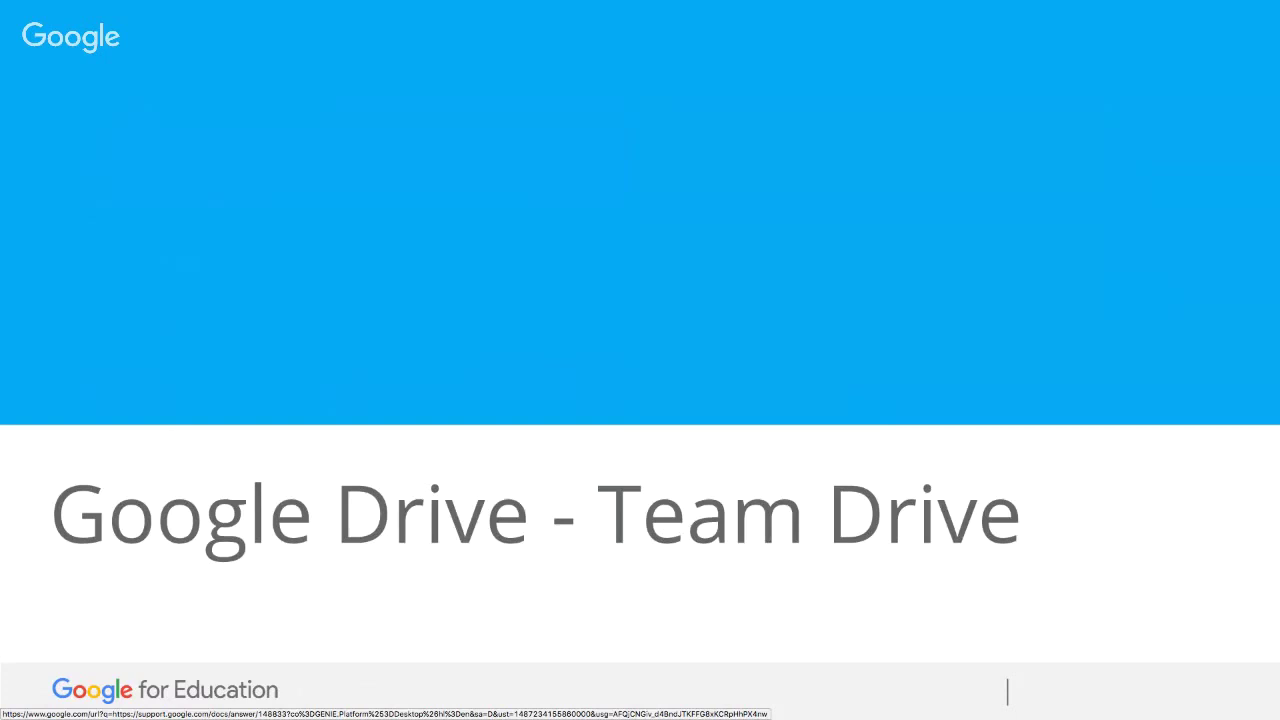
pyautogui.press('Right')
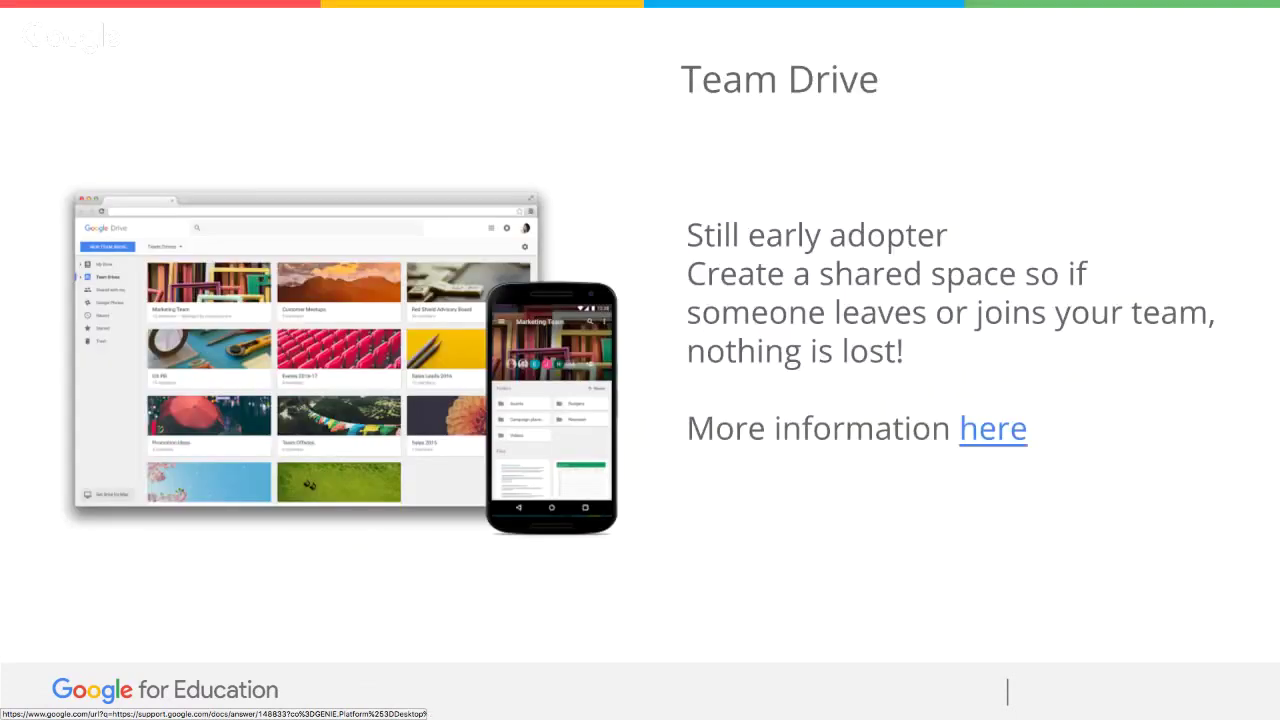
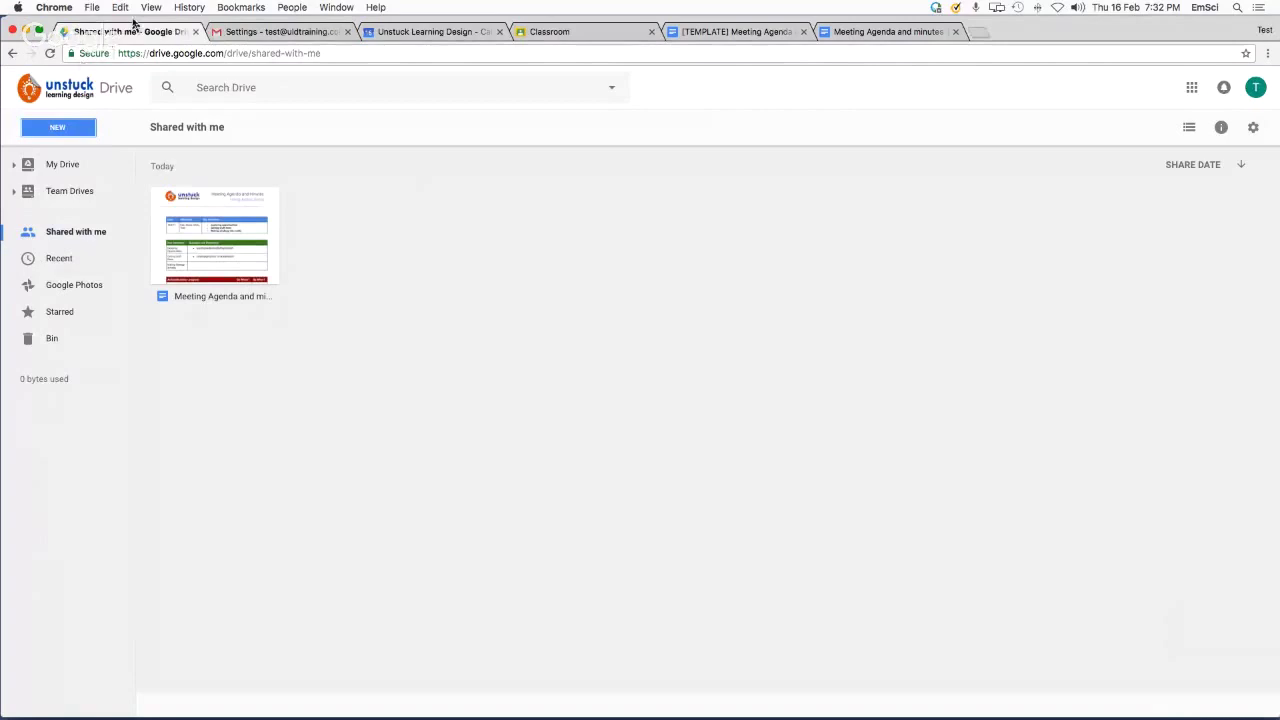
# Open The A-Team Drive from Team Drives to see its 'Meeting Agenda and minutes' document
pyautogui.click(58, 166)
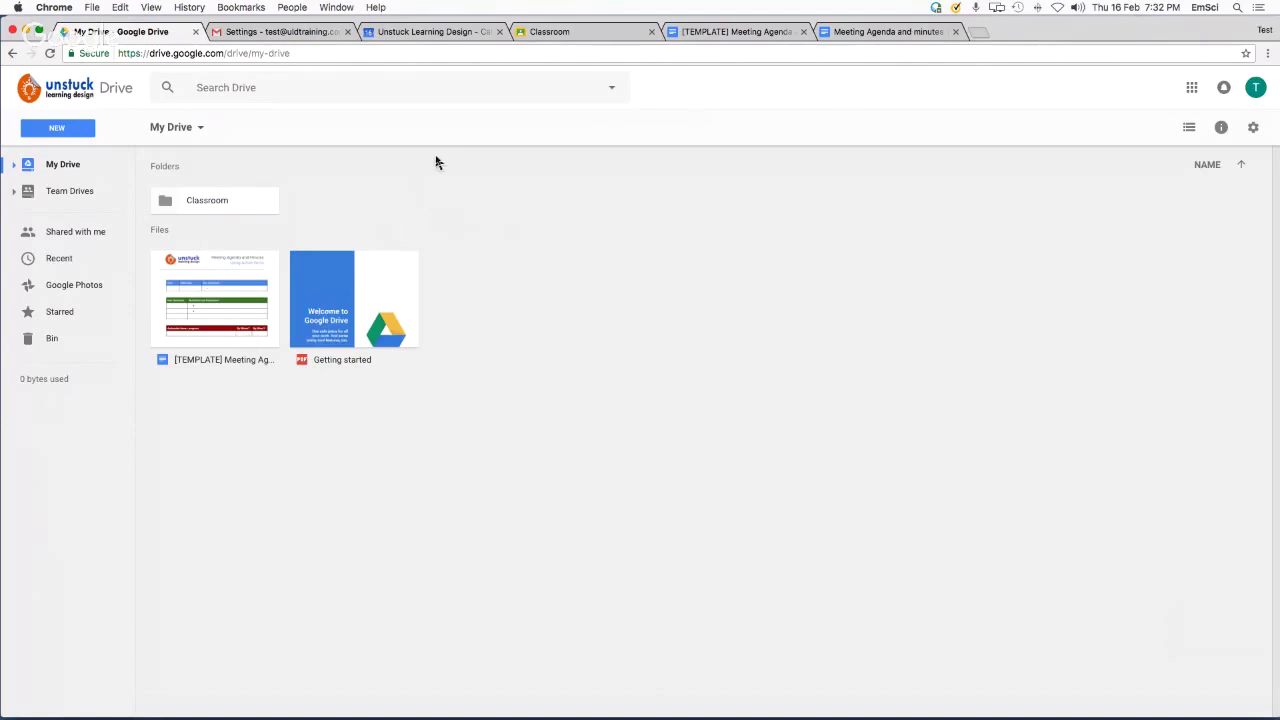
pyautogui.click(49, 199)
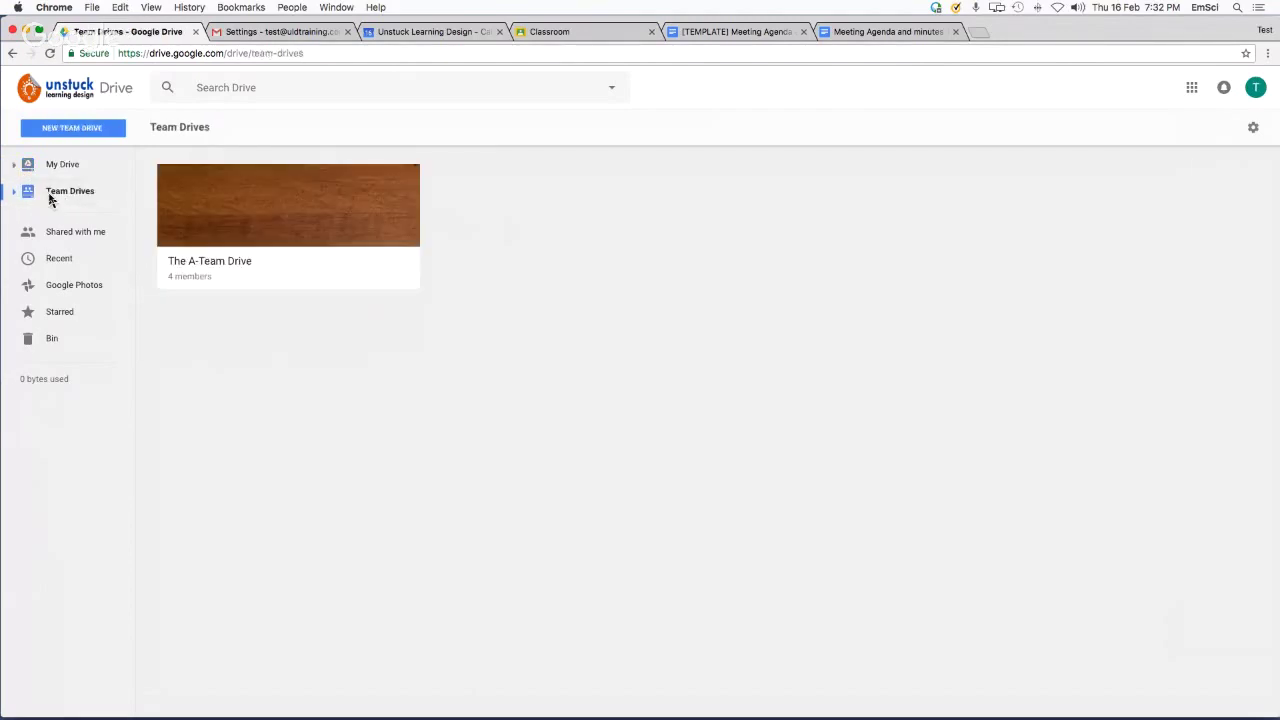
pyautogui.click(212, 265)
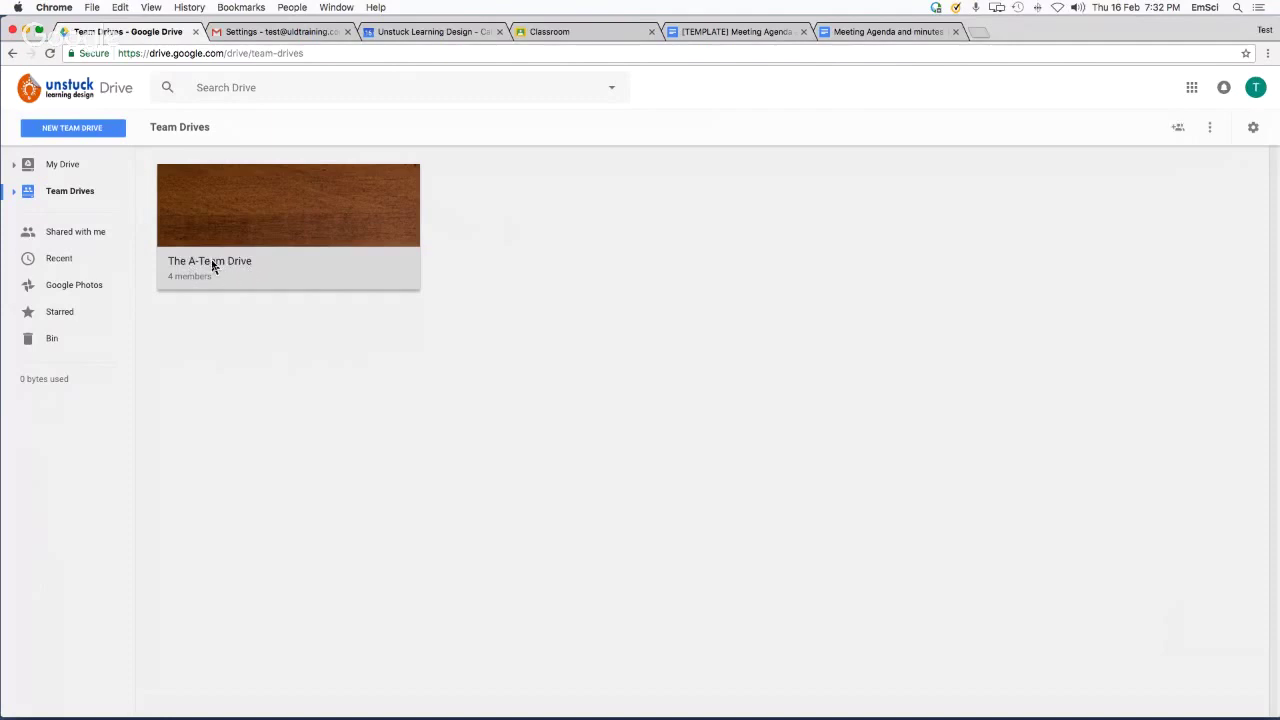
pyautogui.doubleClick(212, 265)
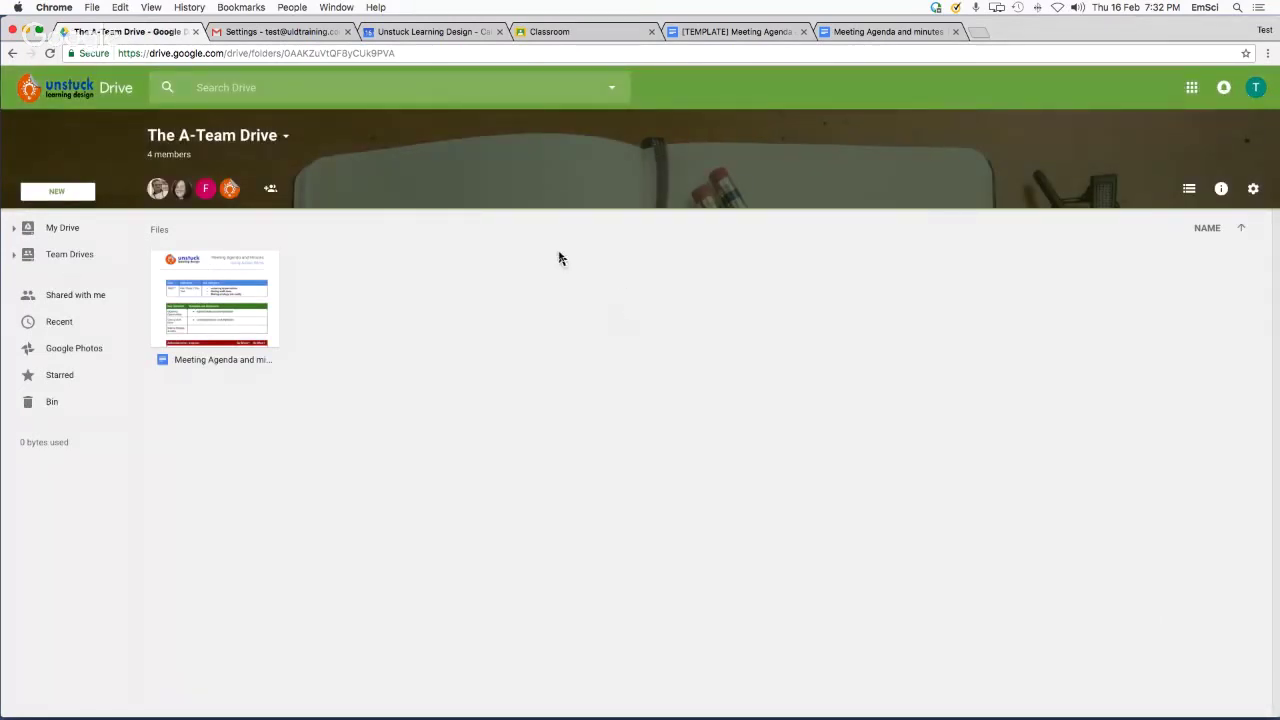
# Apply the lighthouse-and-sea theme from the gallery to The A-Team Drive's banner
pyautogui.click(286, 139)
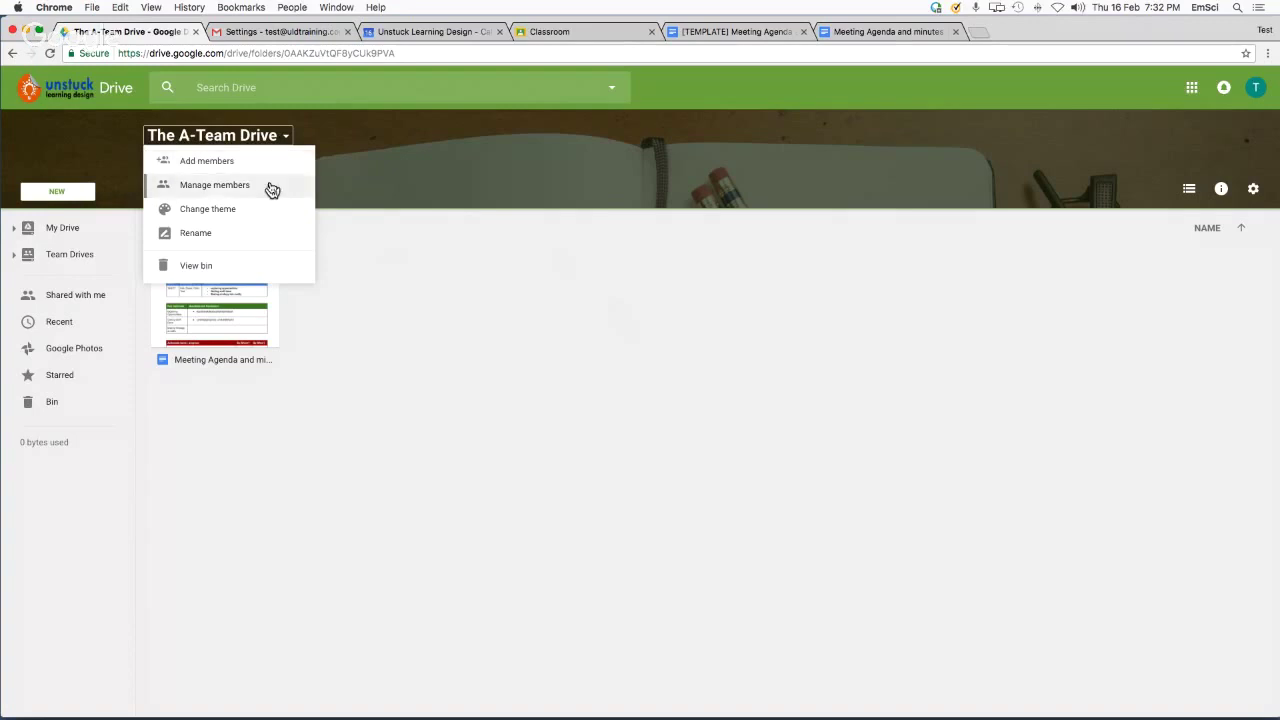
pyautogui.click(256, 213)
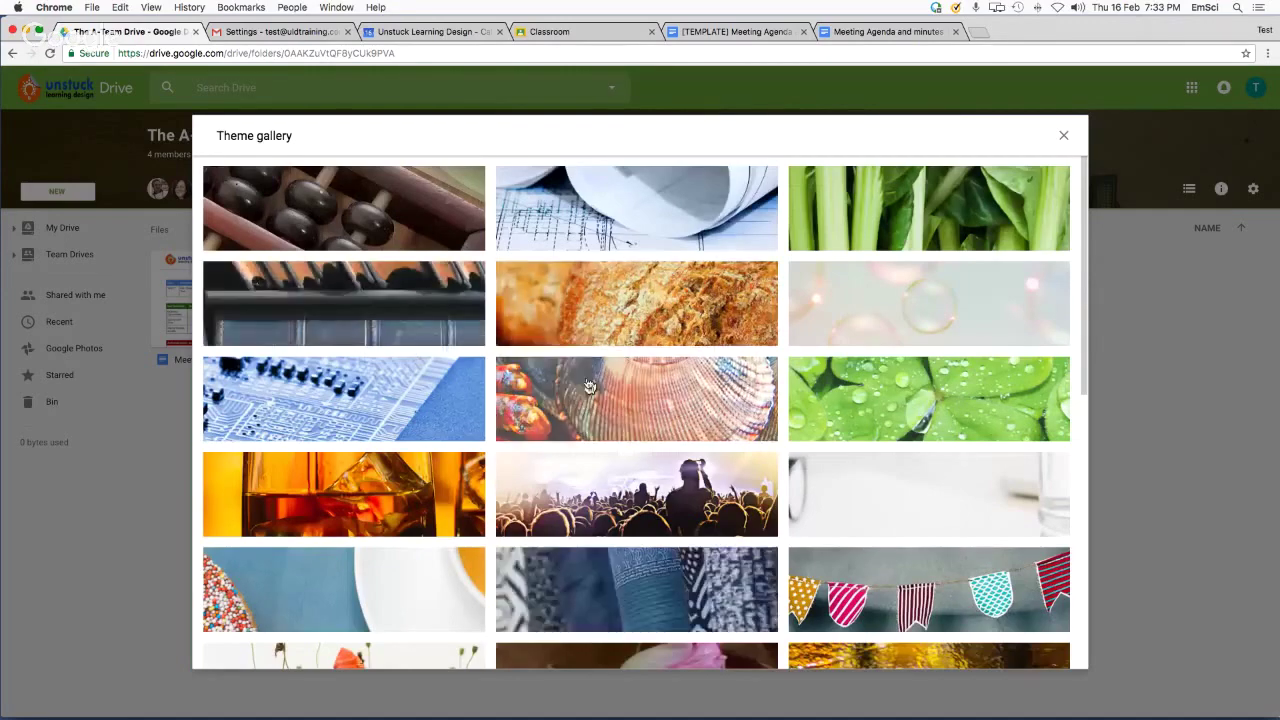
pyautogui.scroll(-5, 583, 340)
pyautogui.scroll(-1, 588, 365)
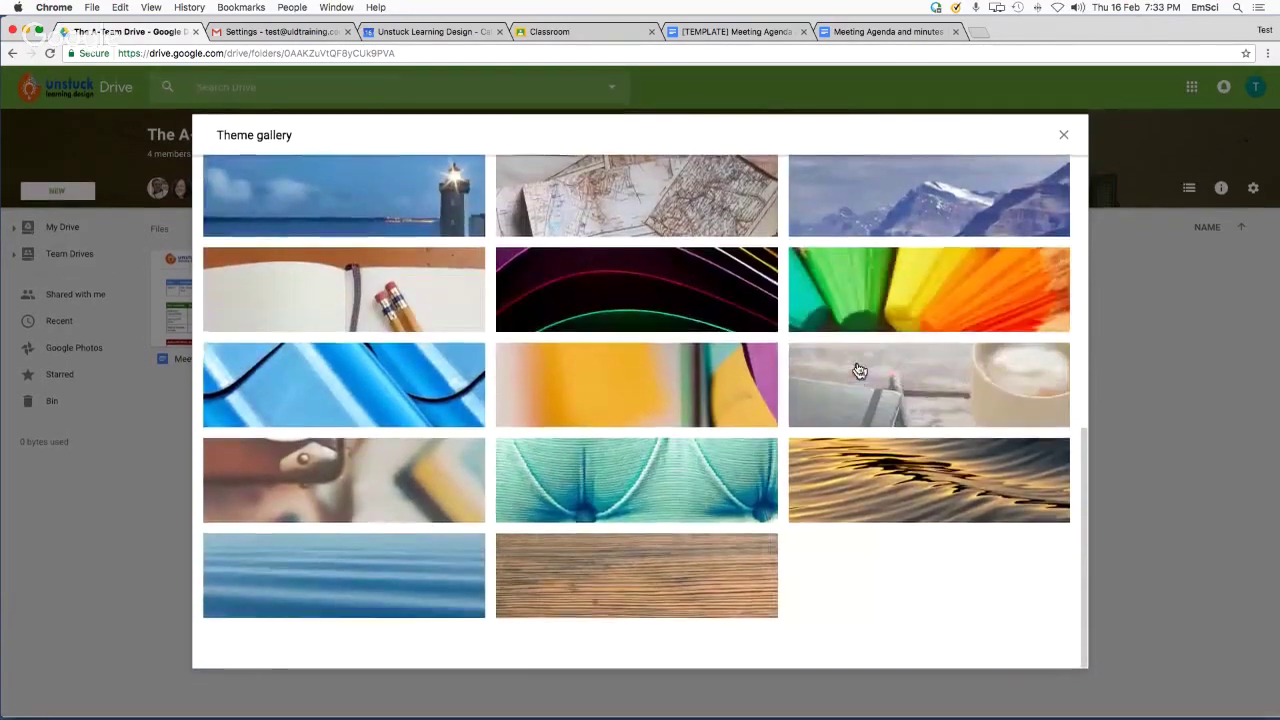
pyautogui.scroll(3, 857, 366)
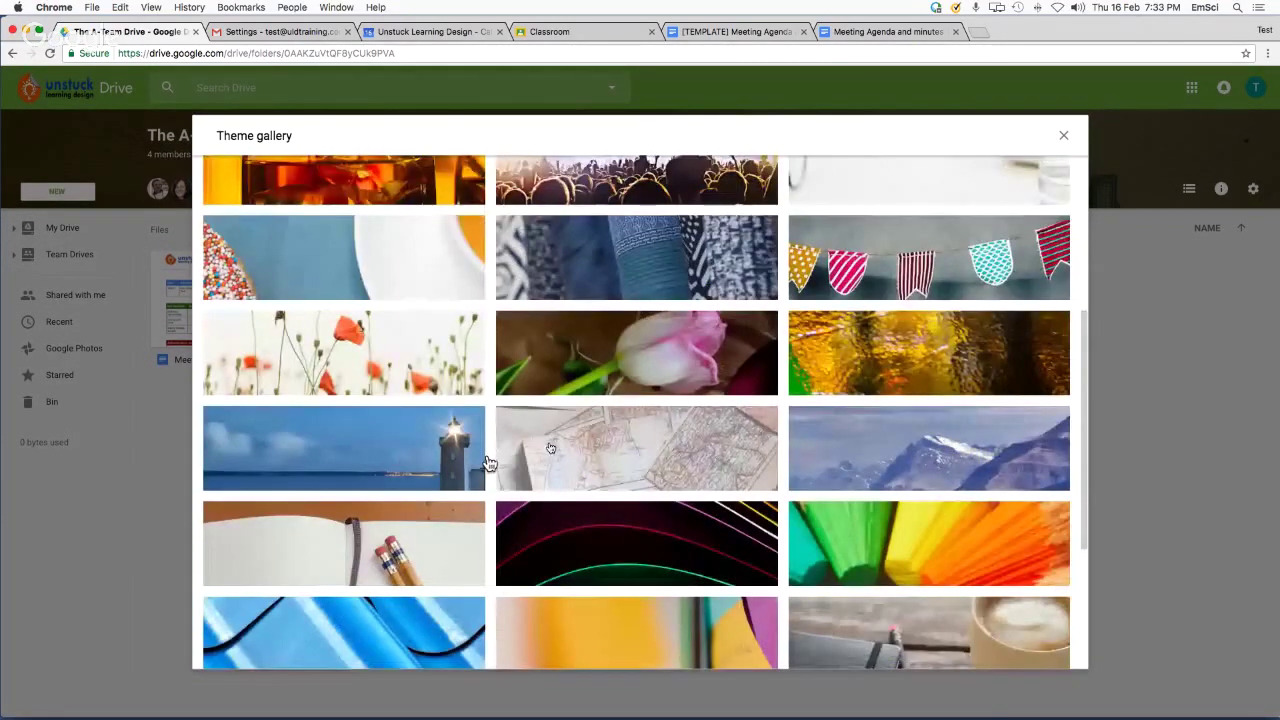
pyautogui.click(484, 463)
pyautogui.click(1055, 650)
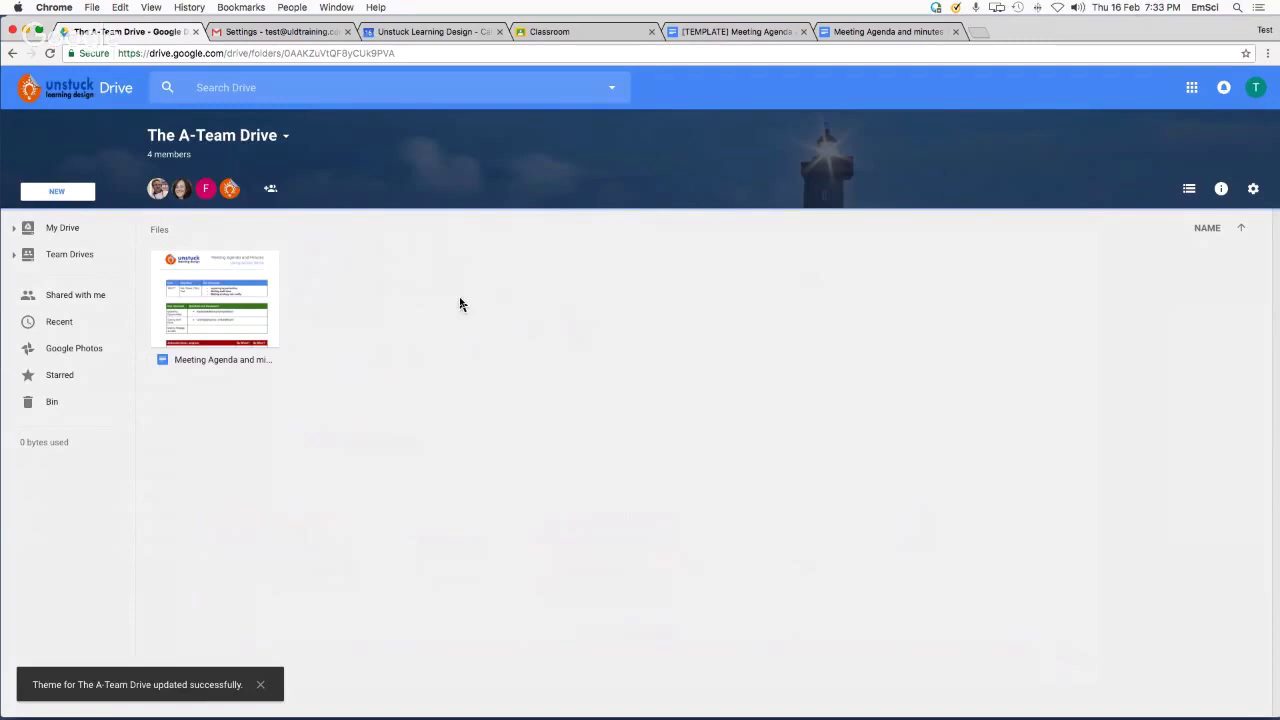
pyautogui.click(68, 196)
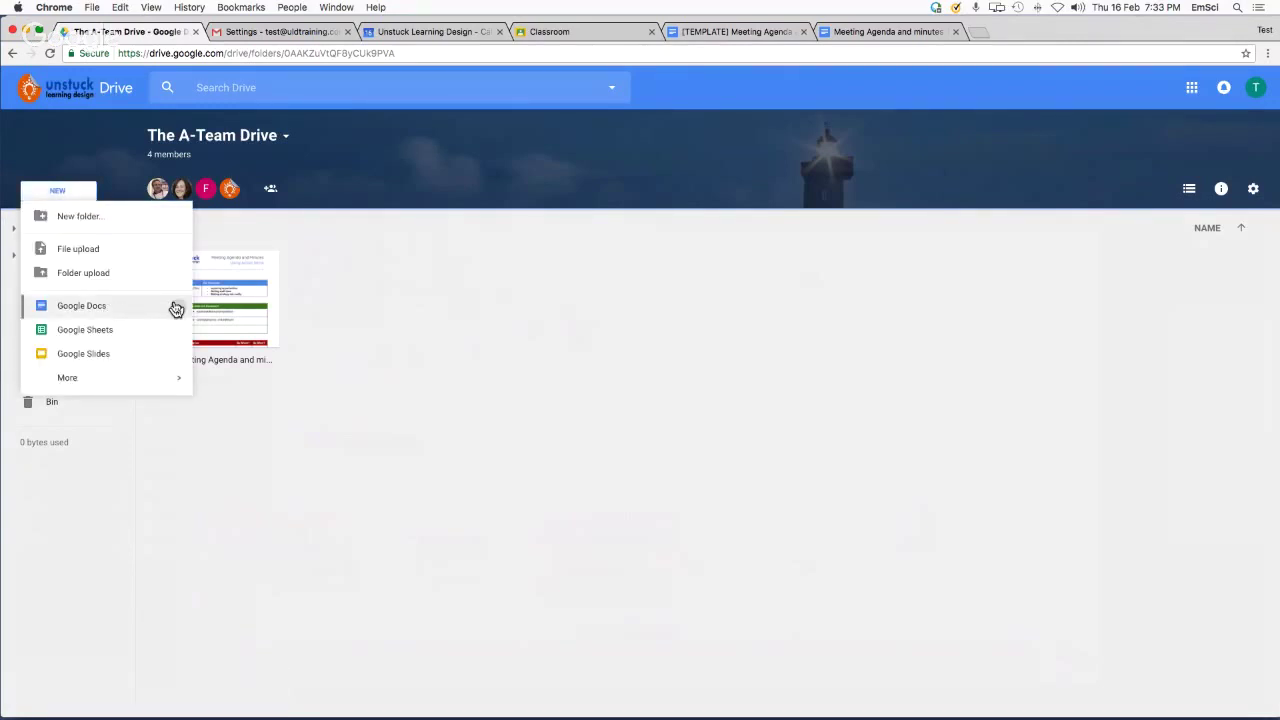
# Create a blank Google Docs document titled 'Planning Doc!!!!'
pyautogui.moveTo(175, 308)
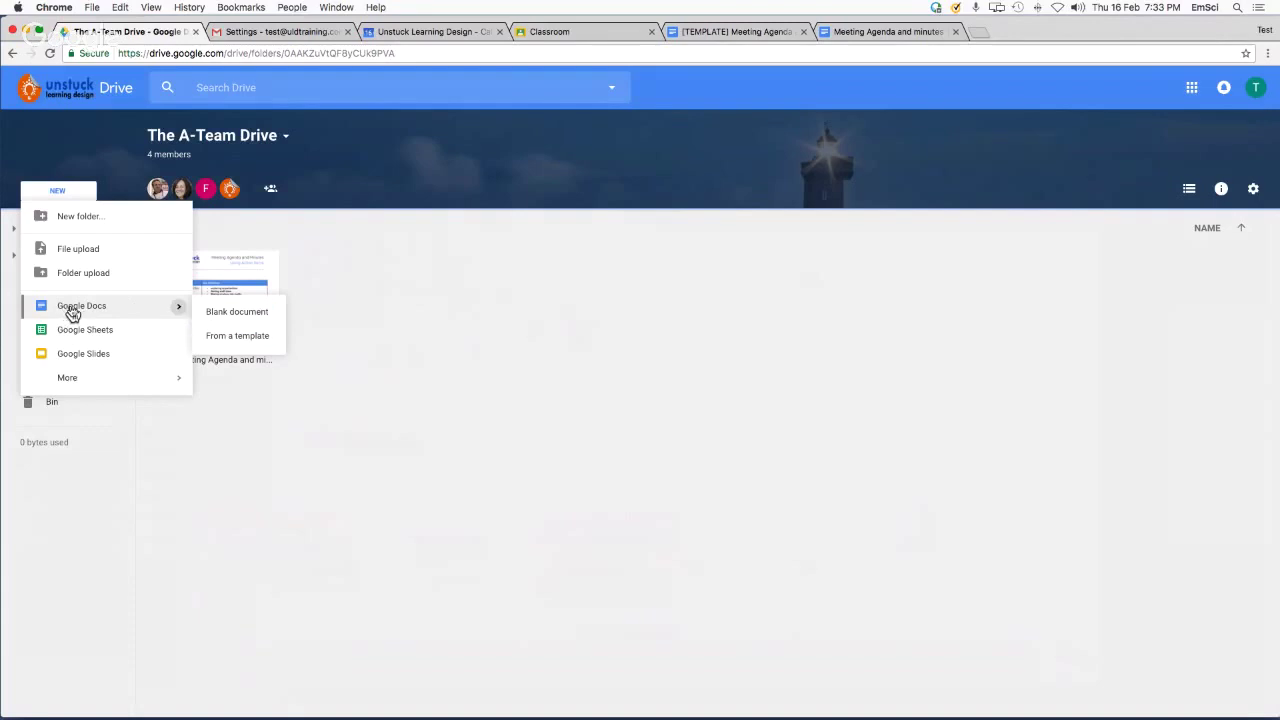
pyautogui.click(267, 316)
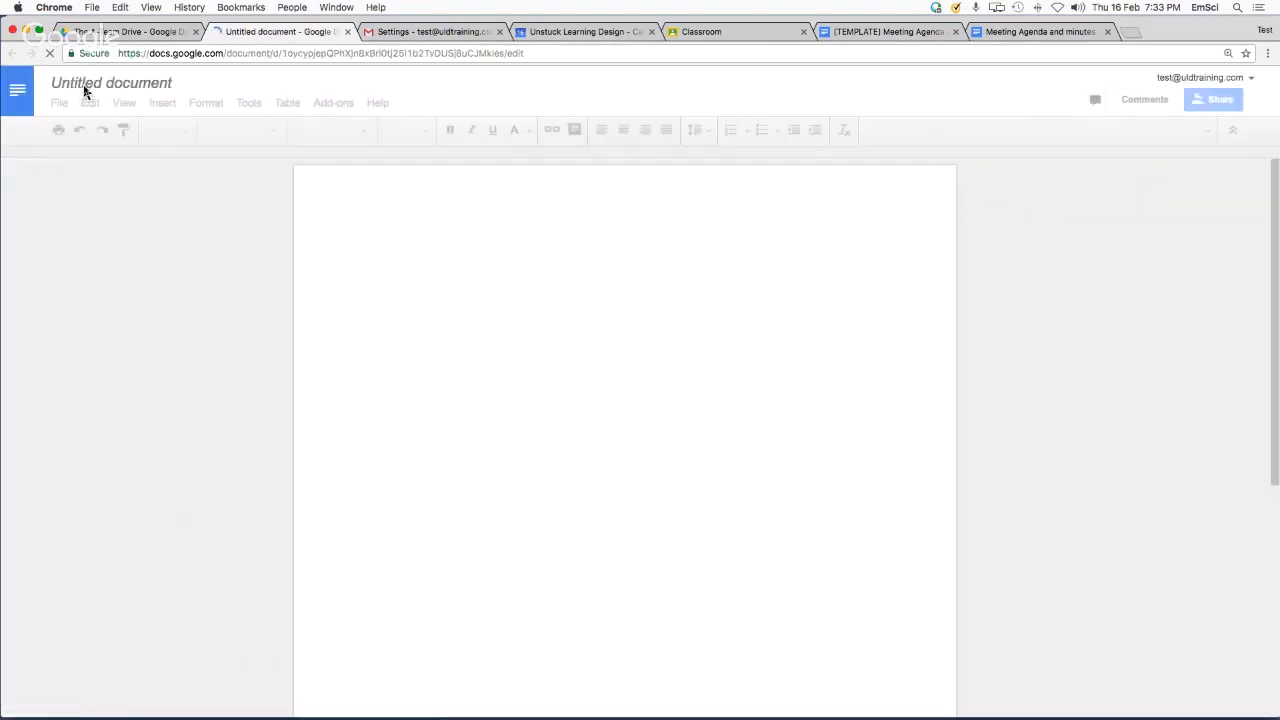
pyautogui.click(86, 88)
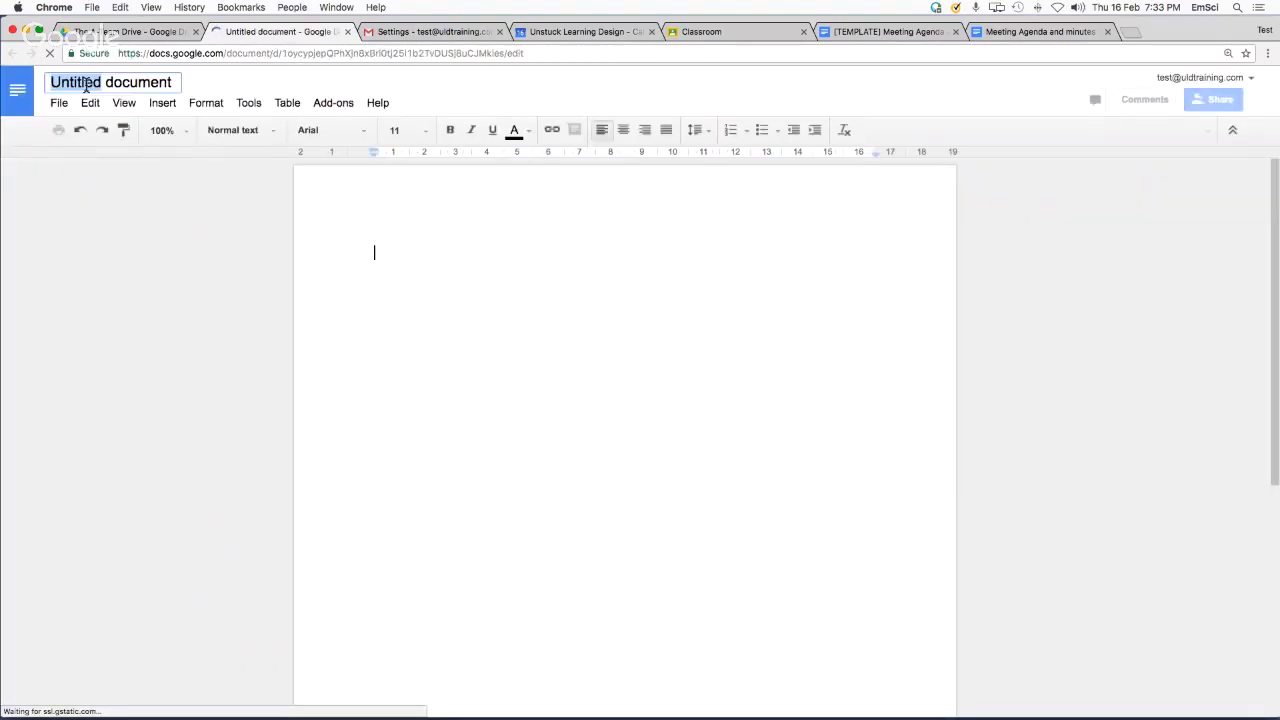
pyautogui.write('Plan')
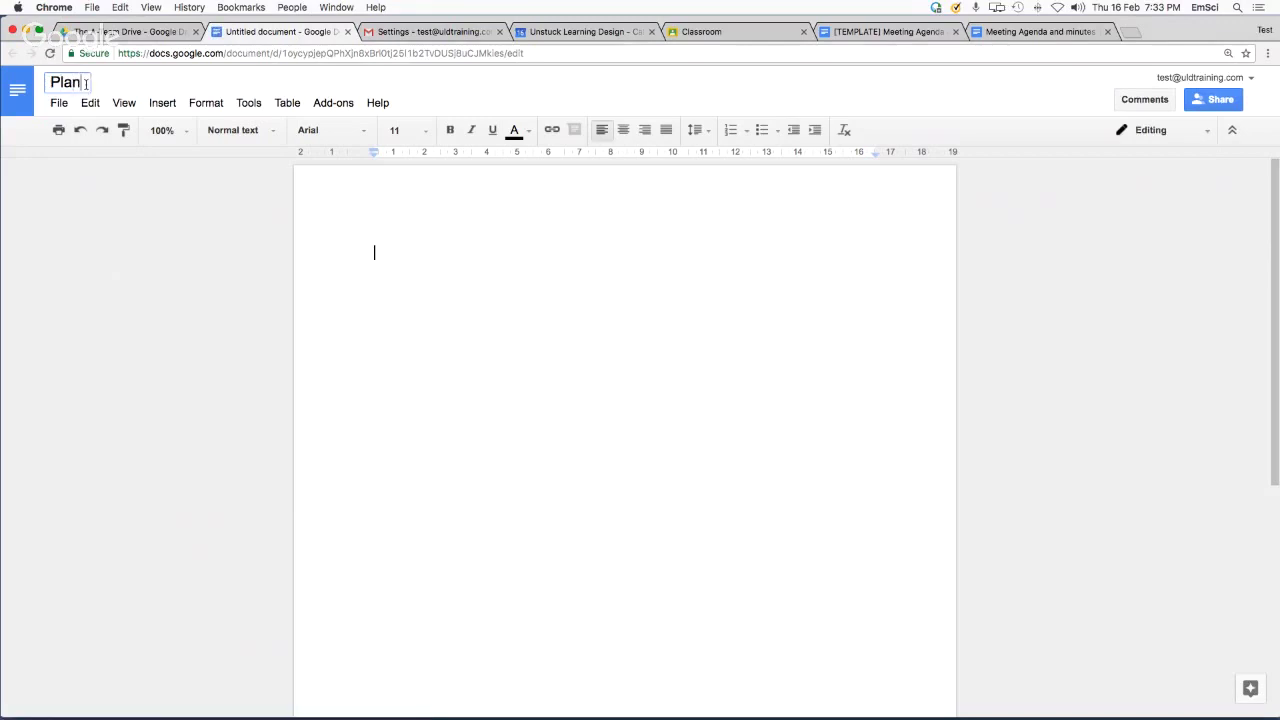
pyautogui.write('ning Doc@')
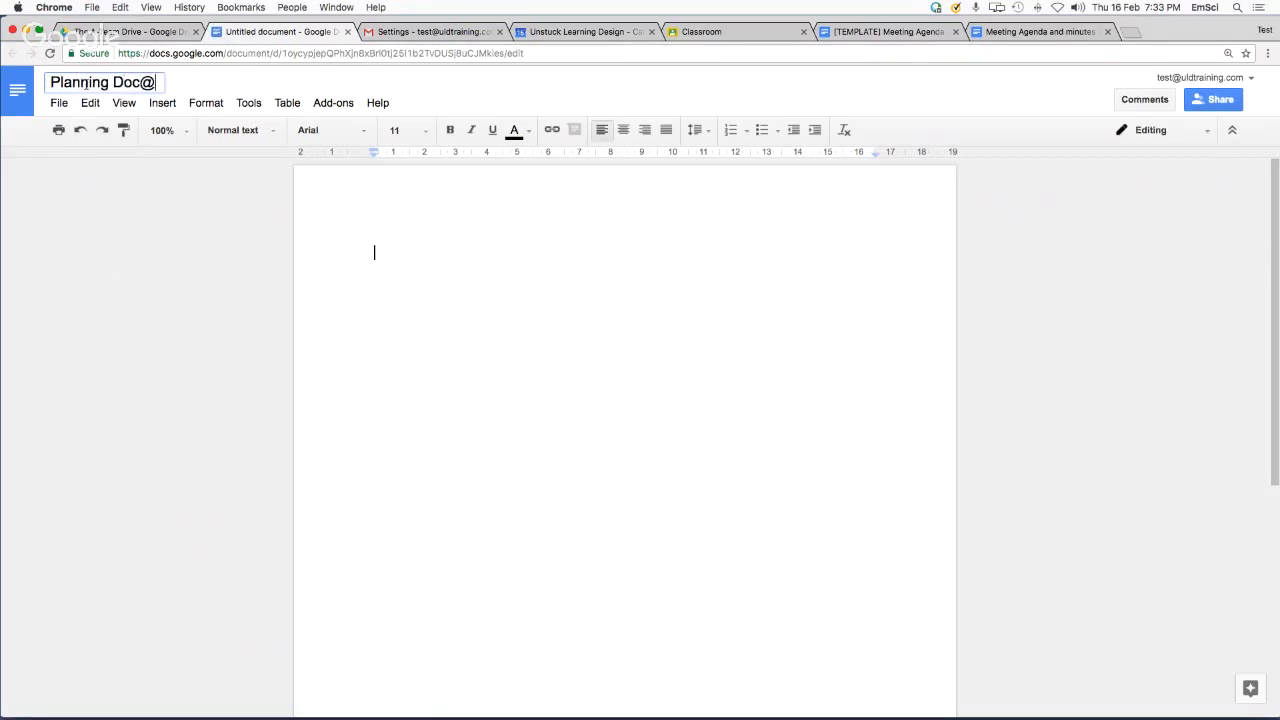
pyautogui.press('BackSpace')
pyautogui.write('!!!!')
# Write 'Let's get planning' in the document body and return to The A-Team Drive
pyautogui.click(438, 315)
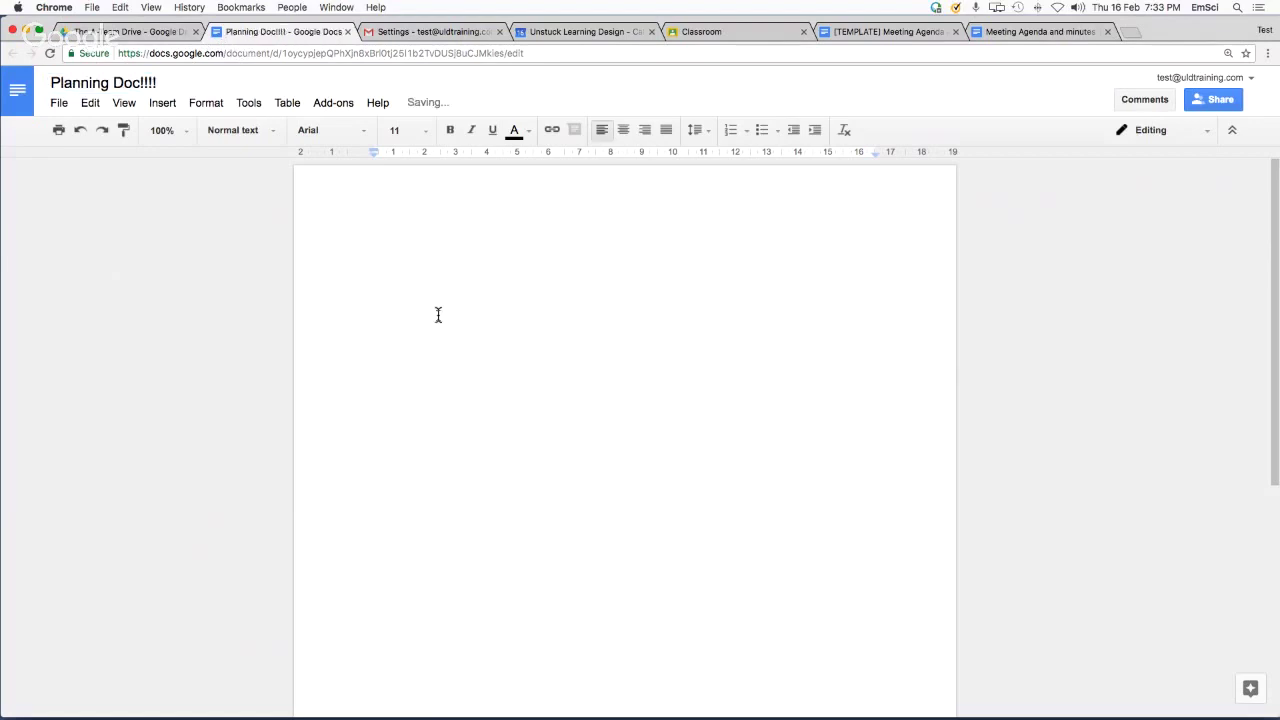
pyautogui.write("Let's get planning")
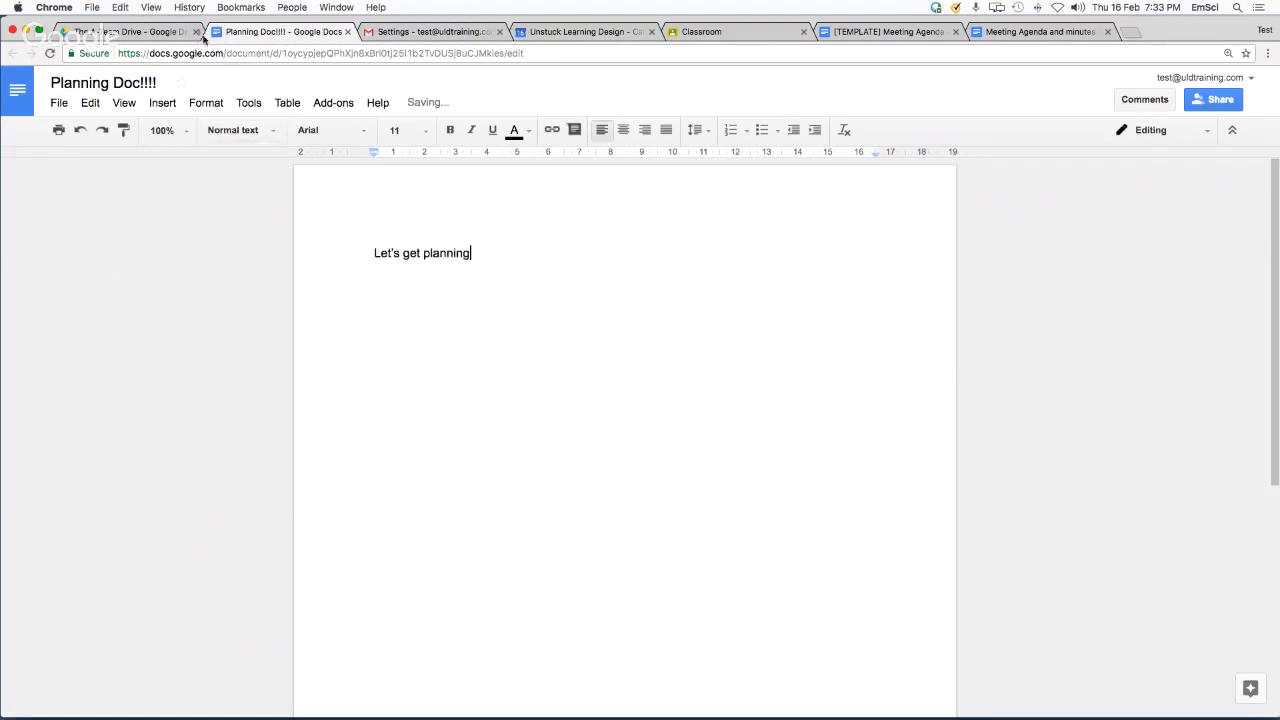
pyautogui.click(174, 36)
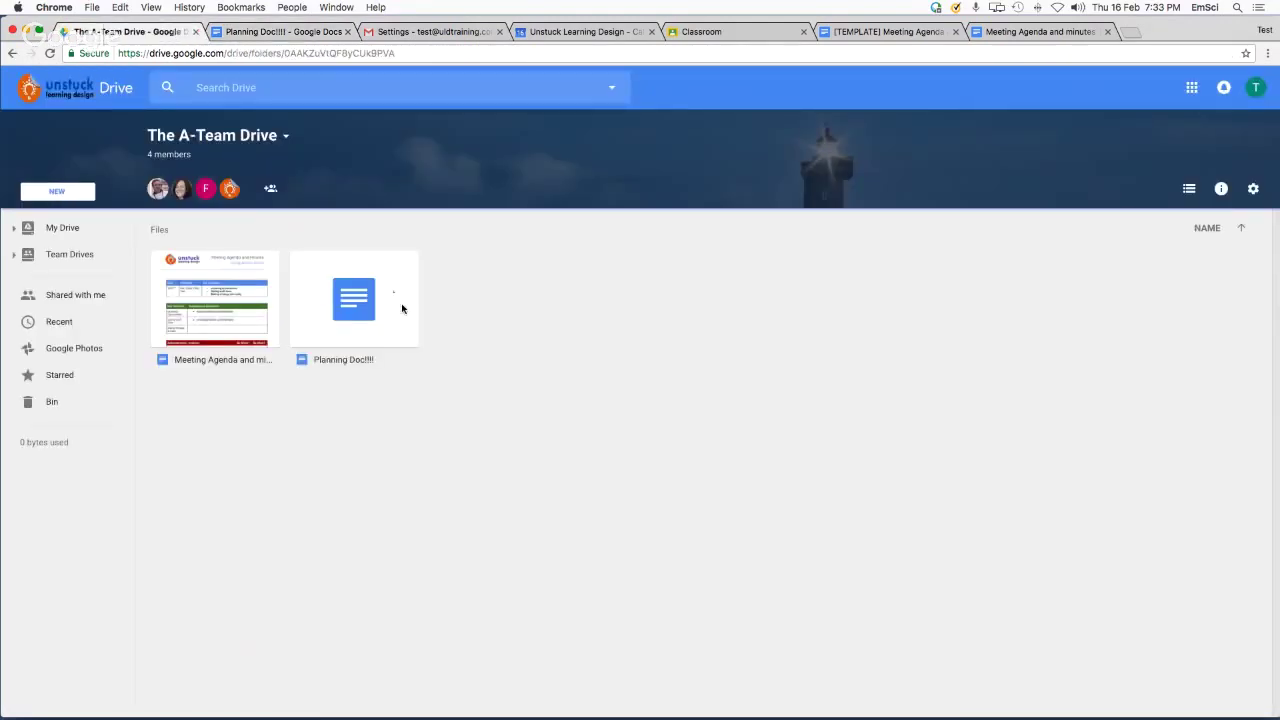
# Review who can access Planning Doc!!!!: link-sharing off, all four team drive members with Edit
pyautogui.click(368, 311)
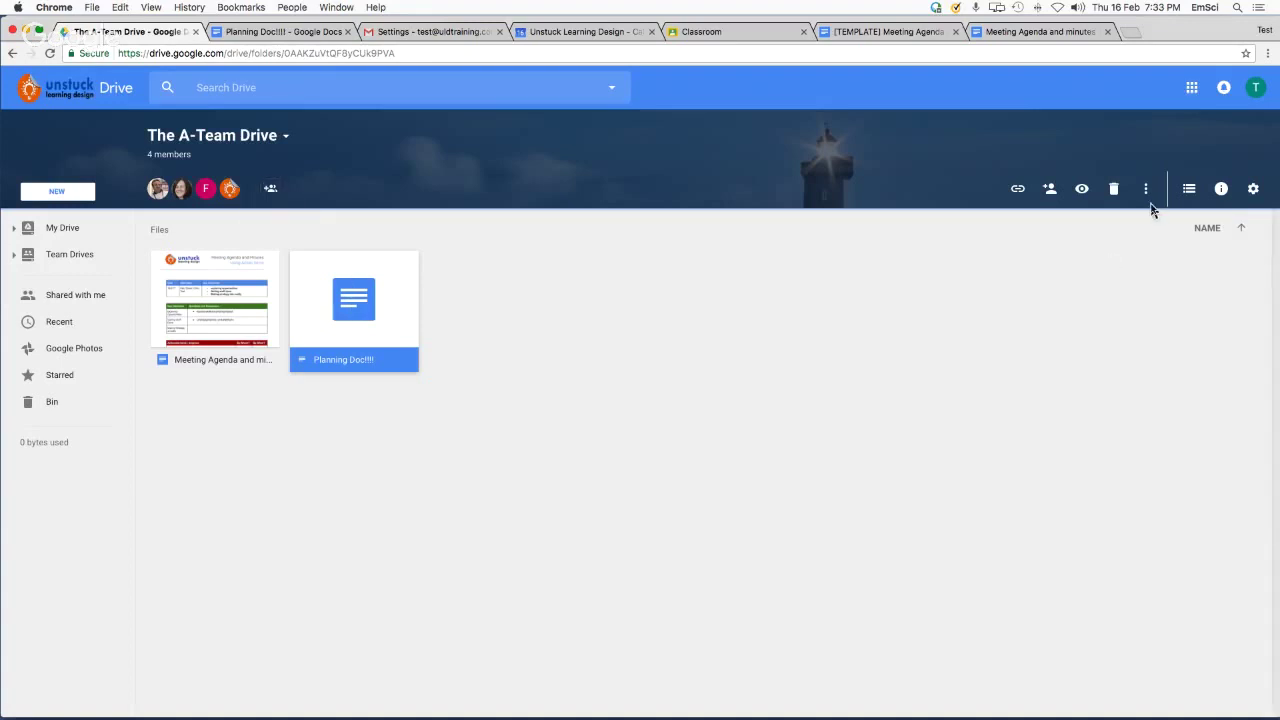
pyautogui.click(1049, 189)
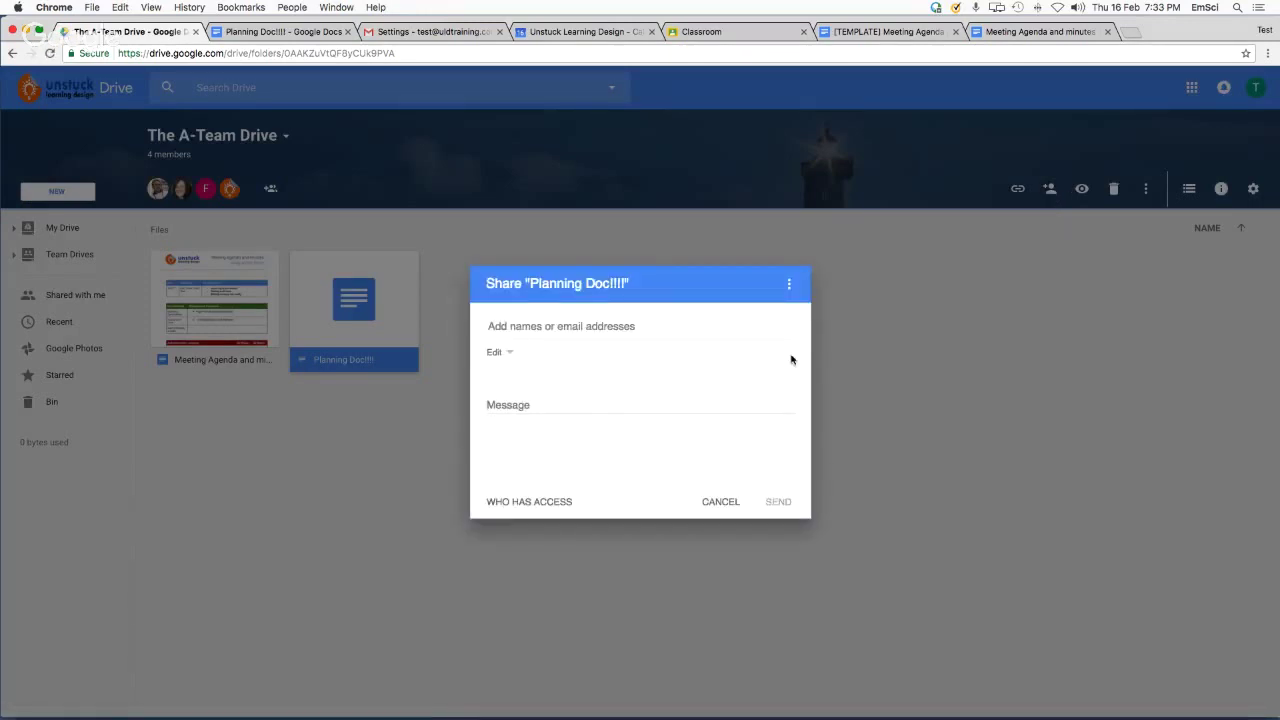
pyautogui.click(529, 505)
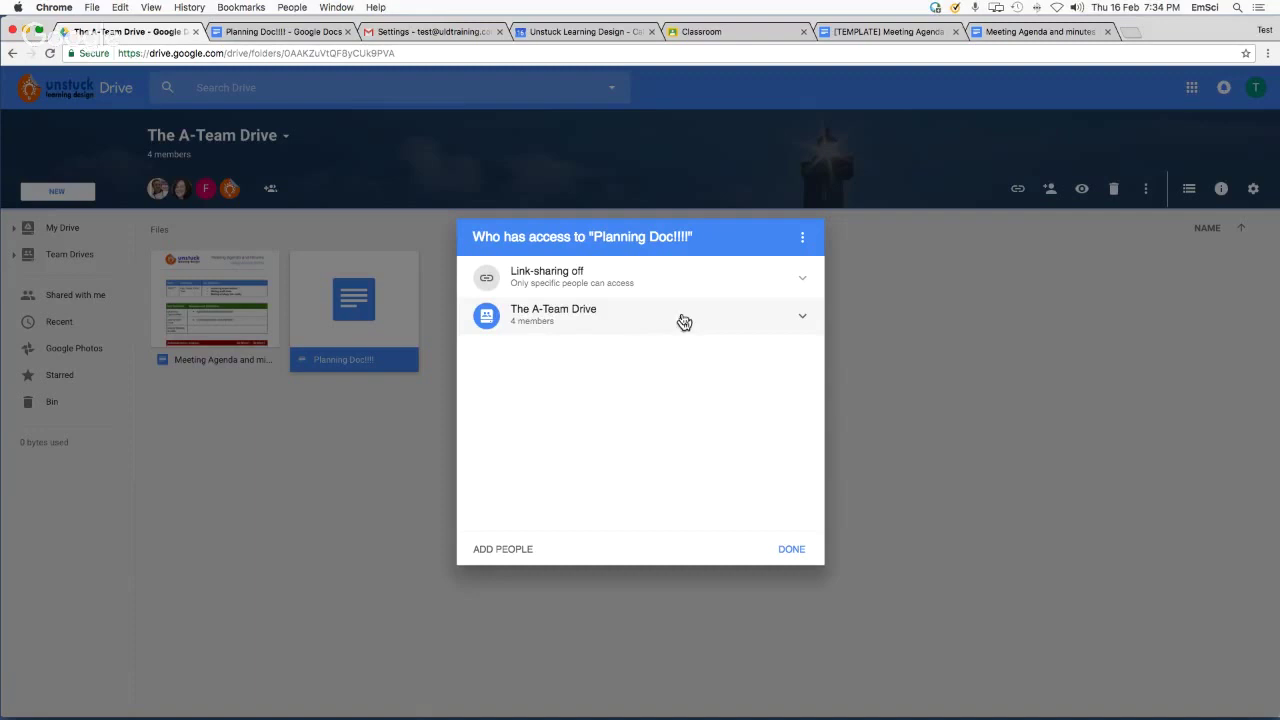
pyautogui.click(802, 320)
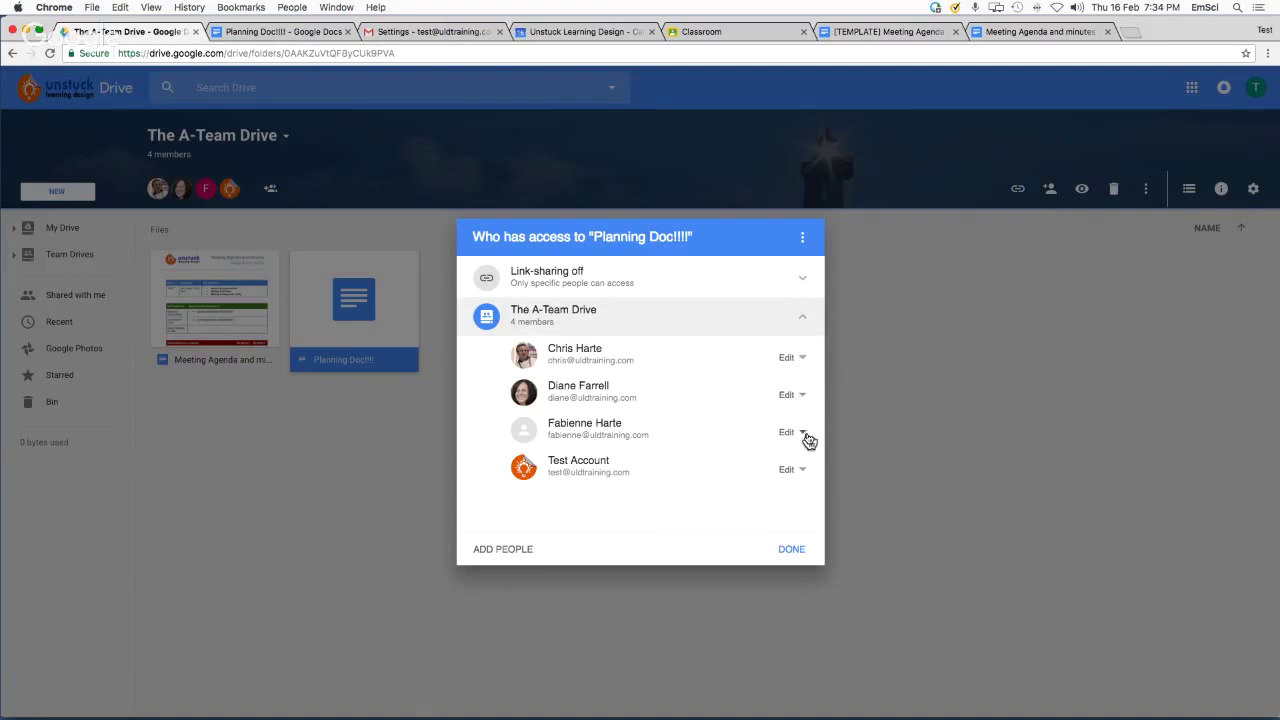
pyautogui.click(803, 397)
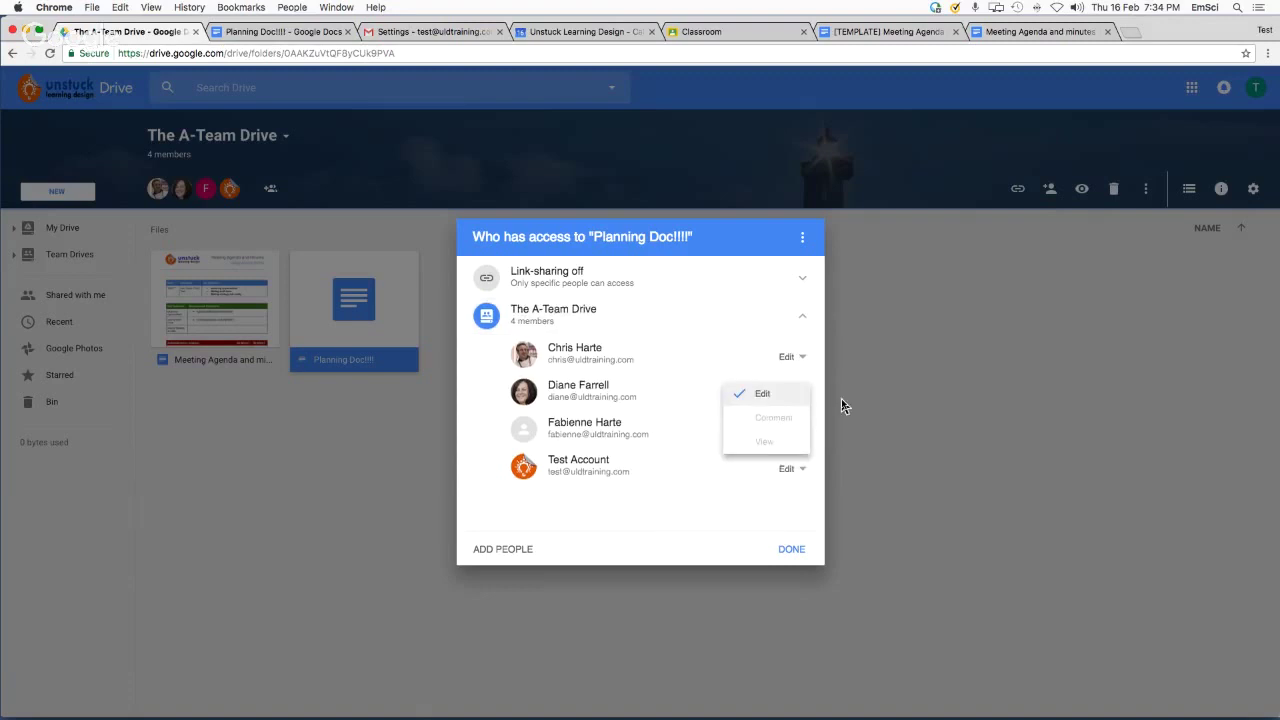
pyautogui.click(845, 404)
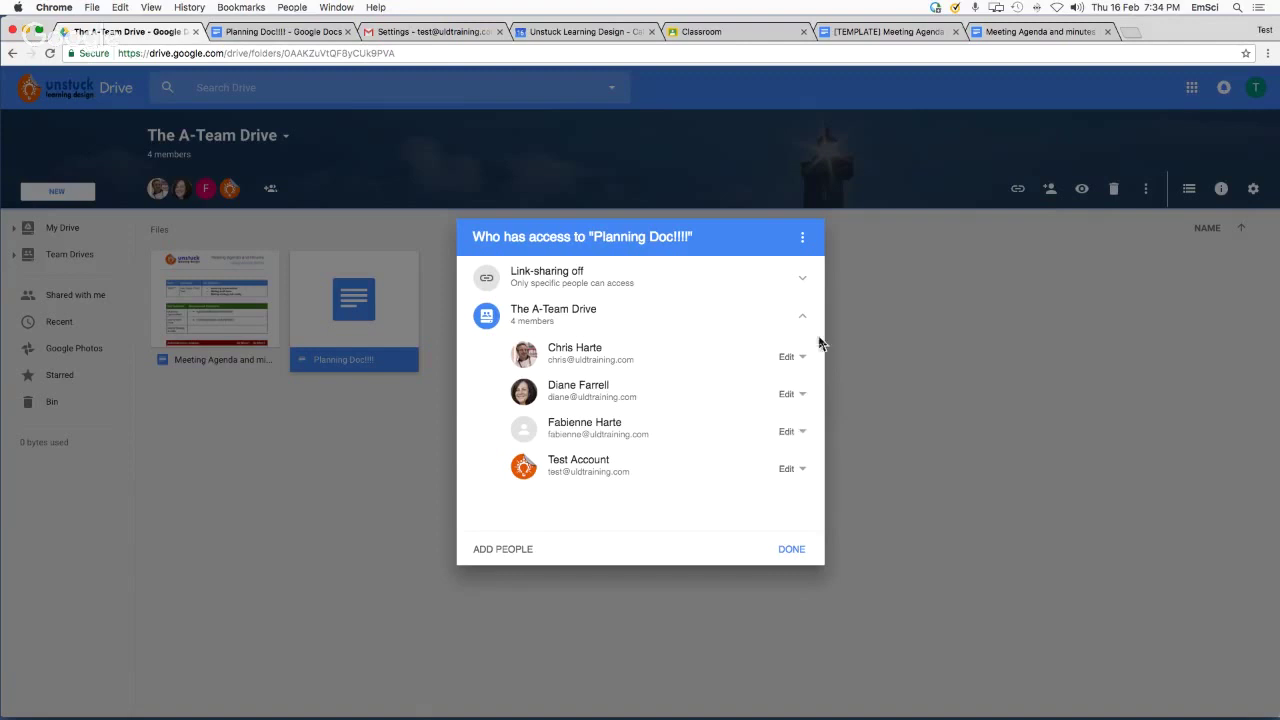
pyautogui.click(802, 238)
pyautogui.click(900, 276)
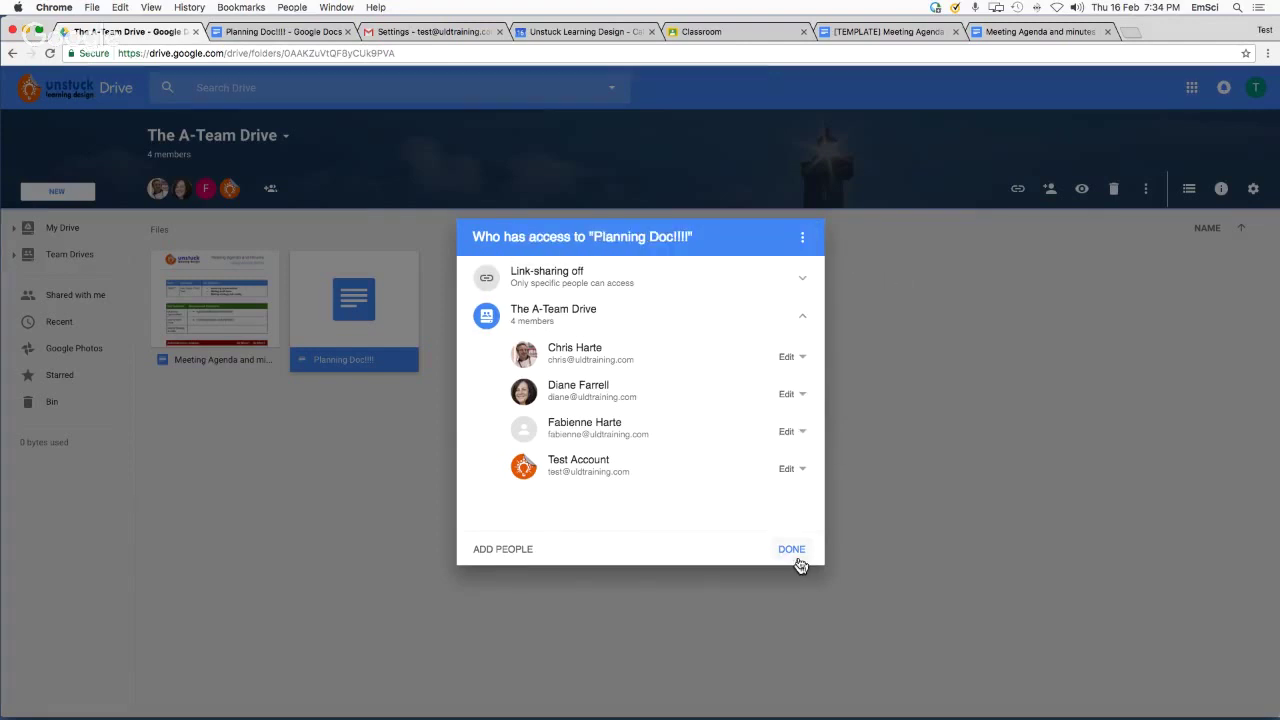
pyautogui.click(798, 560)
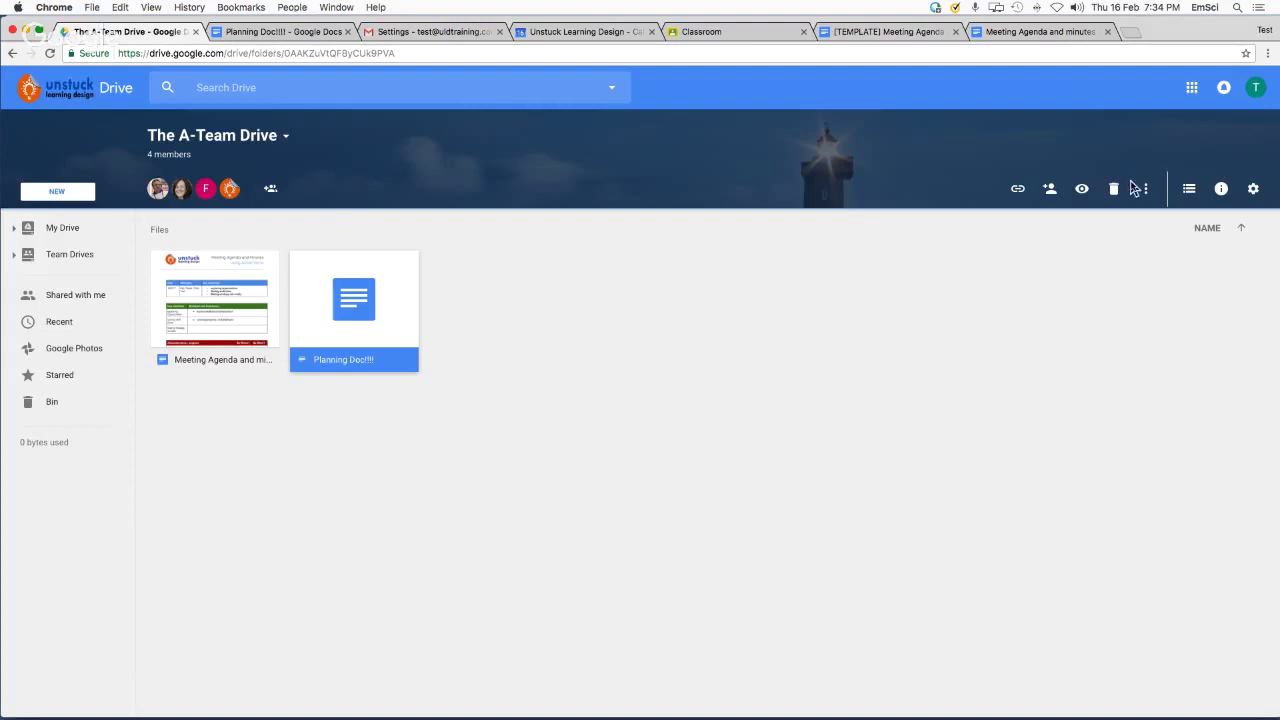
pyautogui.click(1049, 193)
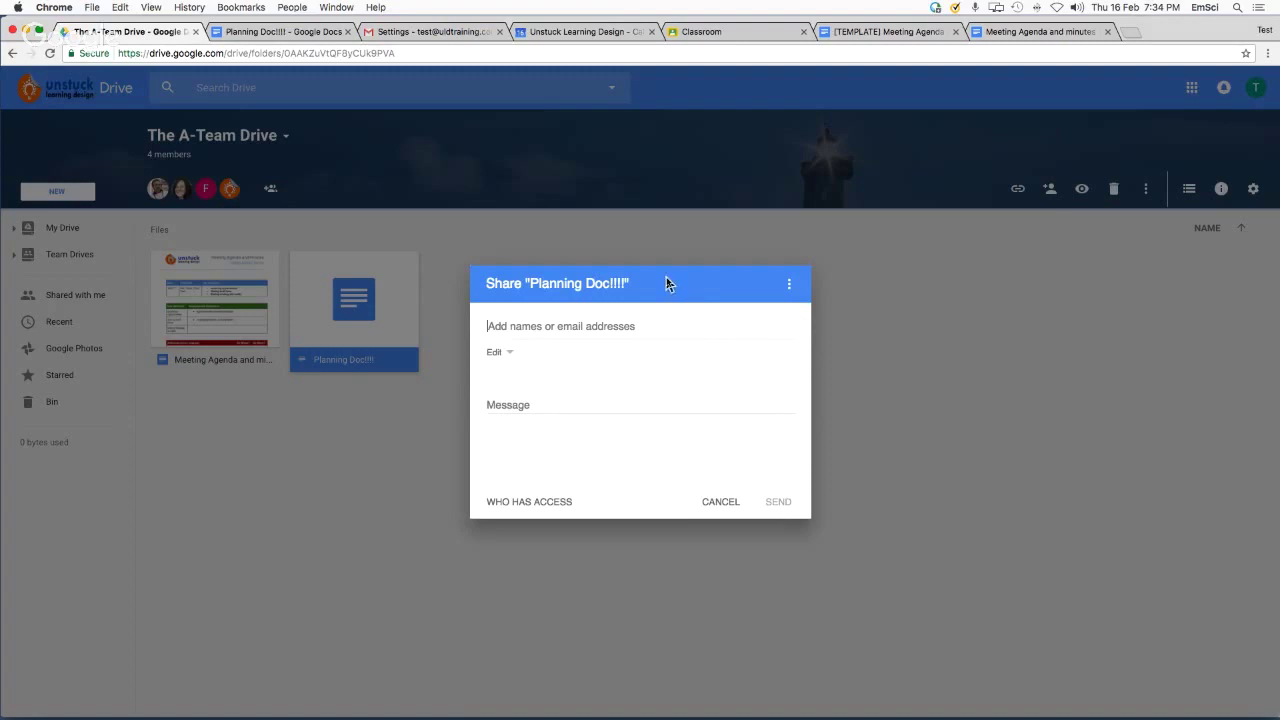
pyautogui.click(731, 504)
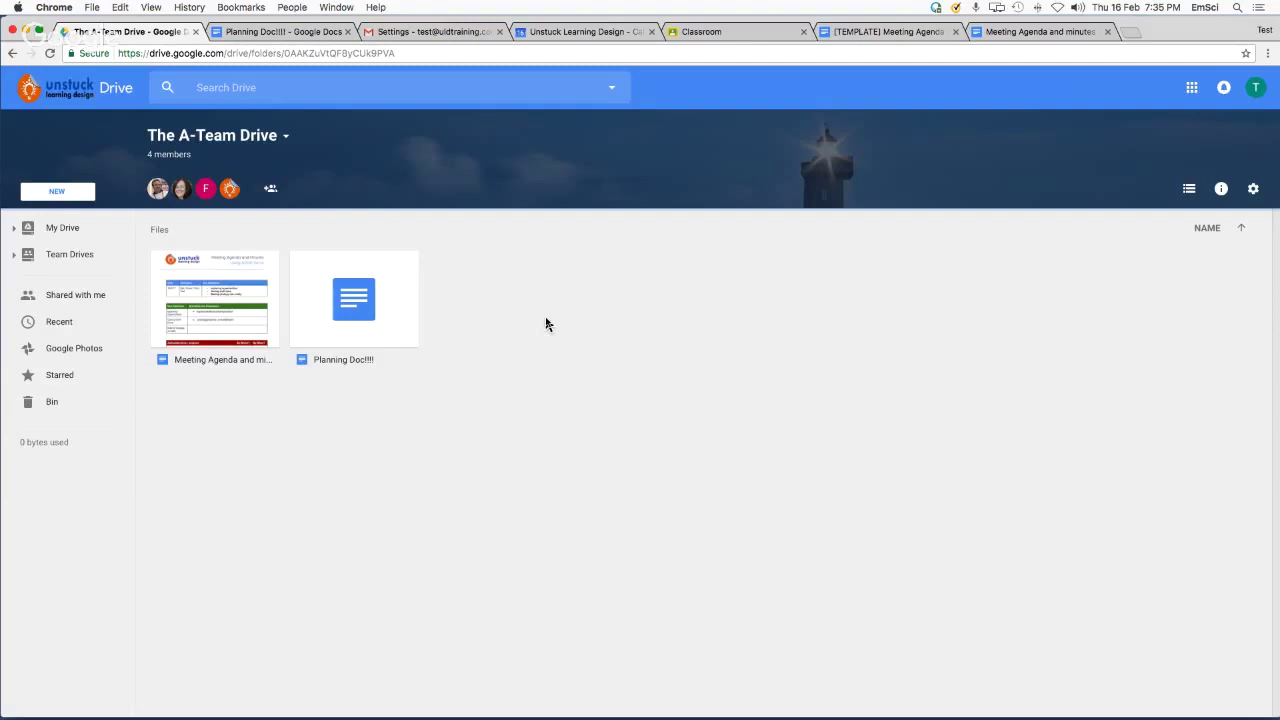
# Inspect The A-Team Drive's member list, leaving all four members at Full access unchanged
pyautogui.click(268, 195)
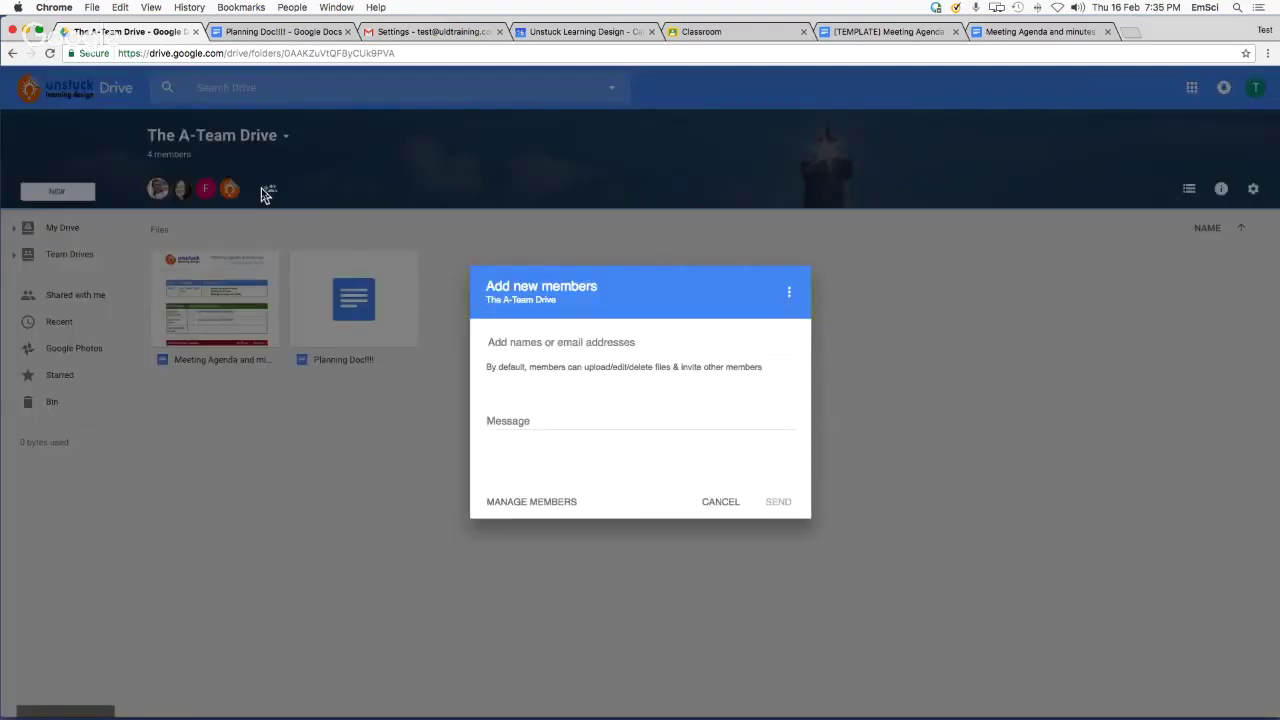
pyautogui.click(530, 503)
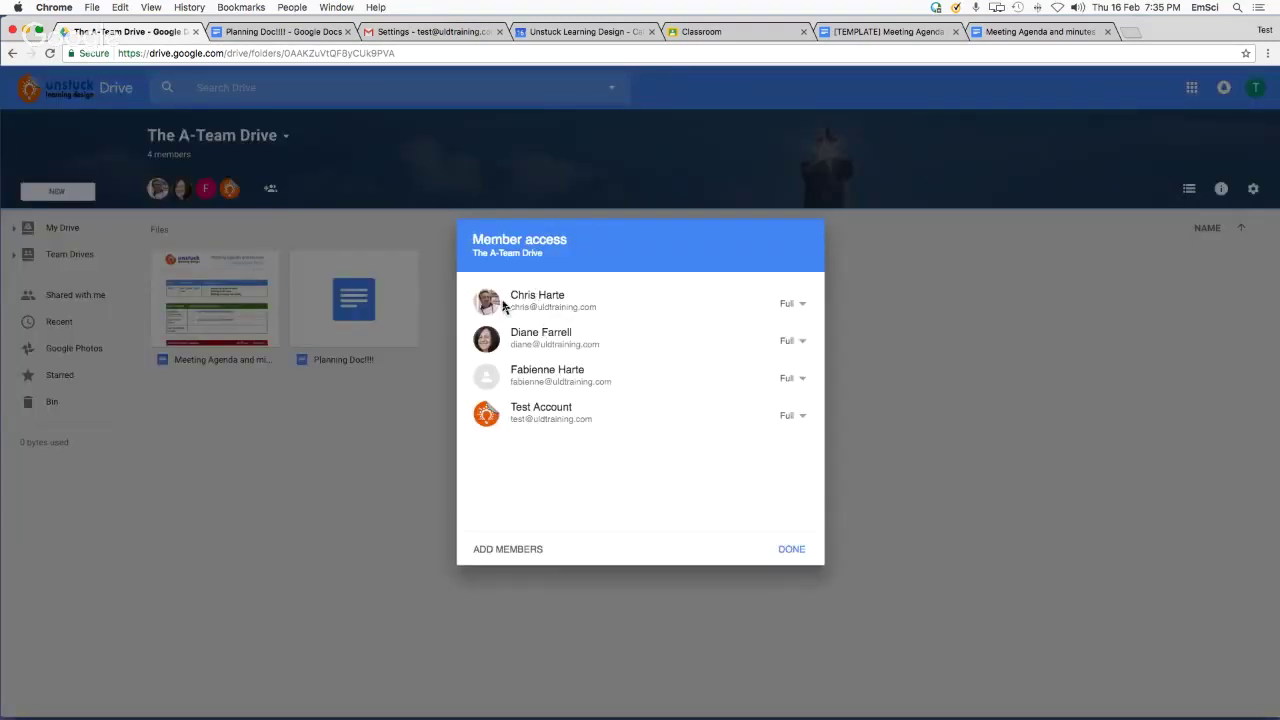
pyautogui.click(804, 345)
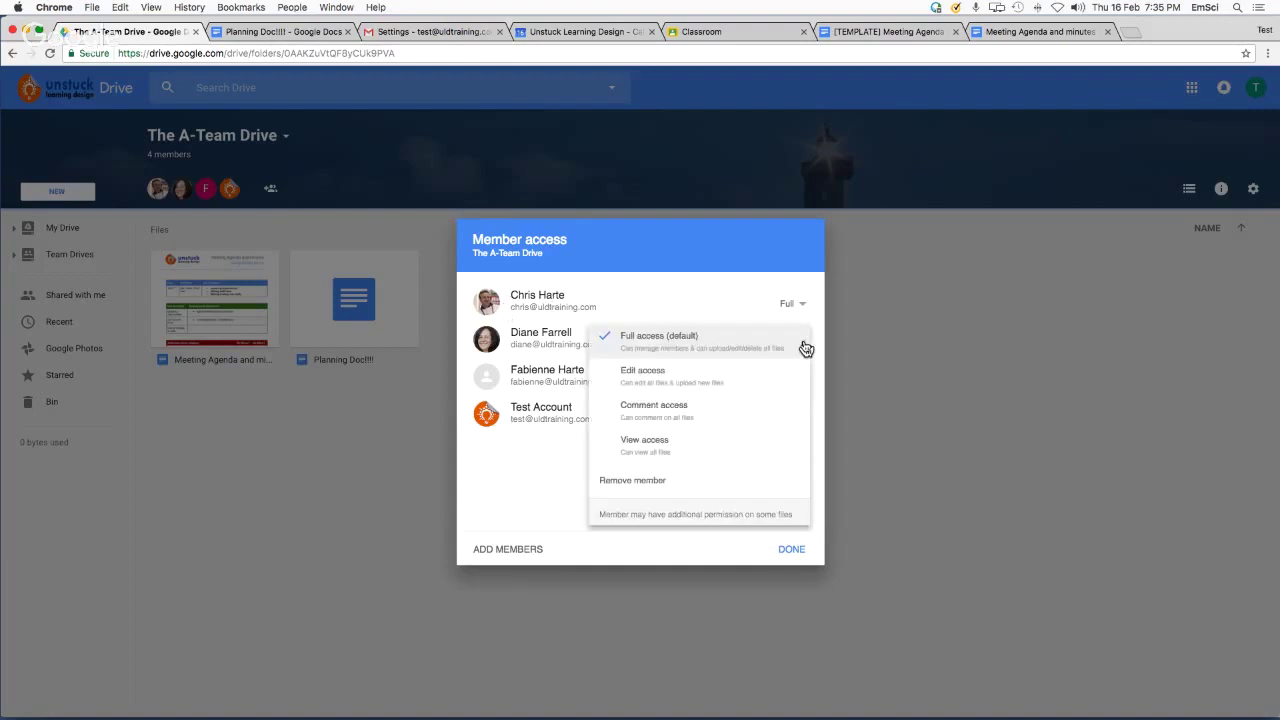
pyautogui.click(703, 272)
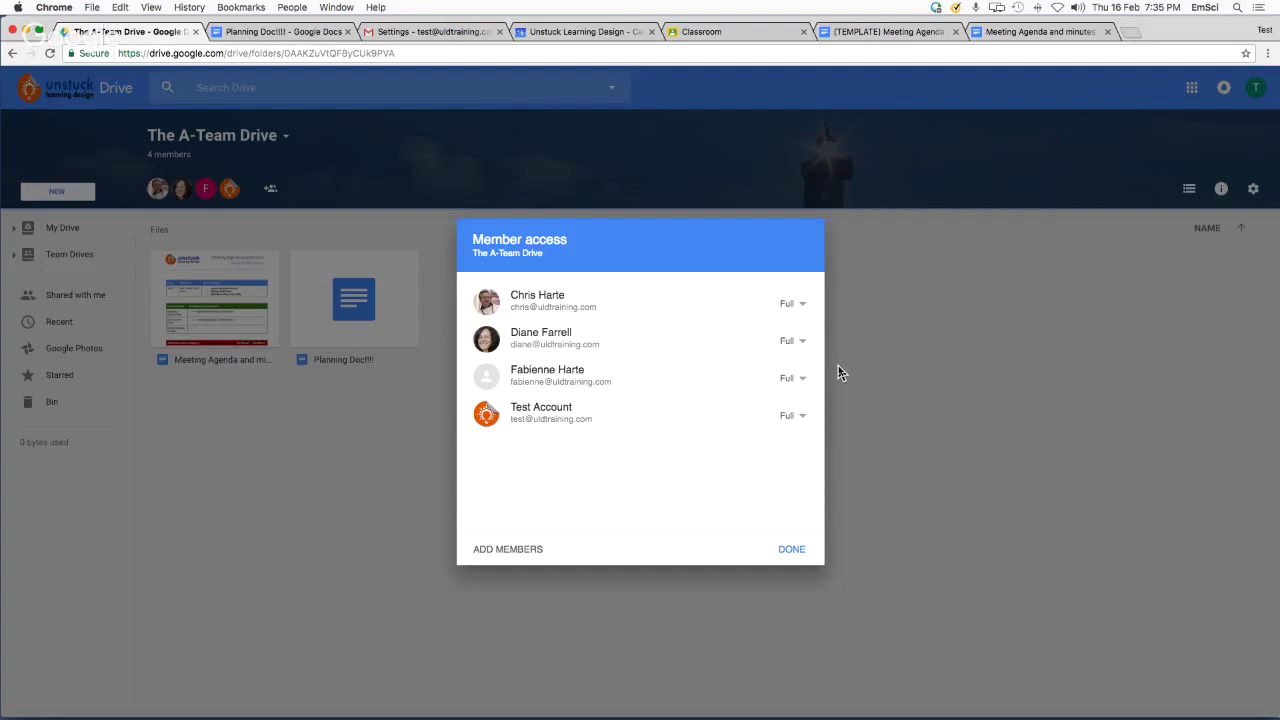
pyautogui.click(805, 310)
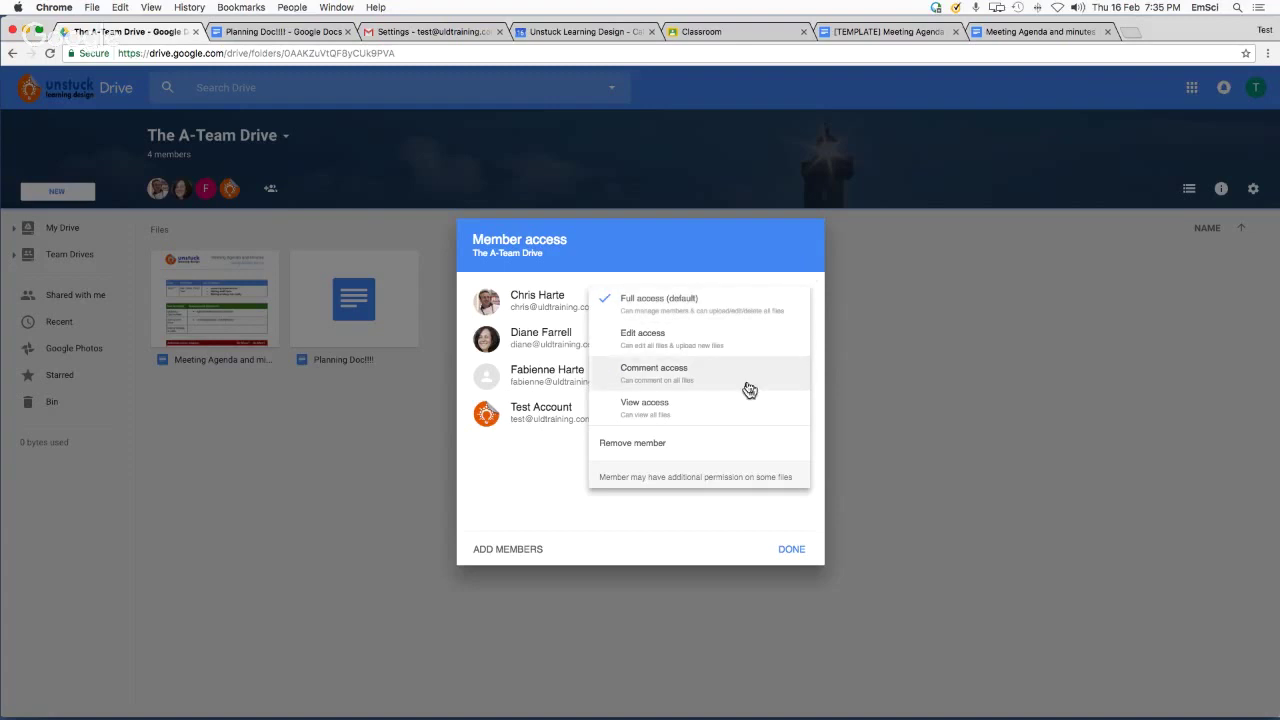
pyautogui.click(669, 289)
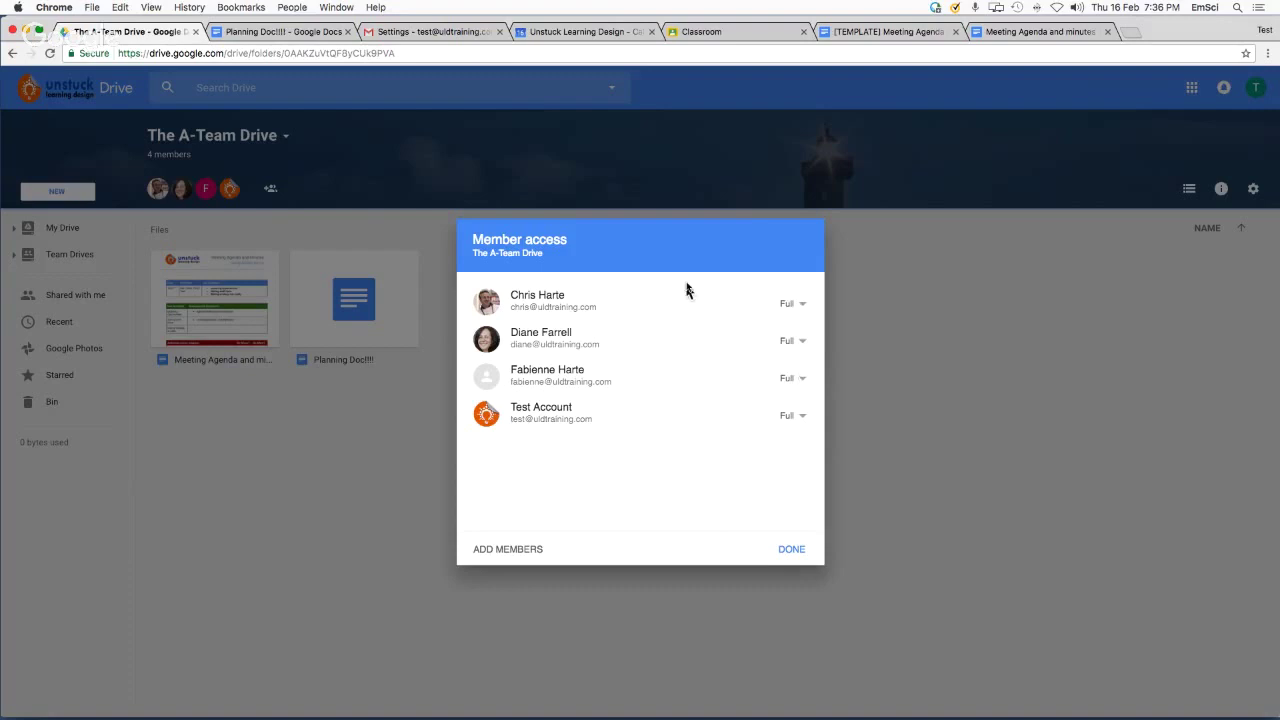
pyautogui.click(801, 306)
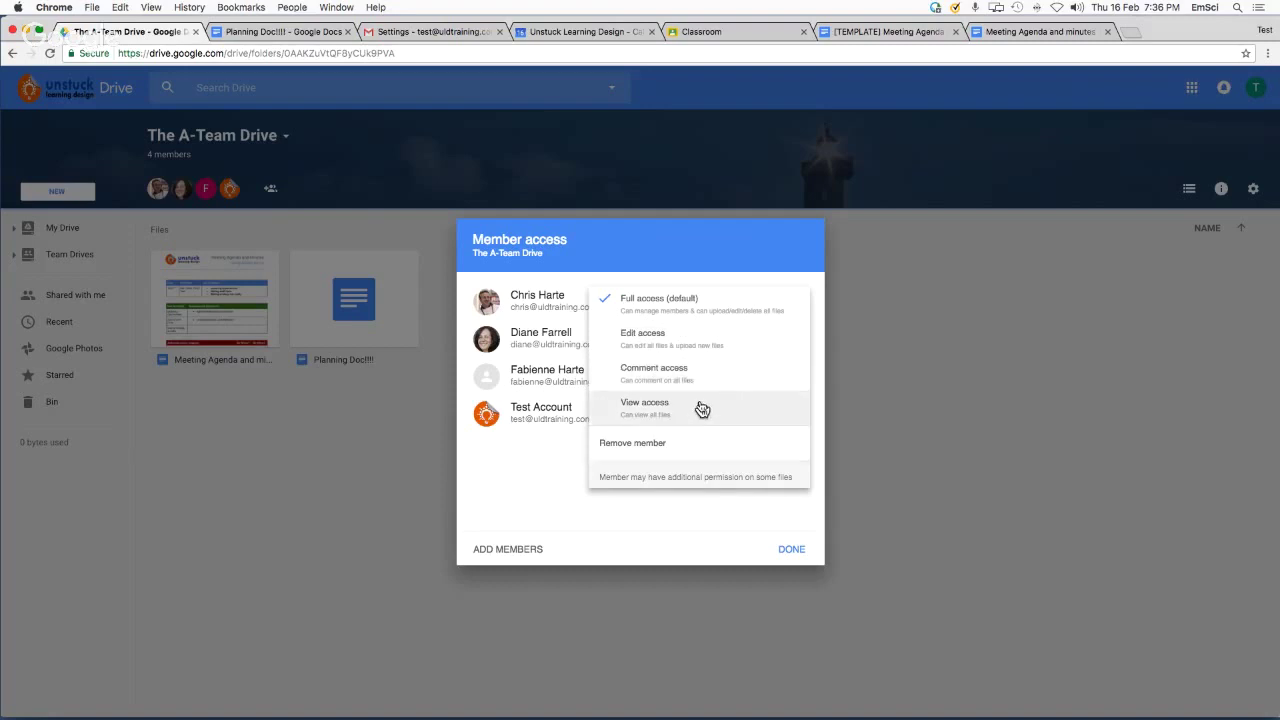
pyautogui.click(755, 513)
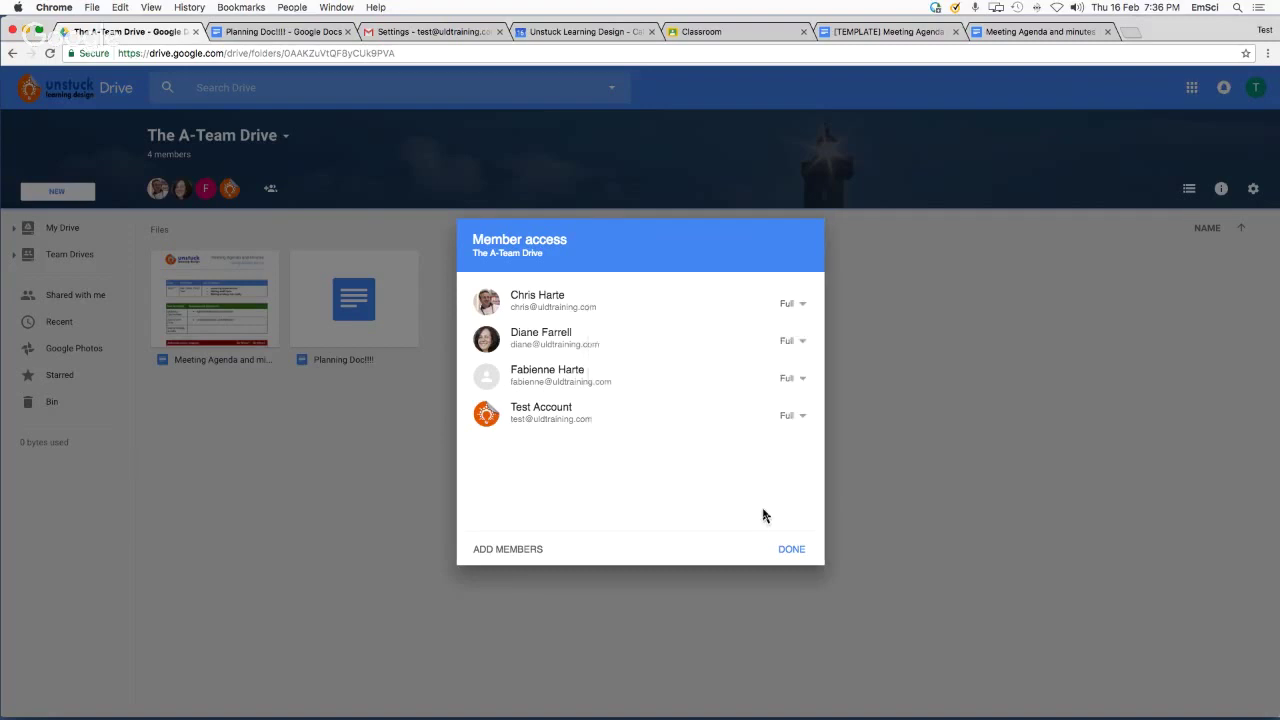
pyautogui.click(792, 550)
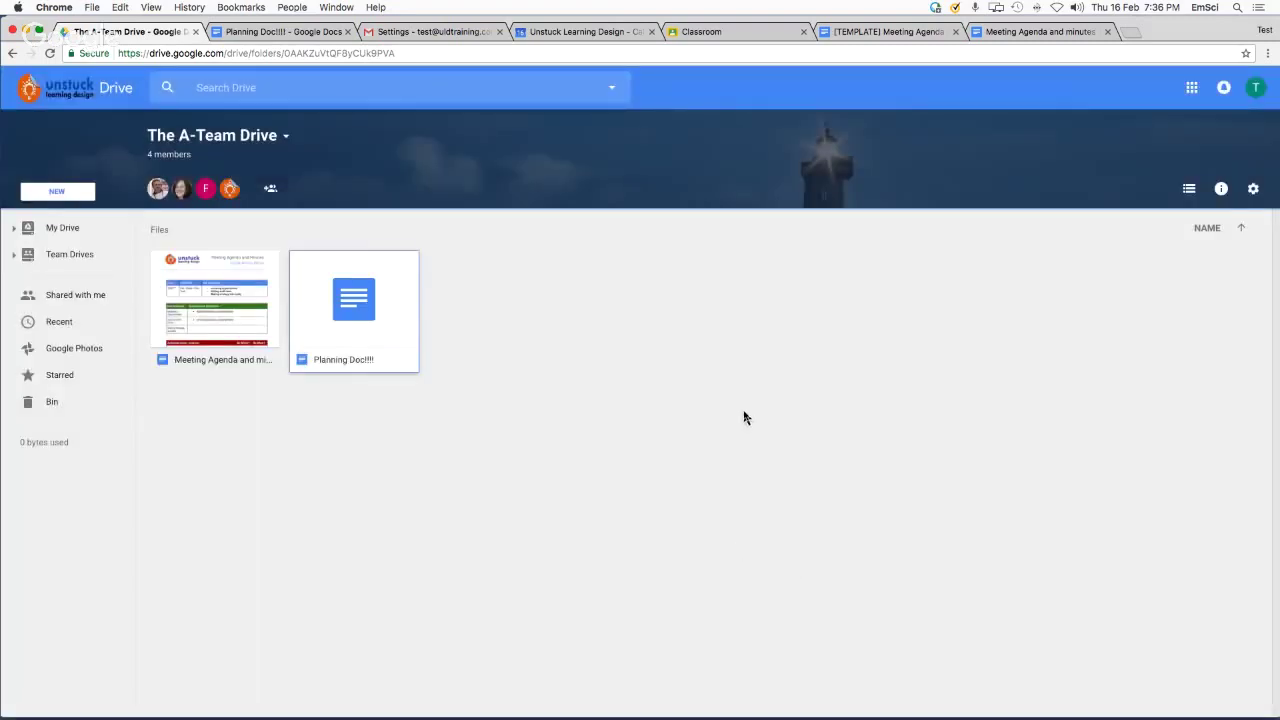
pyautogui.press('super+Tab')
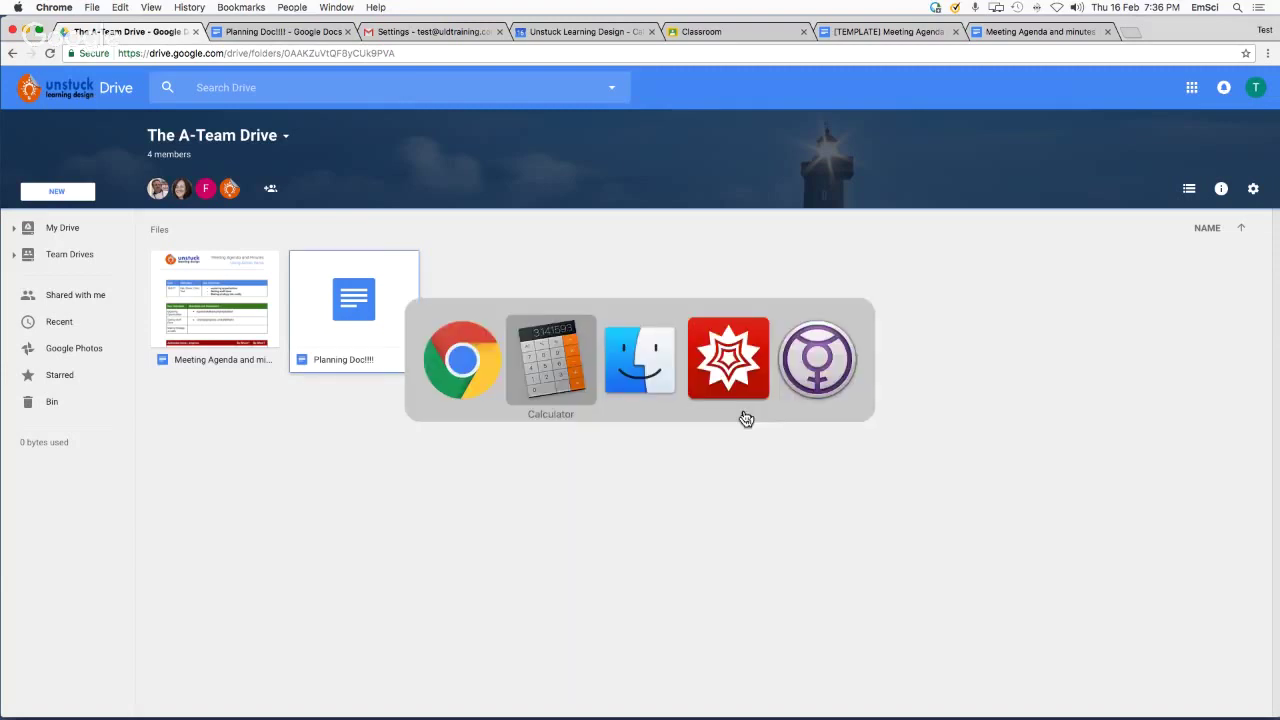
pyautogui.press('super+shift+Tab')
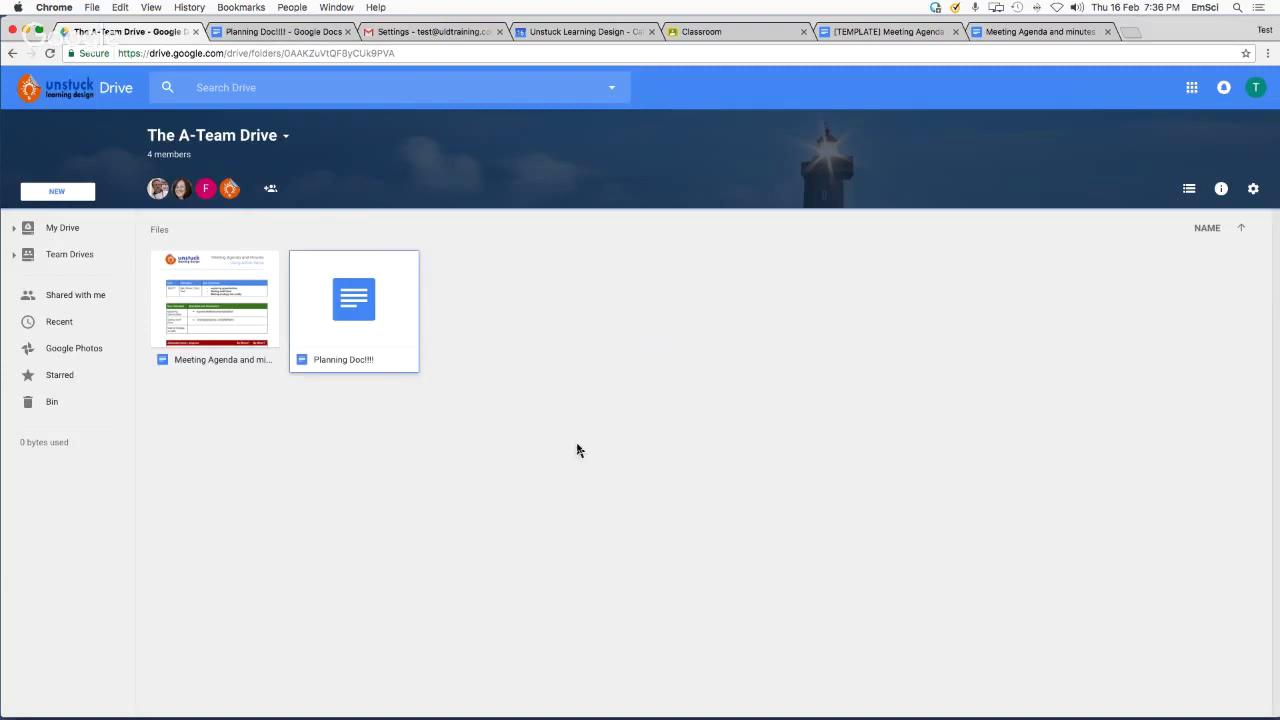
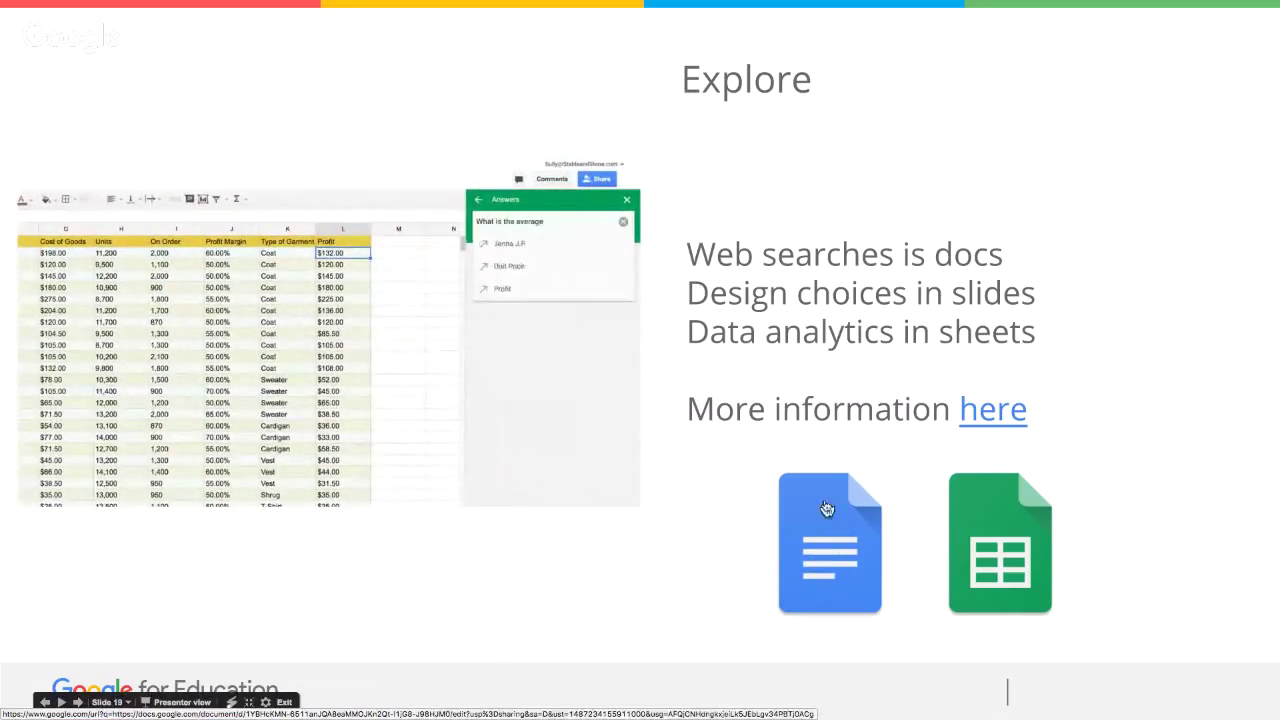
# Open the Shark Research document from the Google Docs link on the Explore slide
pyautogui.click(831, 549)
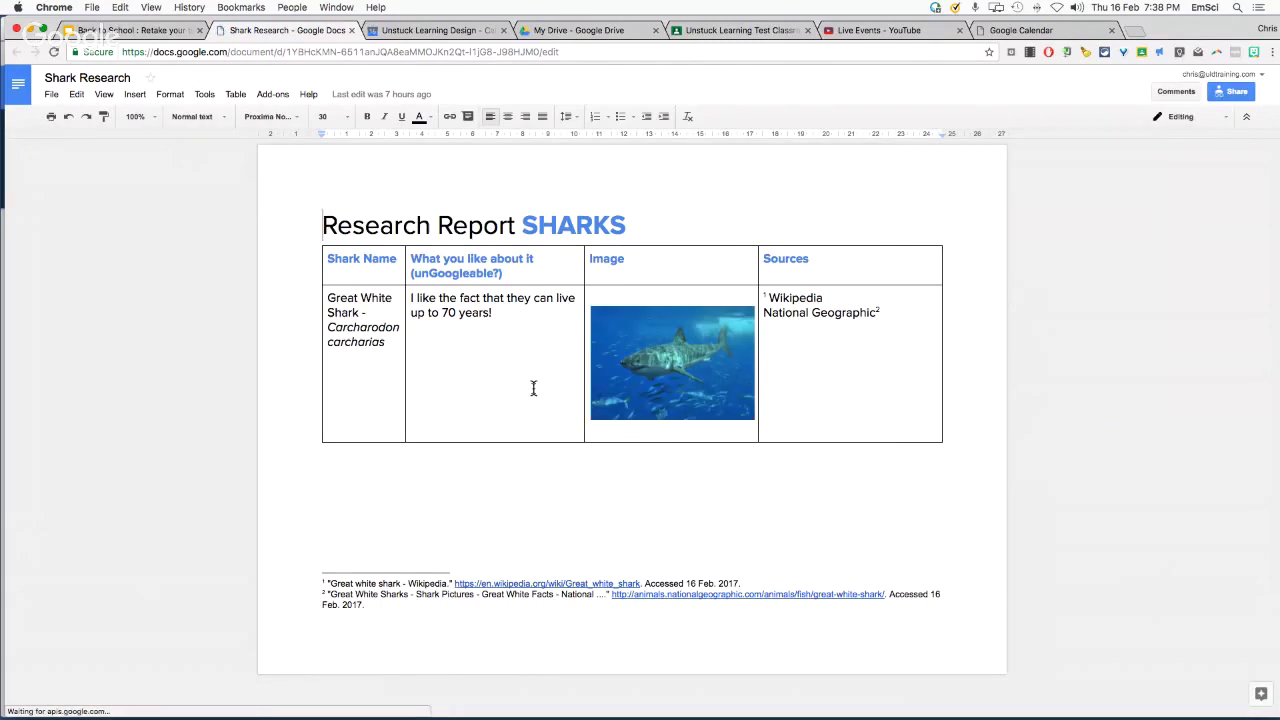
# Add a new row below the National Geographic Sources cell, naming it 'Hammer Head shark'
pyautogui.click(918, 417)
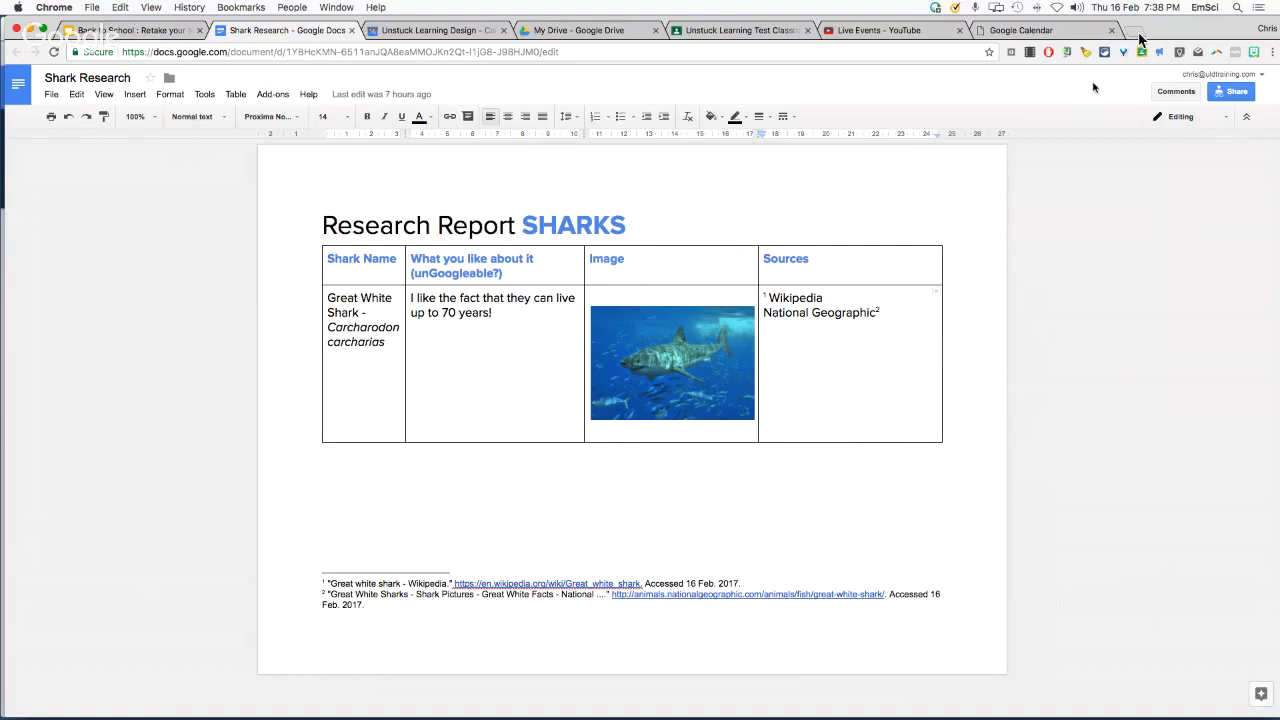
pyautogui.click(885, 414)
pyautogui.press('Tab')
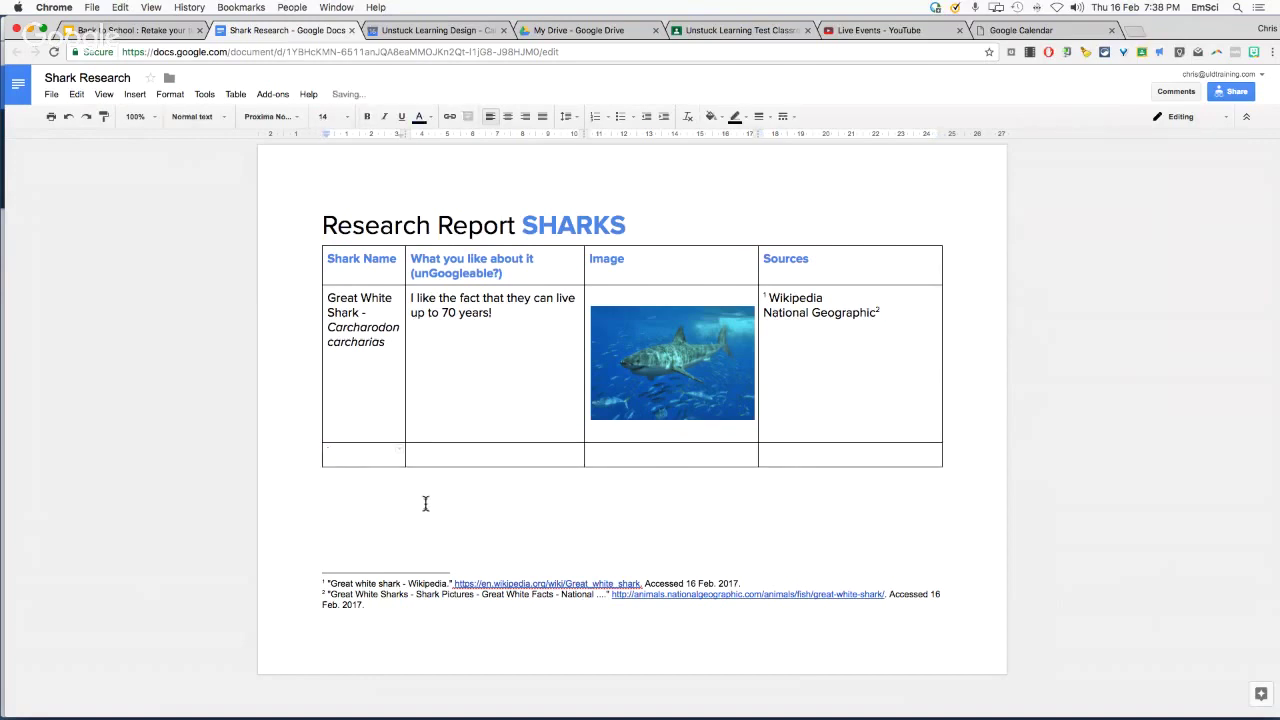
pyautogui.write('Hammer Head s')
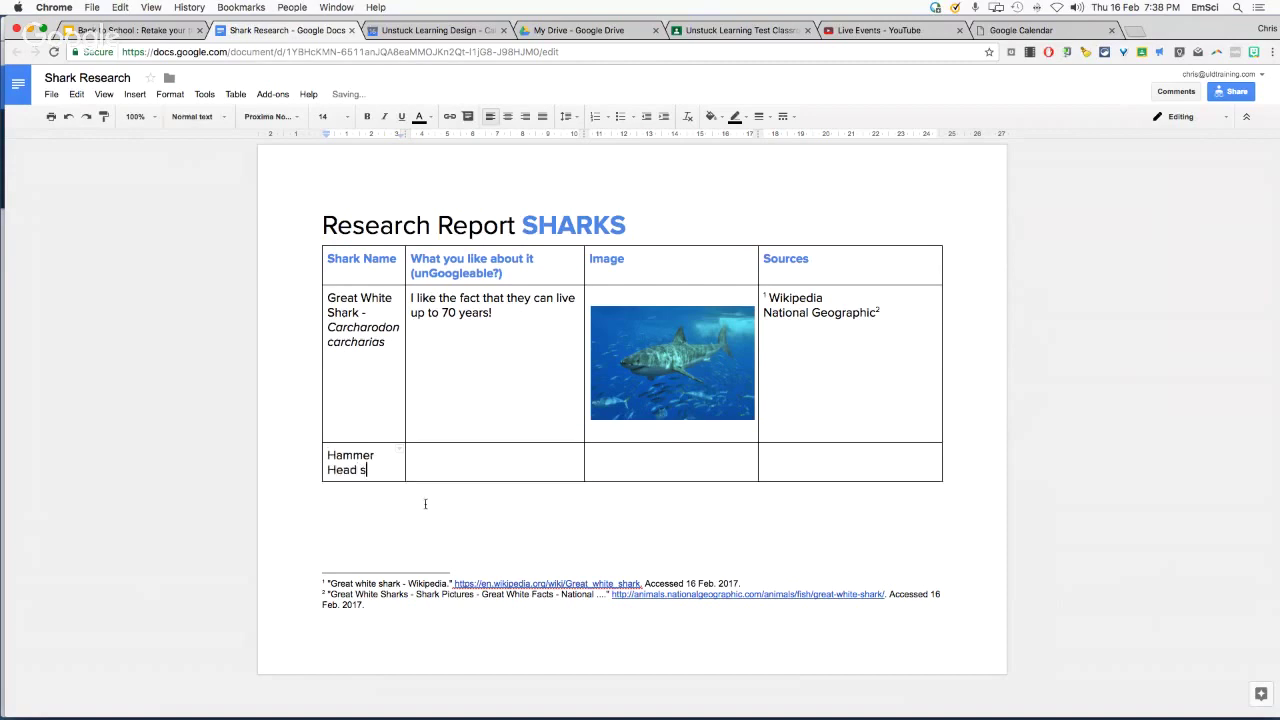
pyautogui.write('hark')
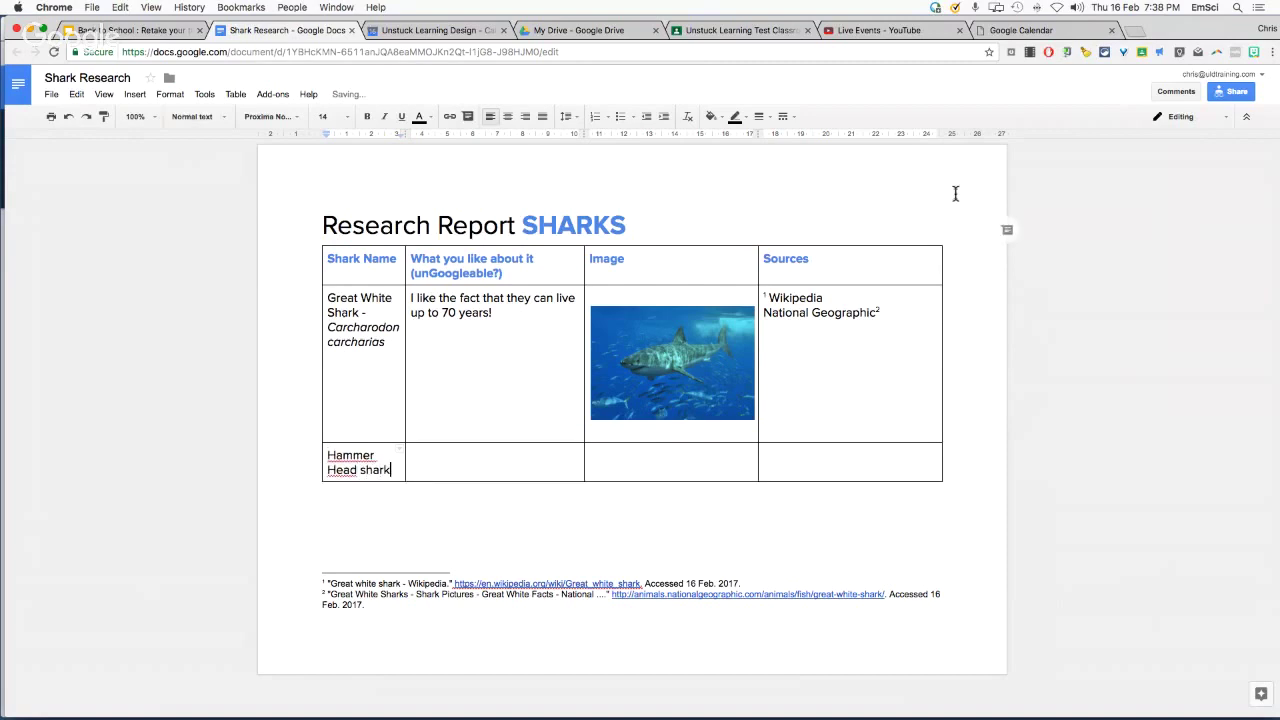
pyautogui.click(1132, 31)
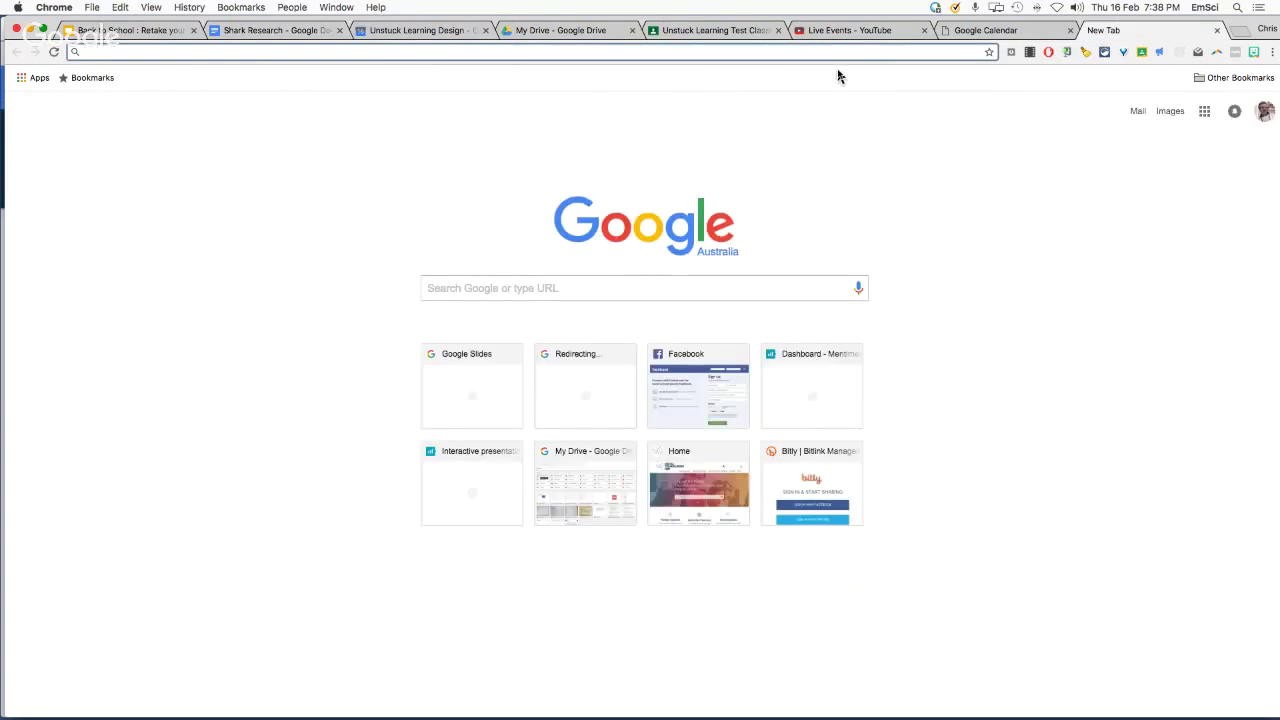
# Search Google Images for 'hammer head shark' and drag the first photo into the Image cell
pyautogui.write('hamm')
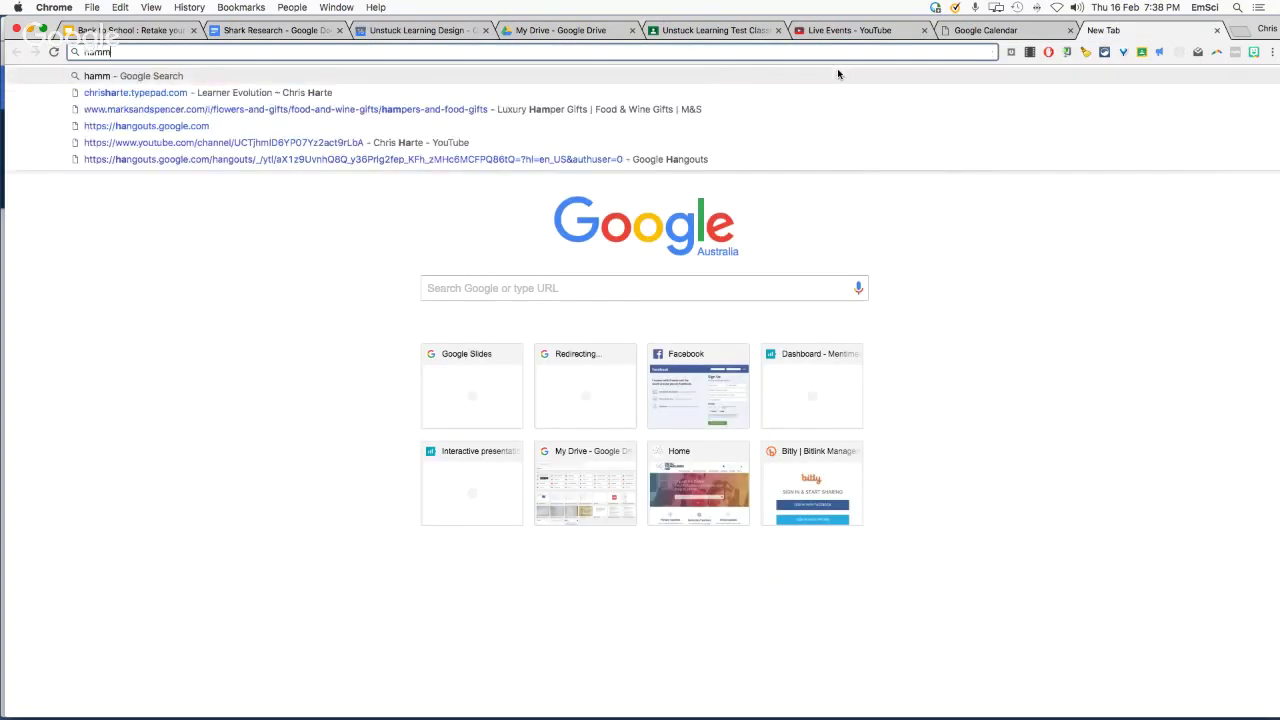
pyautogui.write('er head shark')
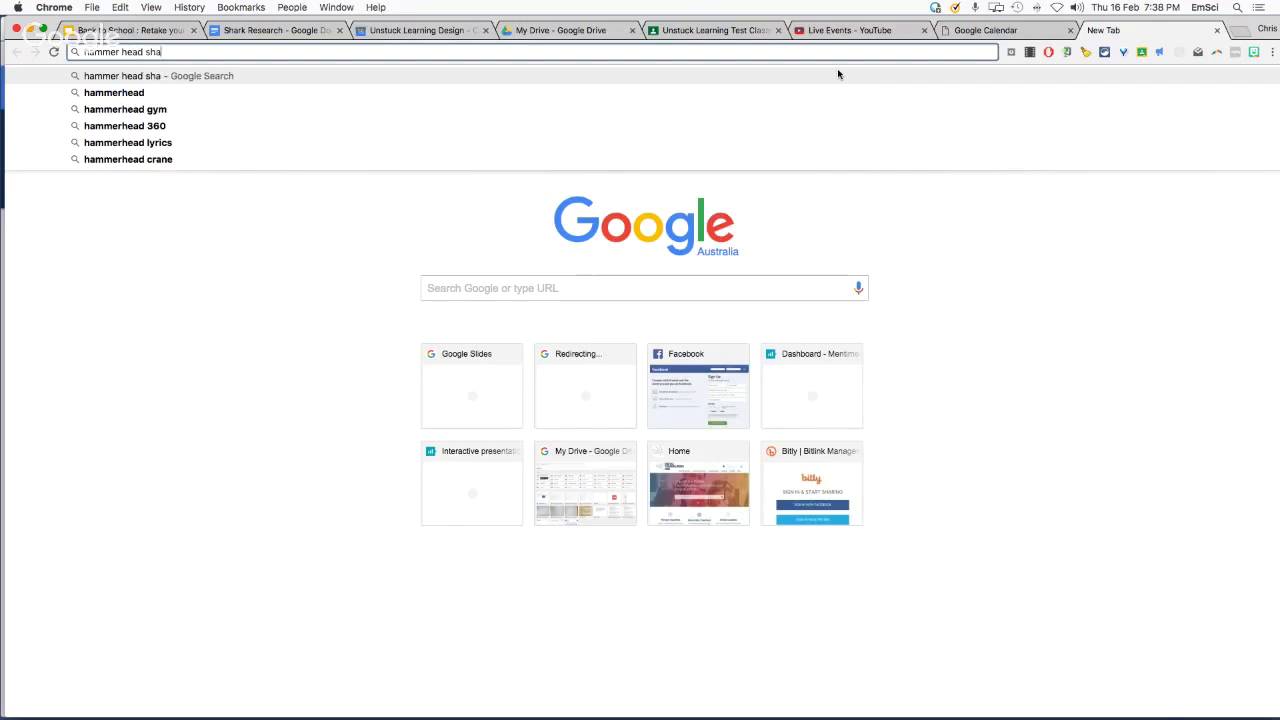
pyautogui.press('Return')
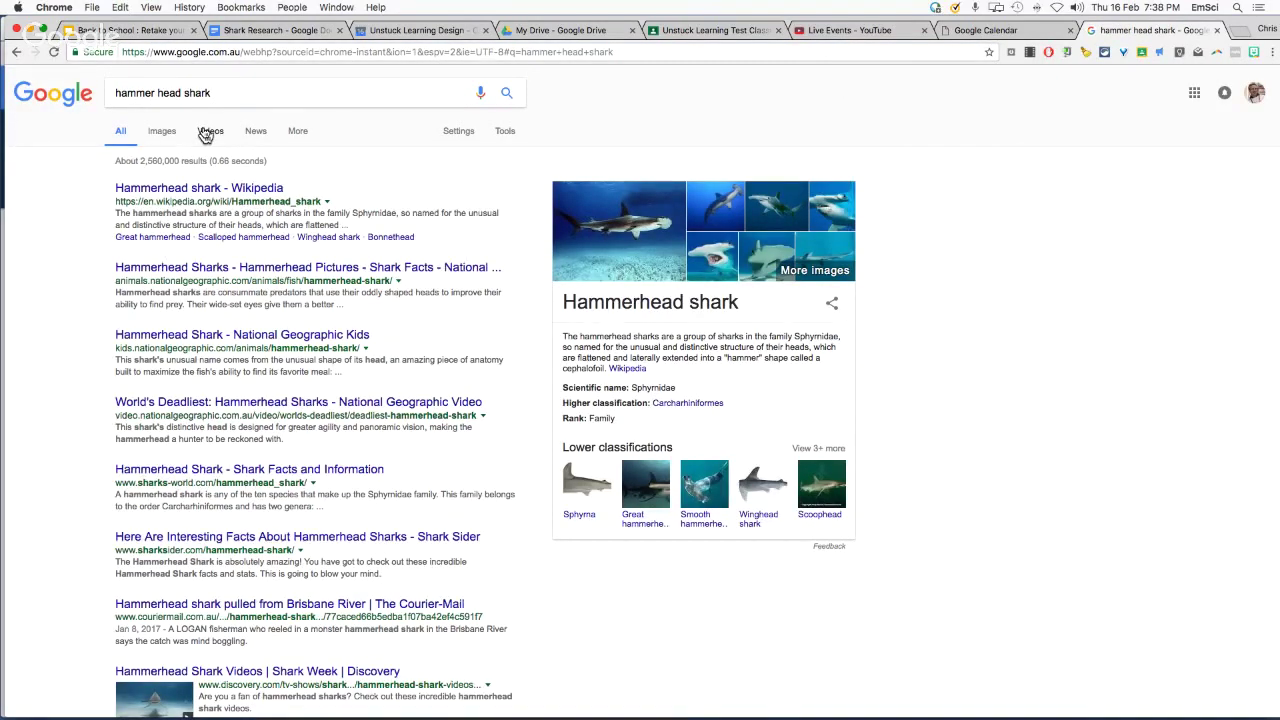
pyautogui.click(162, 131)
pyautogui.moveTo(150, 330); pyautogui.dragTo(672, 482)
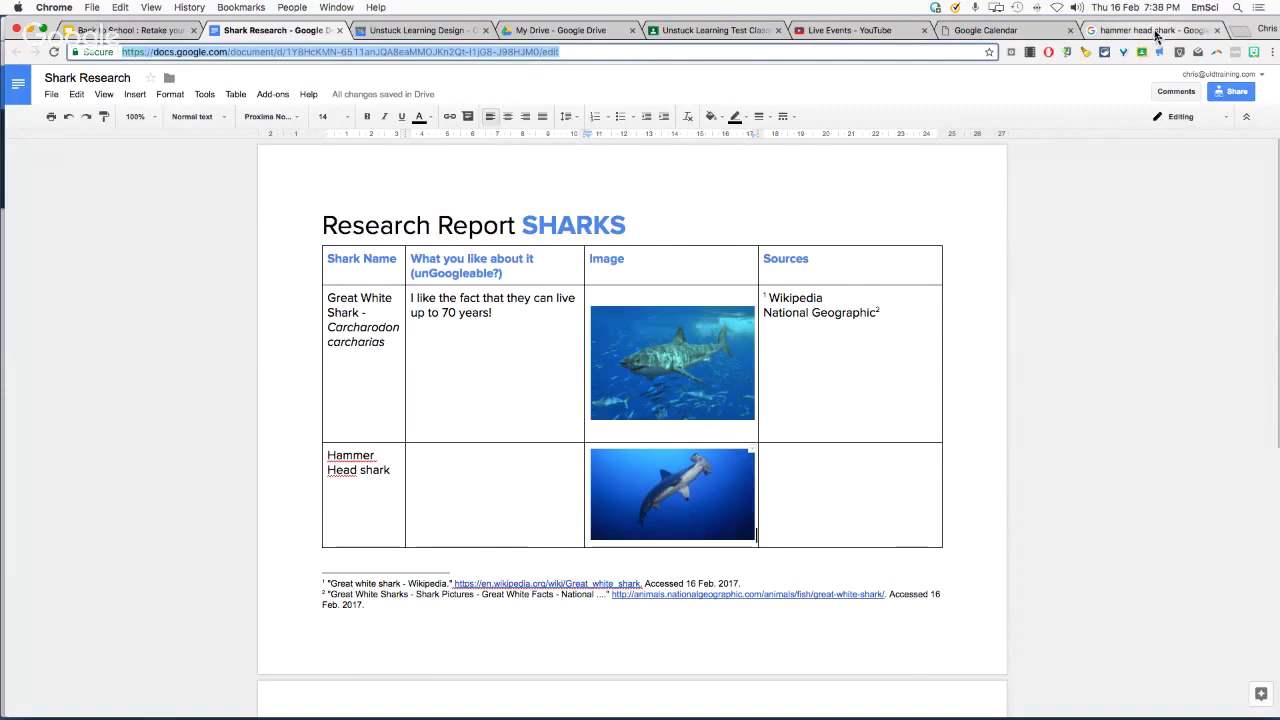
# Filter the hammer head shark images to Labeled for reuse and drag one into the Image cell
pyautogui.click(1155, 31)
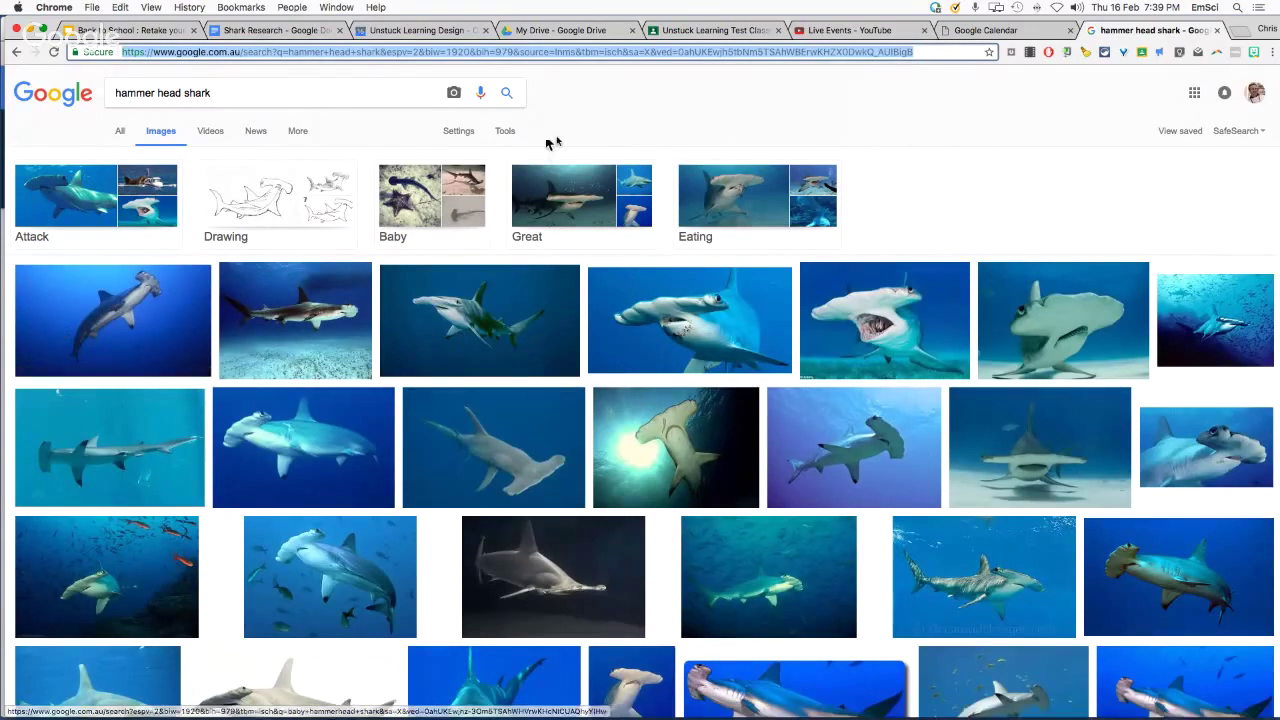
pyautogui.click(507, 134)
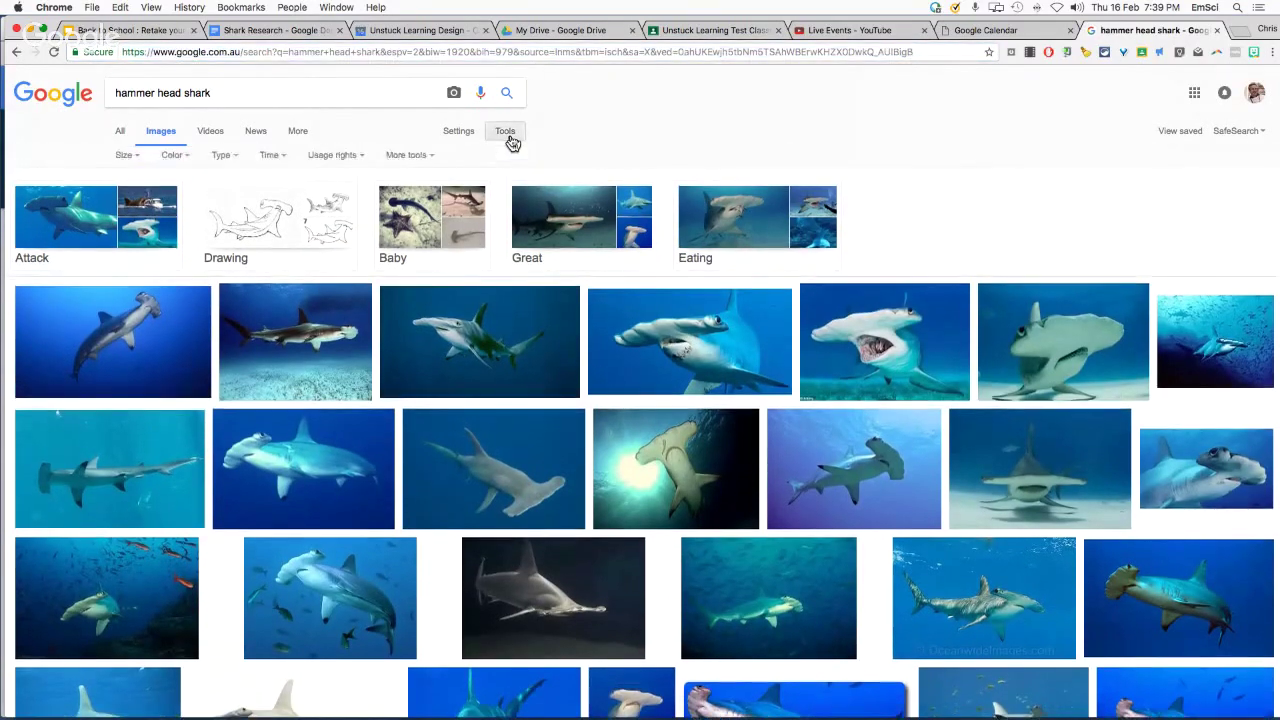
pyautogui.click(347, 163)
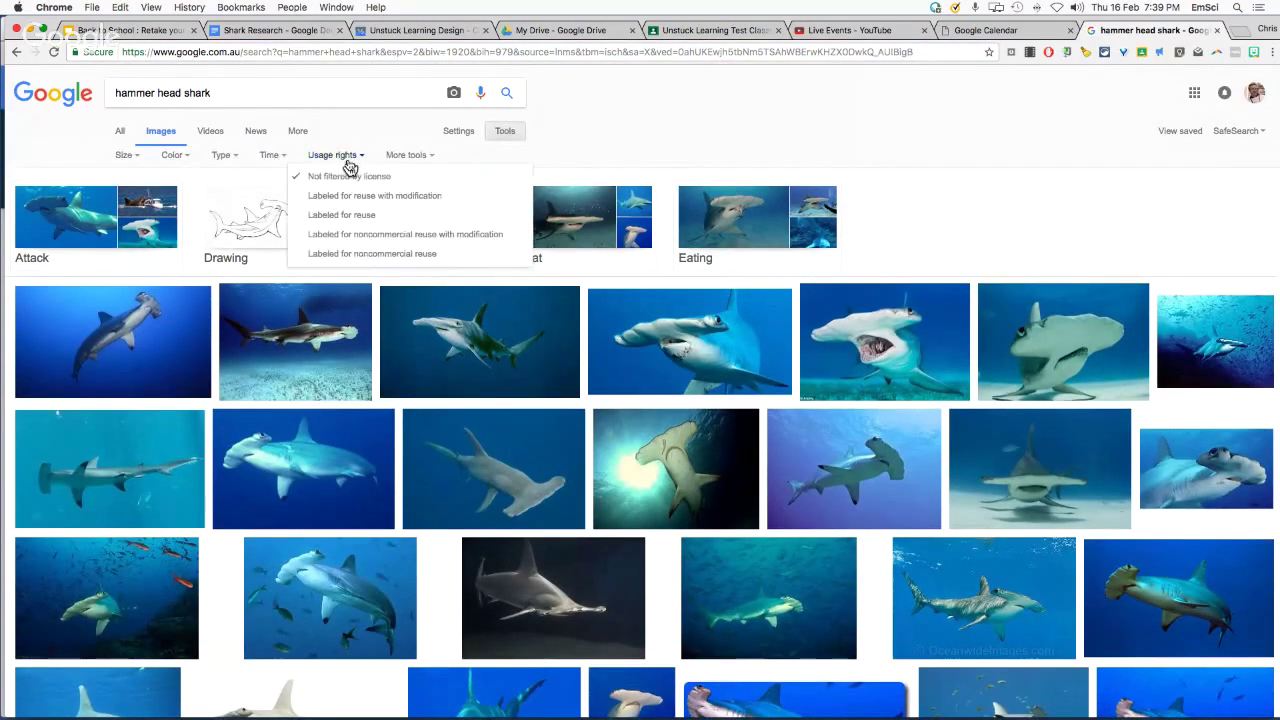
pyautogui.click(358, 217)
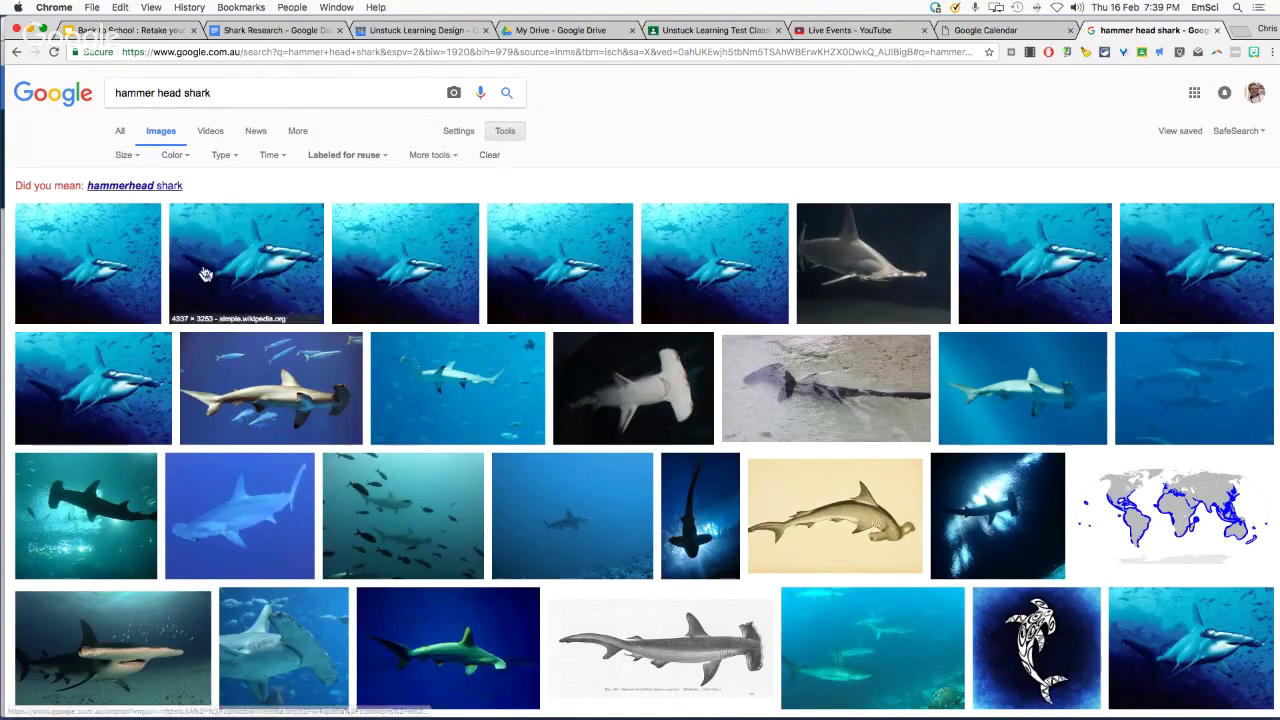
pyautogui.moveTo(77, 291); pyautogui.dragTo(651, 489)
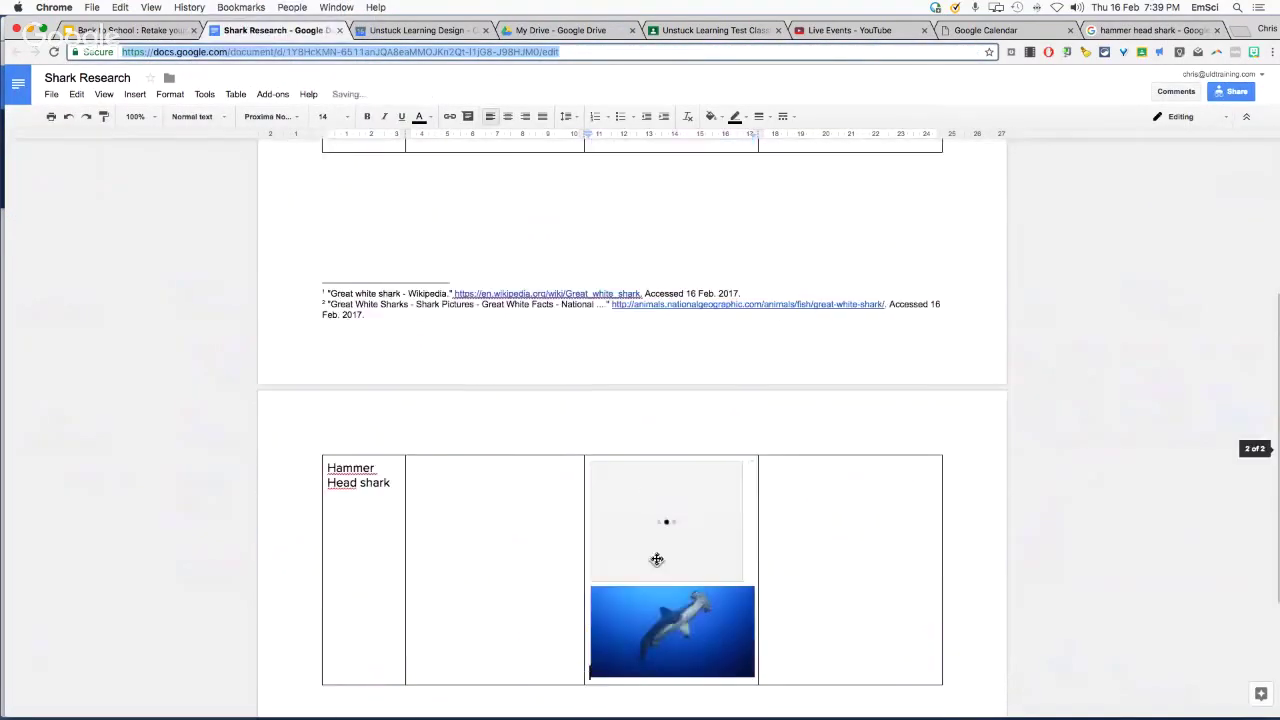
# Delete the older hammerhead photo so only the reuse-labelled image stays in the cell
pyautogui.click(690, 640)
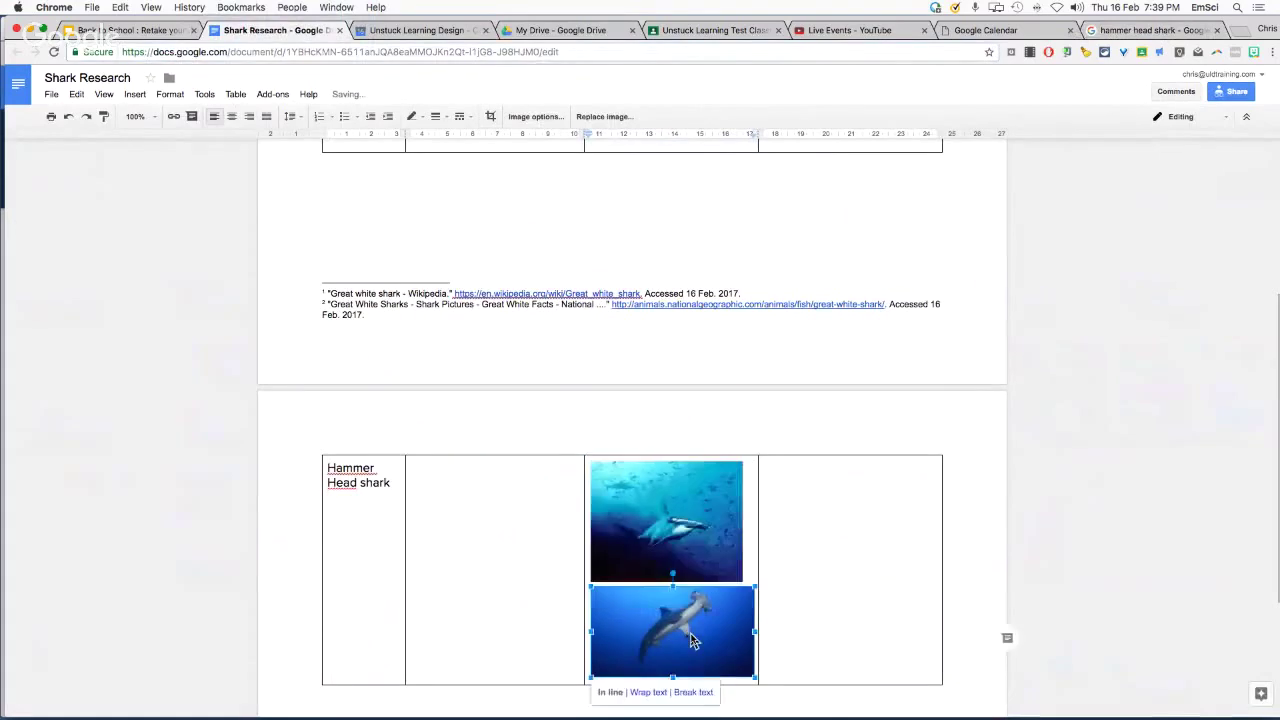
pyautogui.press('BackSpace')
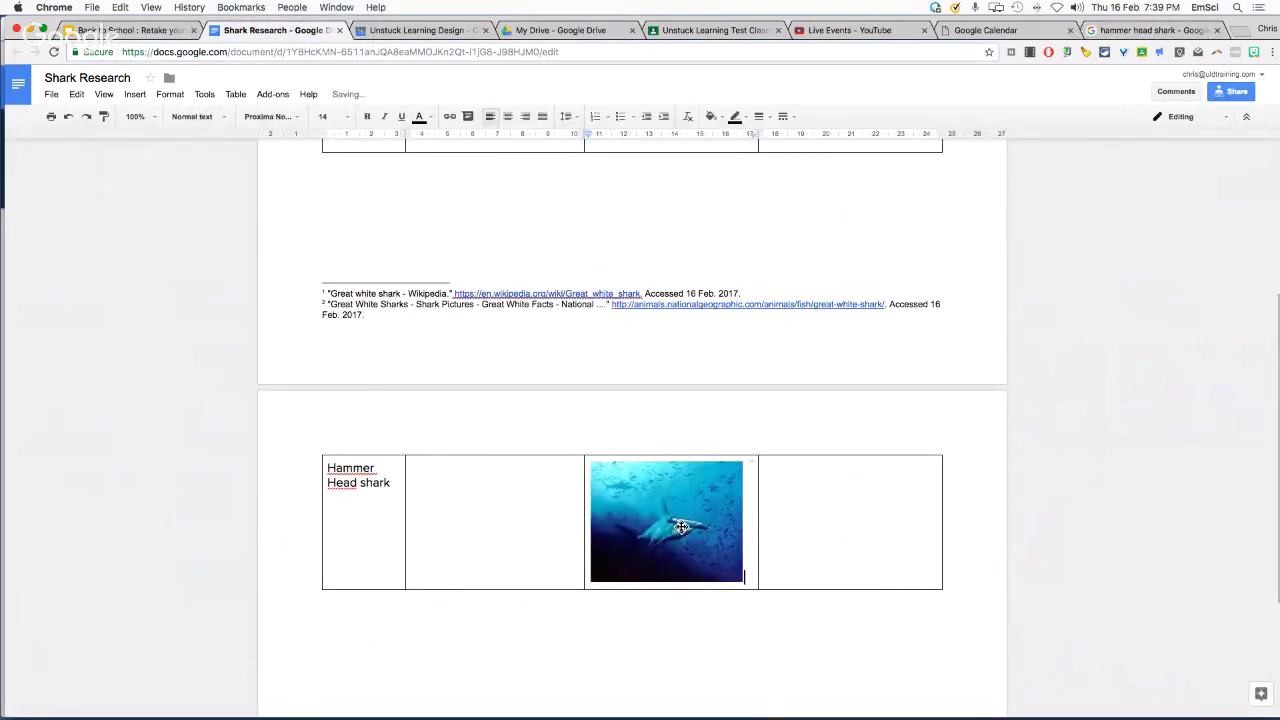
pyautogui.click(681, 527)
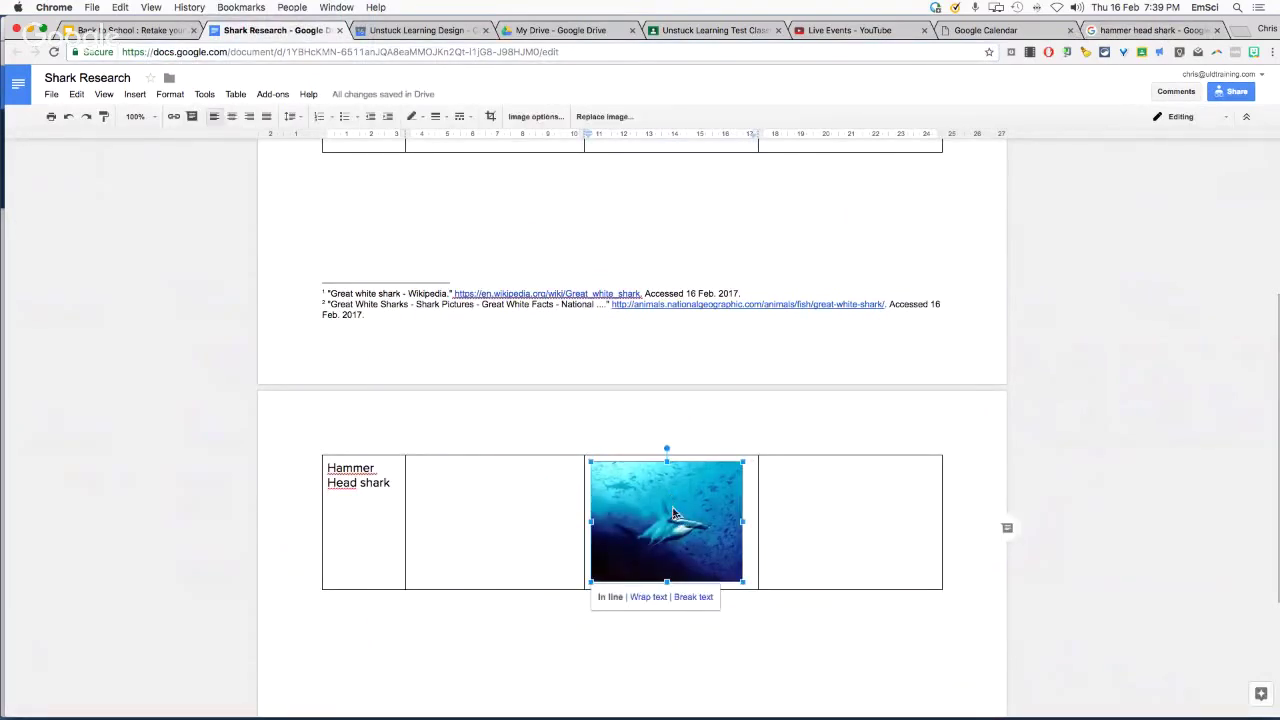
pyautogui.click(757, 640)
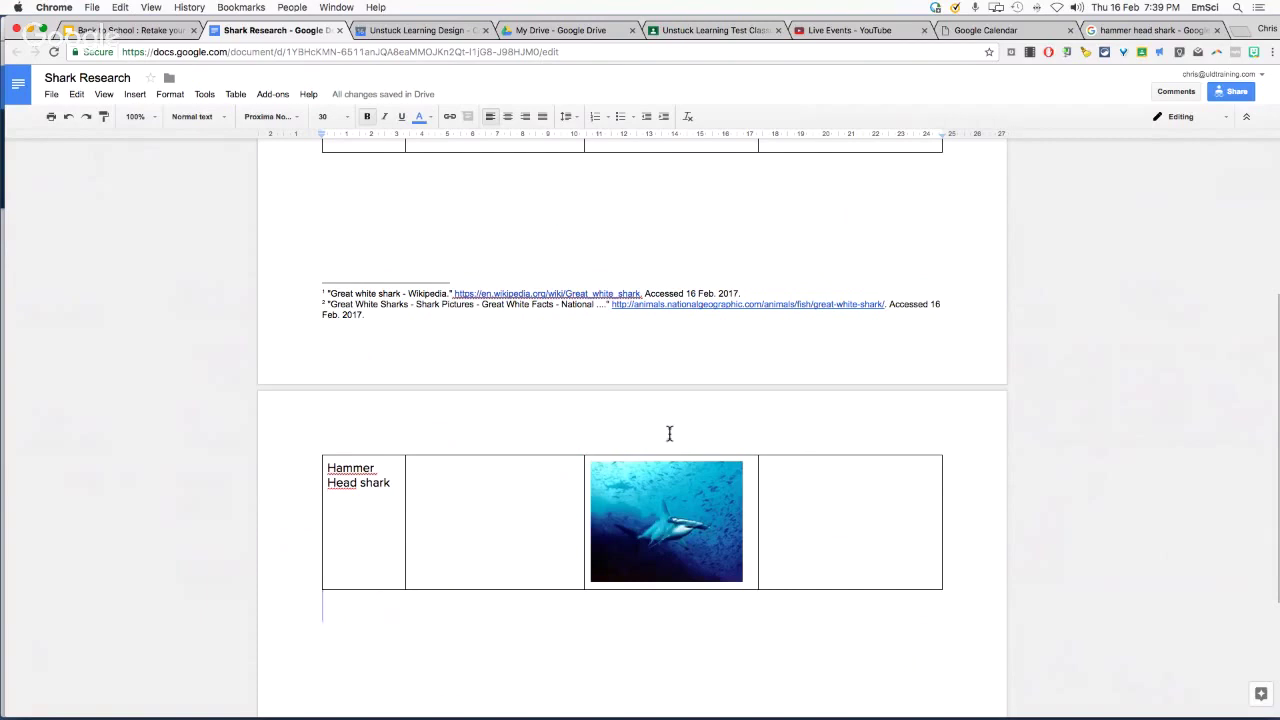
pyautogui.scroll(5, 670, 434)
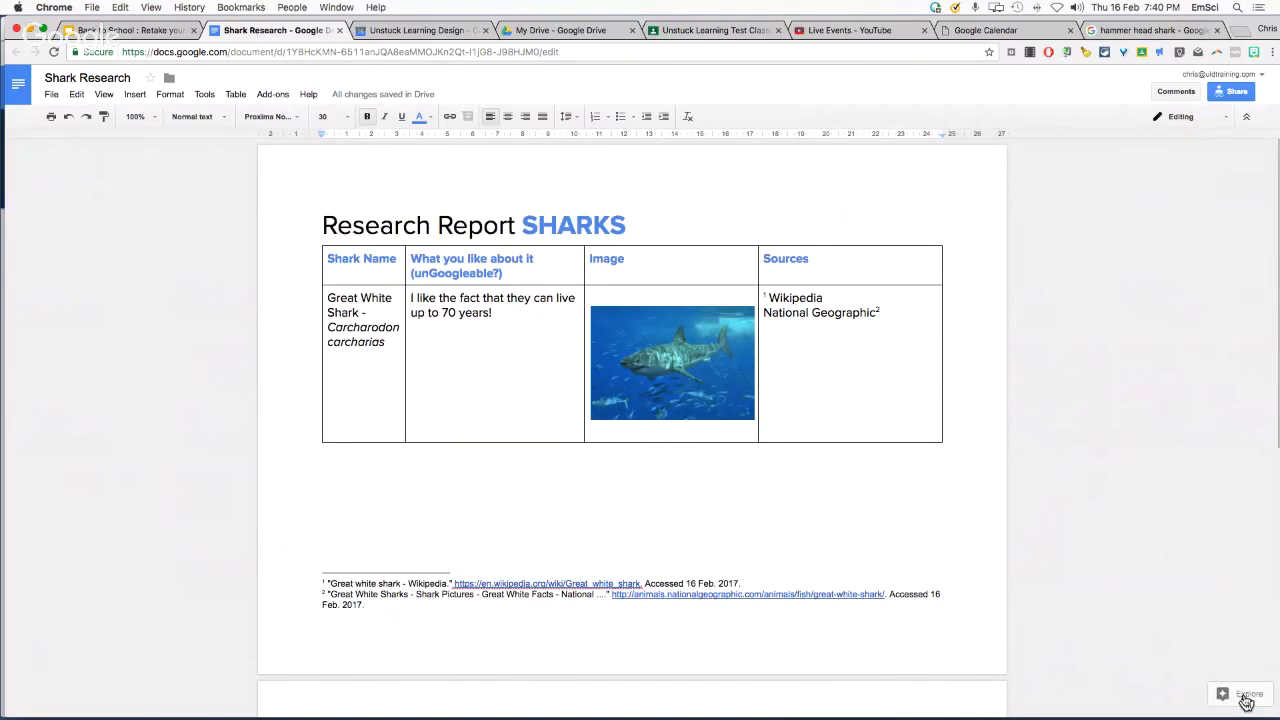
# Open the Explore panel and search for 'hammerhead shark'
pyautogui.click(1246, 700)
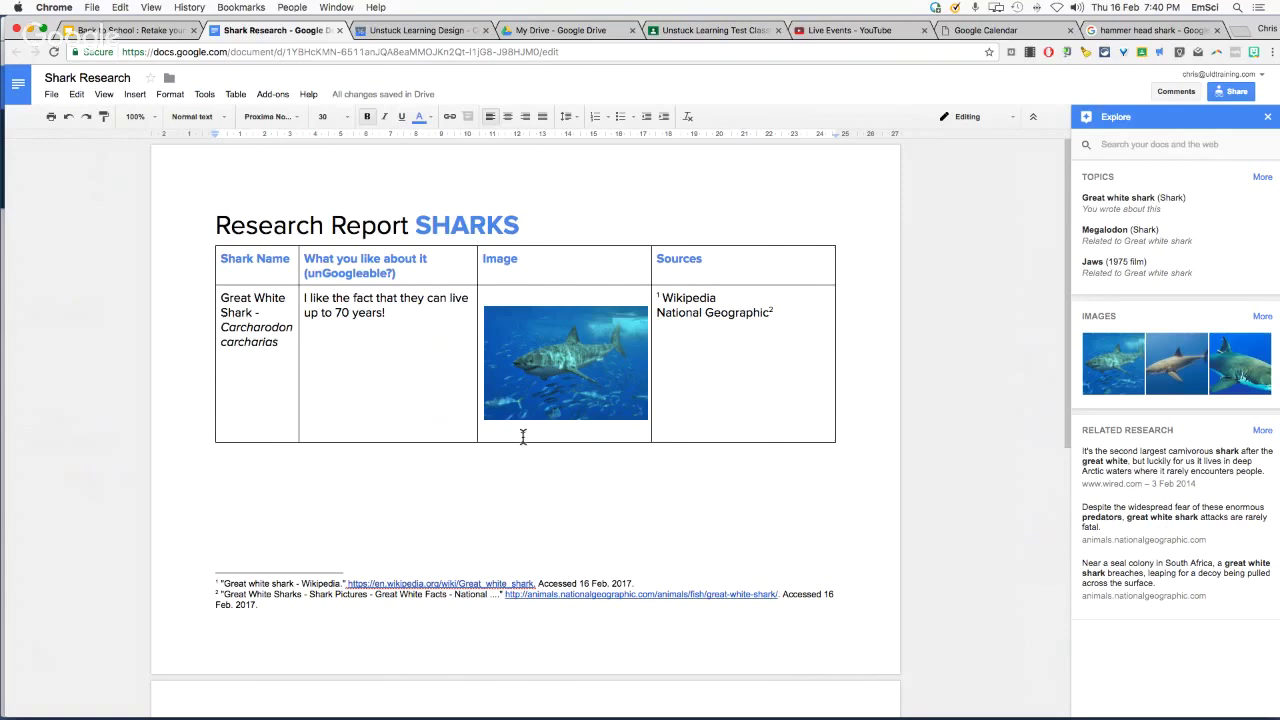
pyautogui.click(1146, 144)
pyautogui.write('hammerhead')
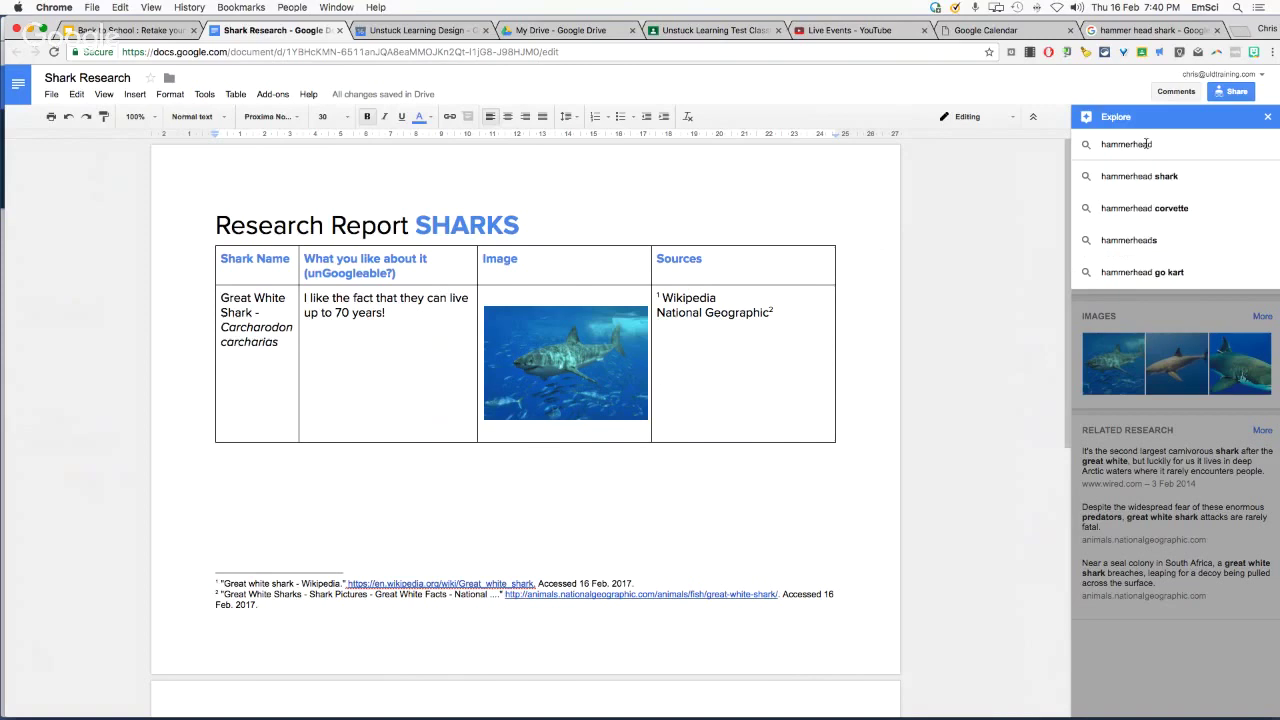
pyautogui.press('Down')
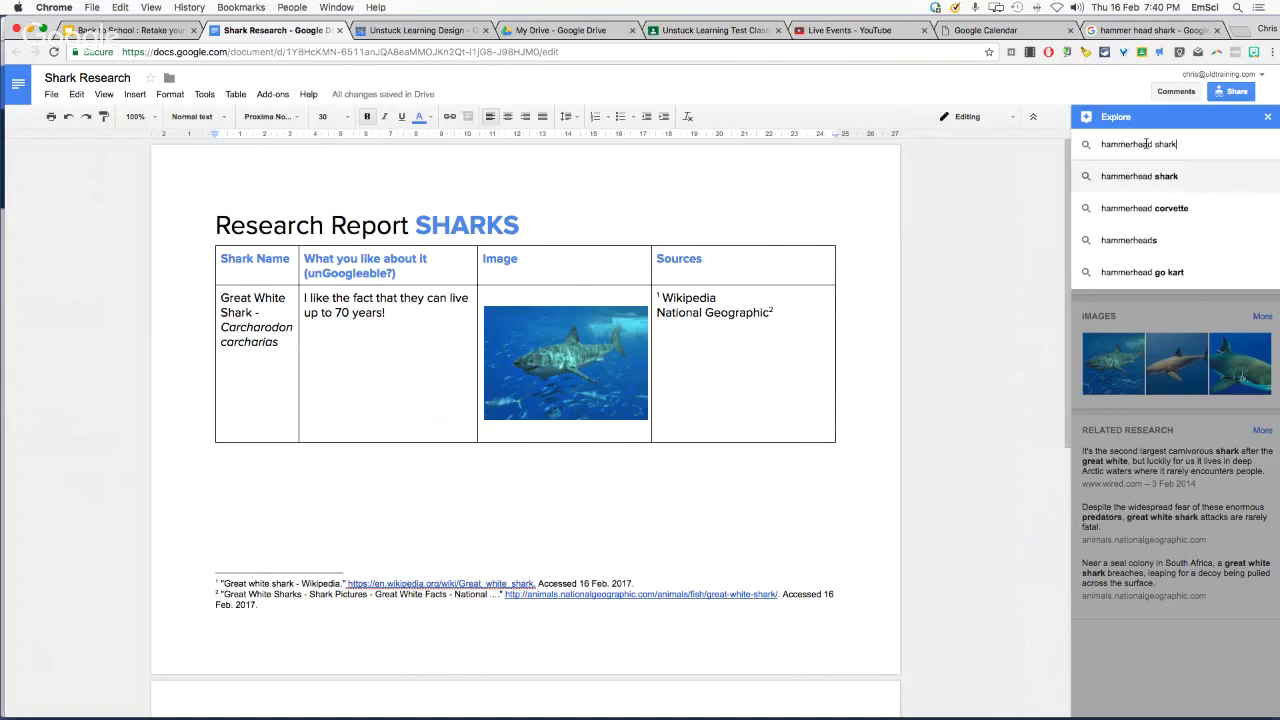
pyautogui.press('Return')
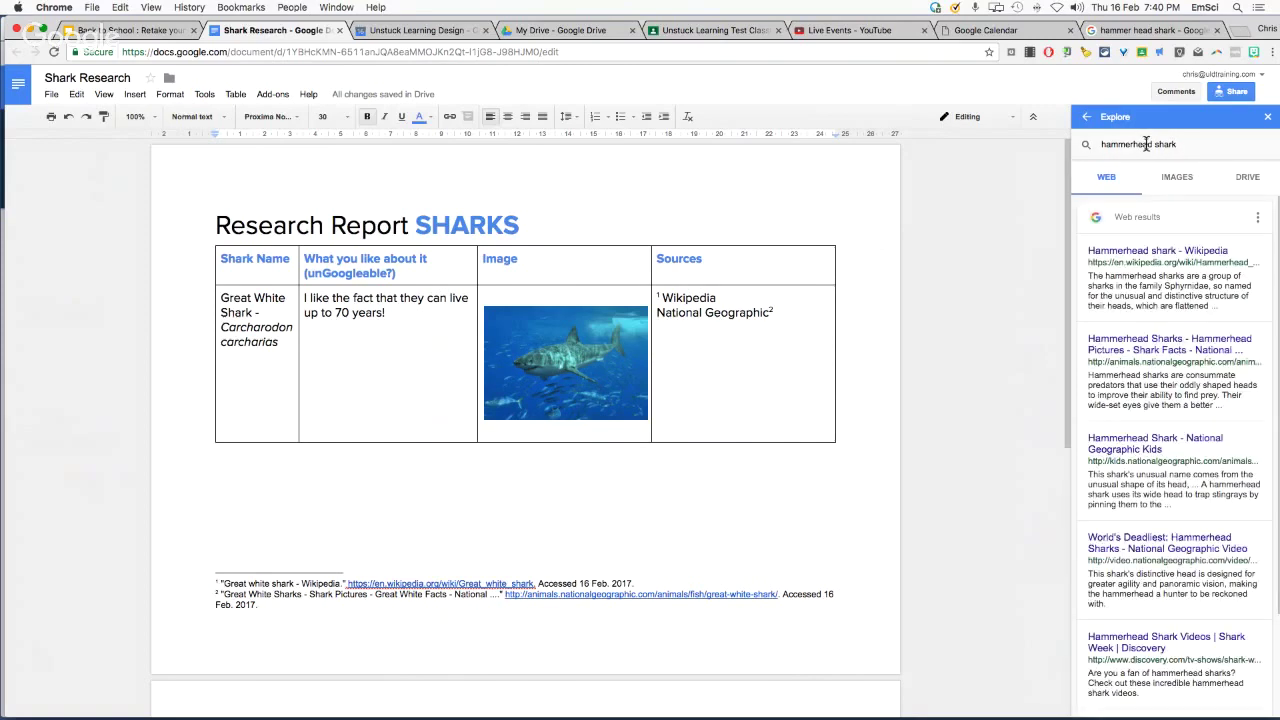
# Browse Explore's hammerhead image results, checking Drive matches before returning to web images
pyautogui.click(1177, 177)
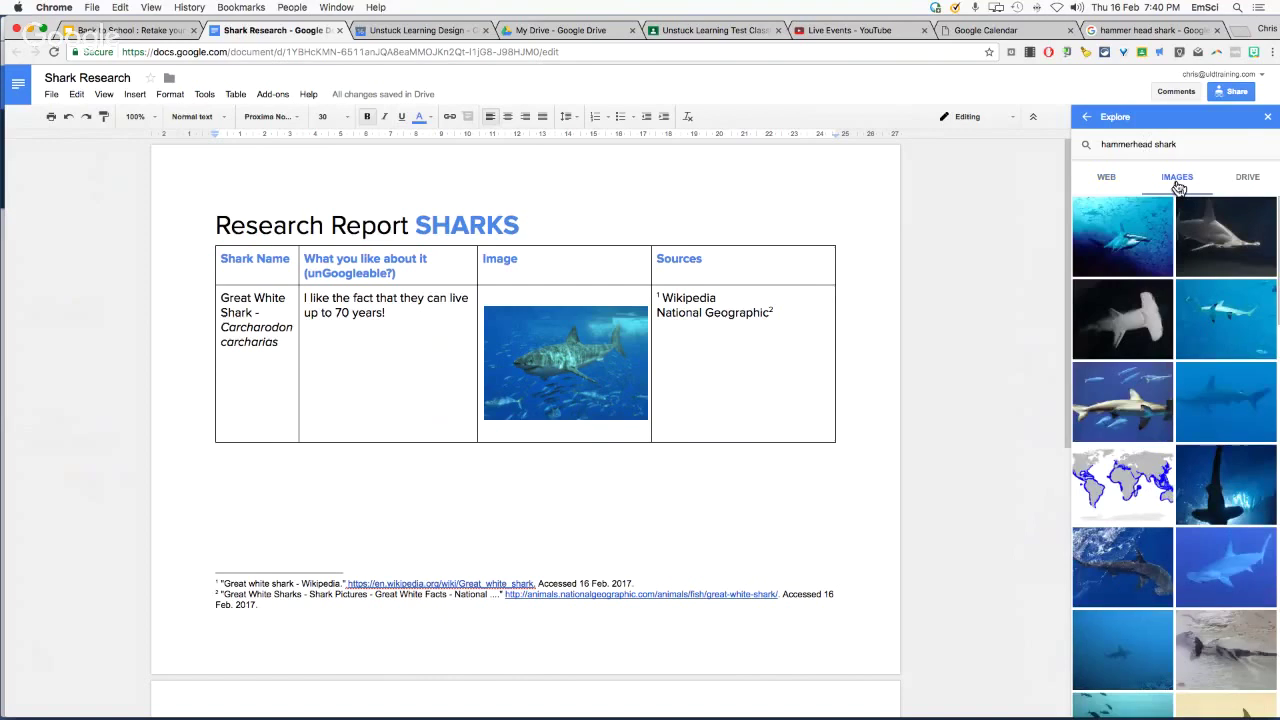
pyautogui.scroll(-3, 802, 363)
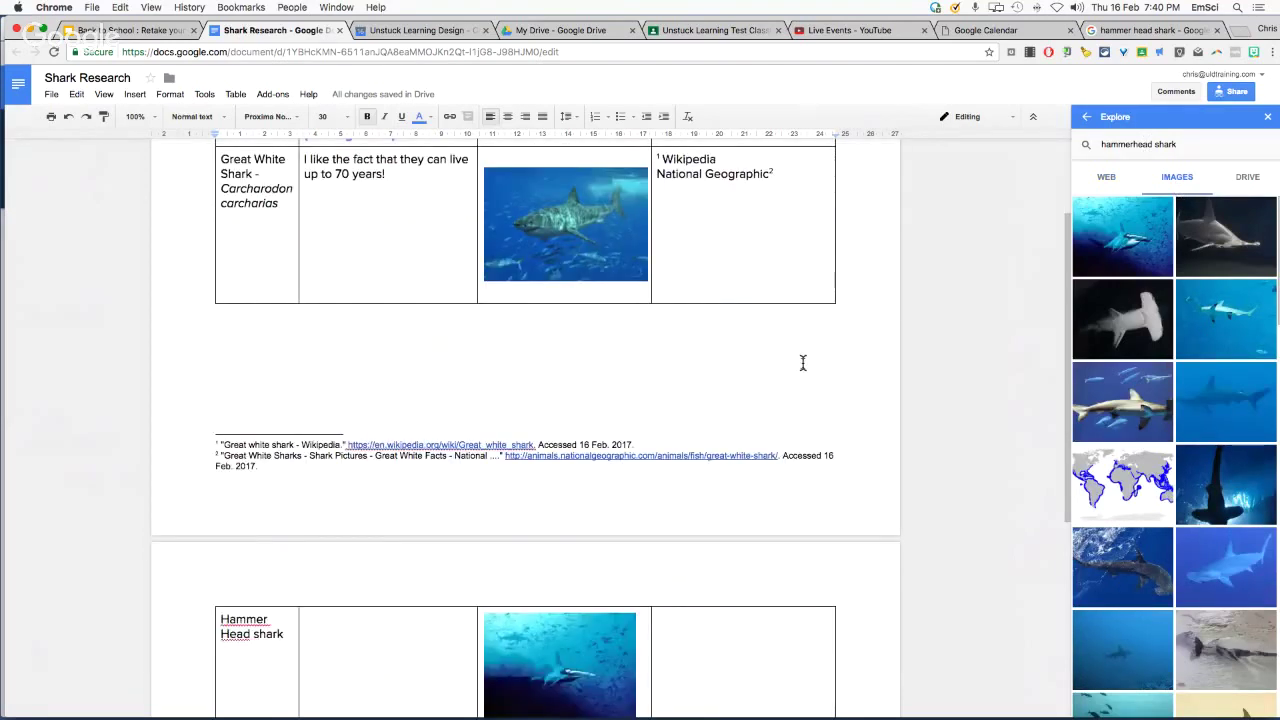
pyautogui.scroll(-4, 802, 363)
pyautogui.click(1258, 184)
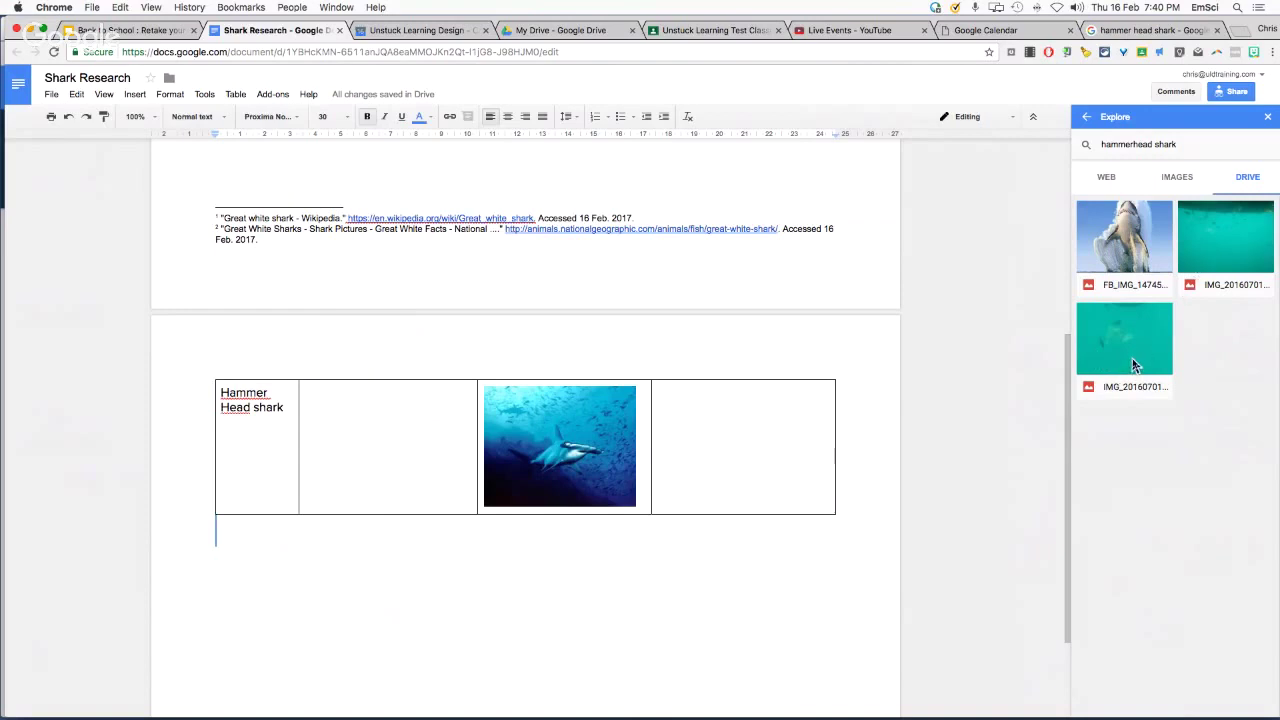
pyautogui.click(1172, 180)
pyautogui.moveTo(1130, 240)
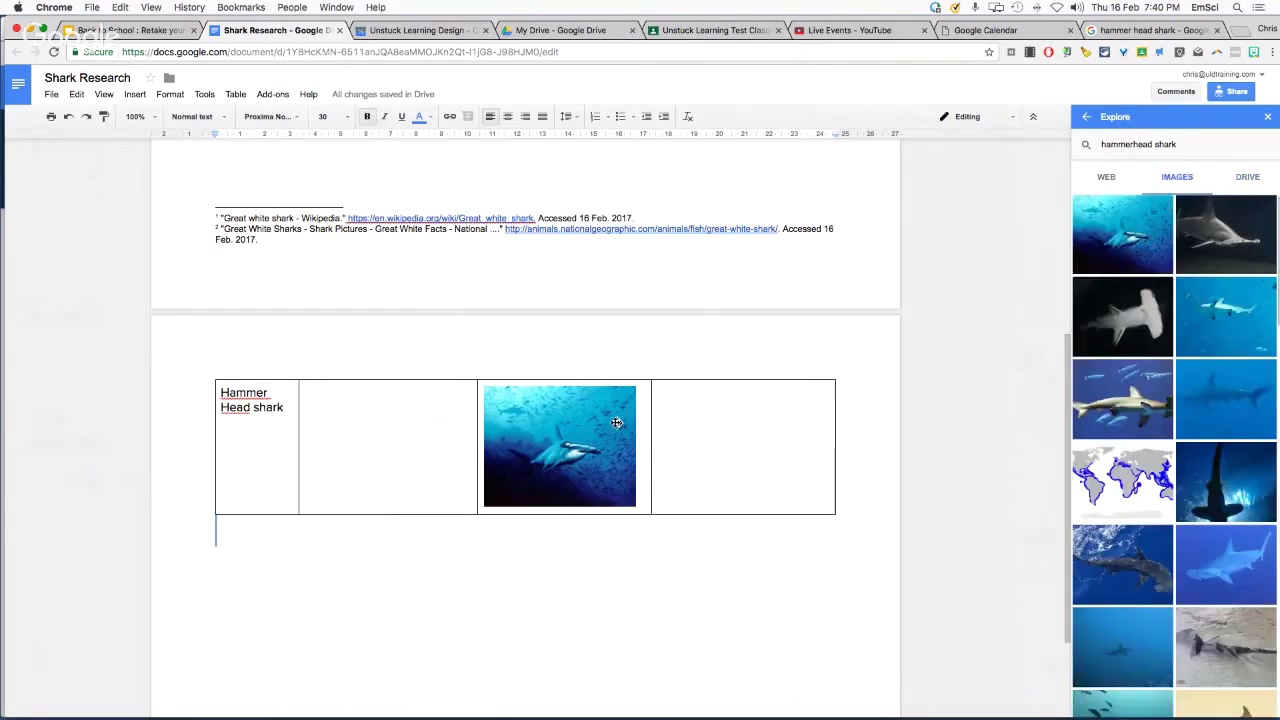
# Remove the cell's hammerhead image and the stuck loading placeholder left by a failed drag-in
pyautogui.click(588, 448)
pyautogui.press('BackSpace')
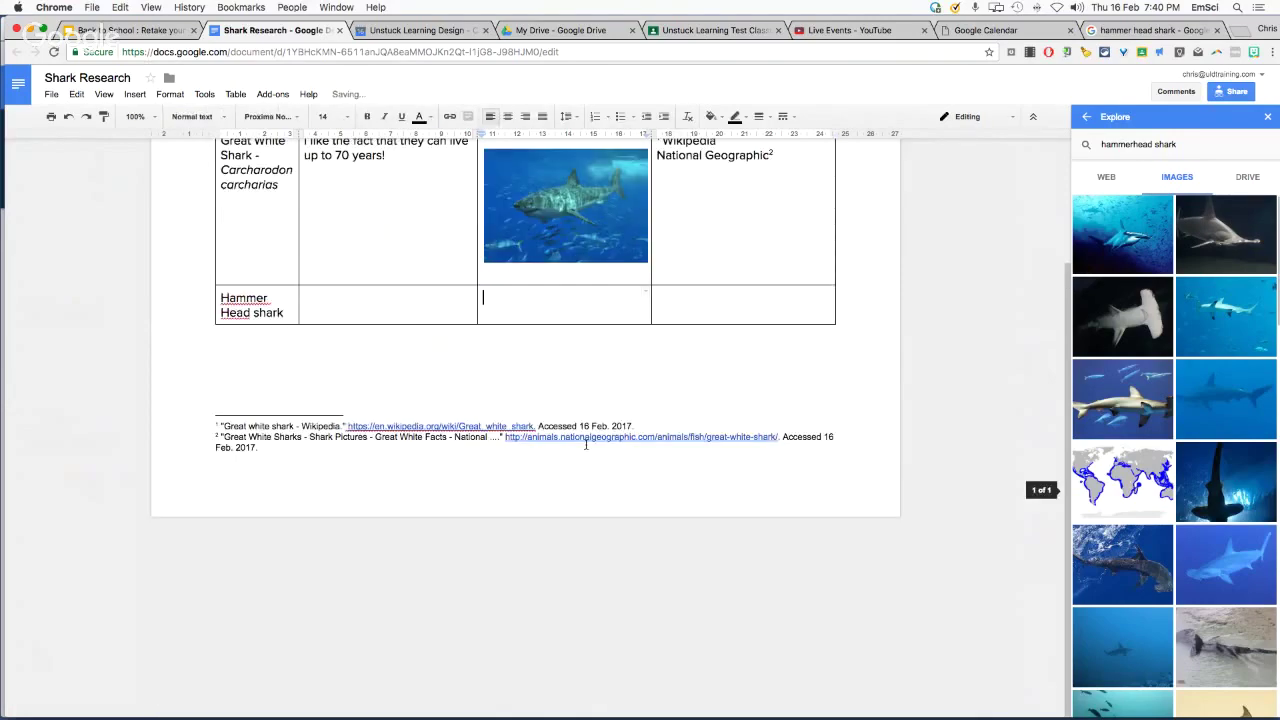
pyautogui.moveTo(1120, 238); pyautogui.dragTo(586, 460)
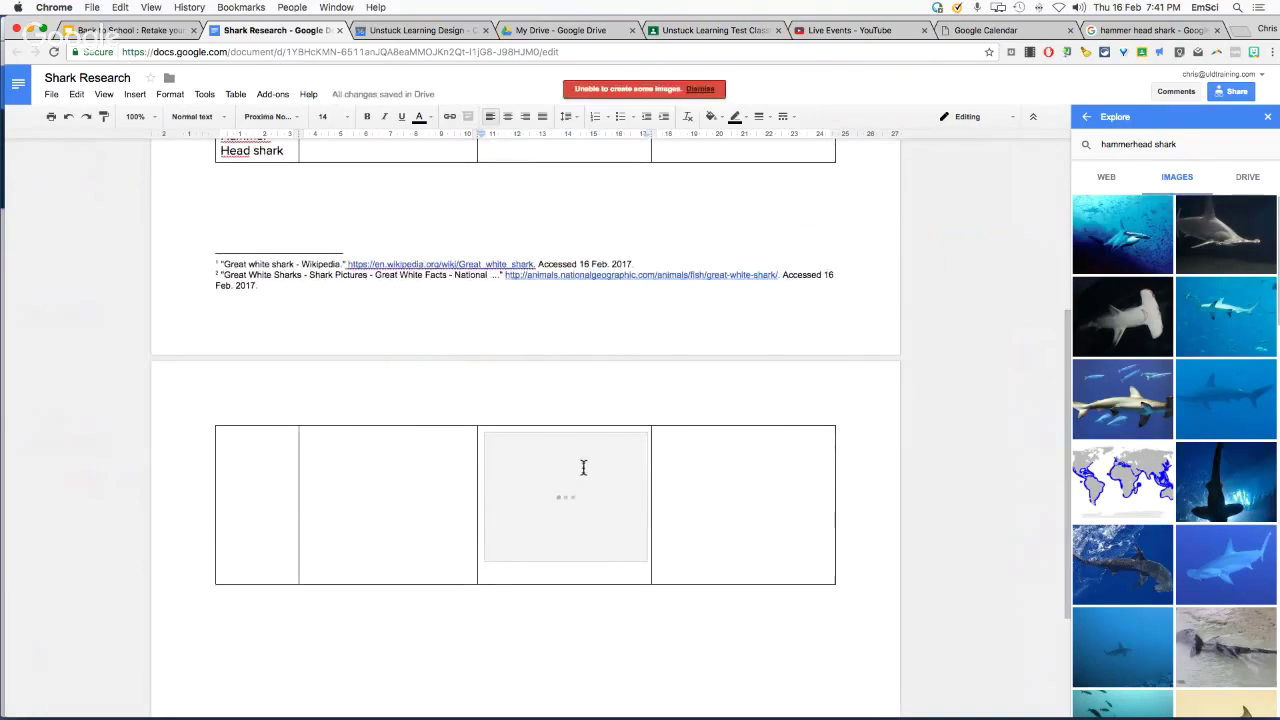
pyautogui.click(701, 90)
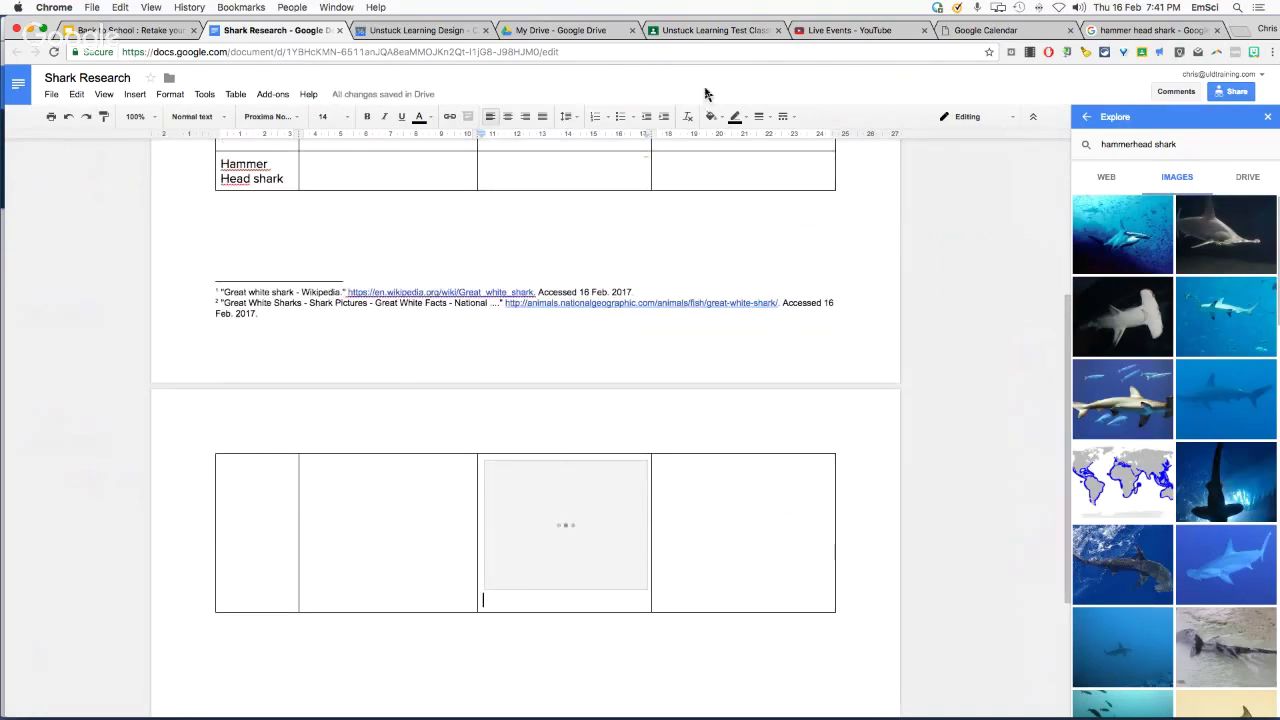
pyautogui.click(563, 560)
pyautogui.press('Delete')
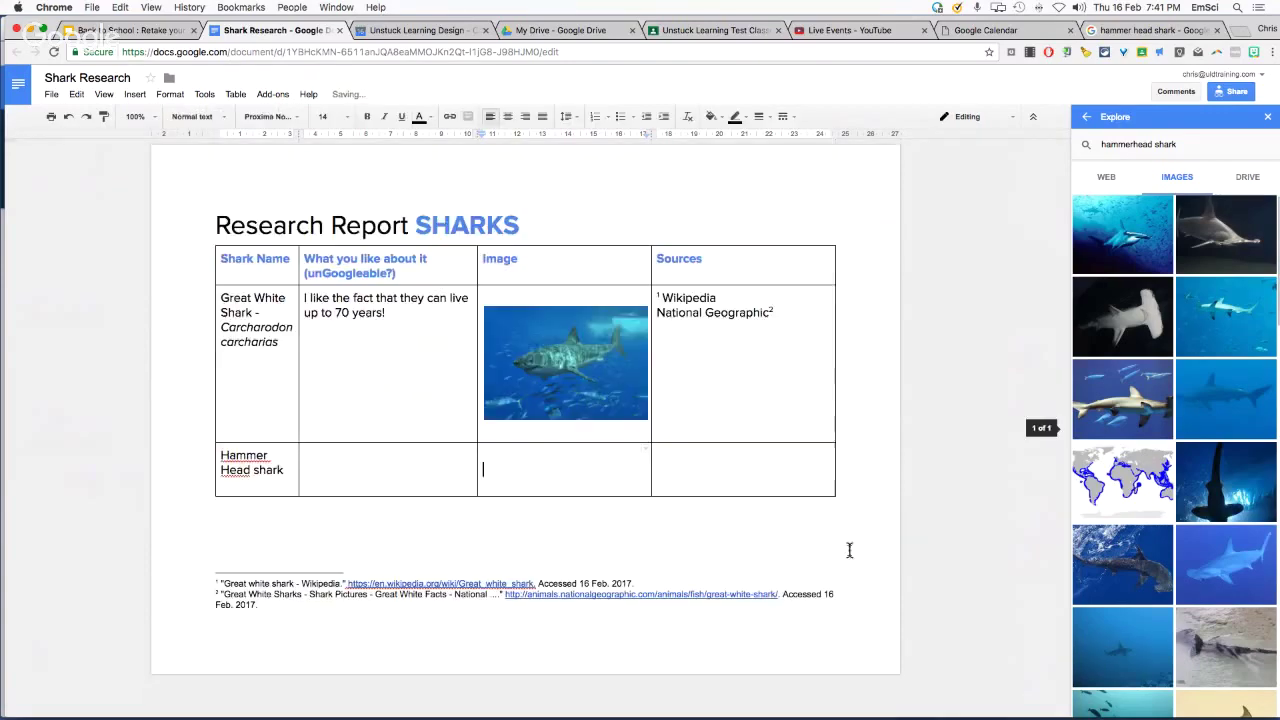
# Insert an Explore hammerhead photo, linked to its Simple Wikipedia page, into the Image cell
pyautogui.click(1161, 213)
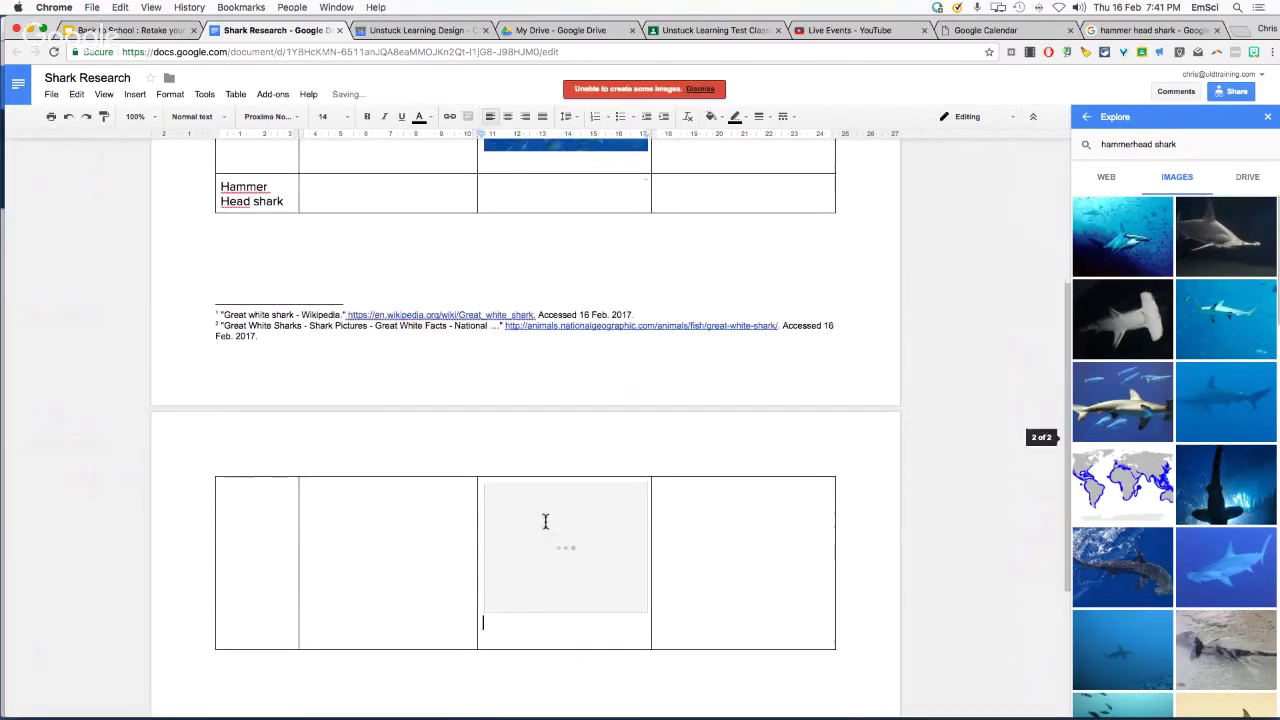
pyautogui.click(1266, 212)
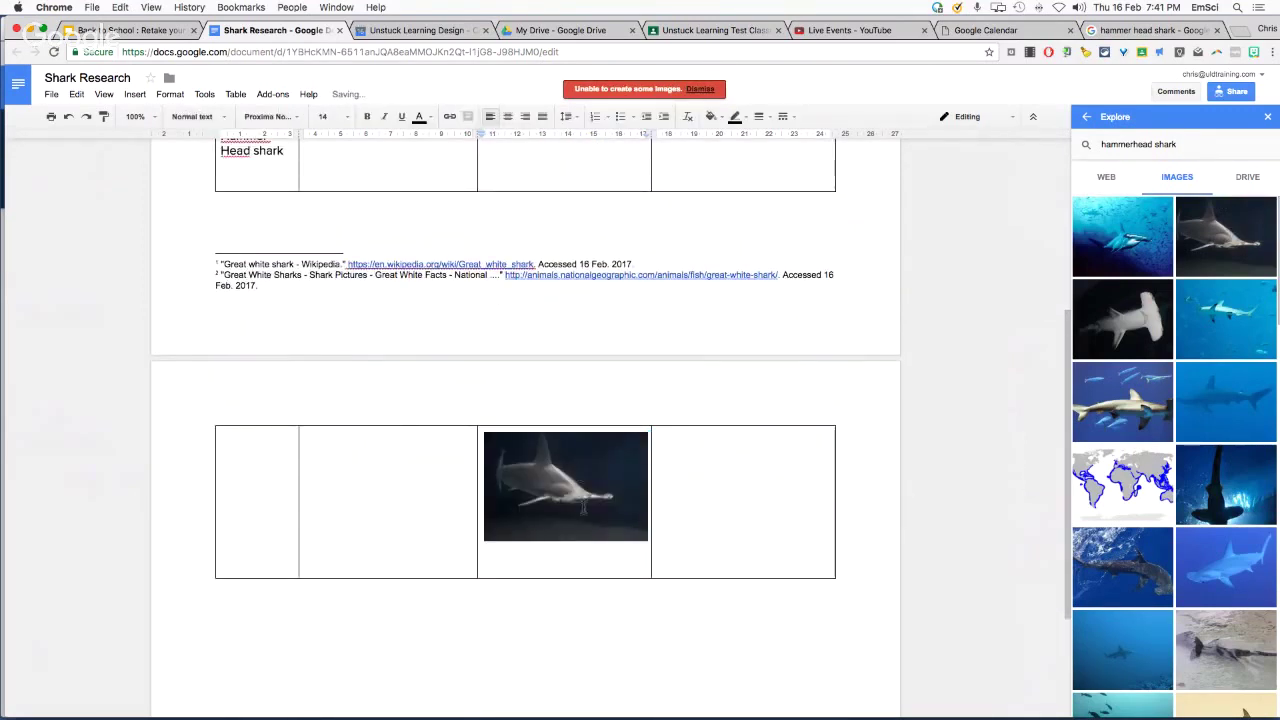
pyautogui.scroll(1, 582, 480)
pyautogui.scroll(1, 586, 505)
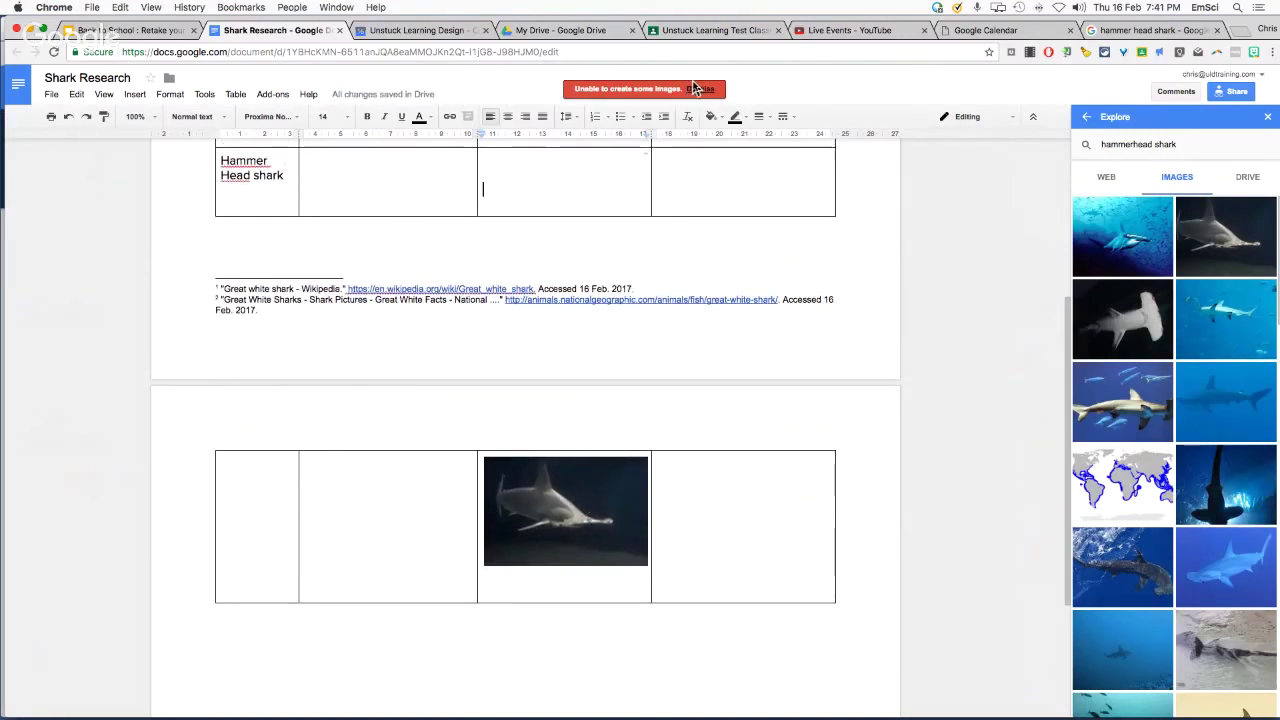
pyautogui.click(697, 90)
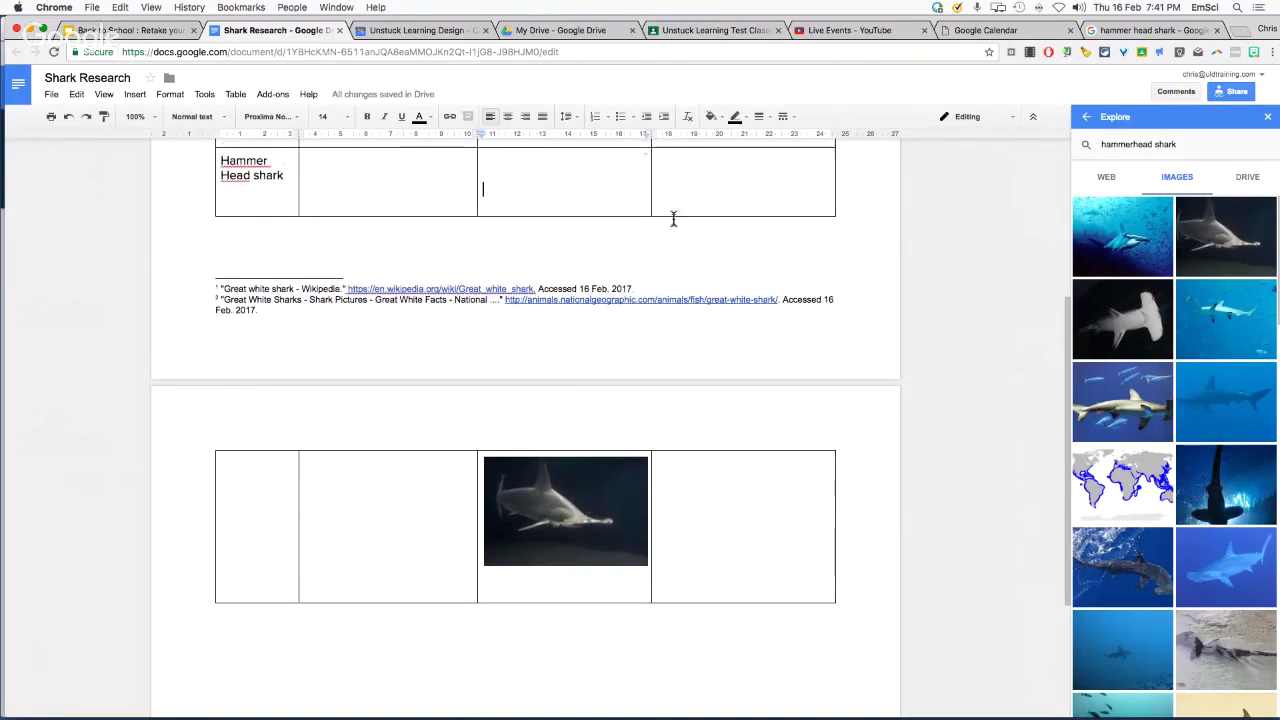
pyautogui.click(566, 528)
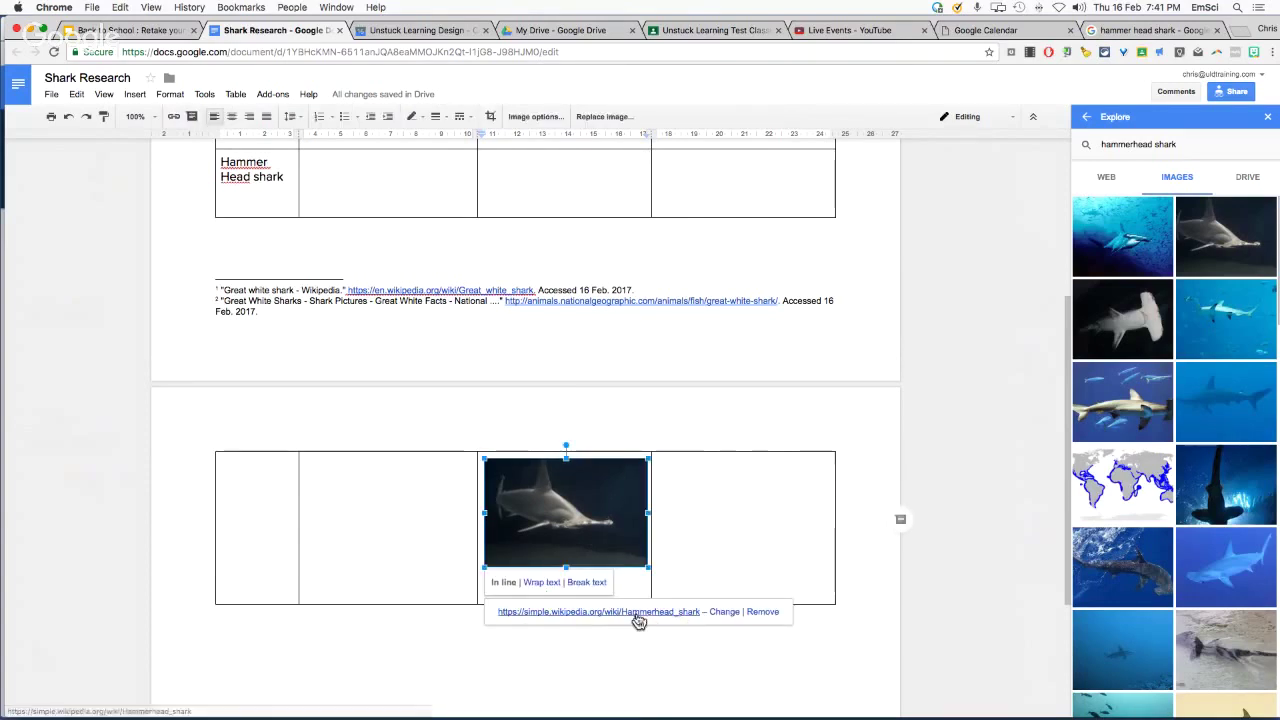
pyautogui.click(783, 370)
pyautogui.scroll(1, 782, 371)
pyautogui.scroll(3, 782, 371)
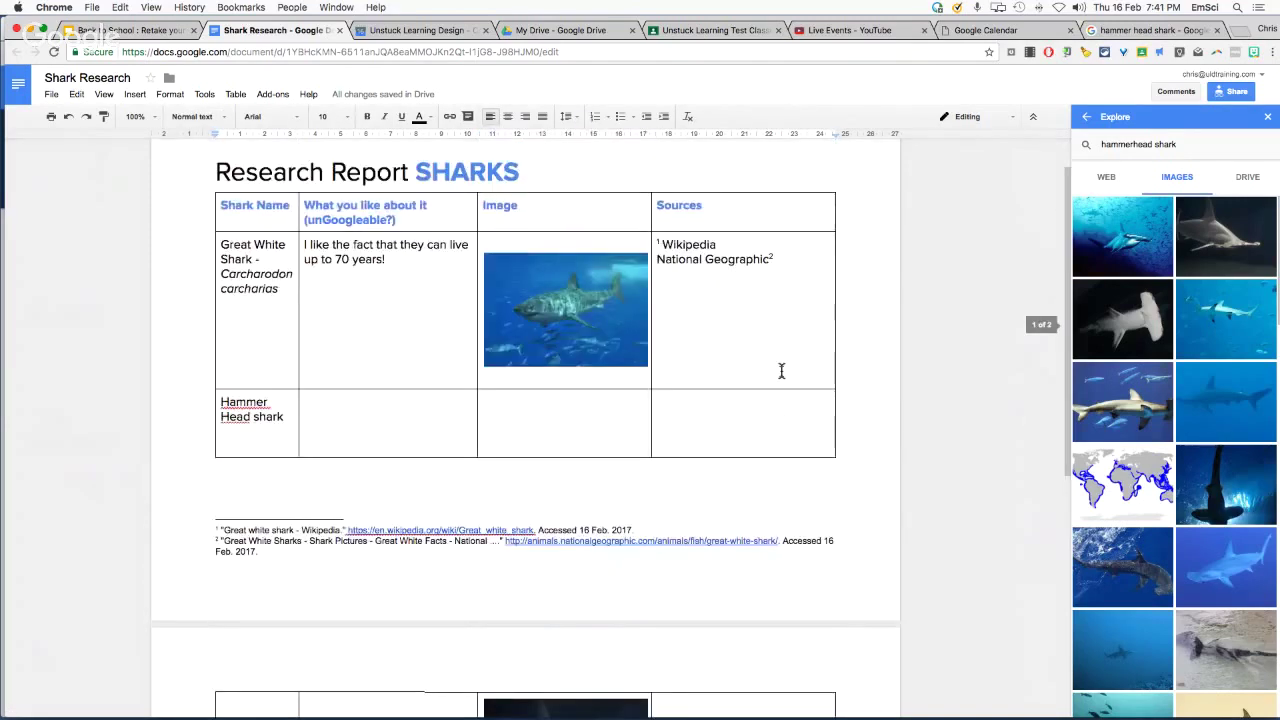
pyautogui.click(700, 432)
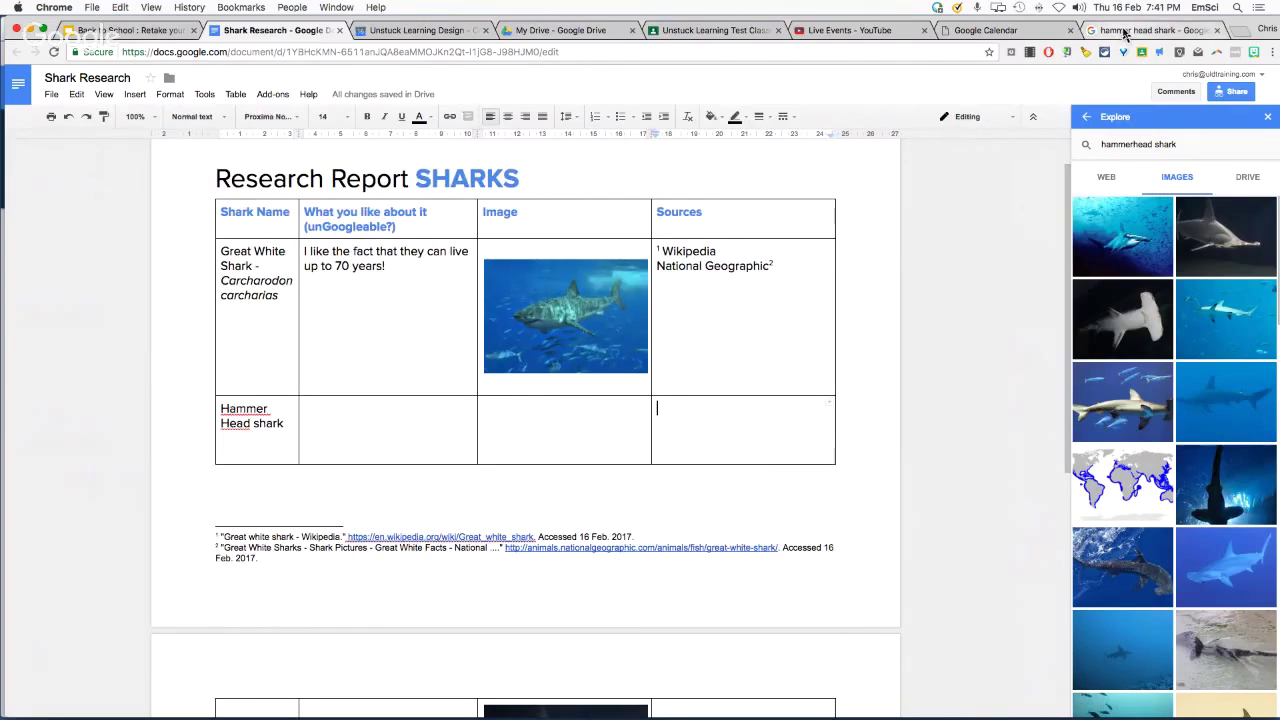
# Paste the Hammerhead shark Wikipedia article's intro paragraph into the Hammer Head 'What you like about it' cell
pyautogui.click(1124, 33)
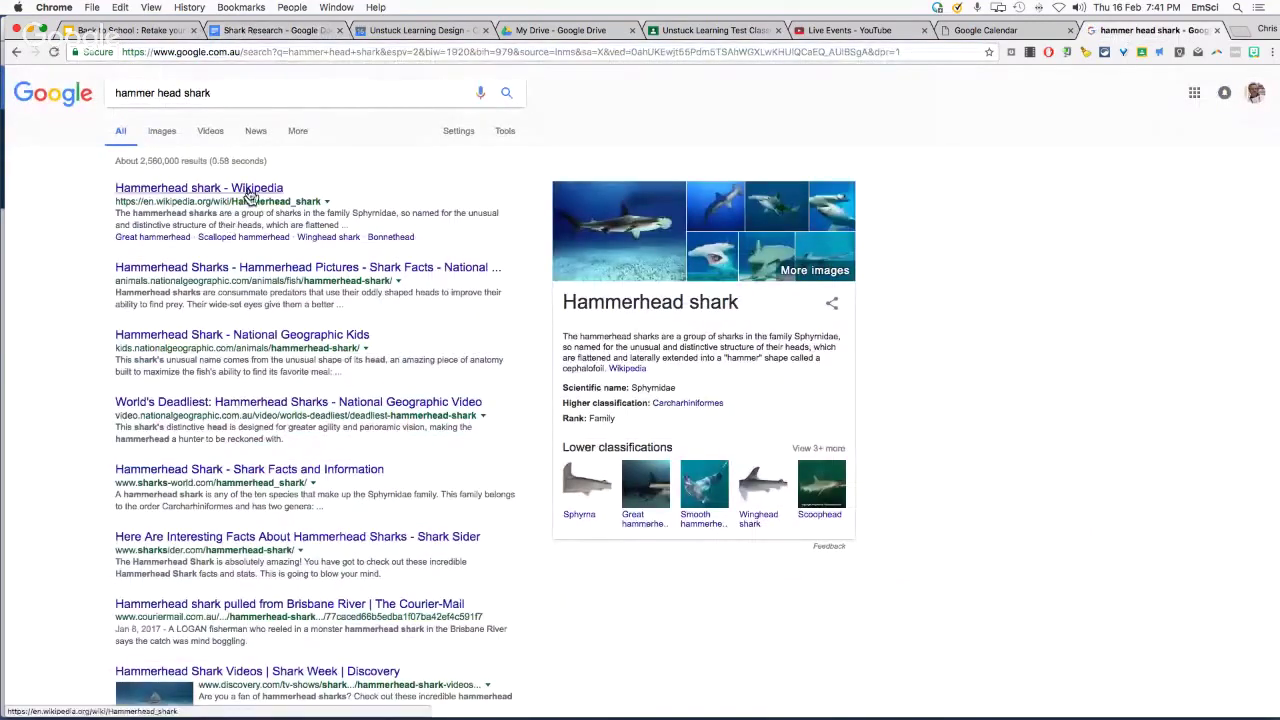
pyautogui.click(249, 195)
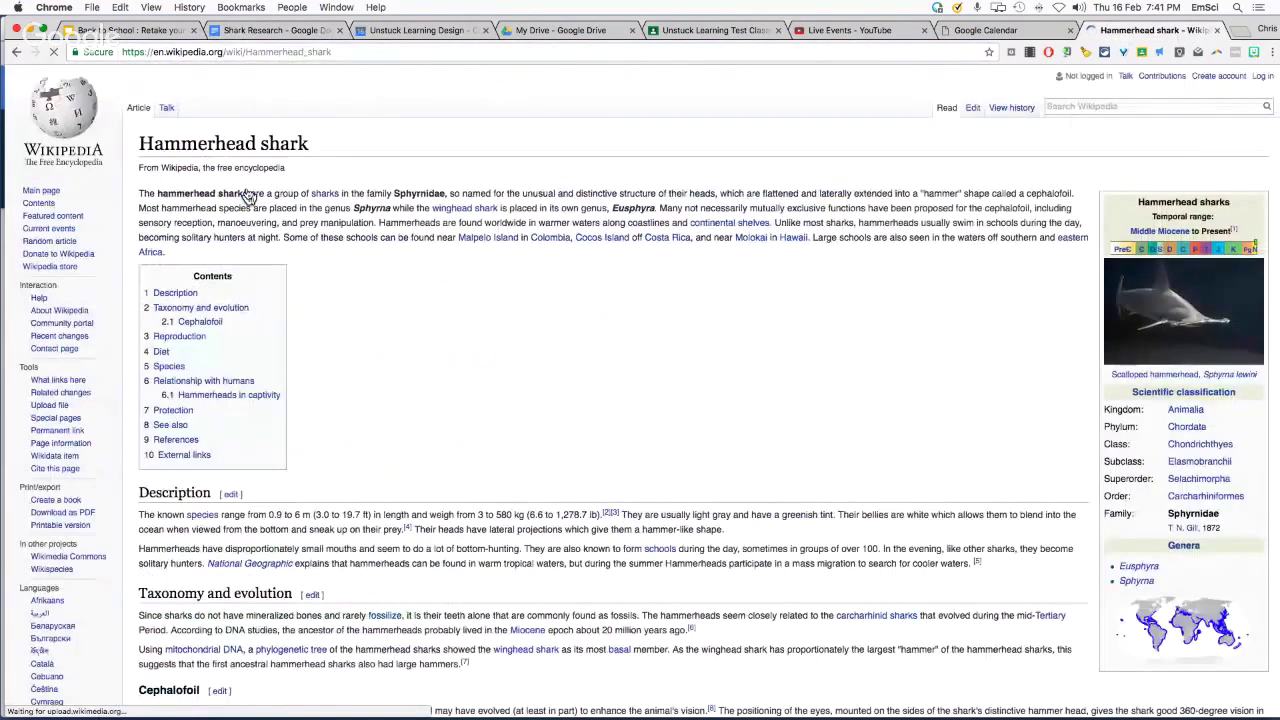
pyautogui.moveTo(136, 198); pyautogui.dragTo(1100, 250)
pyautogui.hotkey('ctrl', 'c')
pyautogui.click(270, 30)
pyautogui.click(338, 421)
pyautogui.hotkey('ctrl', 'v')
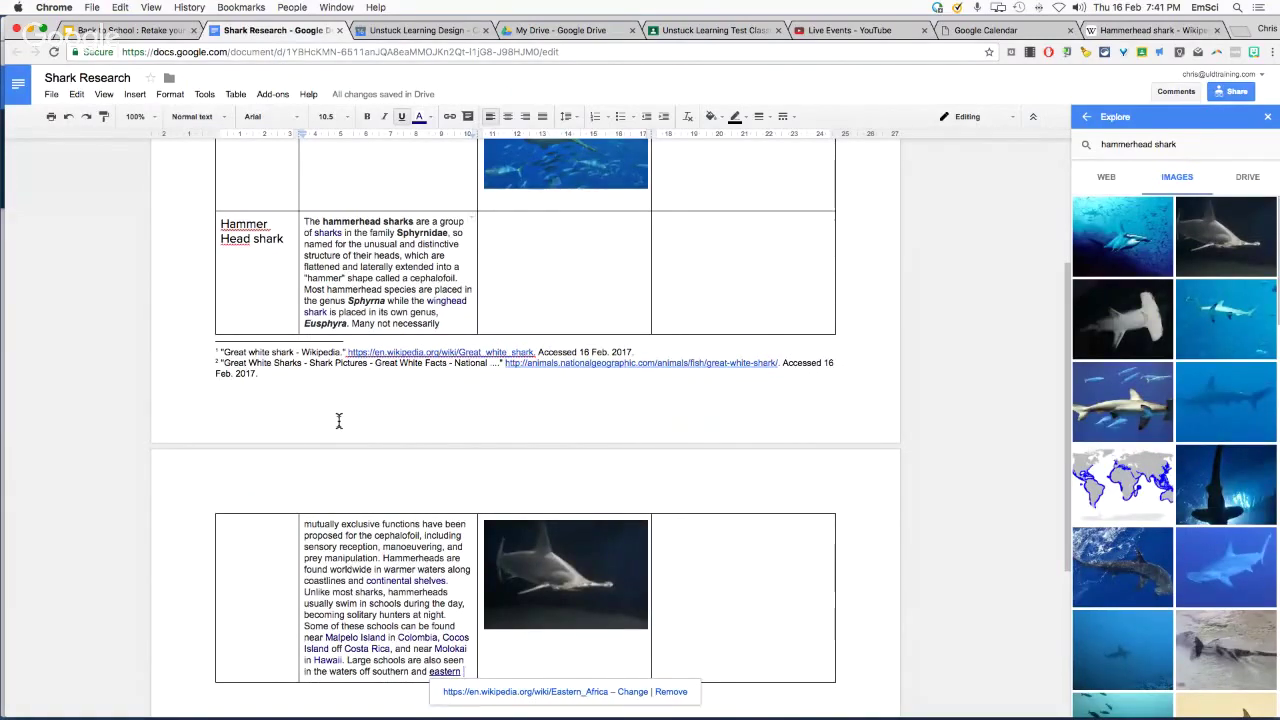
# Cut the pasted Wikipedia paragraph, spanning both pages, out of the Hammer Head description cell
pyautogui.scroll(3, 372, 412)
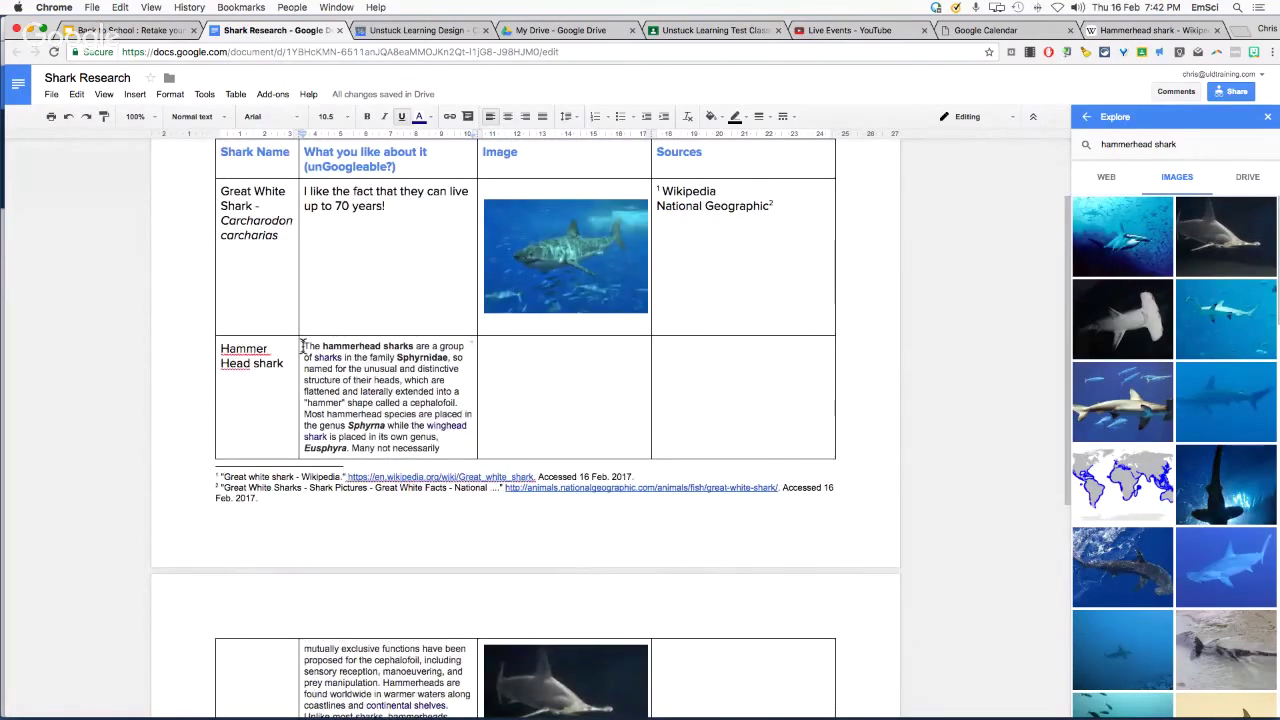
pyautogui.moveTo(303, 346); pyautogui.dragTo(460, 628)
pyautogui.hotkey('ctrl', 'x')
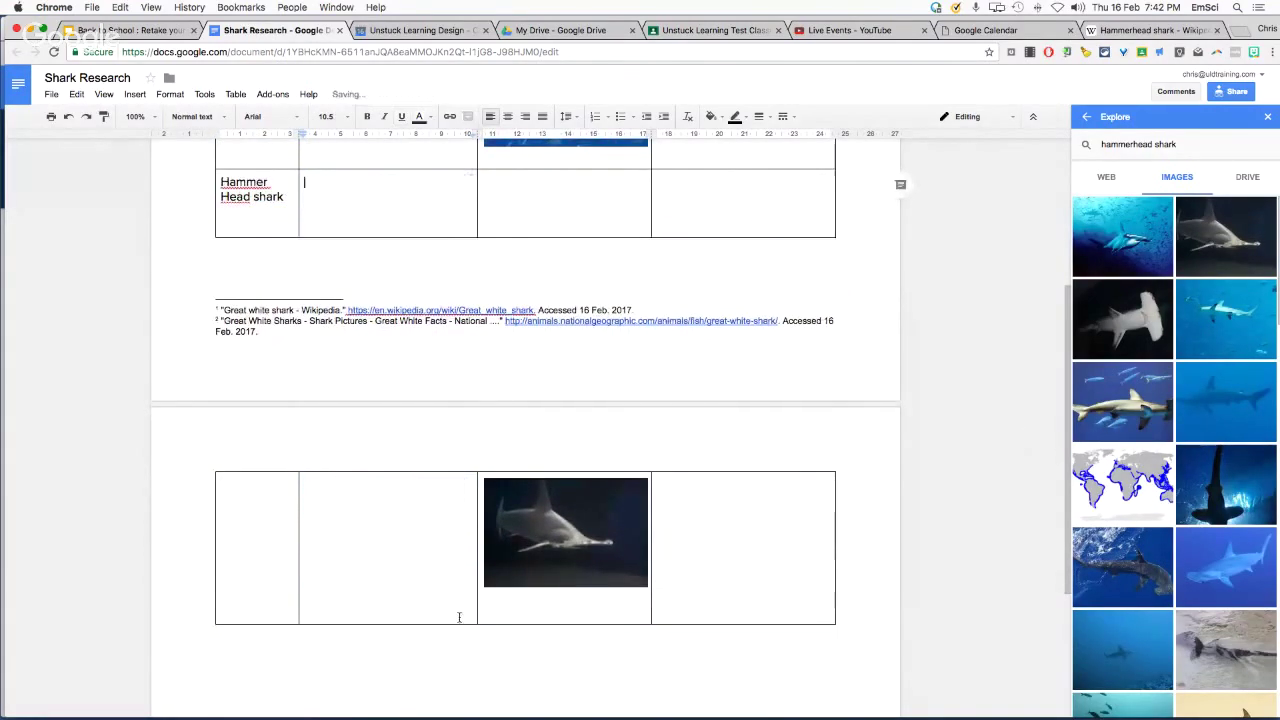
pyautogui.scroll(5, 440, 420)
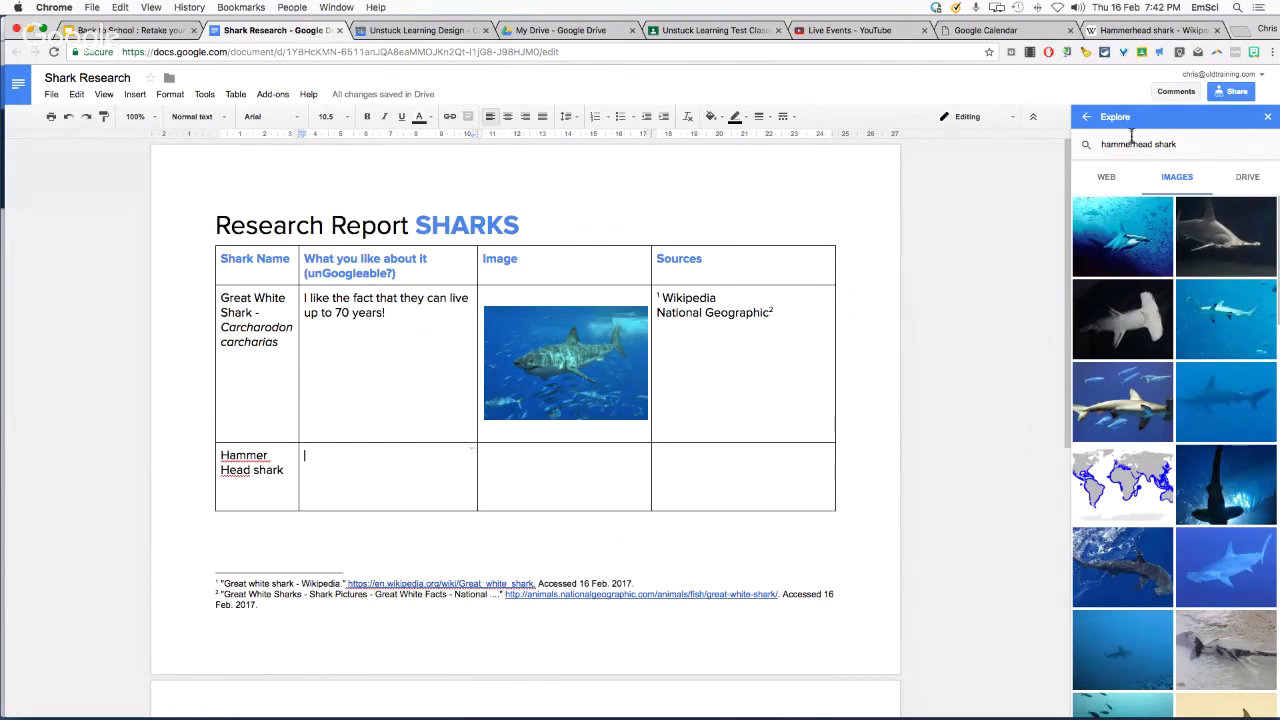
# Write 'I love the fact that its head is that shape because......' in the Hammer Head description cell
pyautogui.click(1112, 187)
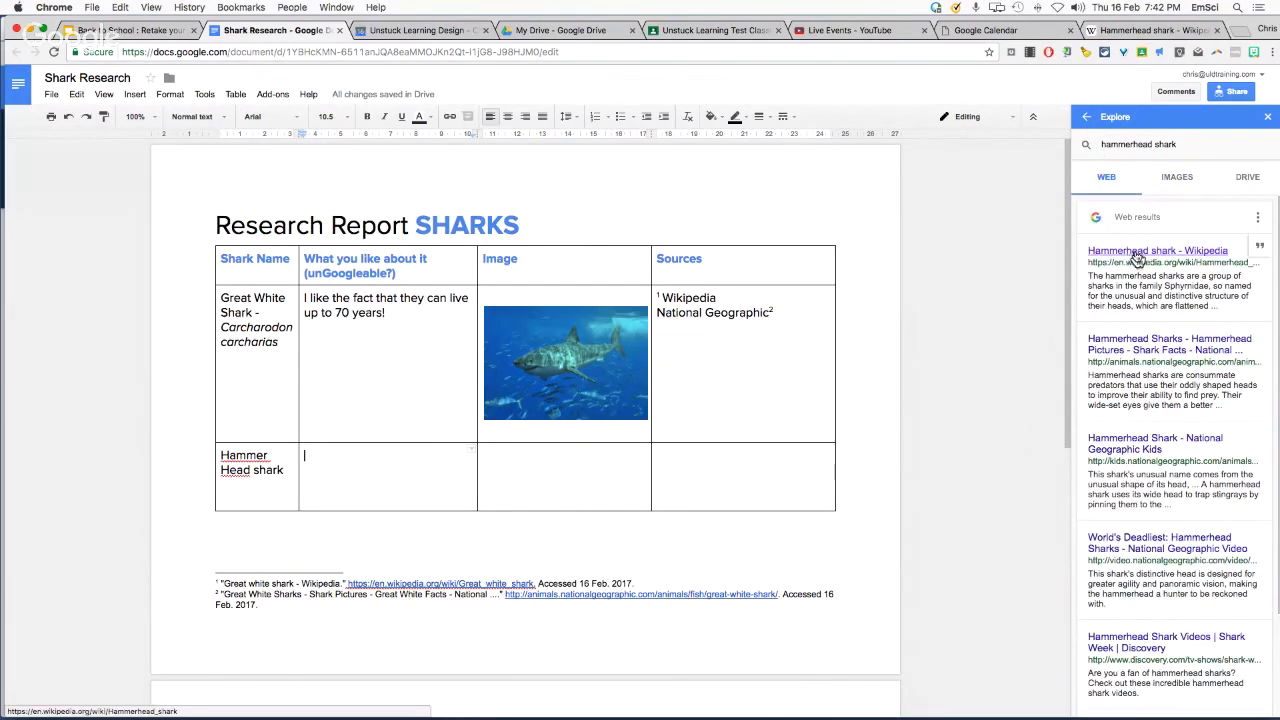
pyautogui.click(1145, 31)
pyautogui.click(425, 272)
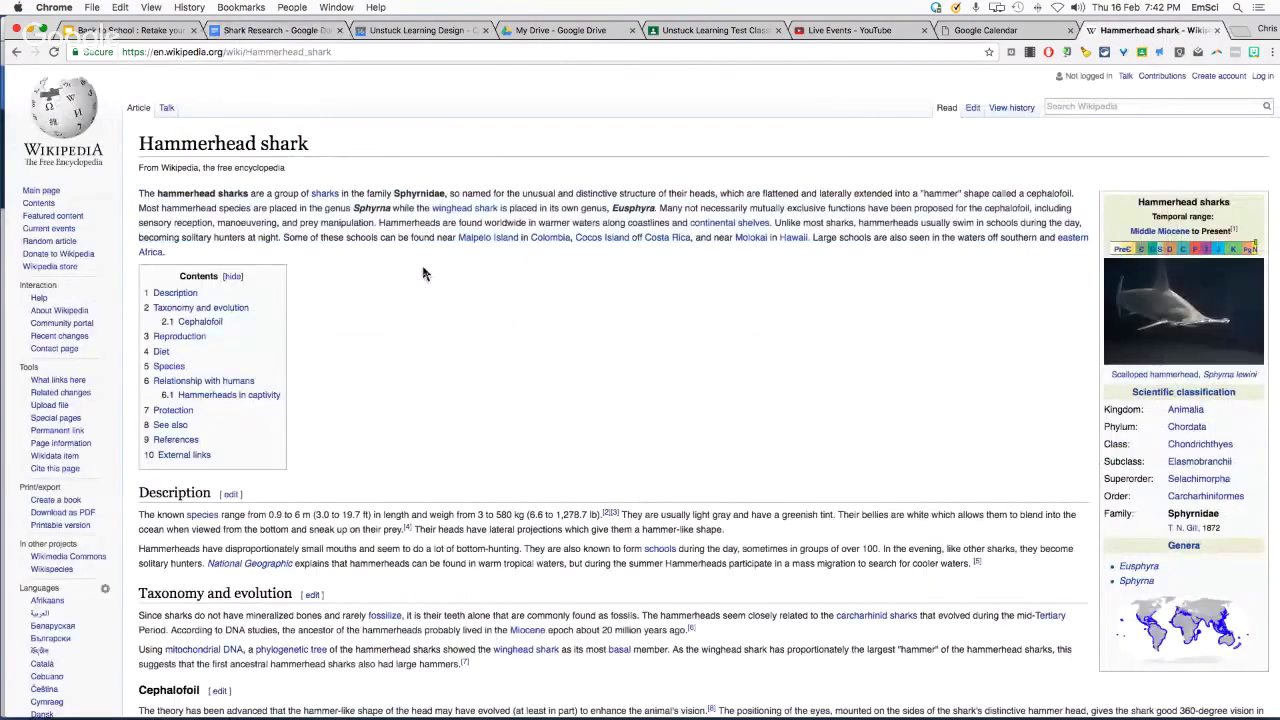
pyautogui.click(250, 31)
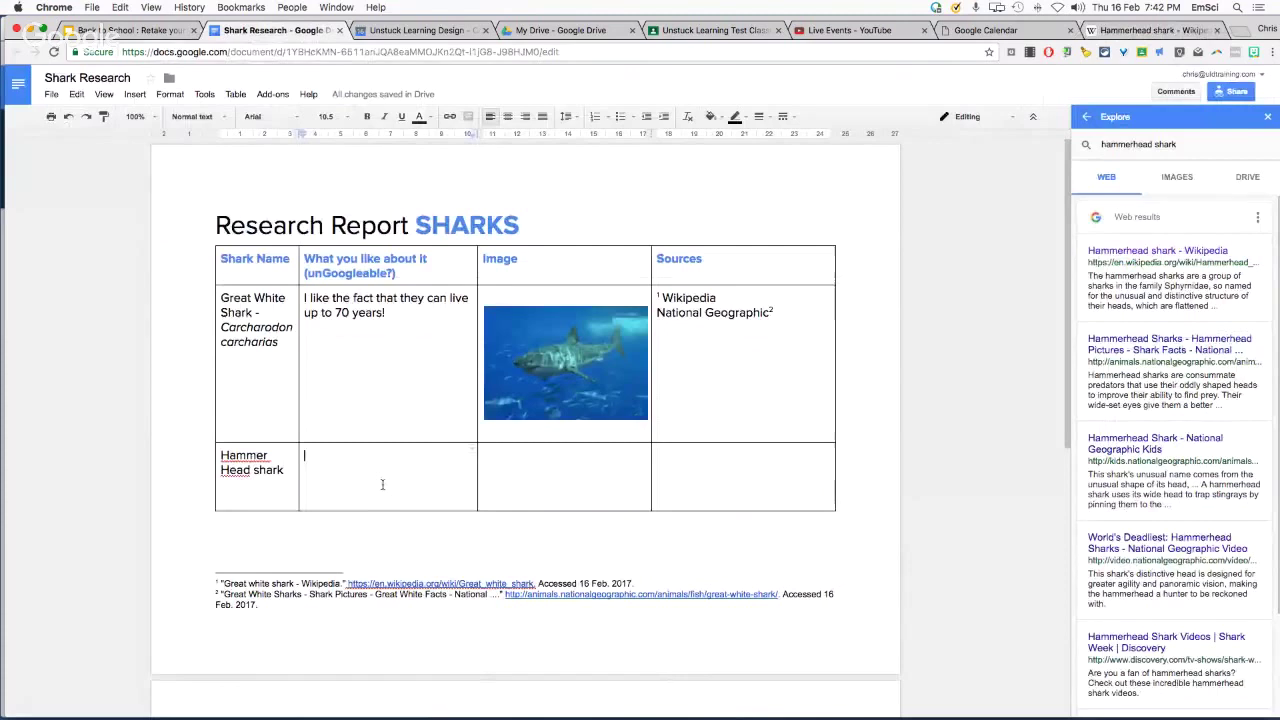
pyautogui.press('super+v')
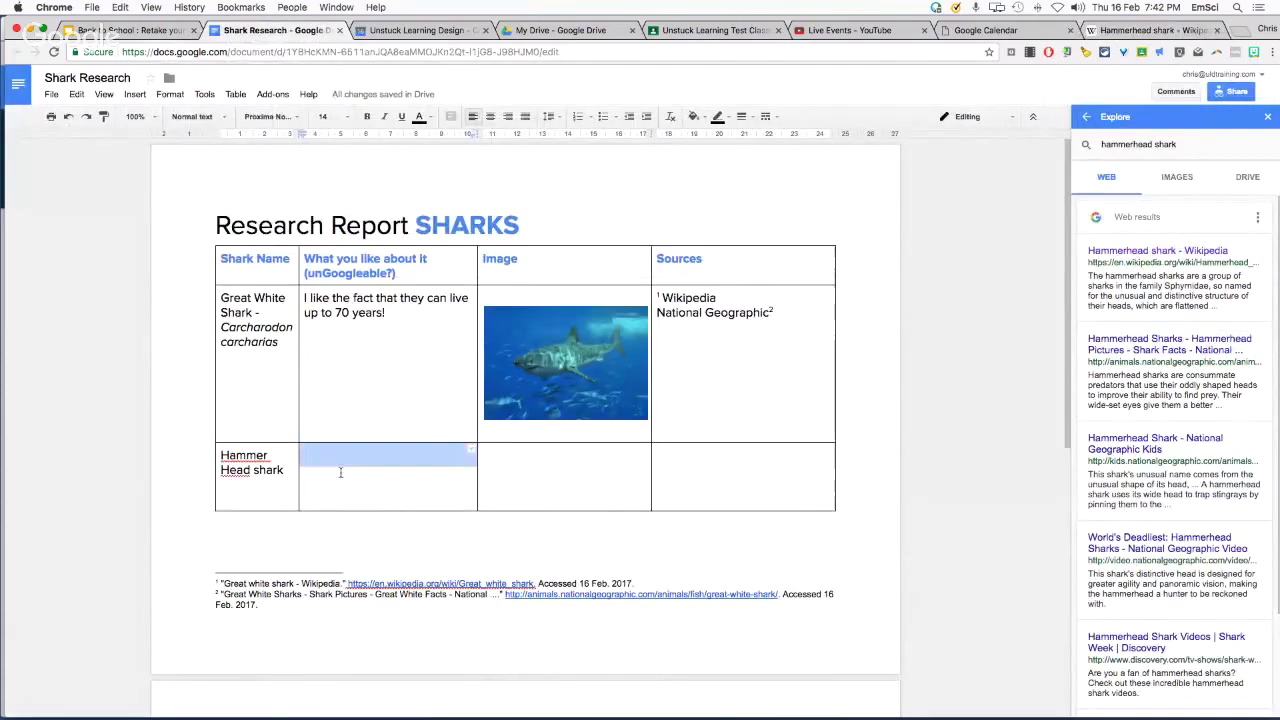
pyautogui.write('I love the fact that its head is')
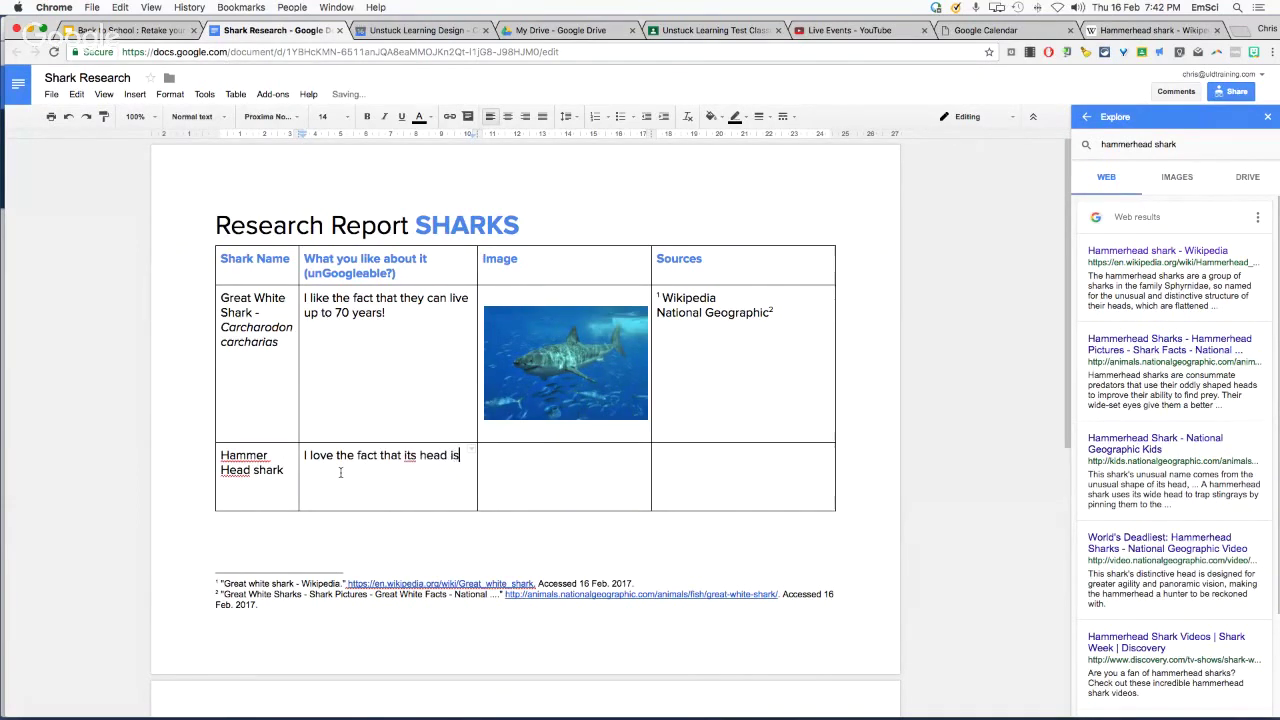
pyautogui.write('haped')
pyautogui.press('BackSpace')
pyautogui.write('because......')
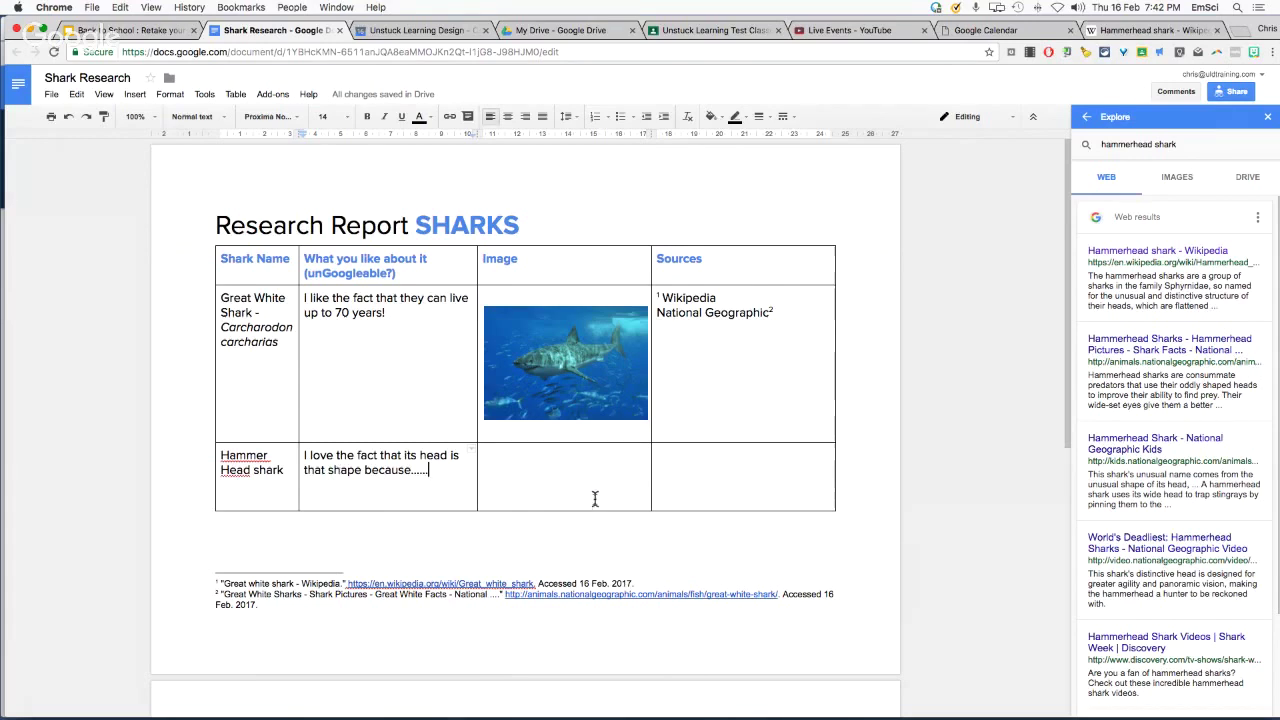
pyautogui.scroll(-1, 699, 391)
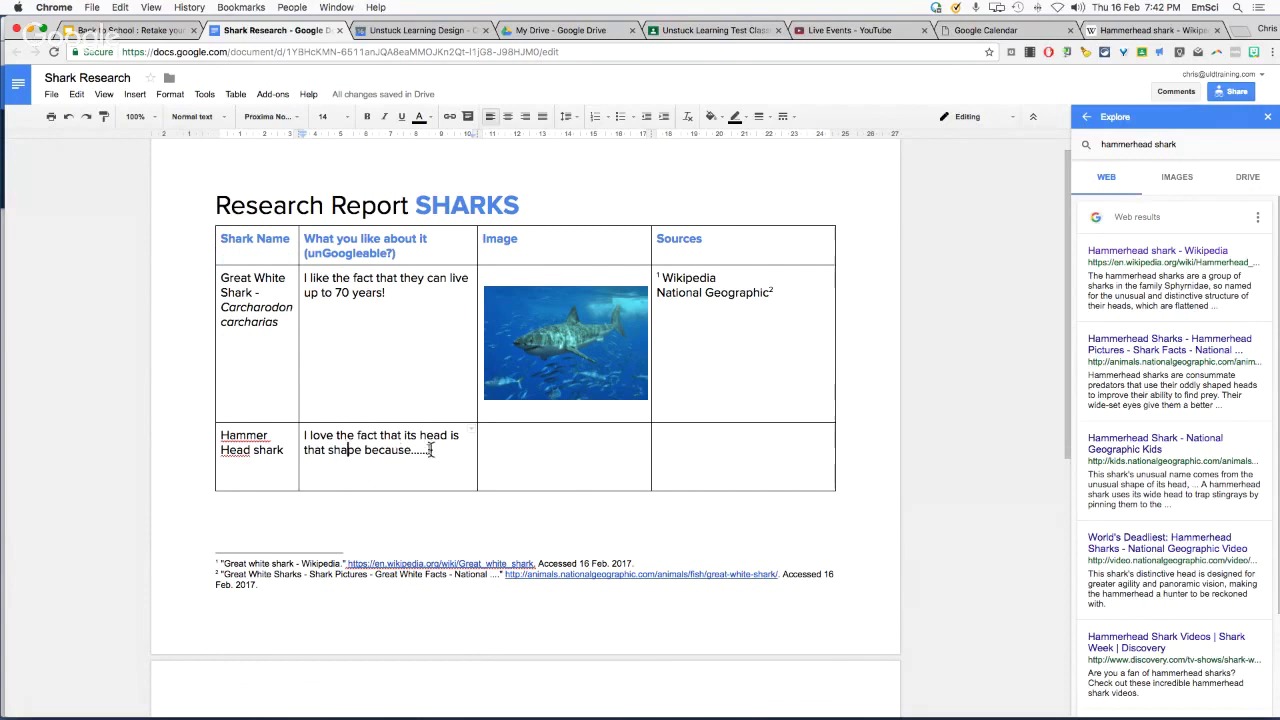
# Cite the Hammerhead shark Wikipedia page from Explore as a footnote in the Sources cell
pyautogui.click(757, 443)
pyautogui.write('Wikipedia')
pyautogui.moveTo(1200, 266)
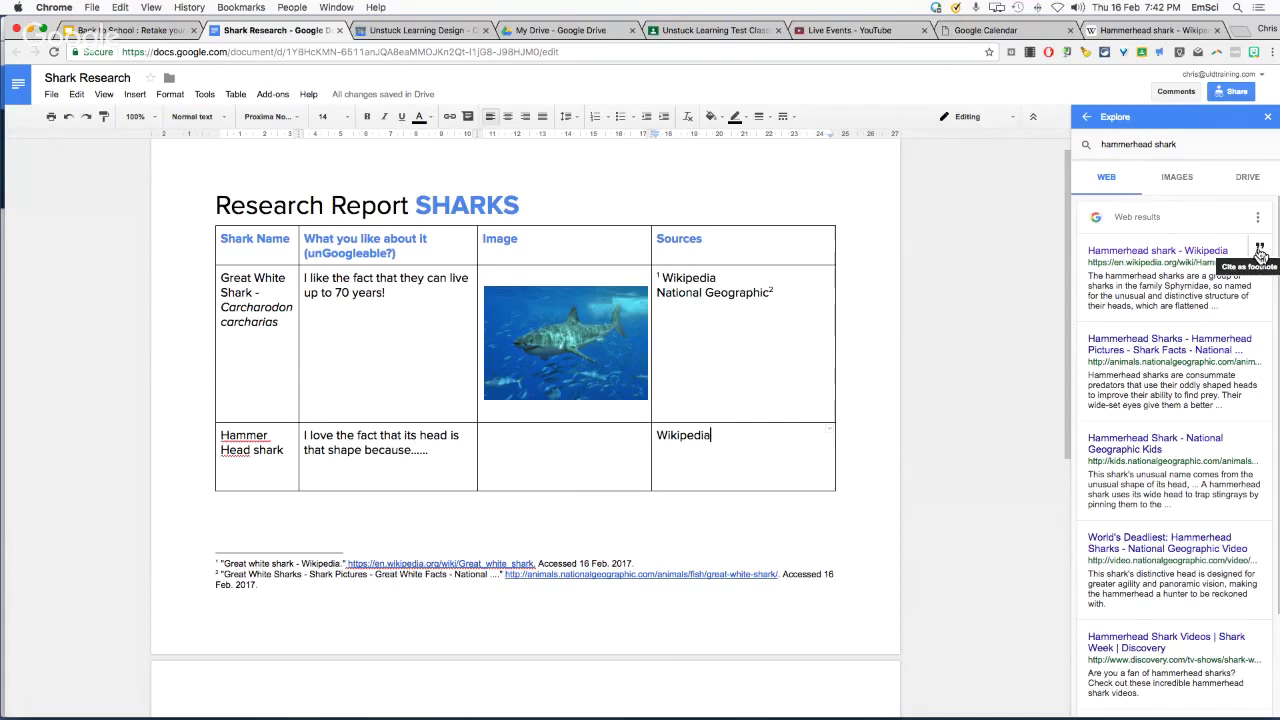
pyautogui.click(1259, 250)
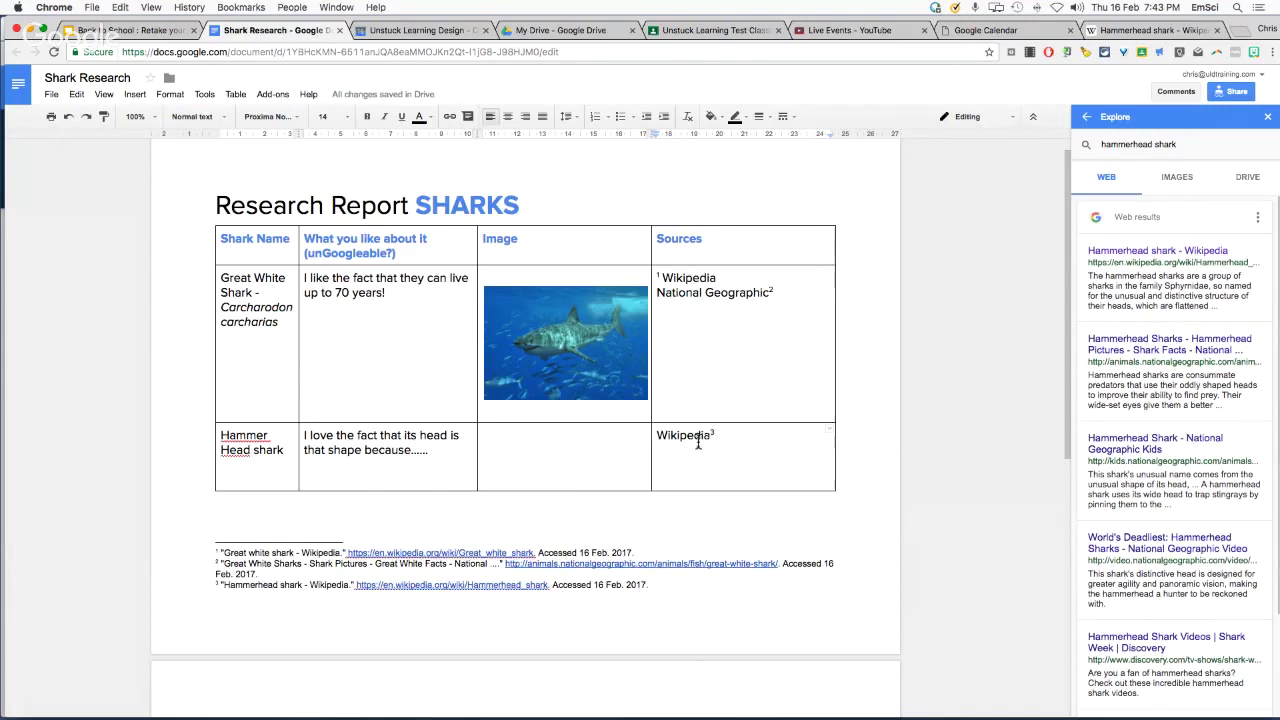
# Zoom to 125% to check footnote 3 below the table, then close the Explore panel
pyautogui.click(711, 433)
pyautogui.press('super+equal')
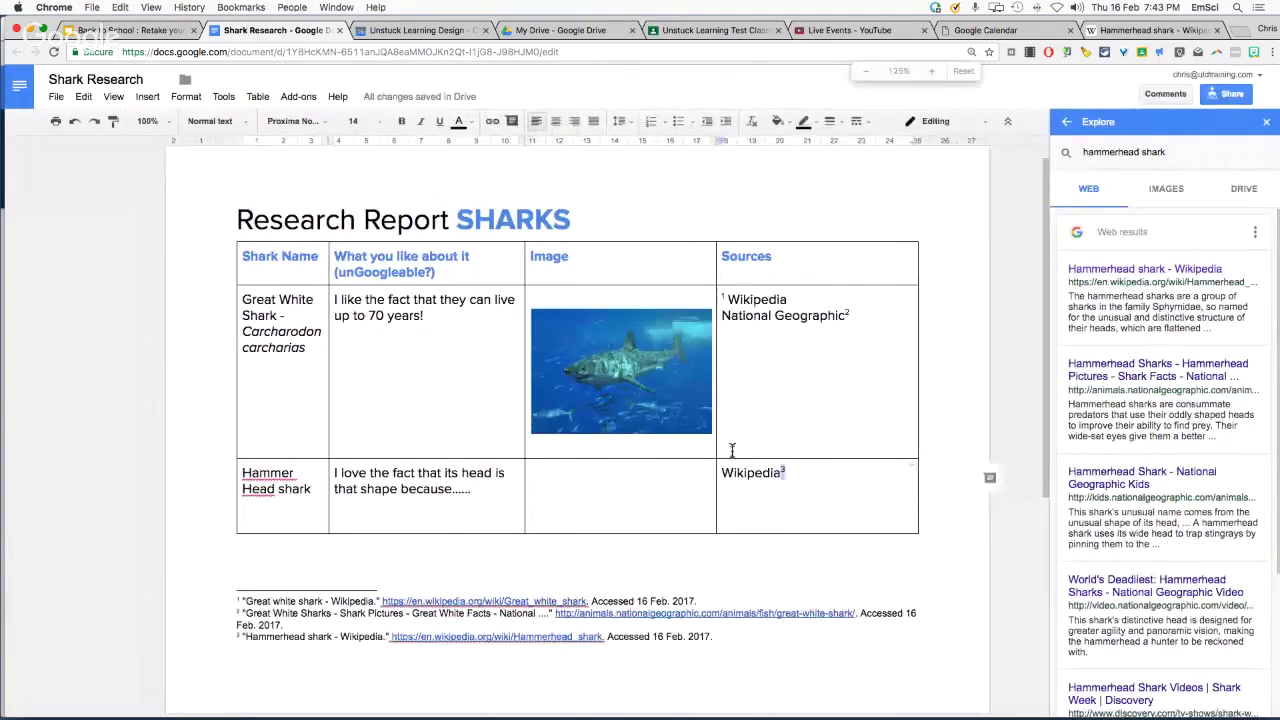
pyautogui.press('super+equal')
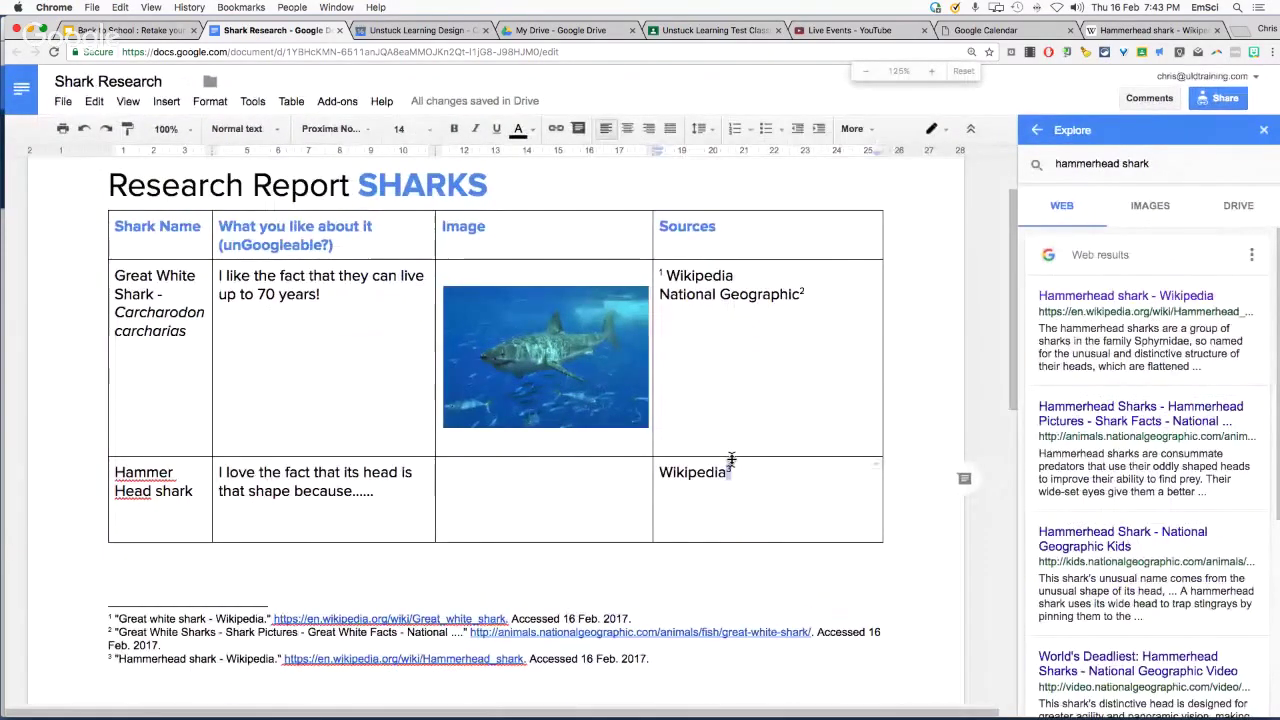
pyautogui.scroll(-1, 420, 520)
pyautogui.moveTo(116, 583); pyautogui.dragTo(680, 588)
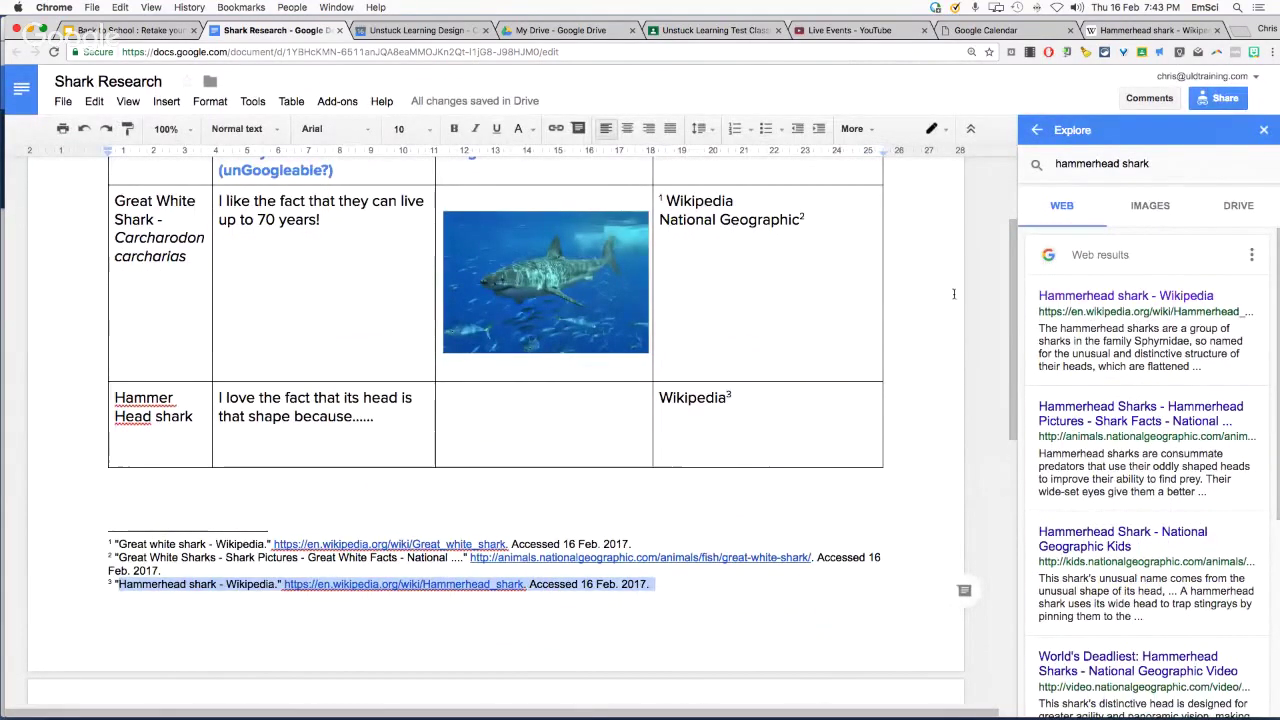
pyautogui.scroll(2, 827, 352)
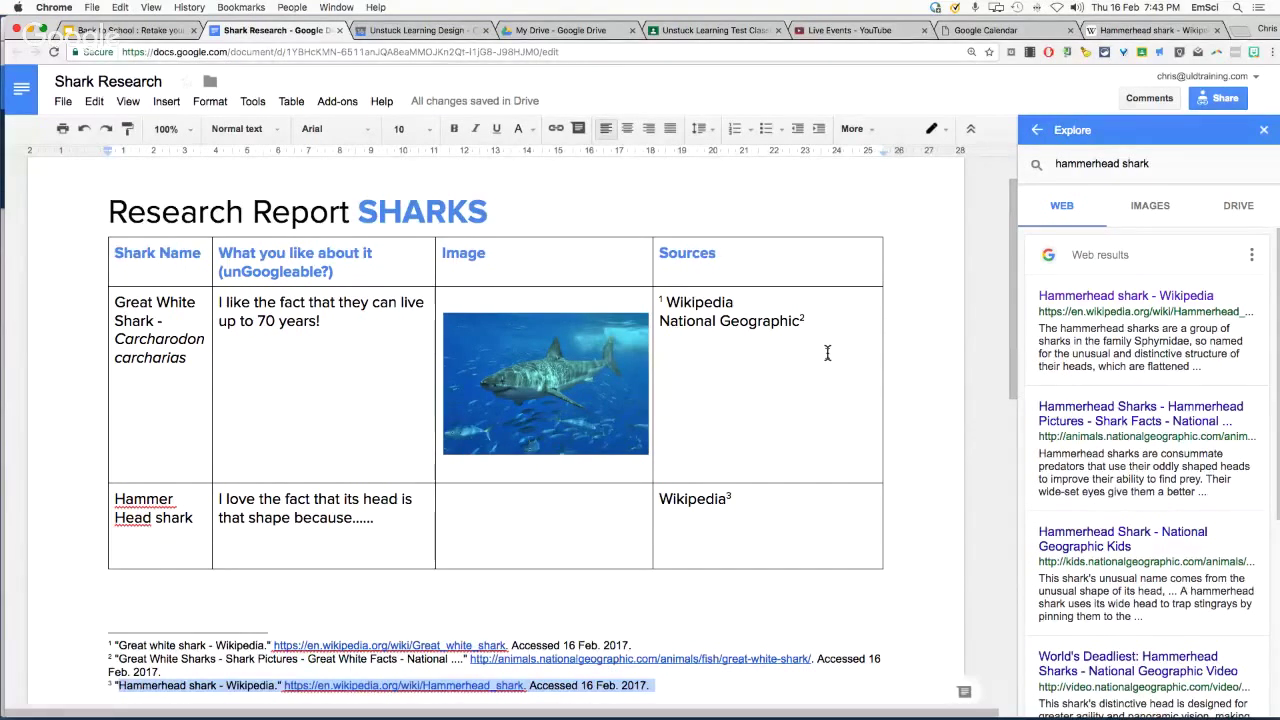
pyautogui.click(910, 355)
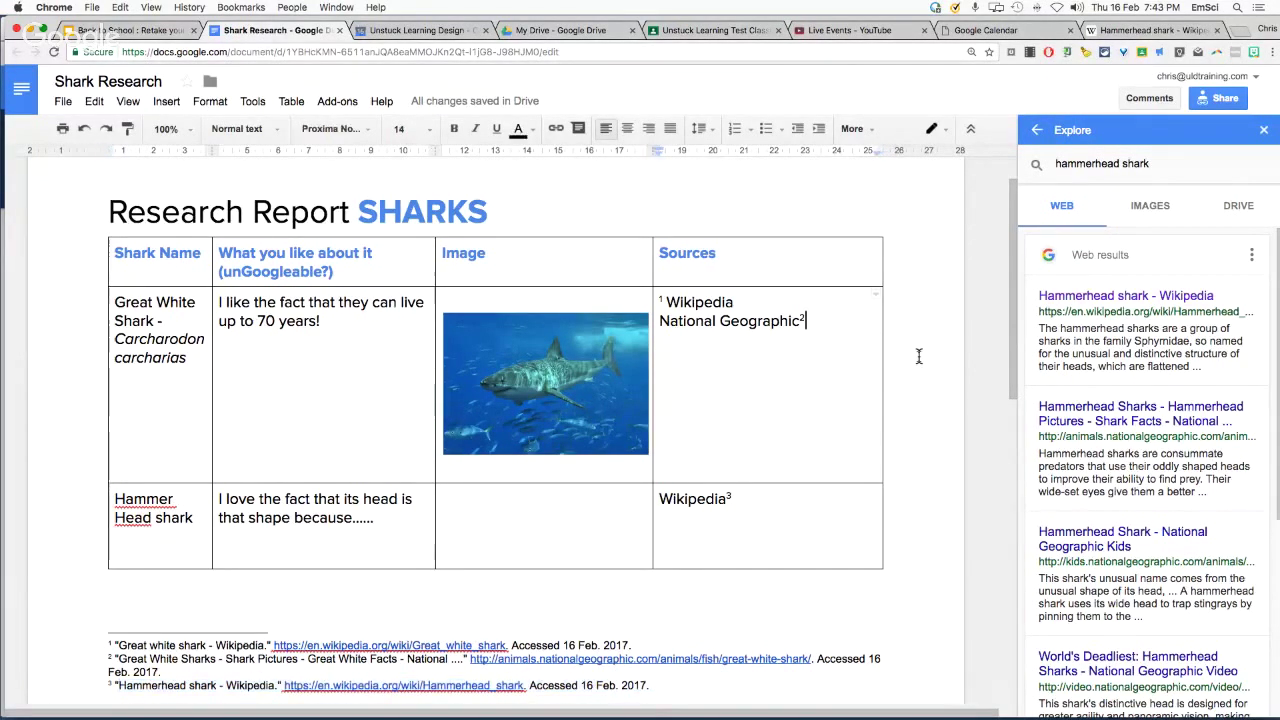
pyautogui.click(1265, 136)
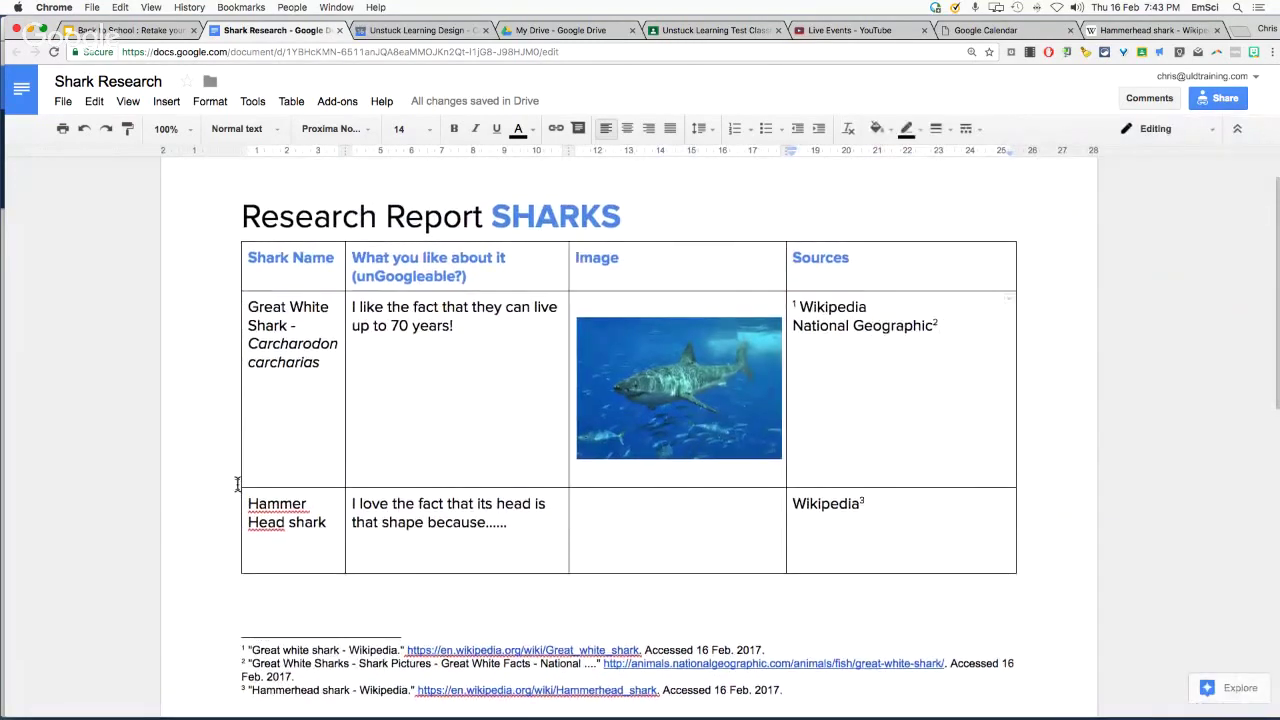
# Open the Explore! World Cup spreadsheet from the Sheets link on the Back to School Explore slide
pyautogui.click(115, 33)
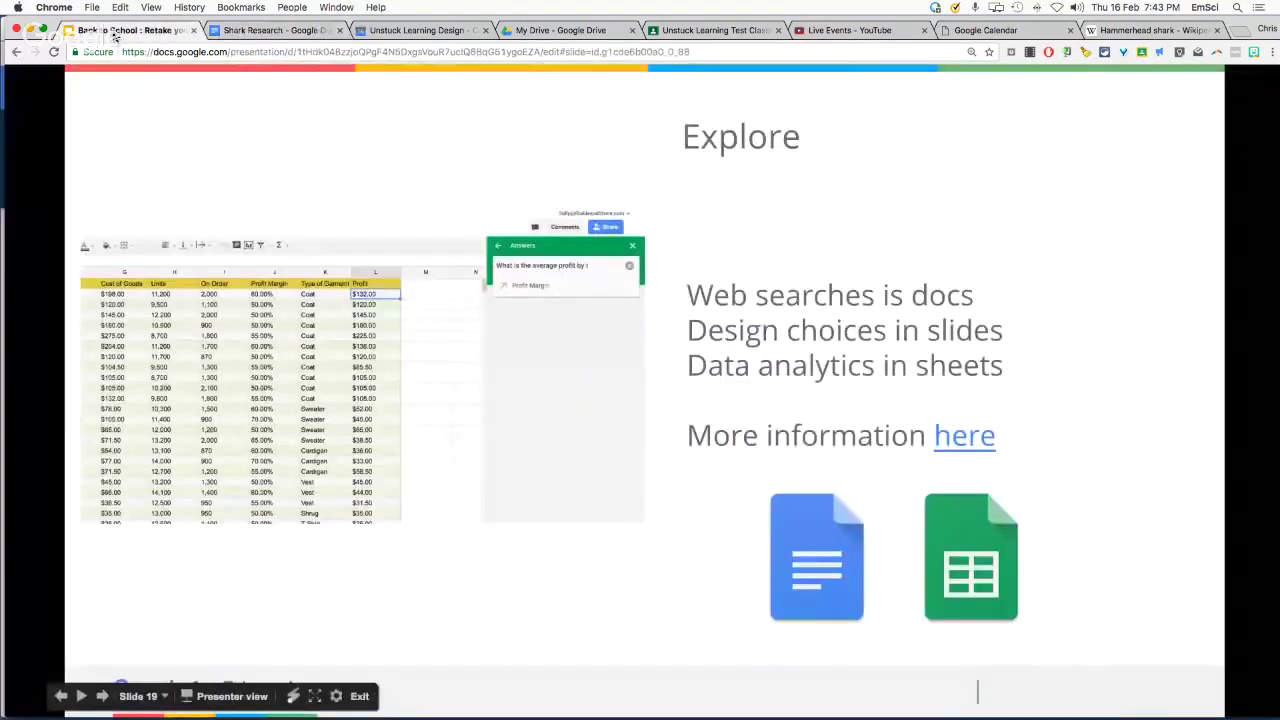
pyautogui.click(973, 548)
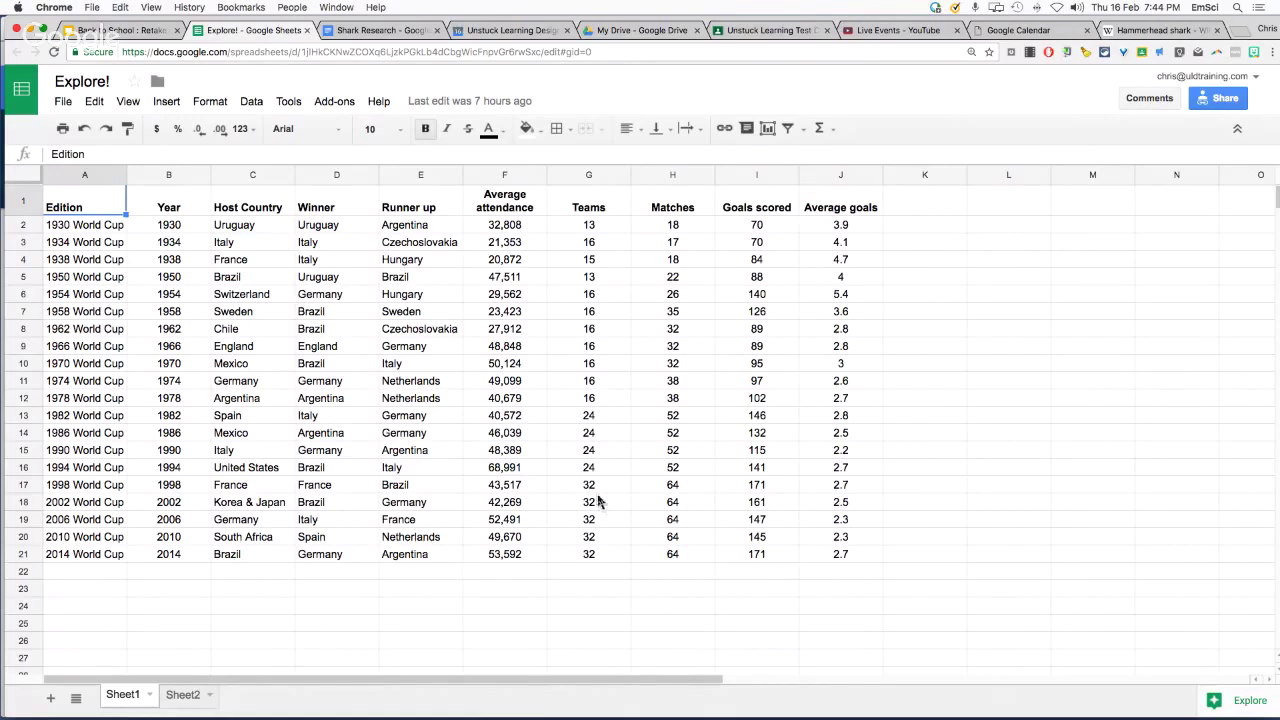
# Drag the Count of Winner pie chart suggestion from Explore onto the World Cup sheet
pyautogui.click(1228, 698)
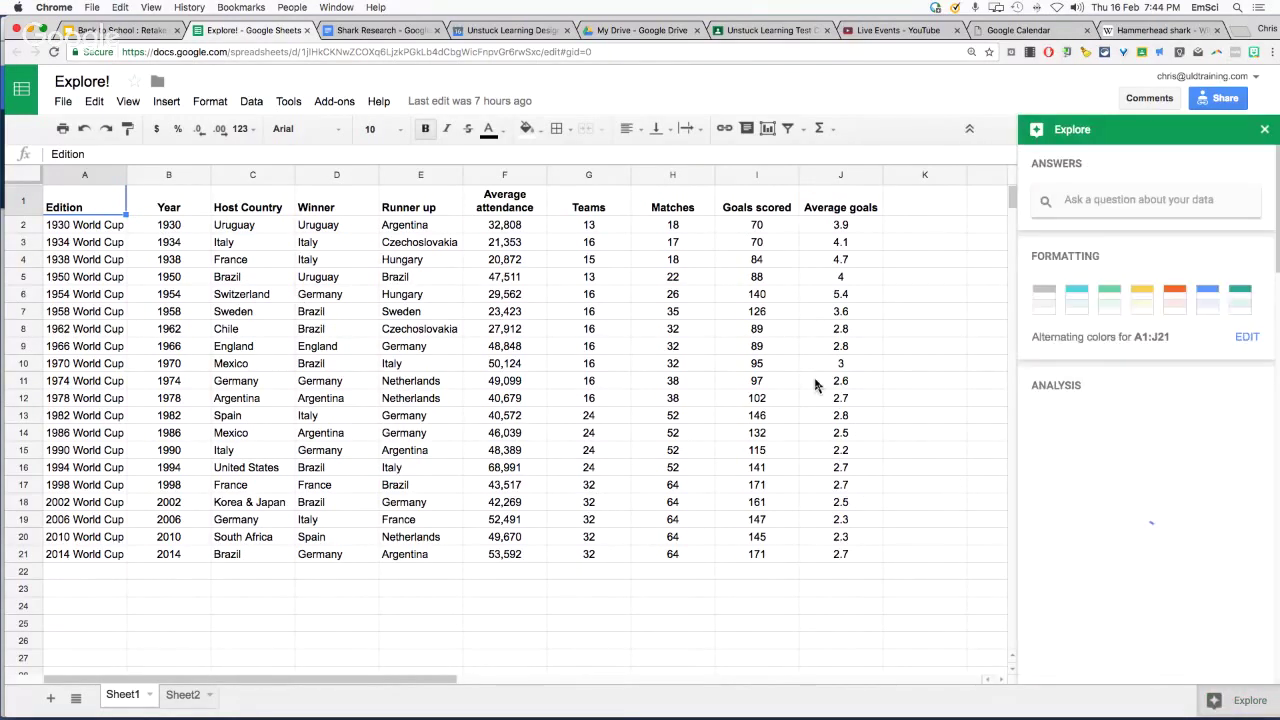
pyautogui.moveTo(1168, 514)
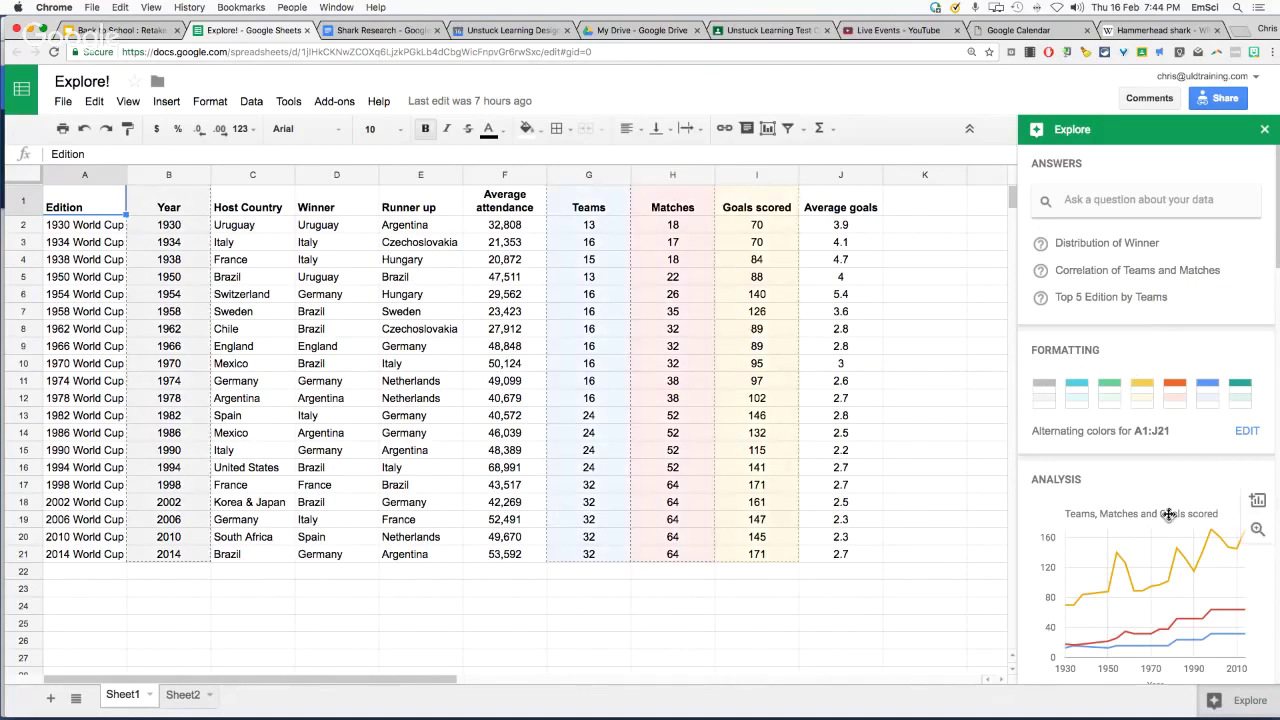
pyautogui.scroll(-5, 1150, 520)
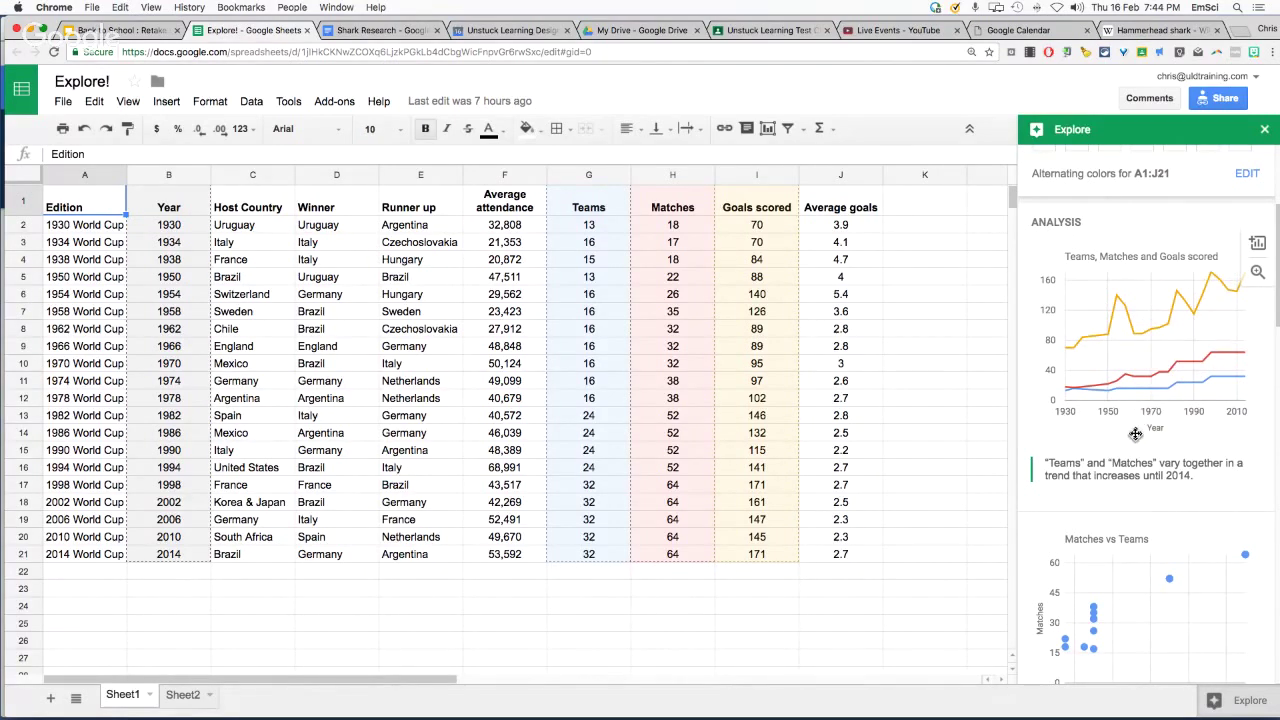
pyautogui.scroll(-1, 1135, 433)
pyautogui.scroll(-5, 1132, 440)
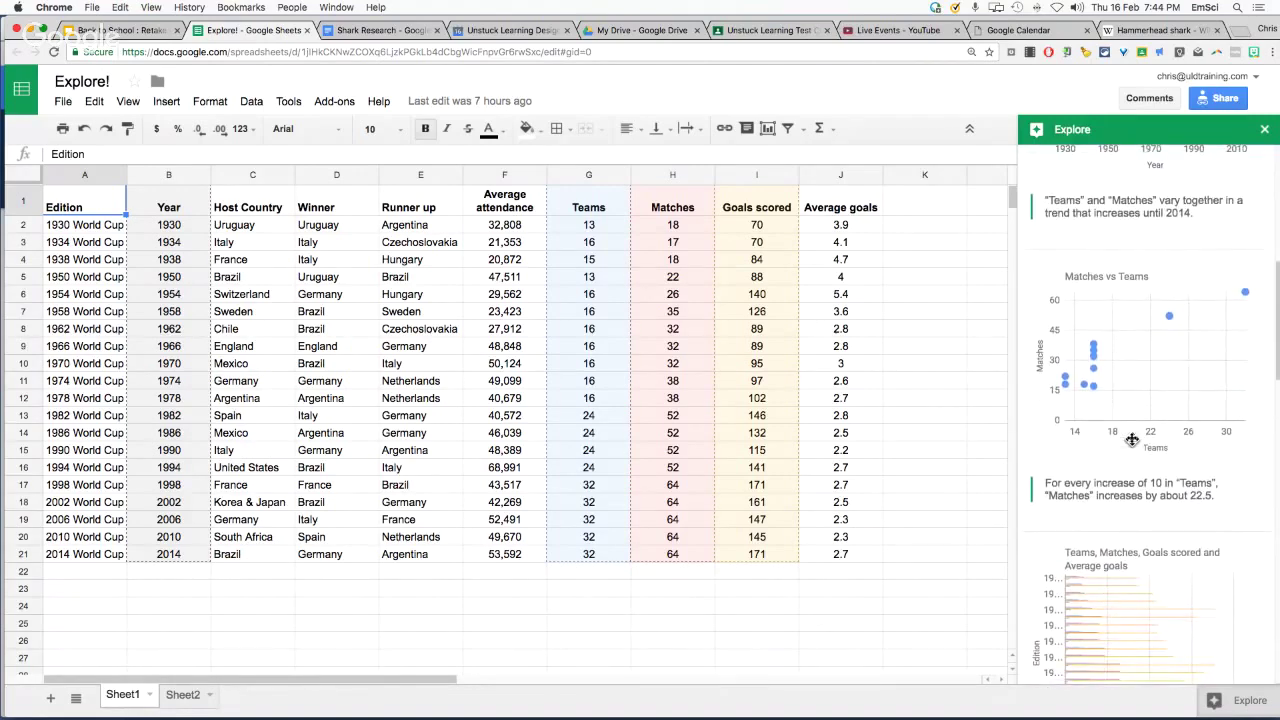
pyautogui.scroll(-3, 1132, 450)
pyautogui.scroll(-3, 1130, 457)
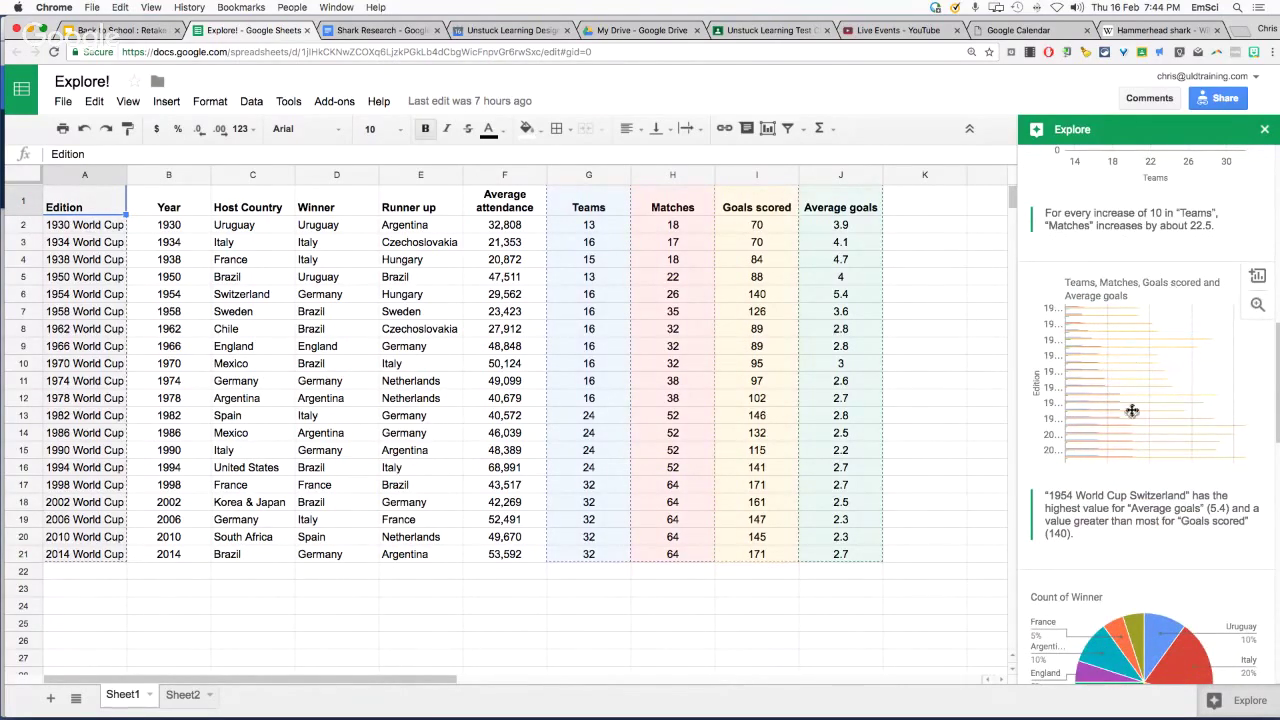
pyautogui.scroll(-2, 1133, 418)
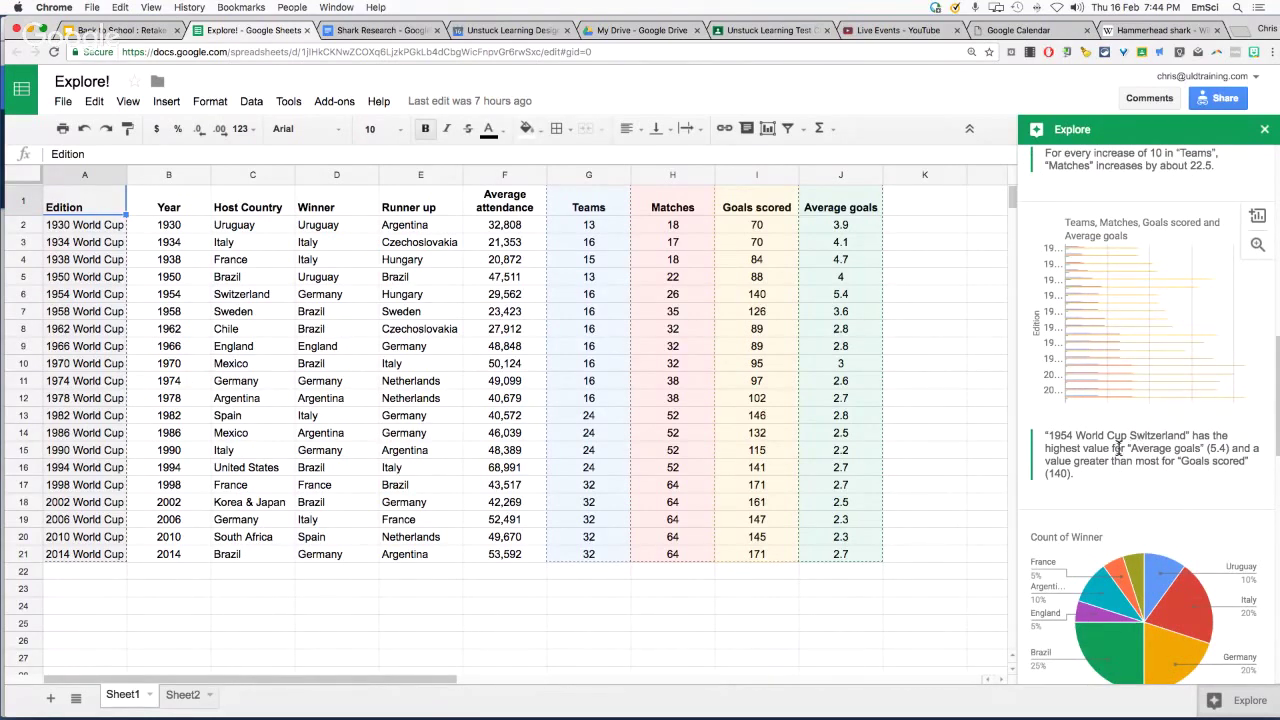
pyautogui.scroll(-5, 1136, 453)
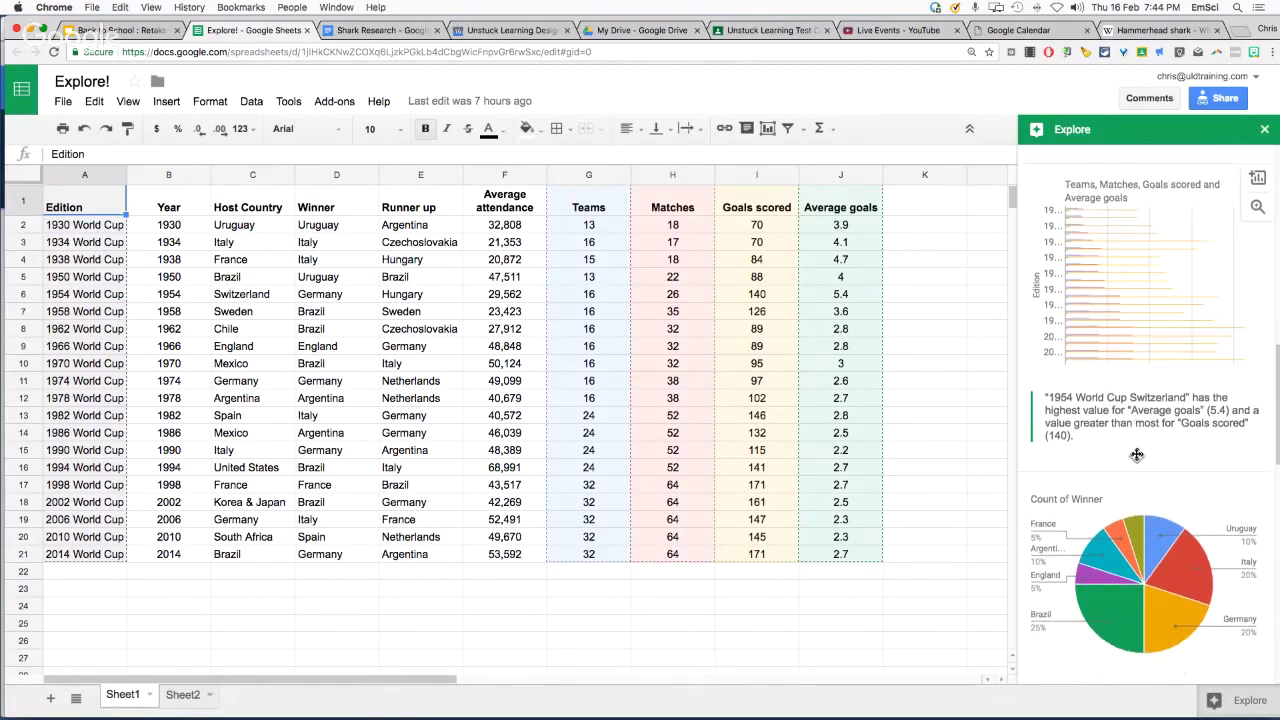
pyautogui.moveTo(1124, 402)
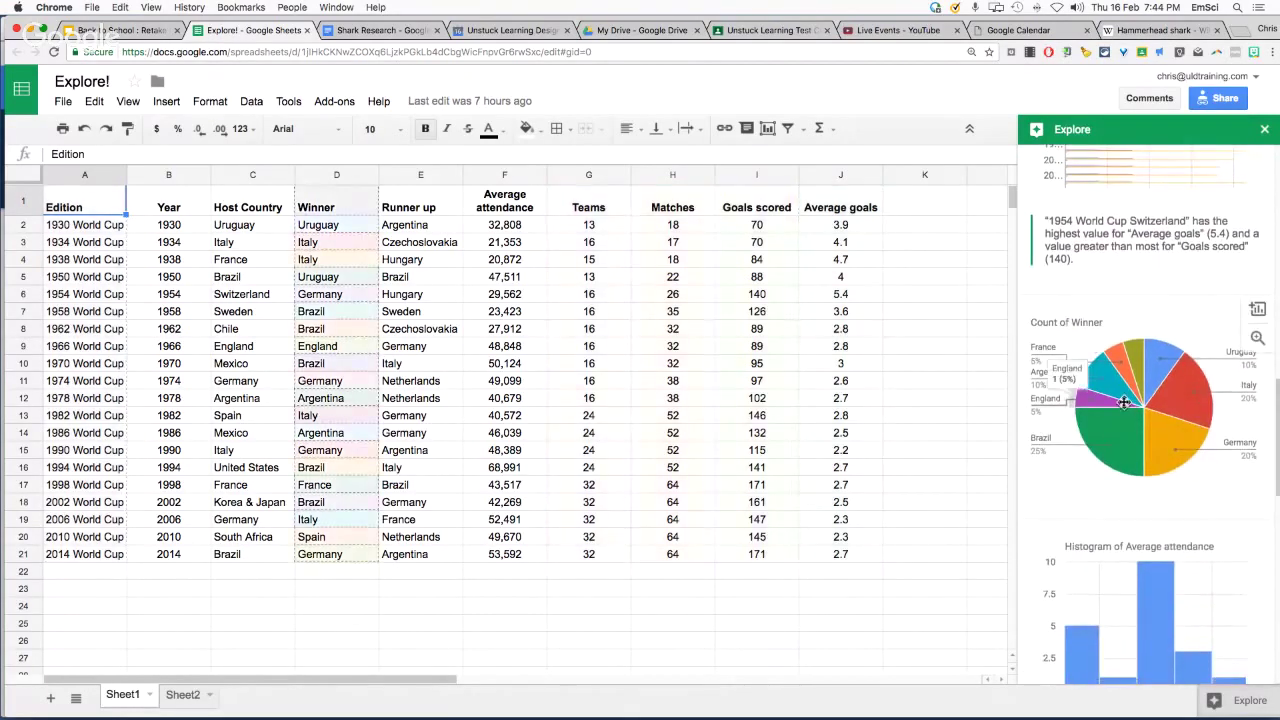
pyautogui.moveTo(1143, 442)
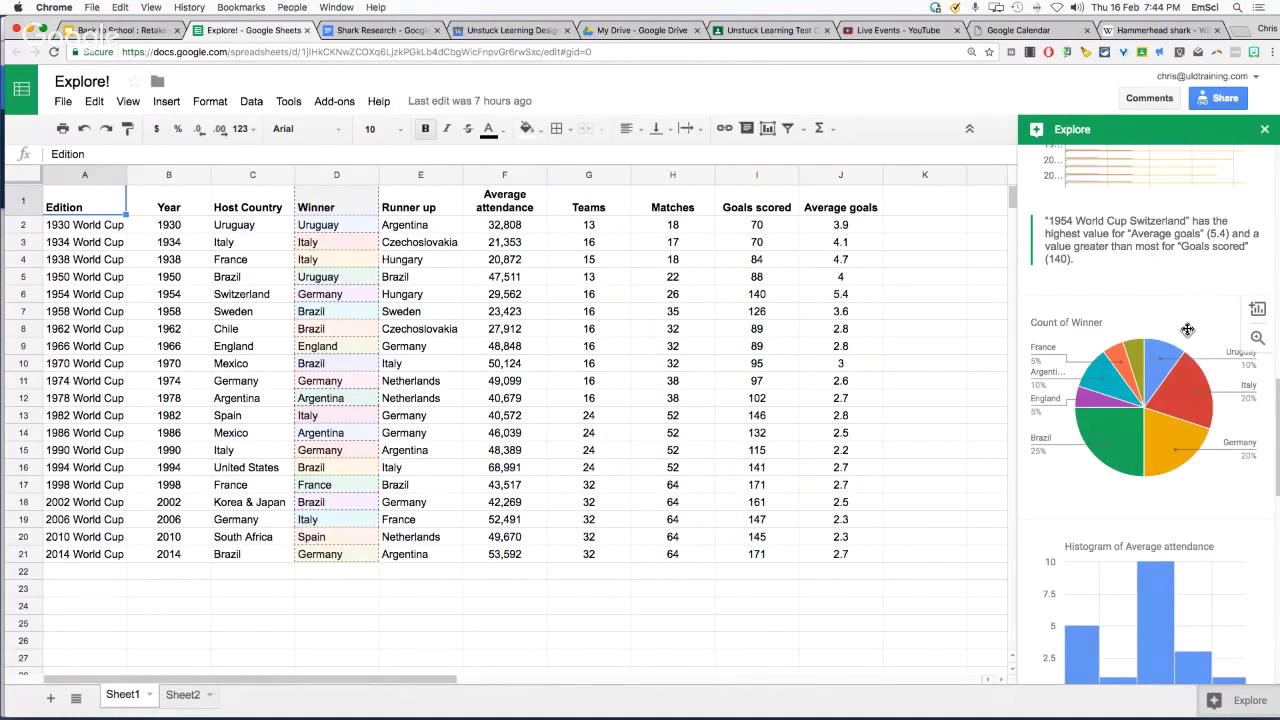
pyautogui.moveTo(1205, 329); pyautogui.dragTo(602, 482)
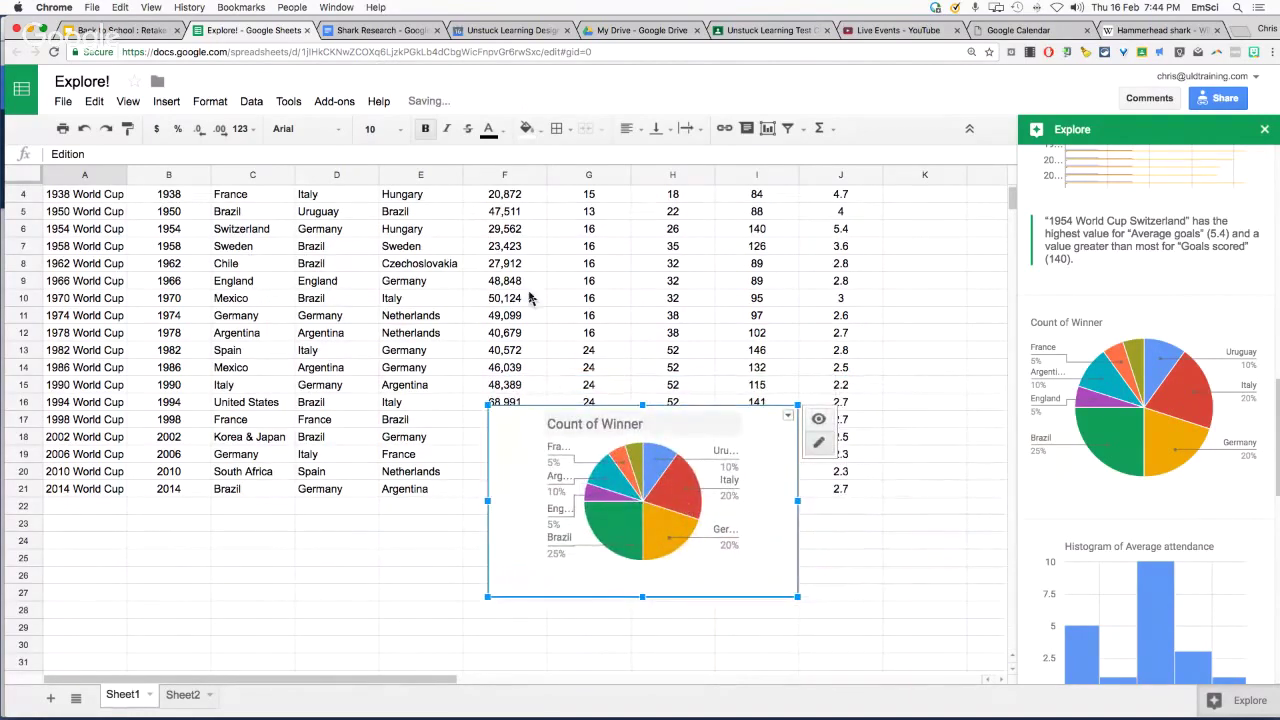
# Adjust the placed Count of Winner pie chart and return to the Winner column
pyautogui.click(251, 268)
pyautogui.scroll(1, 318, 235)
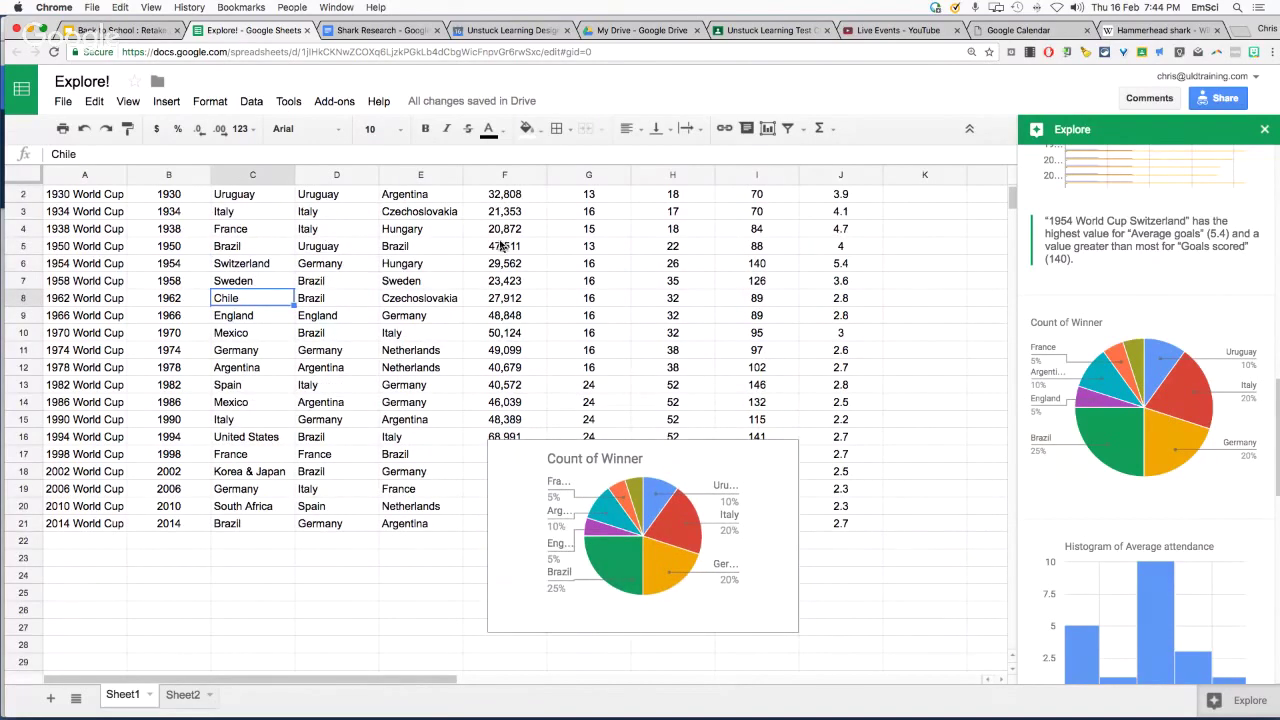
pyautogui.scroll(1, 503, 245)
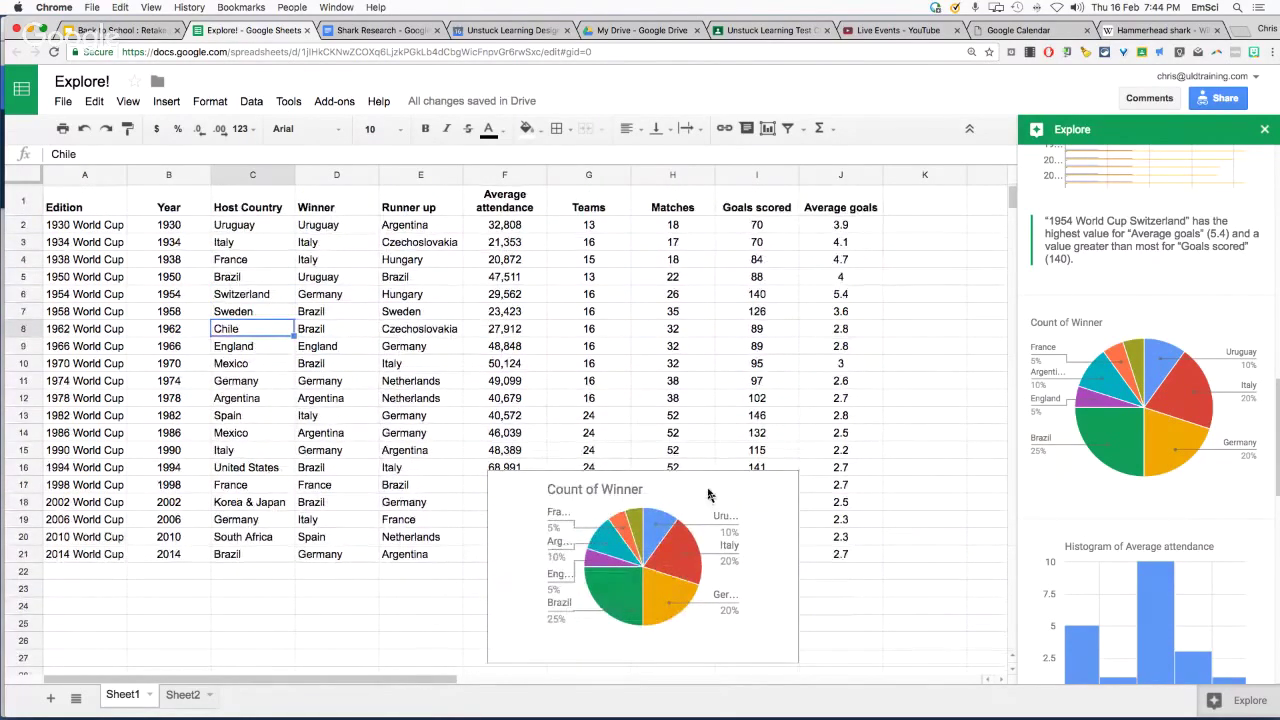
pyautogui.moveTo(668, 480); pyautogui.dragTo(630, 473)
pyautogui.click(516, 511)
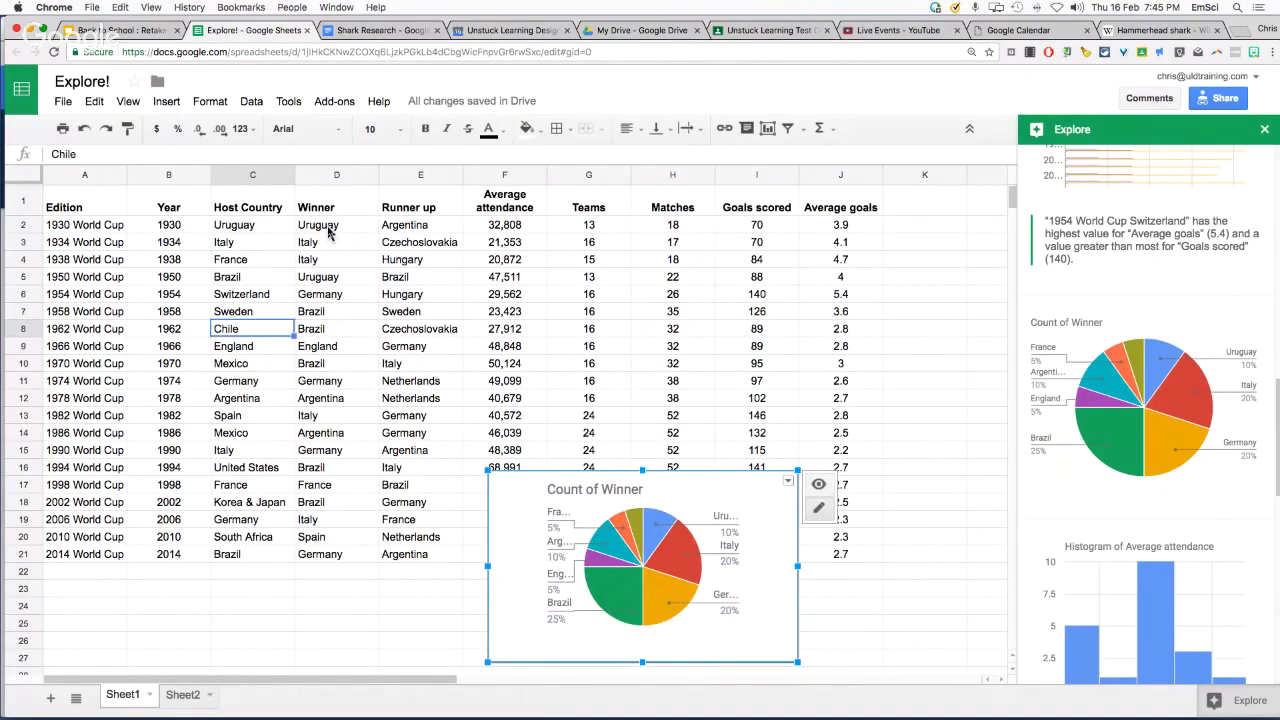
pyautogui.click(329, 229)
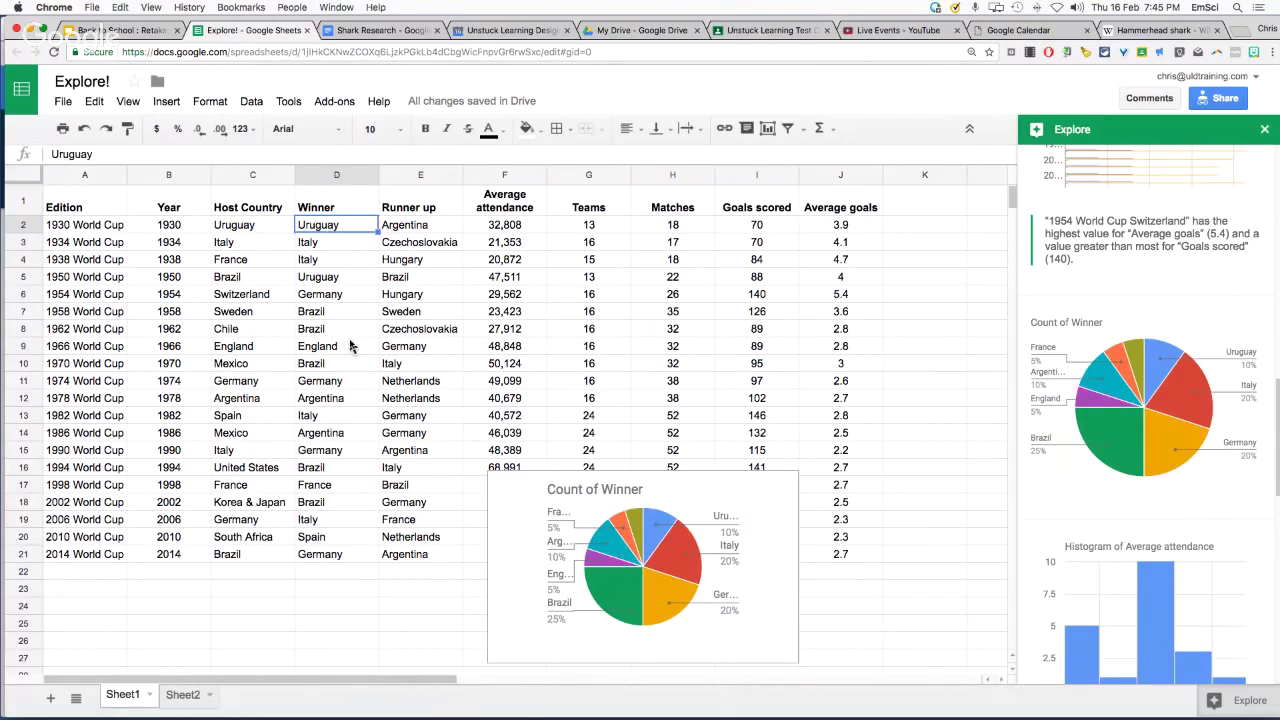
# Replace the 1998 winner France with Brazil, correcting the capitalisation to 'Brazil'
pyautogui.click(326, 490)
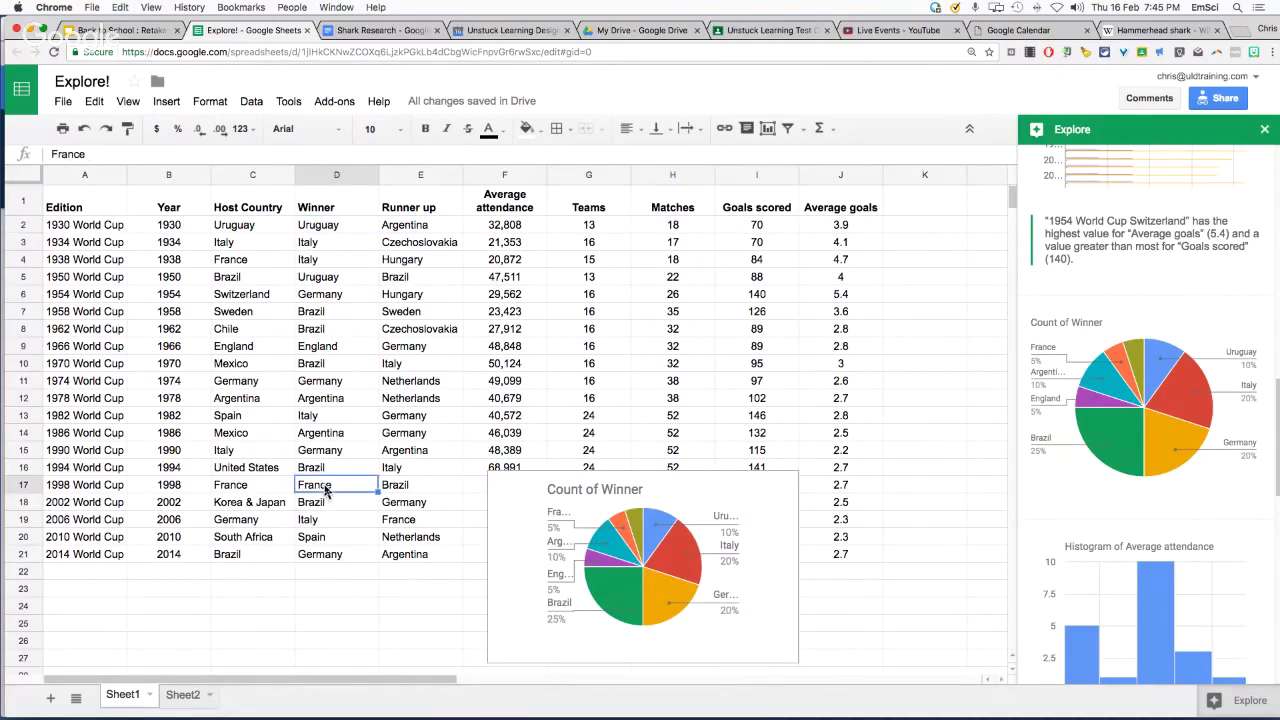
pyautogui.write('BRazil')
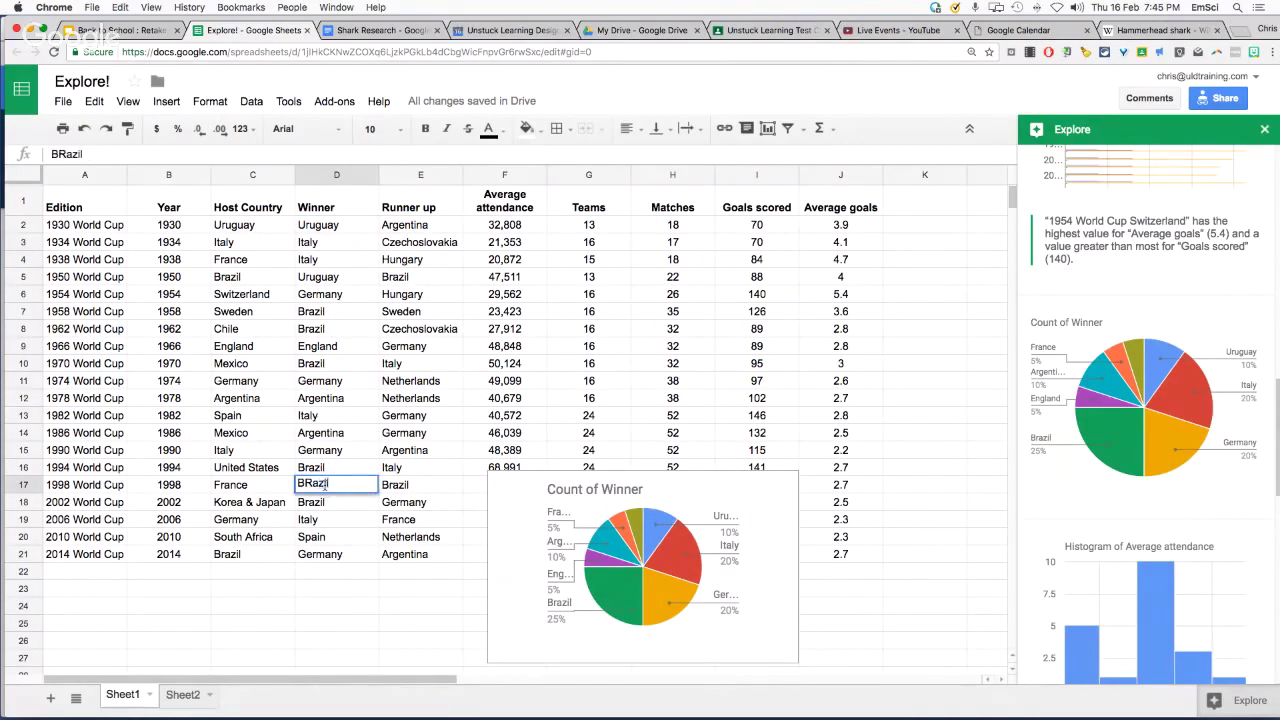
pyautogui.press('Return')
pyautogui.hscroll(2, 395, 518)
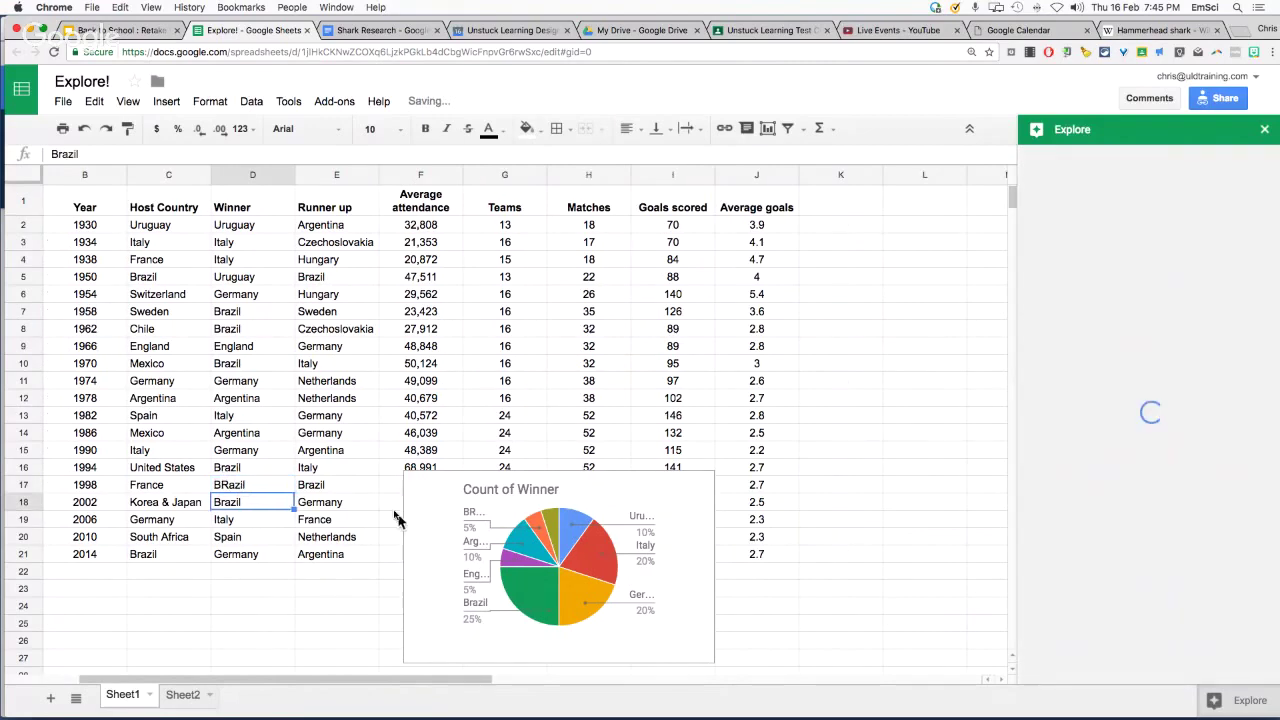
pyautogui.click(228, 484)
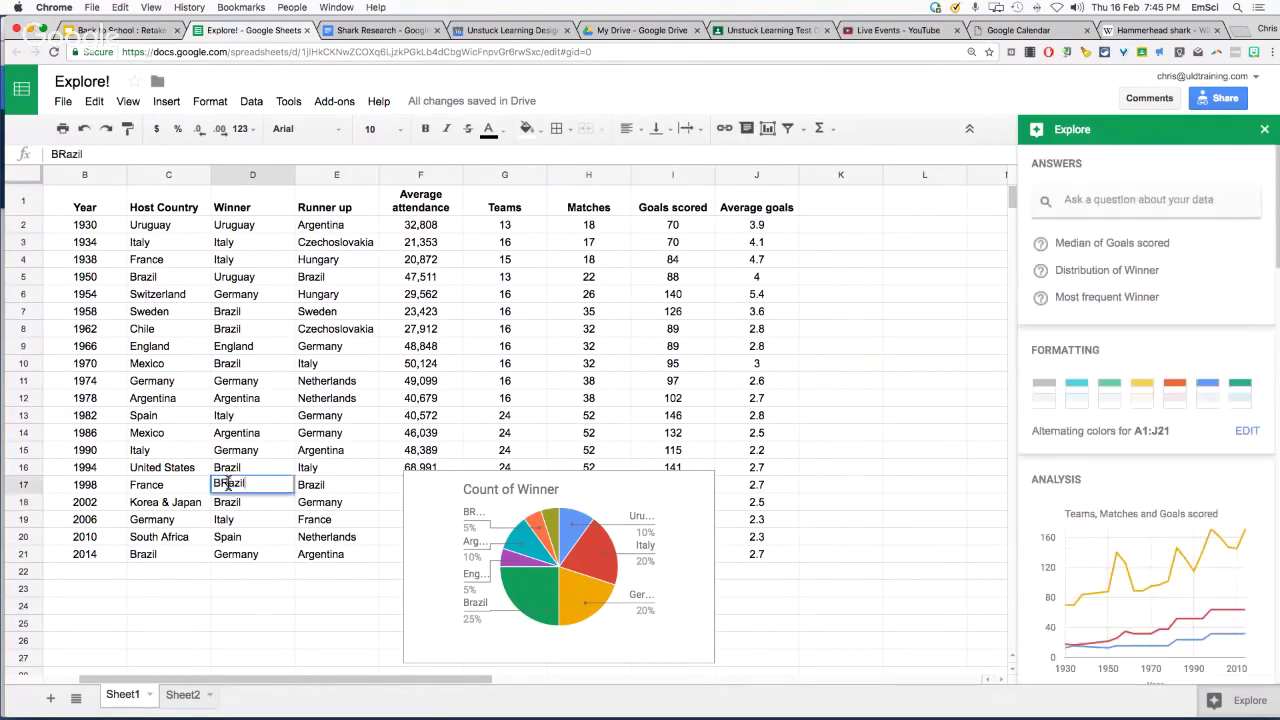
pyautogui.write('Brazil')
pyautogui.click(312, 588)
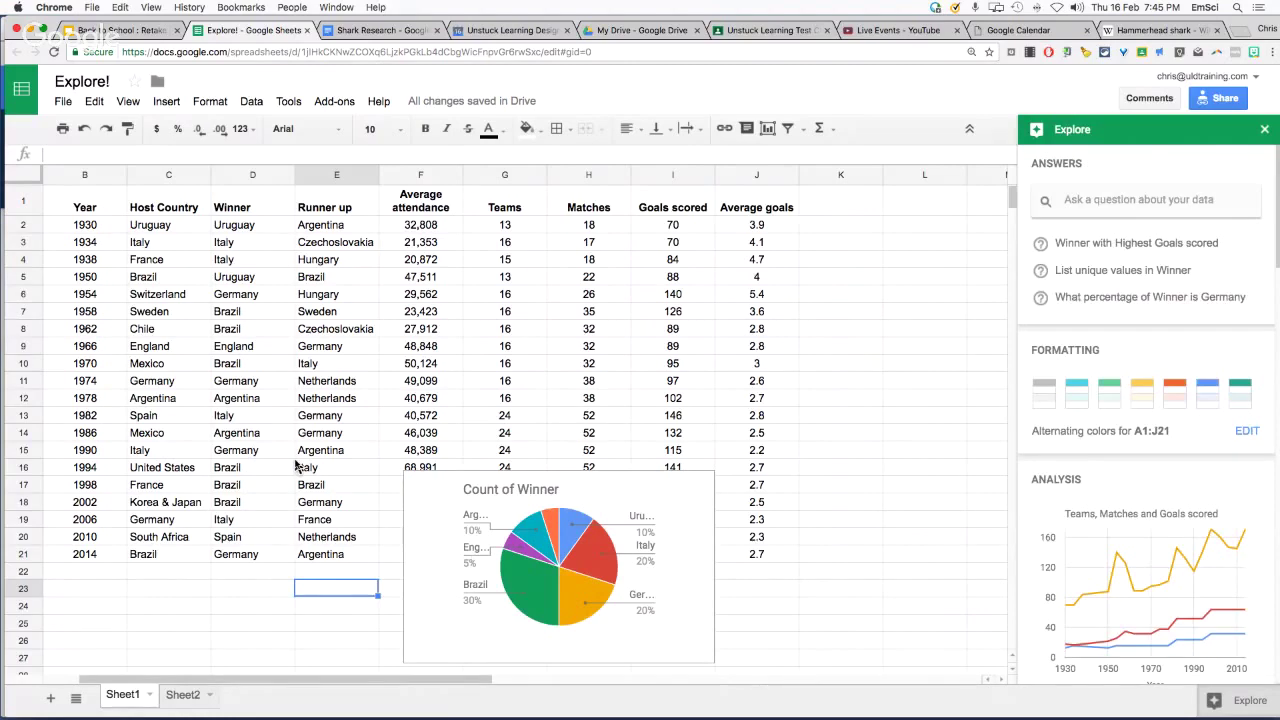
pyautogui.click(598, 543)
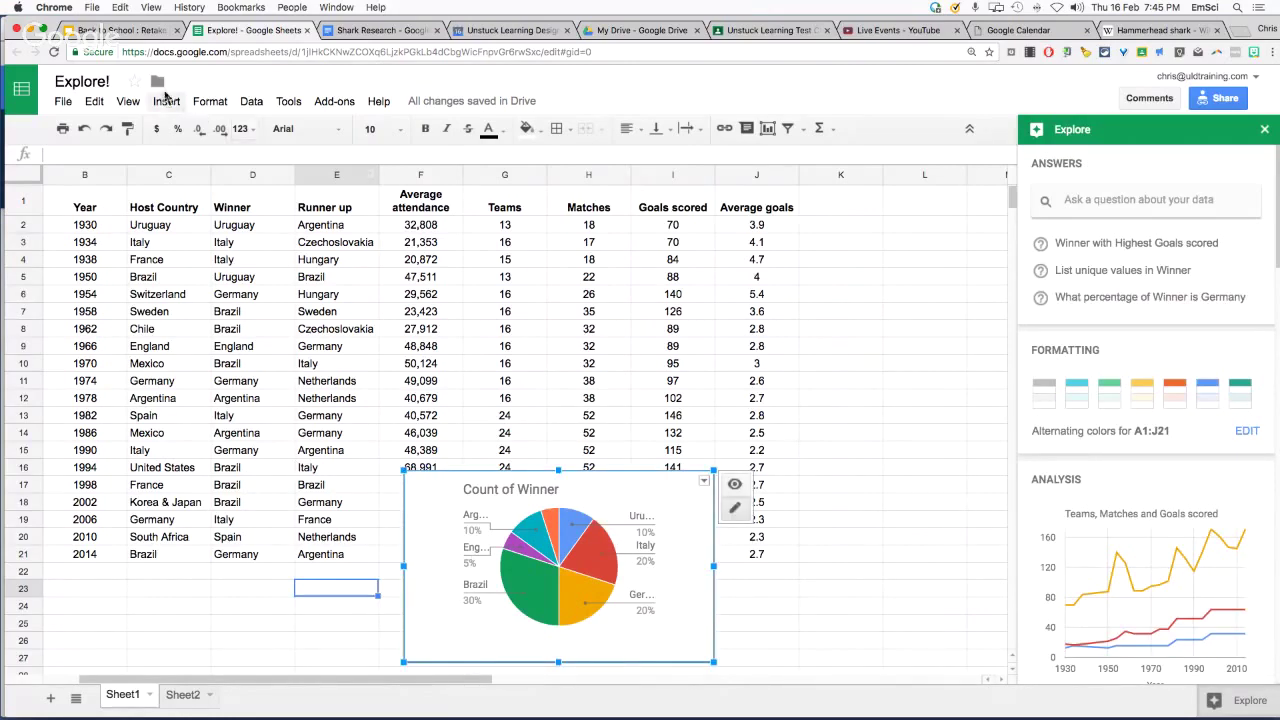
# Import the Count of Winner pie chart from the Explore! spreadsheet via Insert > Chart > From Sheets
pyautogui.click(115, 31)
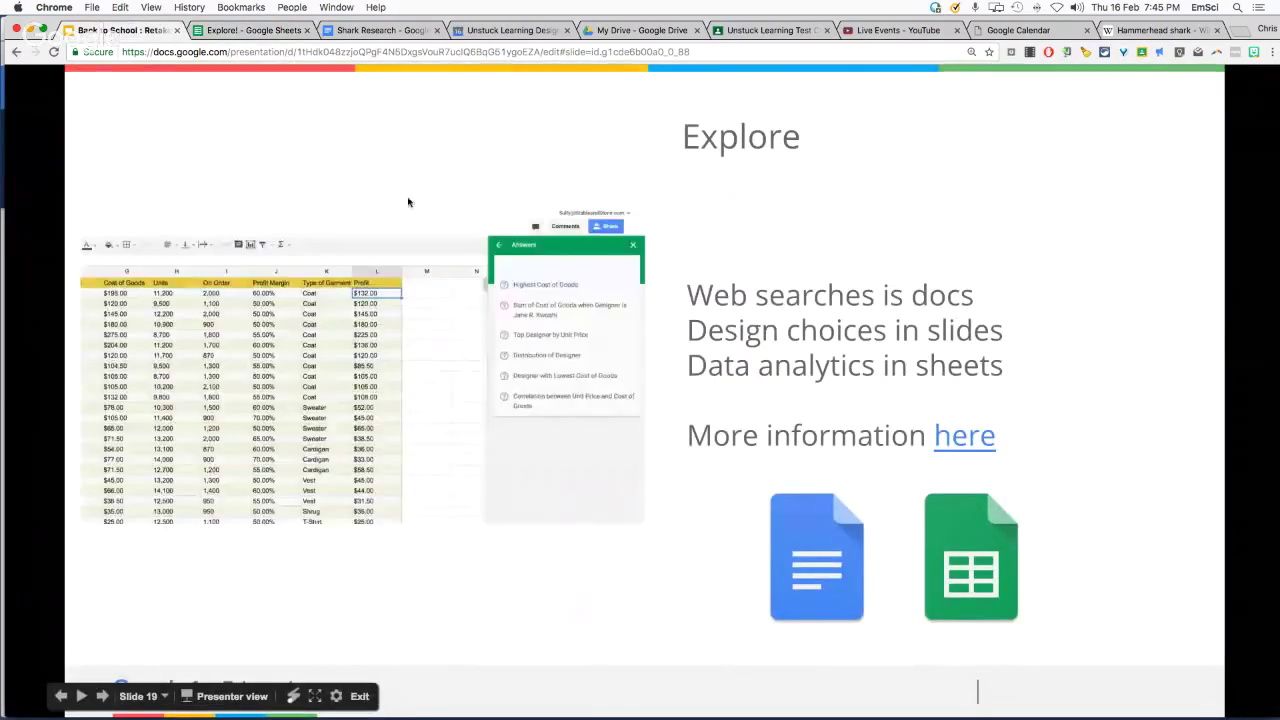
pyautogui.press('Escape')
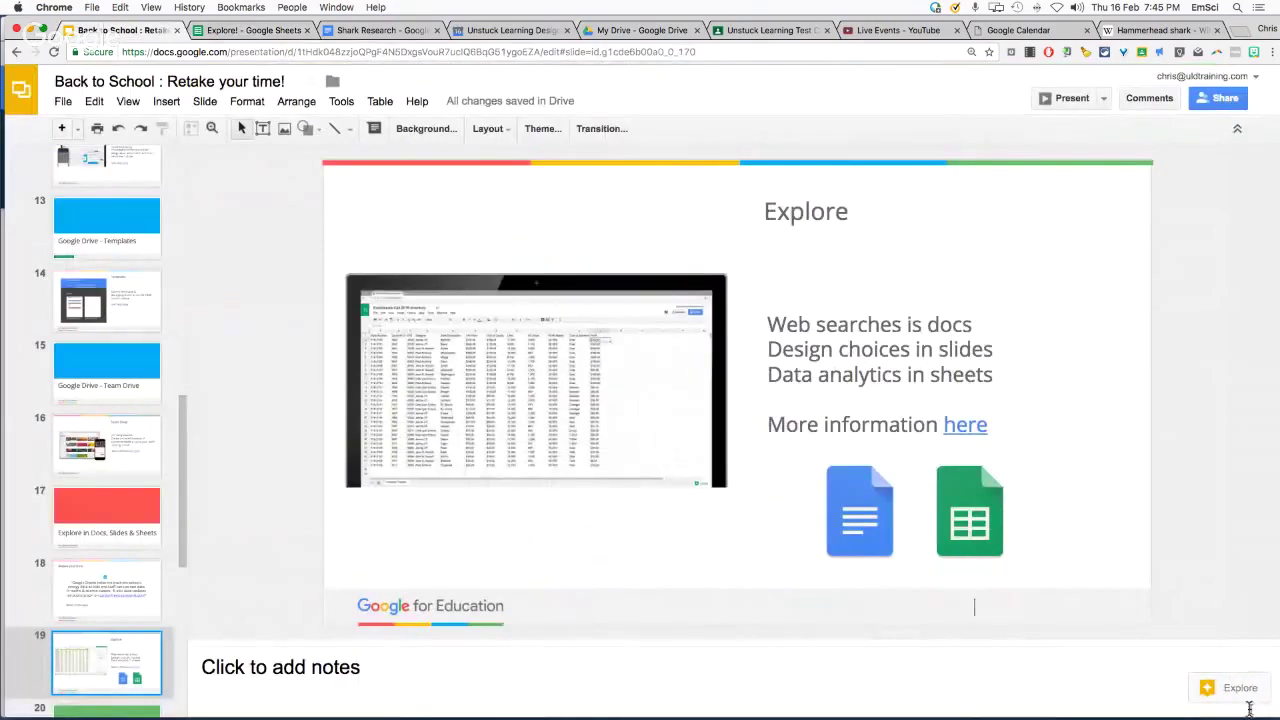
pyautogui.click(1235, 690)
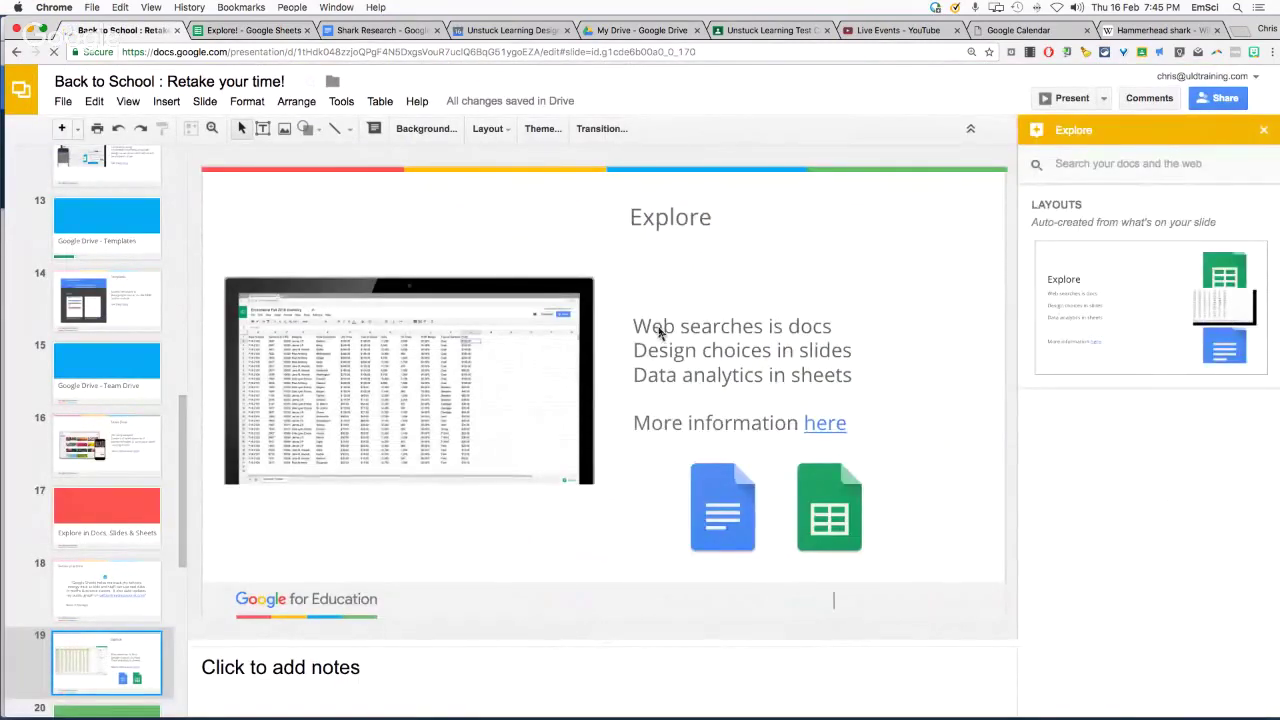
pyautogui.click(166, 102)
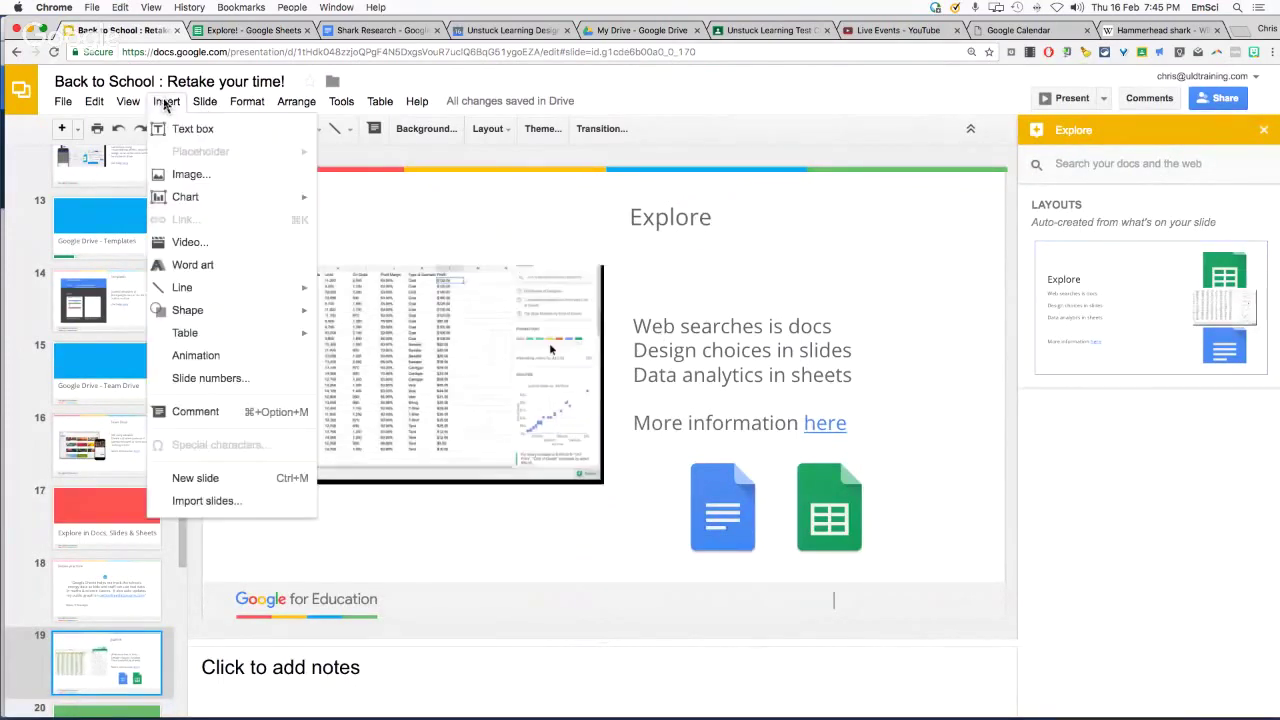
pyautogui.moveTo(215, 311)
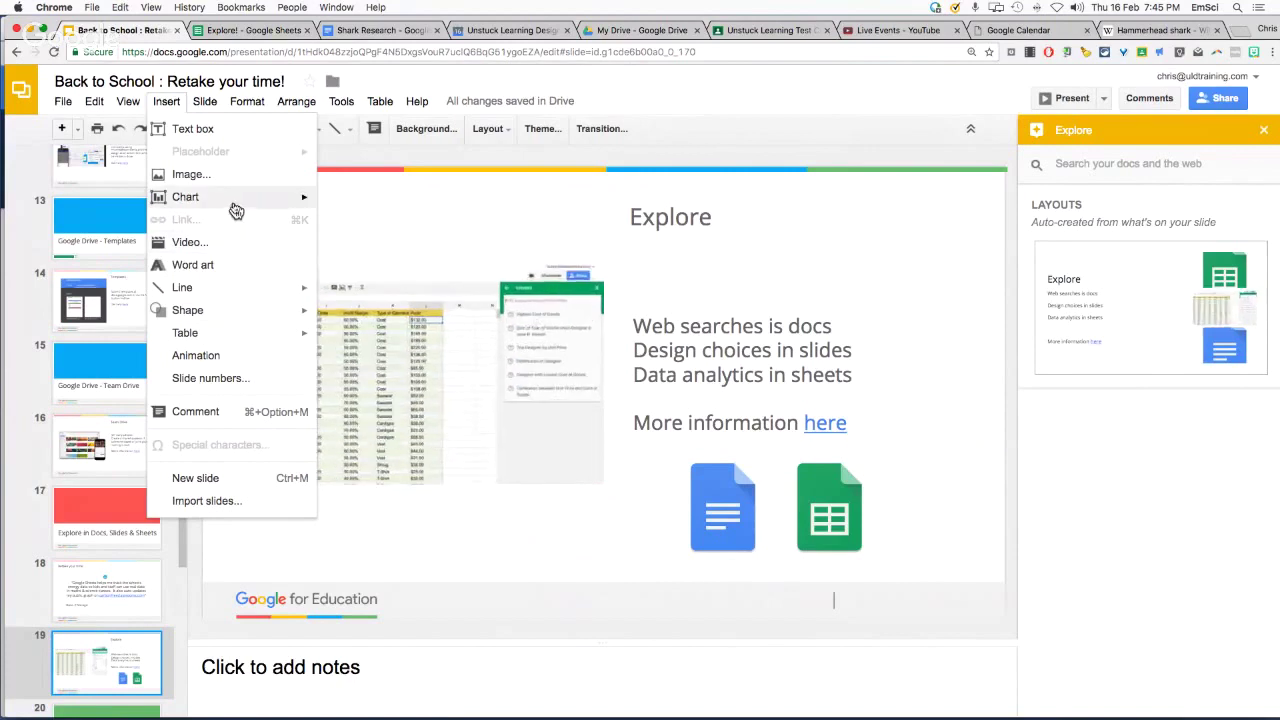
pyautogui.moveTo(235, 210)
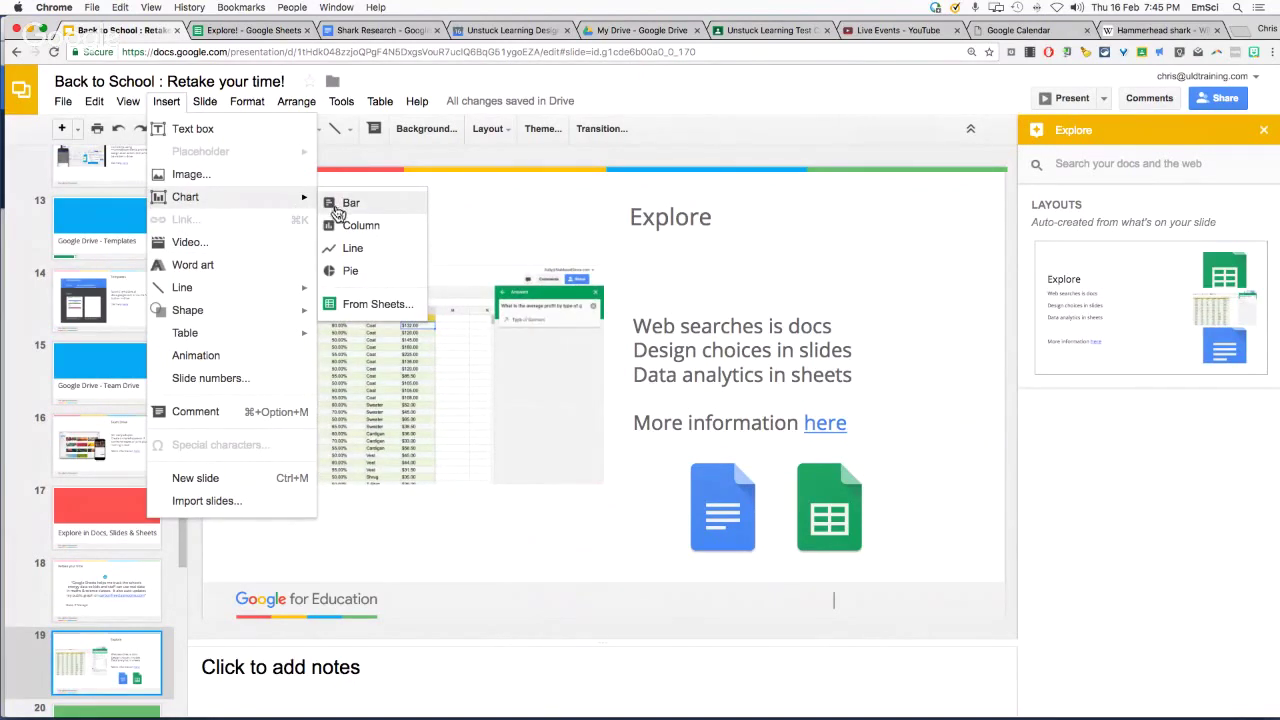
pyautogui.click(388, 314)
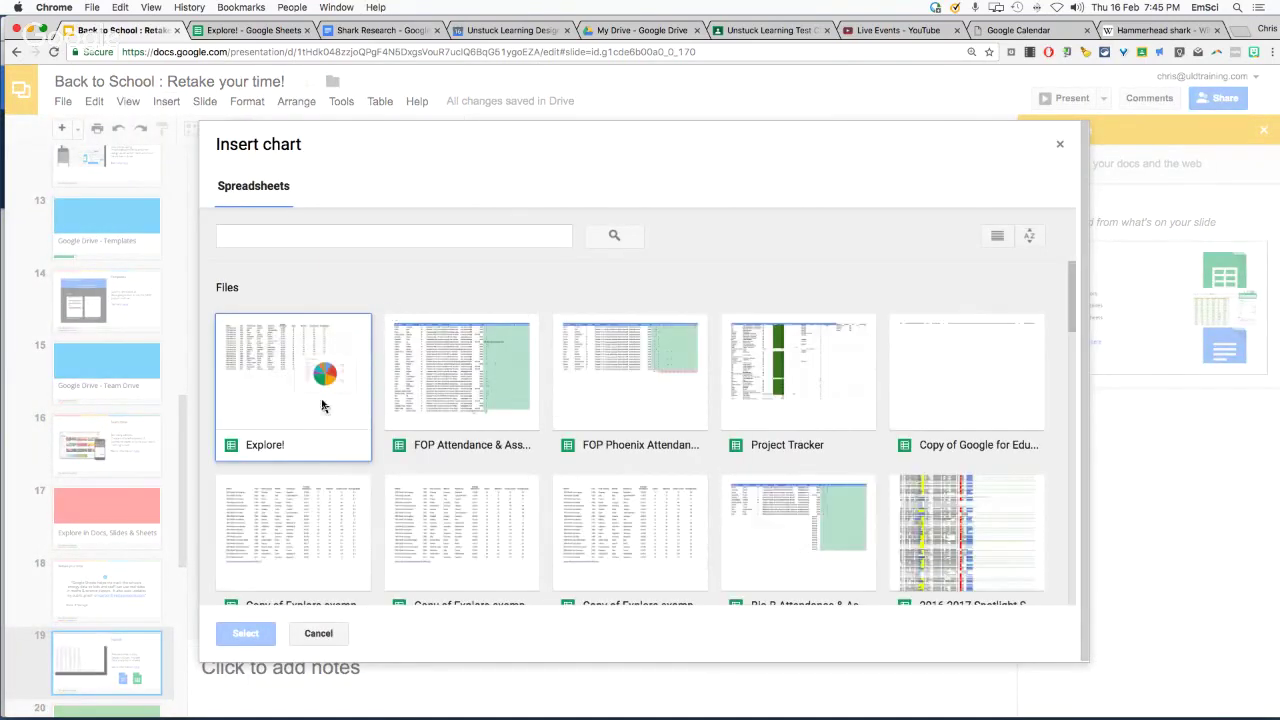
pyautogui.click(322, 404)
pyautogui.doubleClick(323, 388)
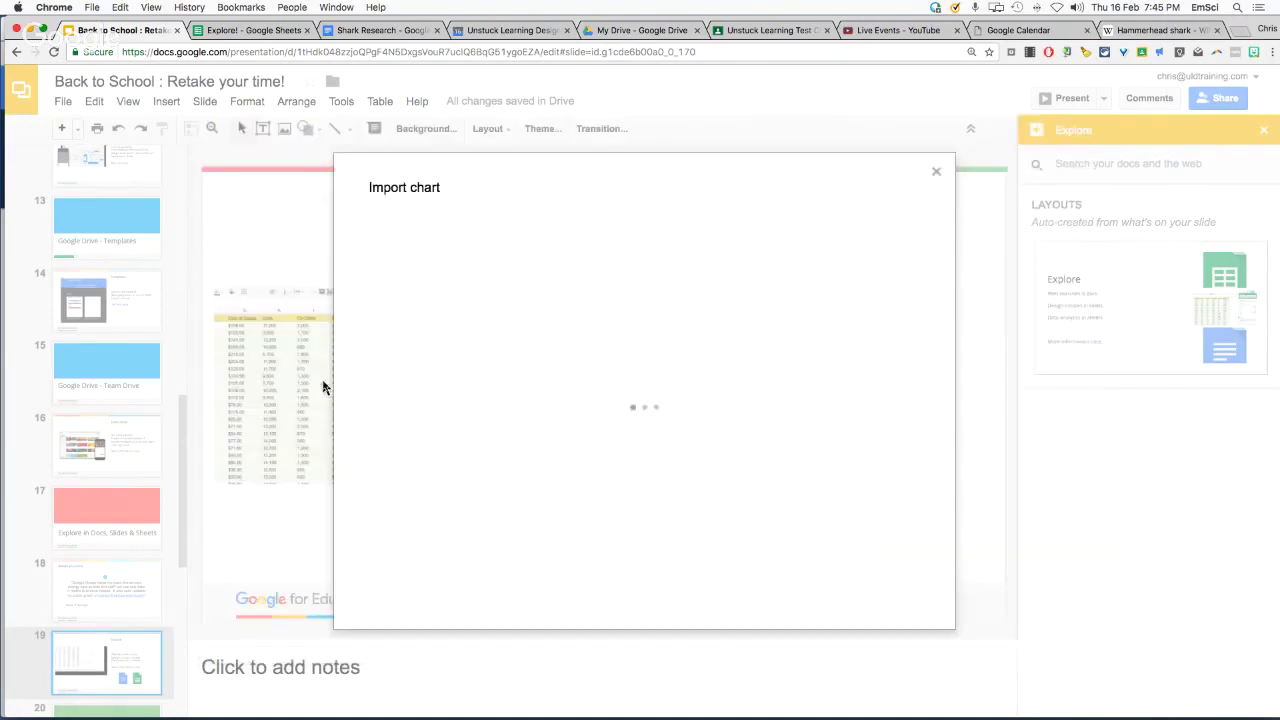
pyautogui.click(511, 311)
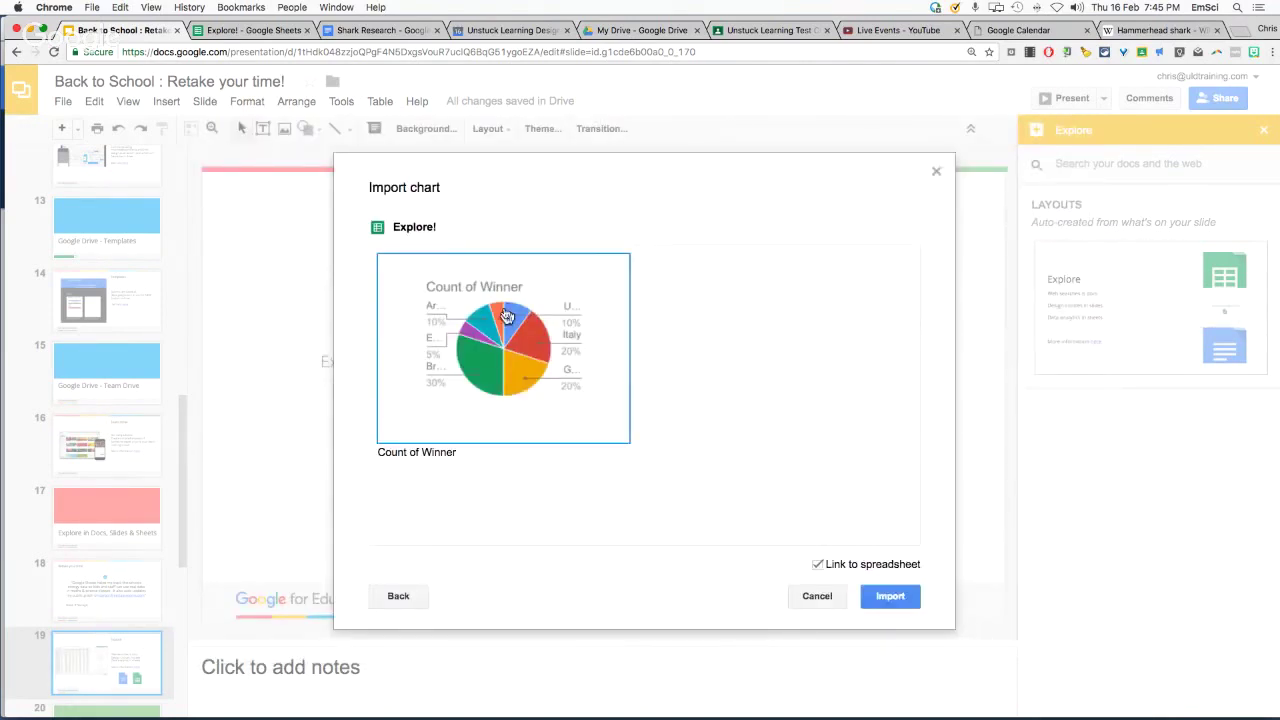
pyautogui.click(888, 597)
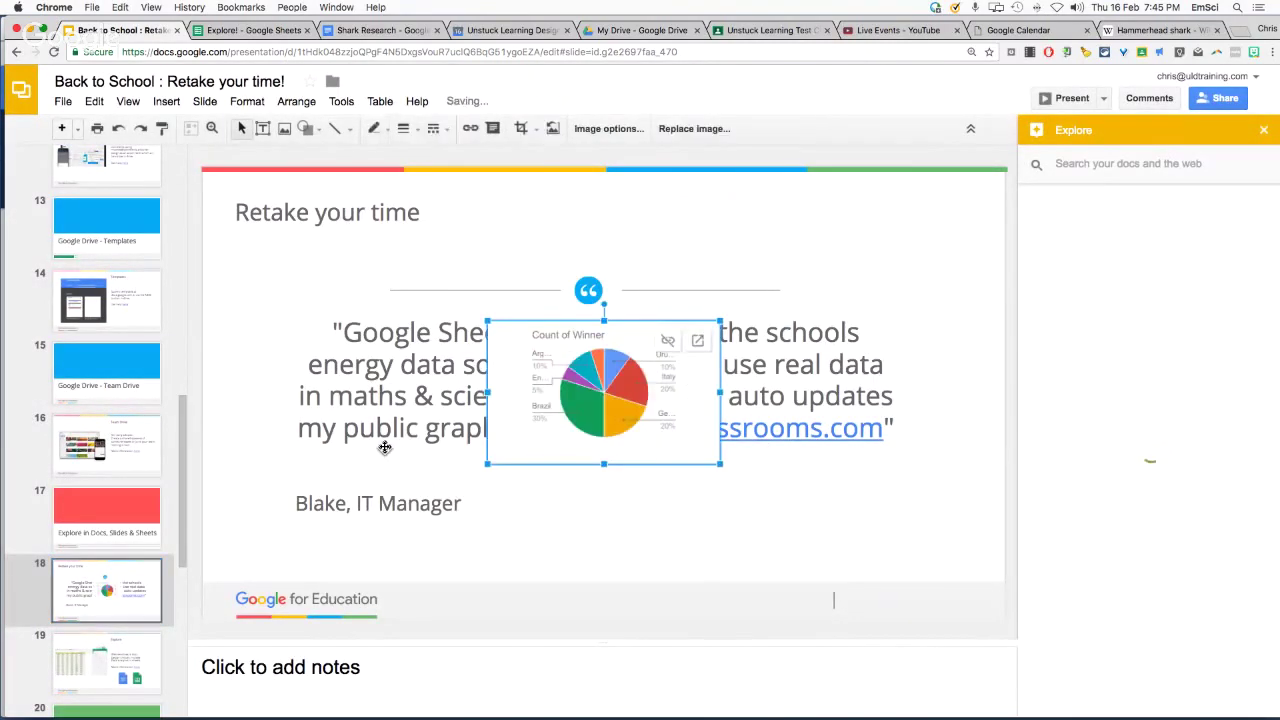
# Shrink the linked pie chart and place it at the slide's lower right beside the quote
pyautogui.moveTo(600, 388); pyautogui.dragTo(824, 499)
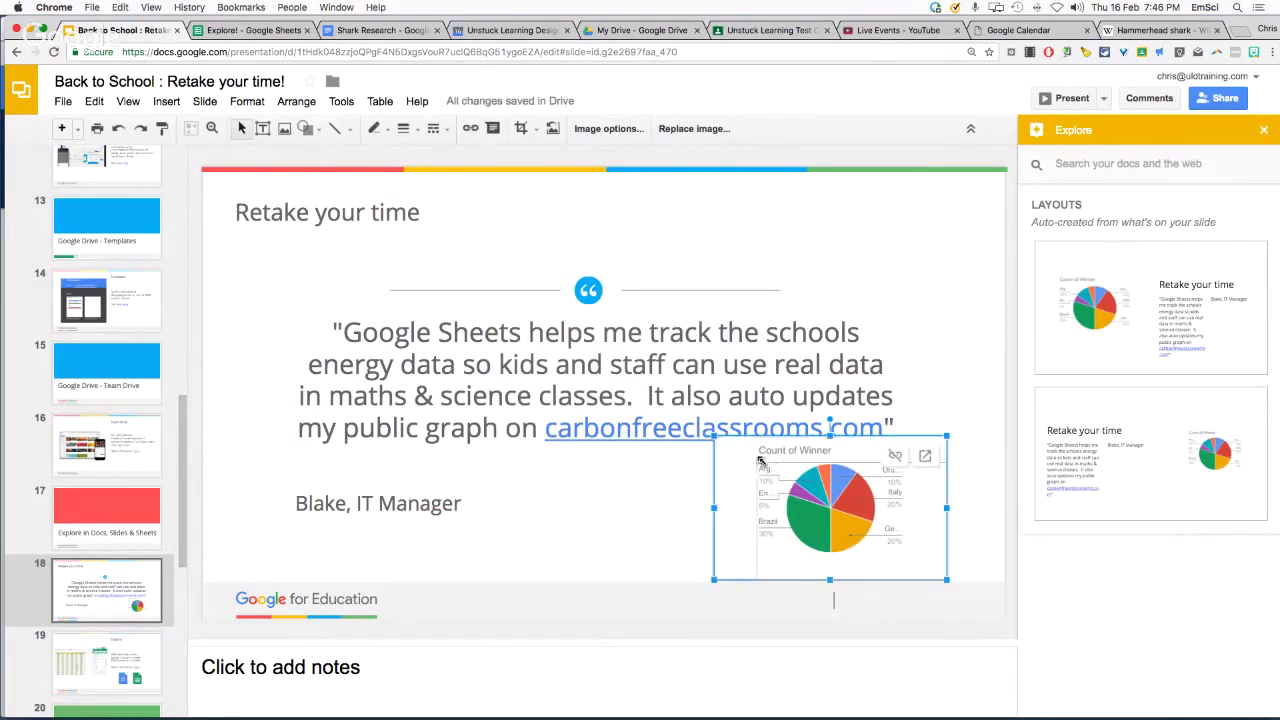
pyautogui.moveTo(737, 450); pyautogui.dragTo(757, 464)
pyautogui.moveTo(823, 514); pyautogui.dragTo(823, 505)
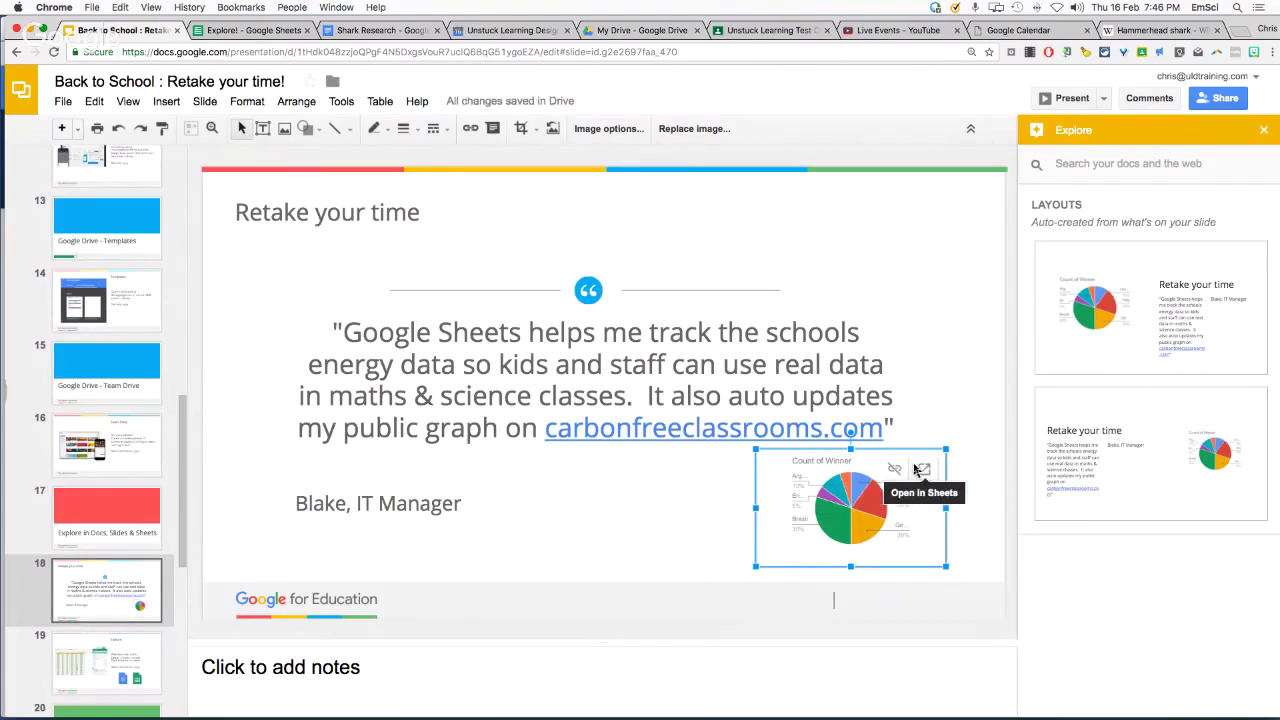
pyautogui.press('pagedown')
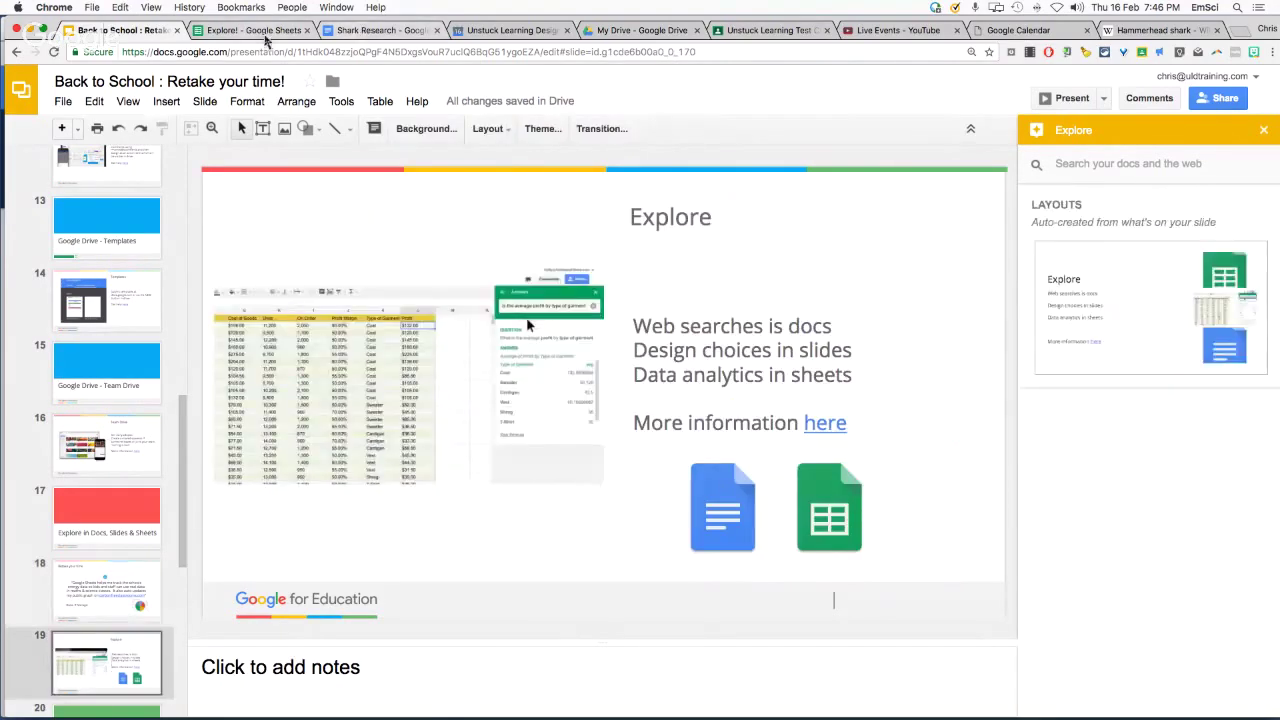
# Change the 1930 winner in cell D2 from Uruguay to France
pyautogui.click(228, 30)
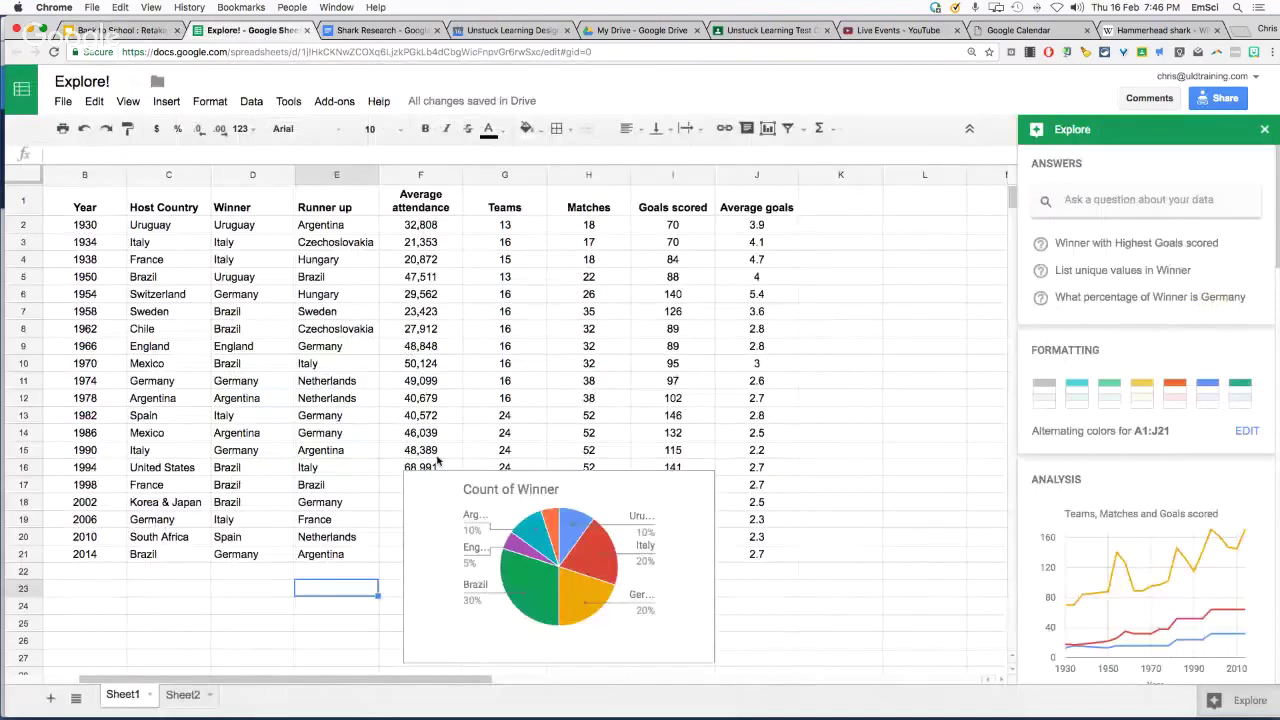
pyautogui.doubleClick(260, 225)
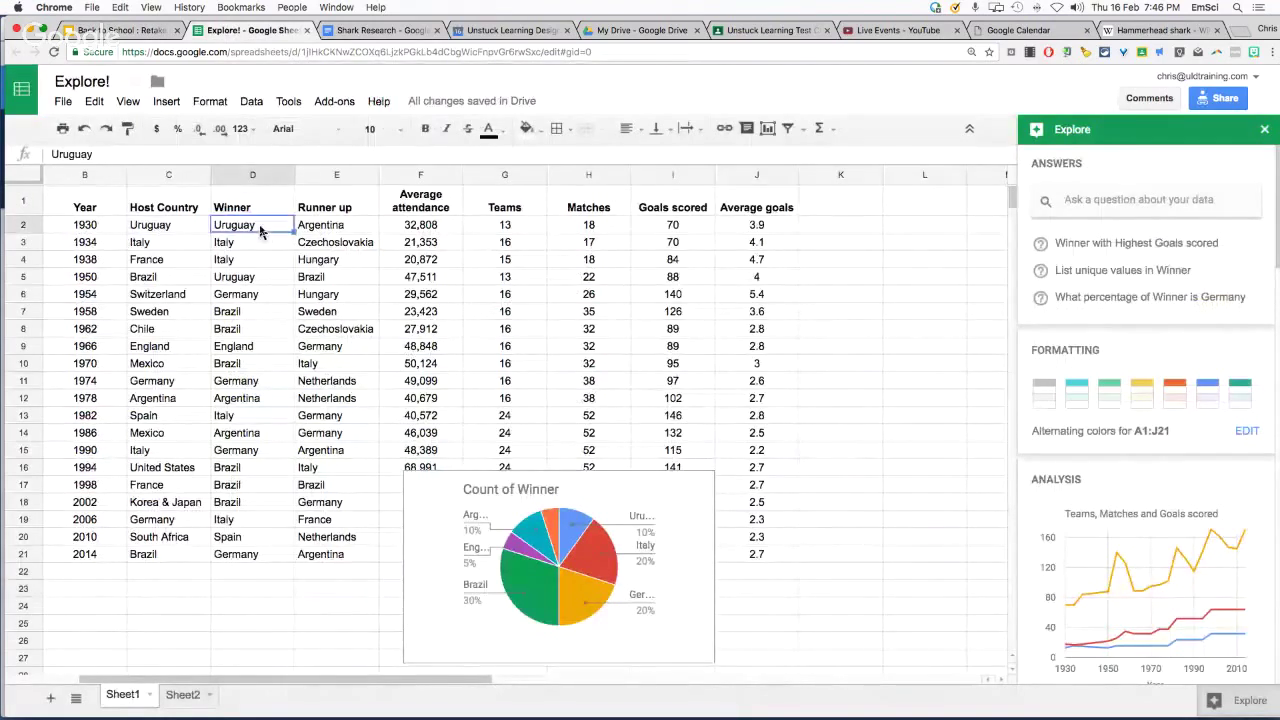
pyautogui.doubleClick(260, 225)
pyautogui.write('Franc')
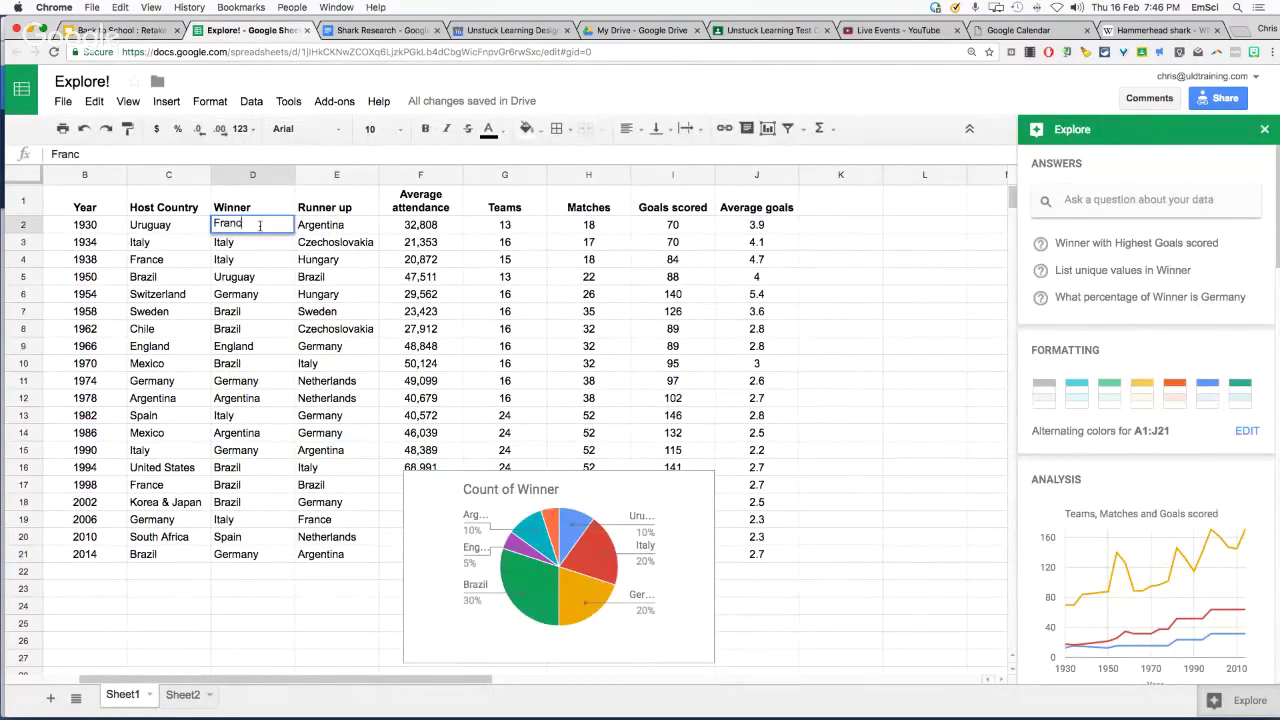
pyautogui.write('e')
pyautogui.click(280, 572)
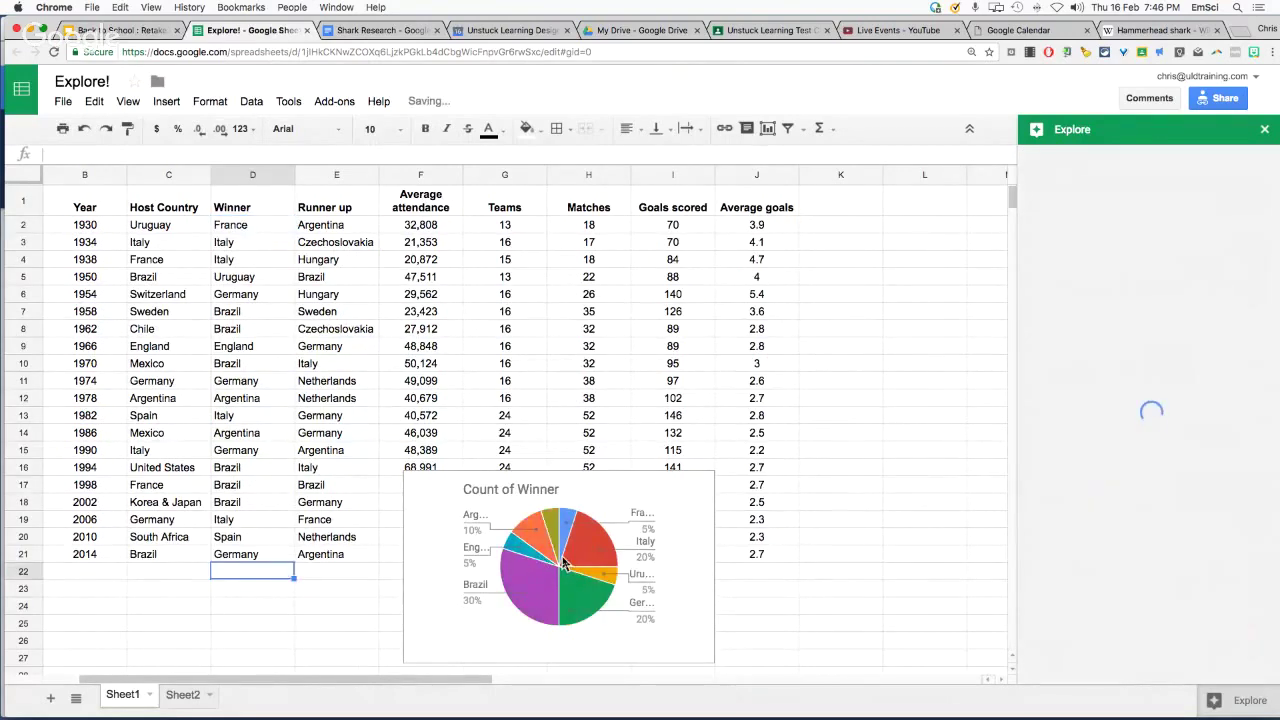
# Enlarge the imported pie chart on slide 18 of Back to School
pyautogui.click(120, 30)
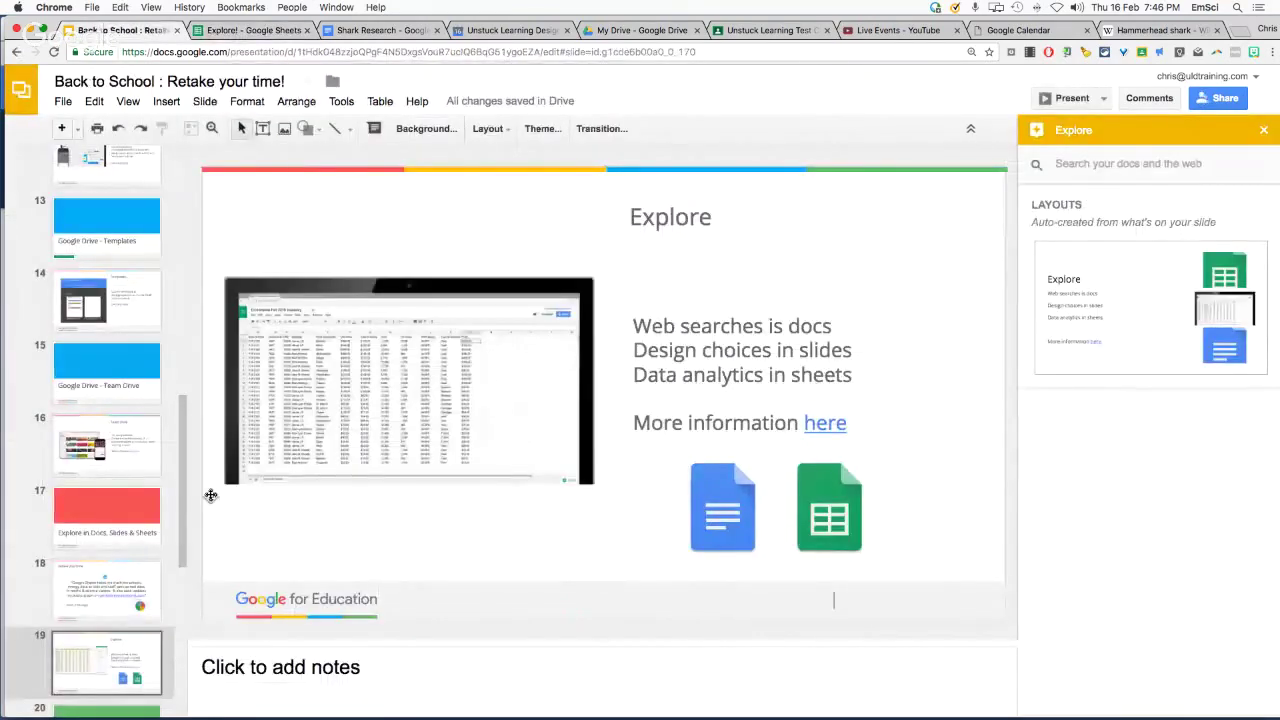
pyautogui.click(125, 605)
pyautogui.click(766, 456)
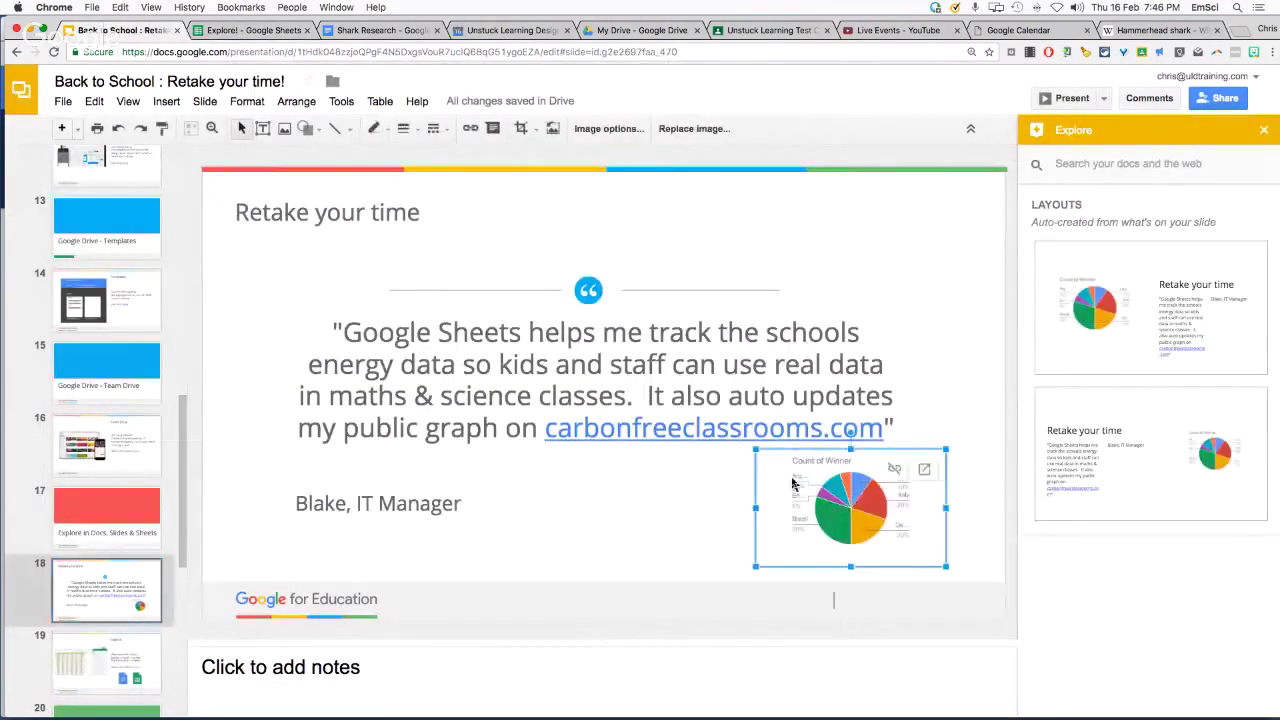
pyautogui.moveTo(755, 450); pyautogui.dragTo(700, 415)
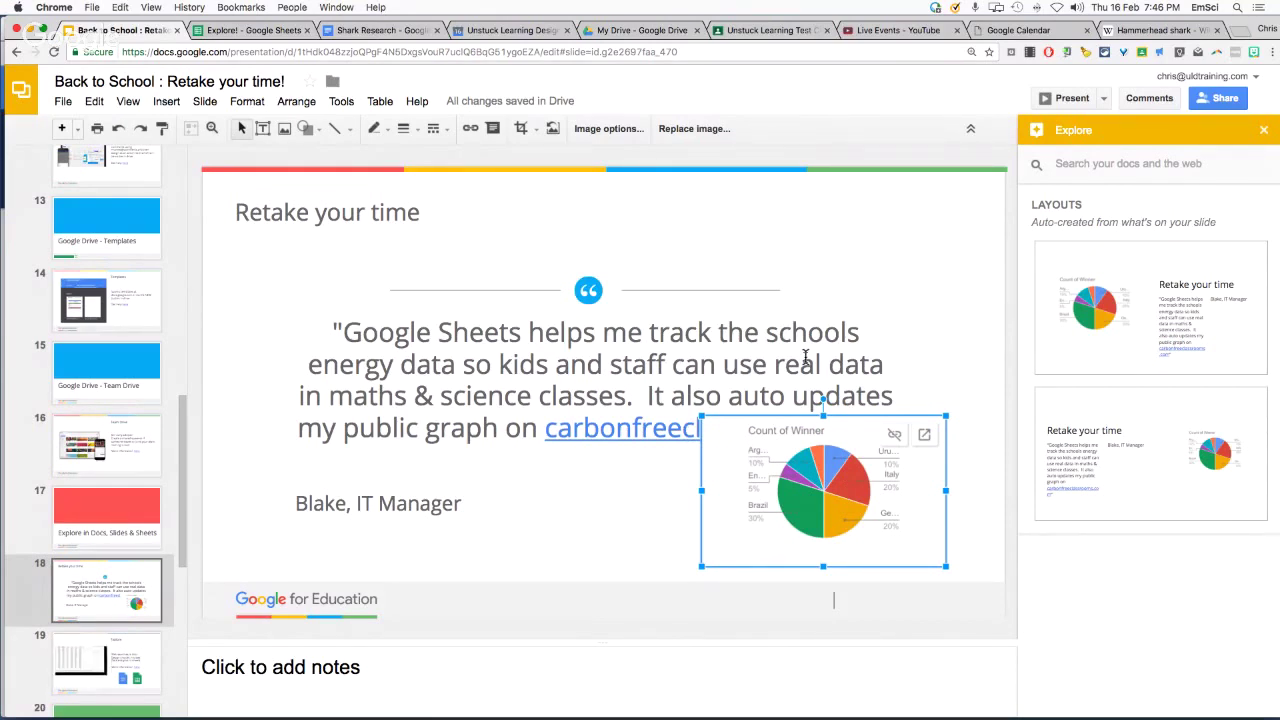
# Clear the stray chart selection in Explore! and switch to Sheet2 with the student scores
pyautogui.click(244, 31)
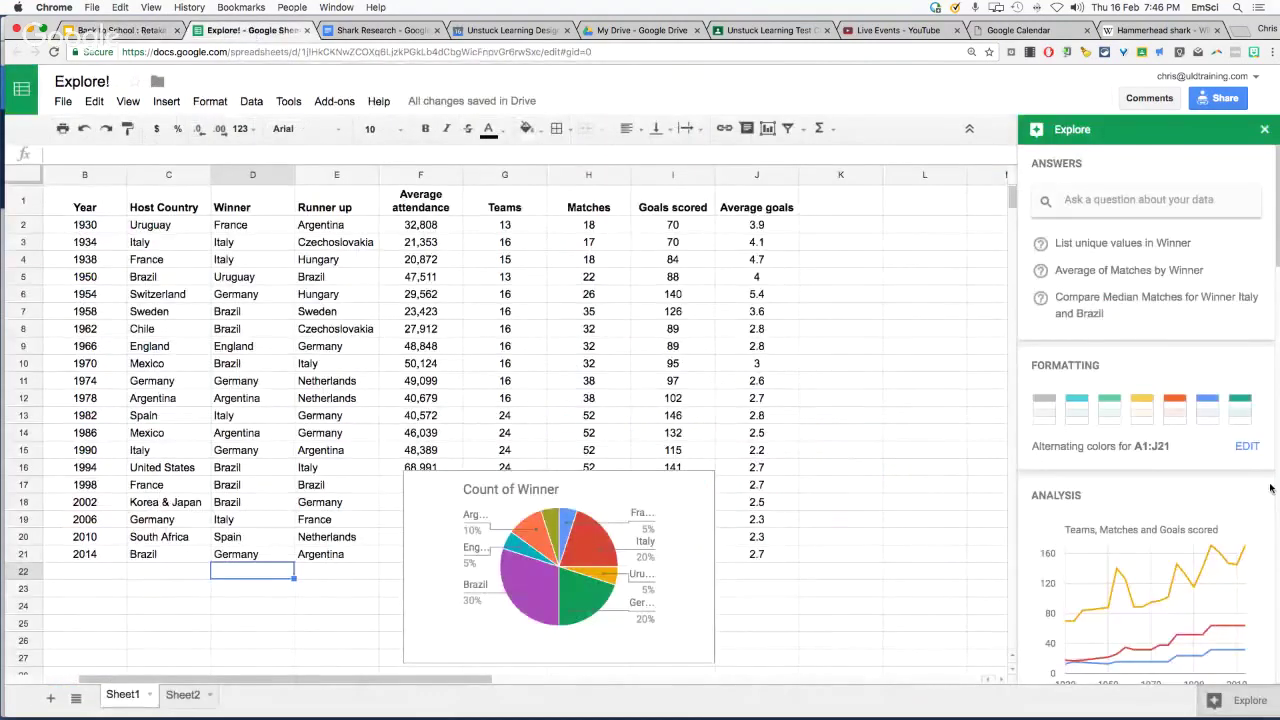
pyautogui.moveTo(628, 504); pyautogui.dragTo(749, 525)
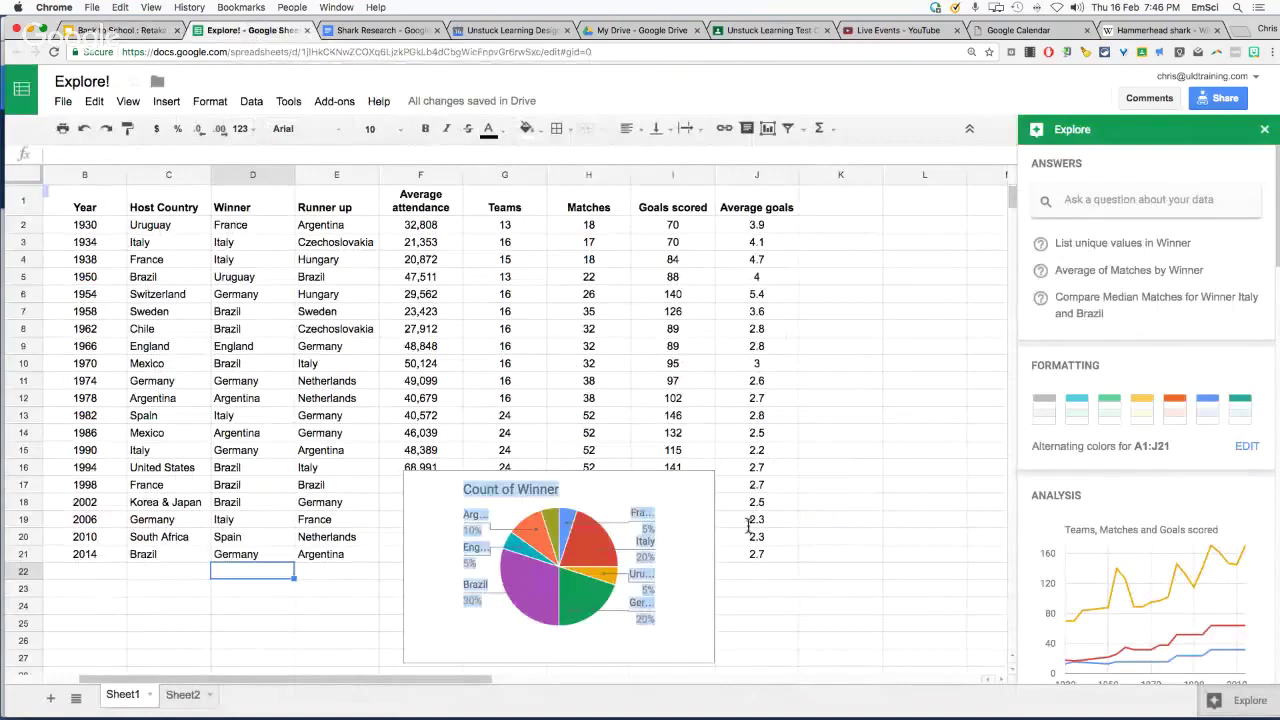
pyautogui.click(916, 507)
pyautogui.click(185, 696)
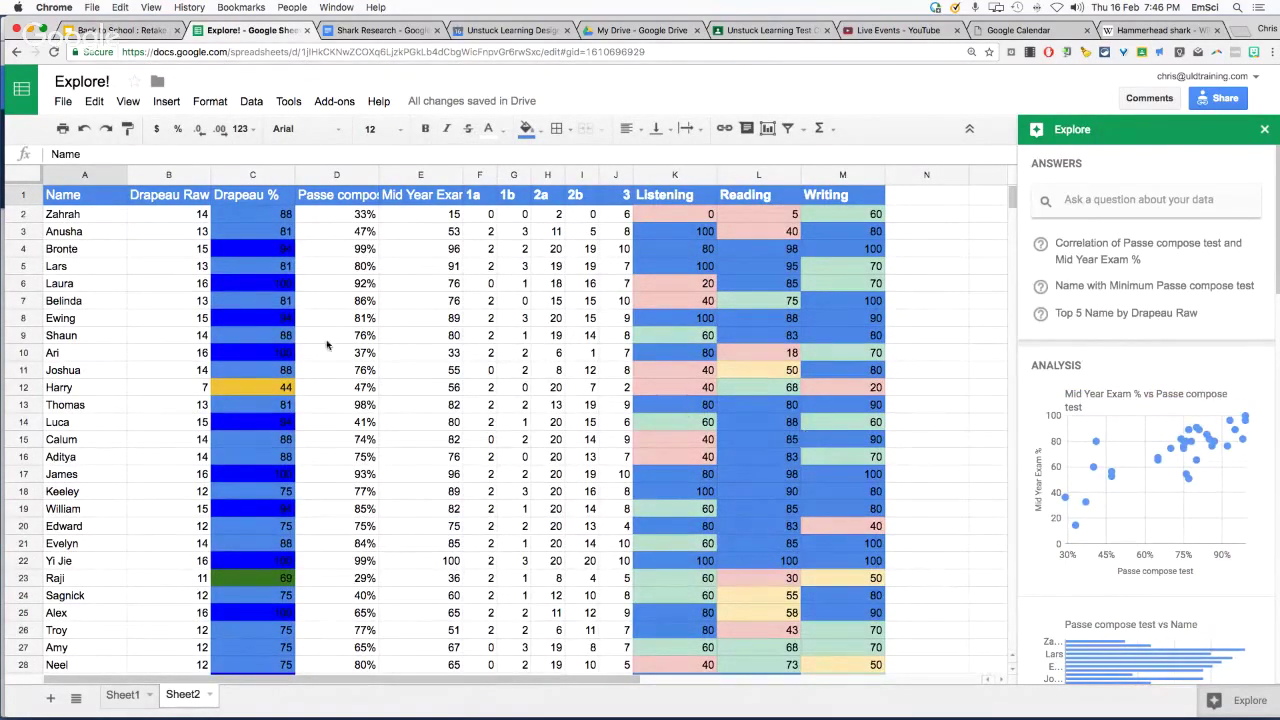
# Ask Explore for the high score (100) and average (72) Mid Year Exam %
pyautogui.click(1111, 203)
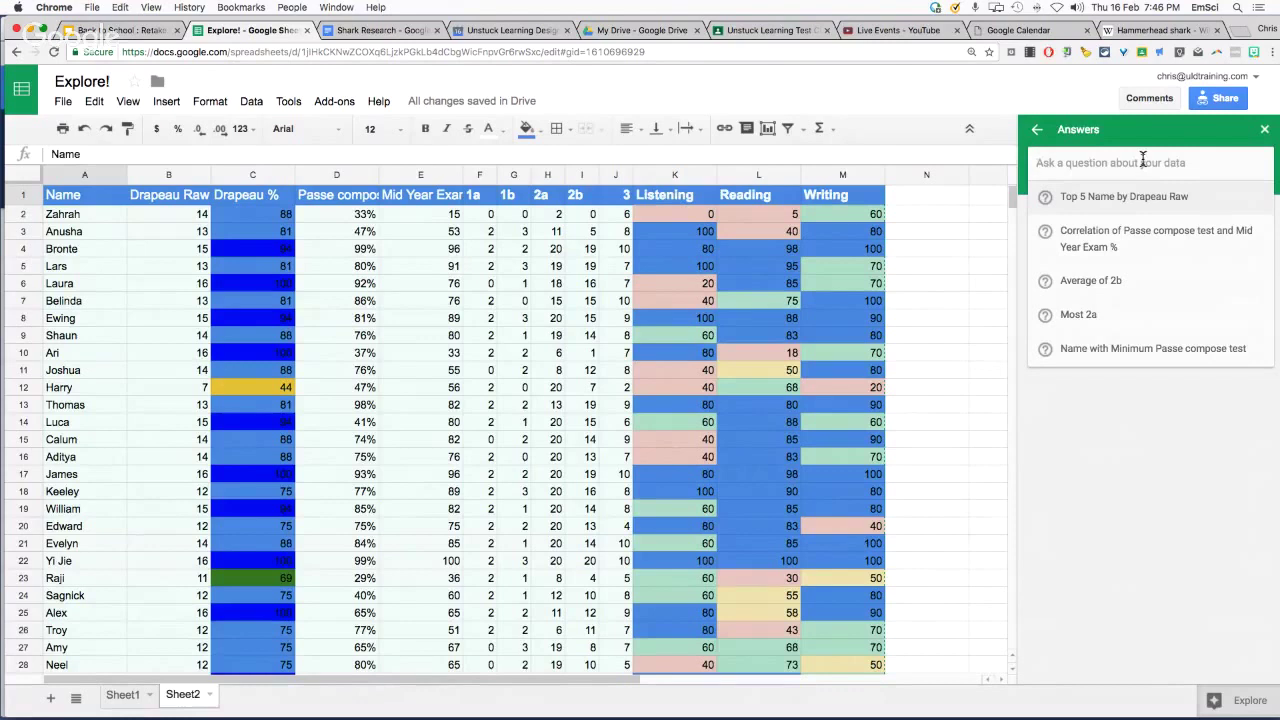
pyautogui.write('high')
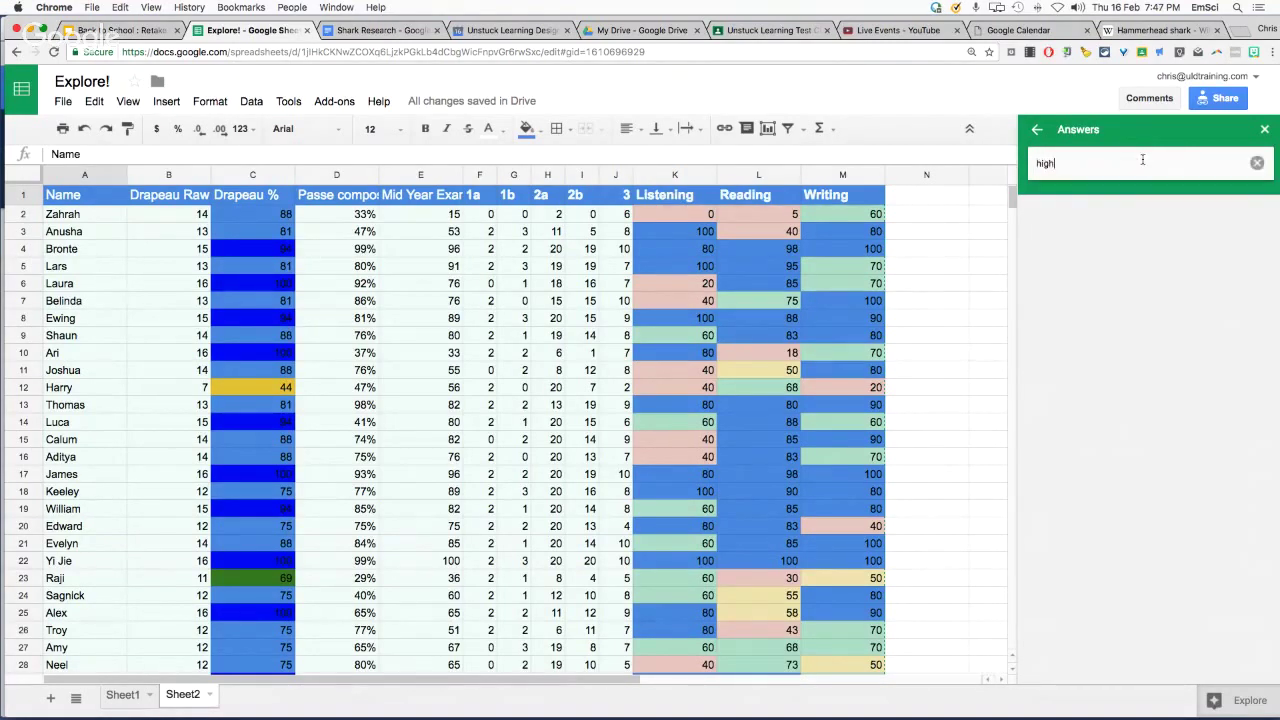
pyautogui.write(' score mid y')
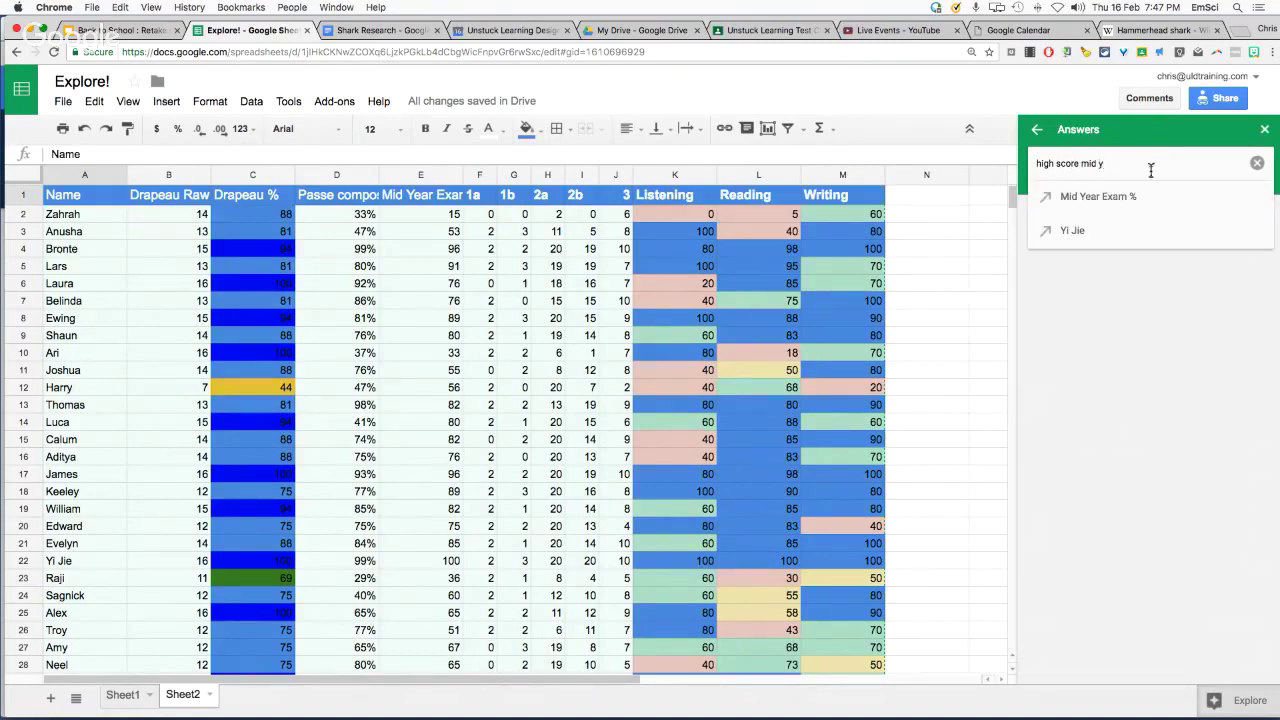
pyautogui.click(1147, 199)
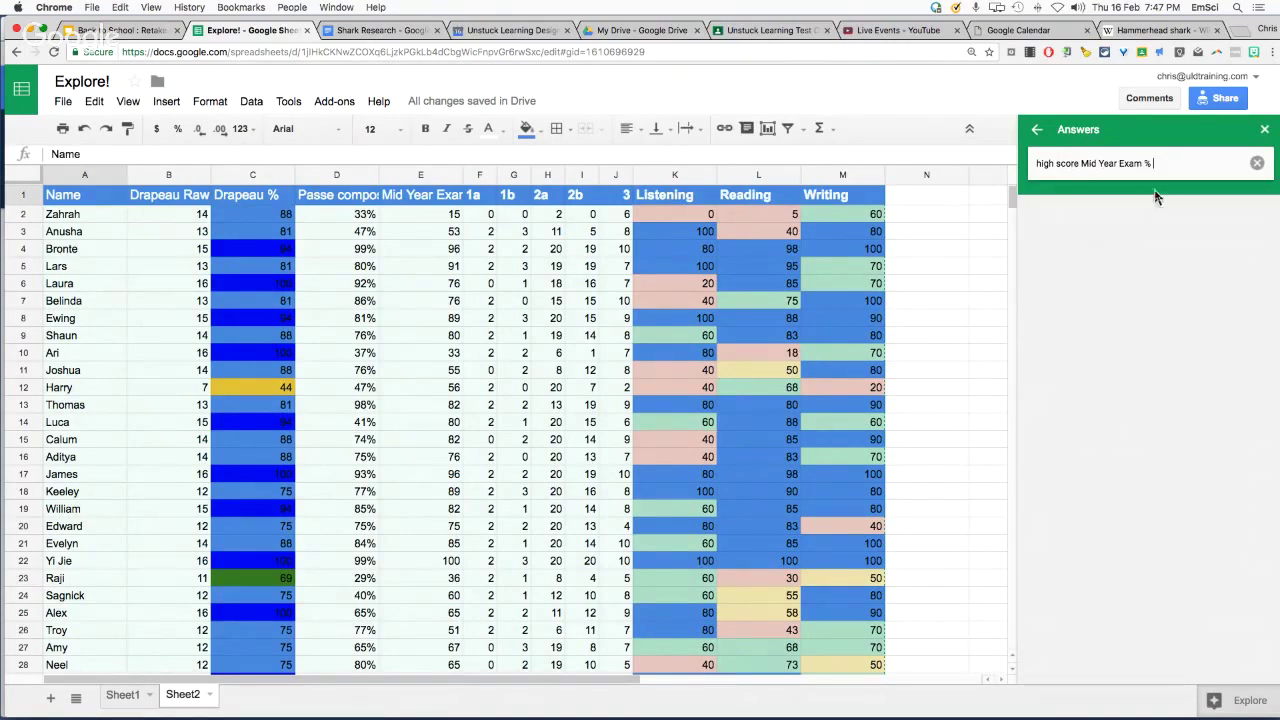
pyautogui.press('Return')
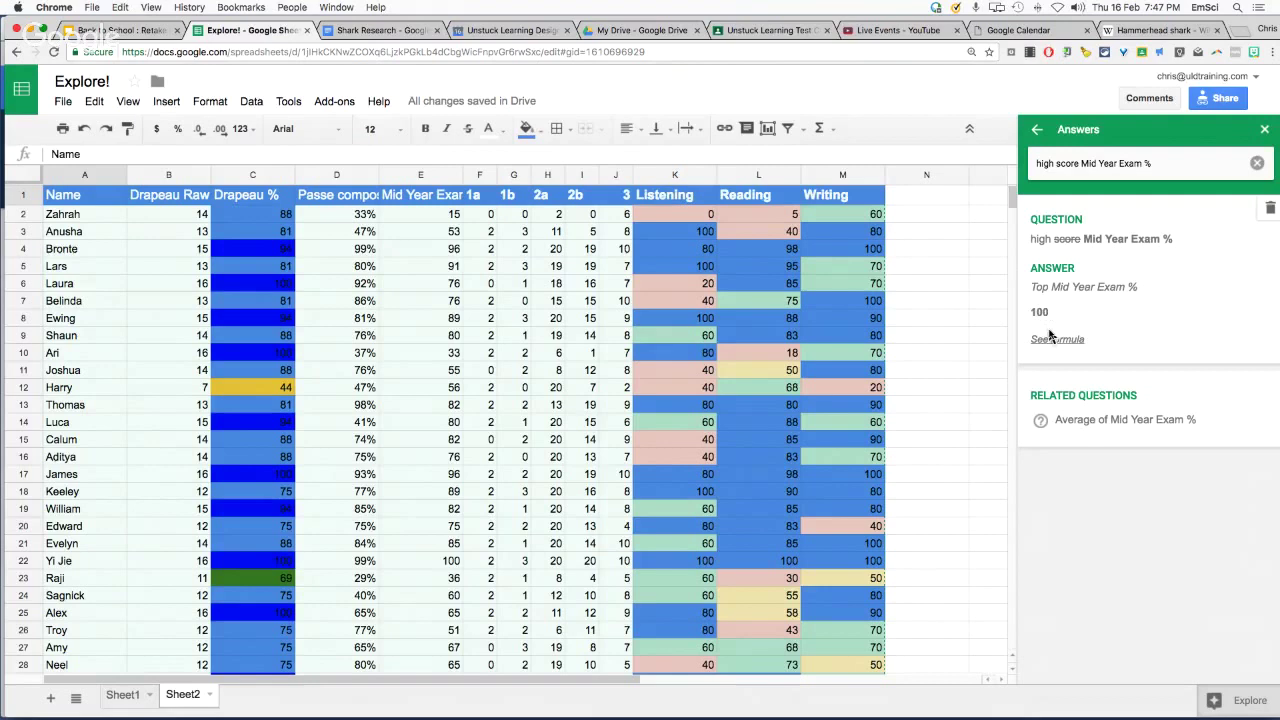
pyautogui.click(1117, 430)
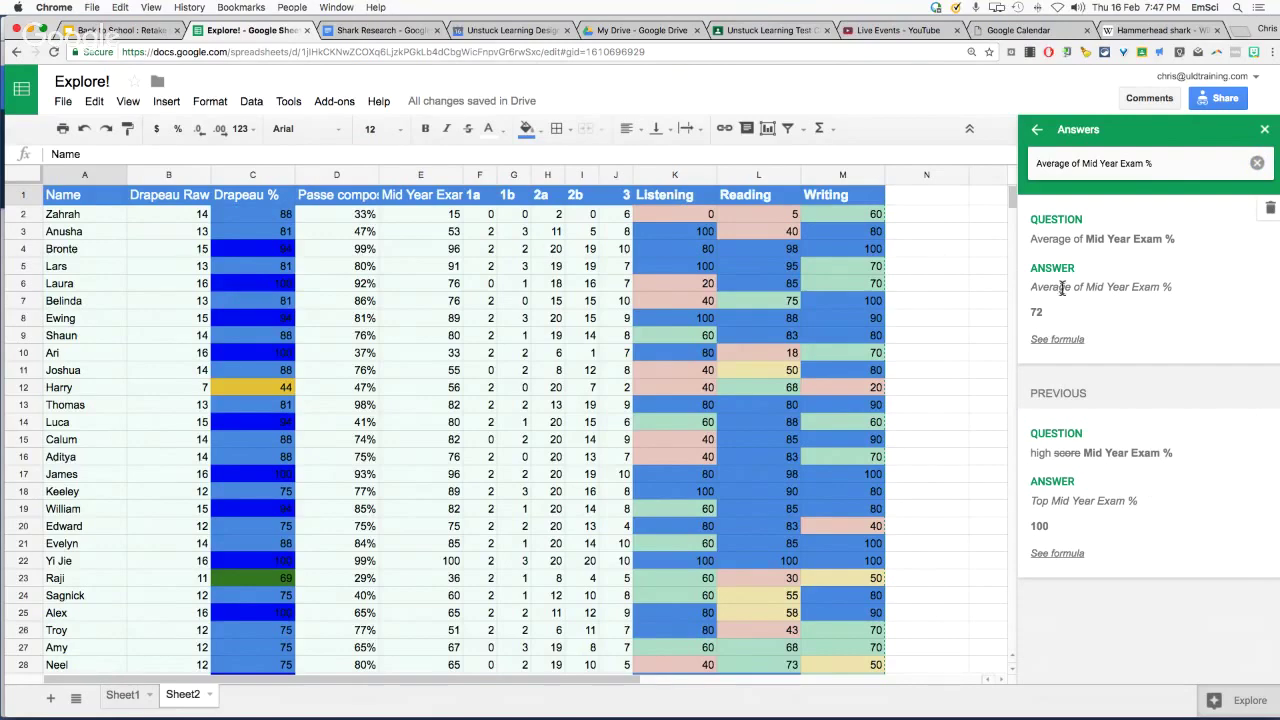
pyautogui.click(123, 697)
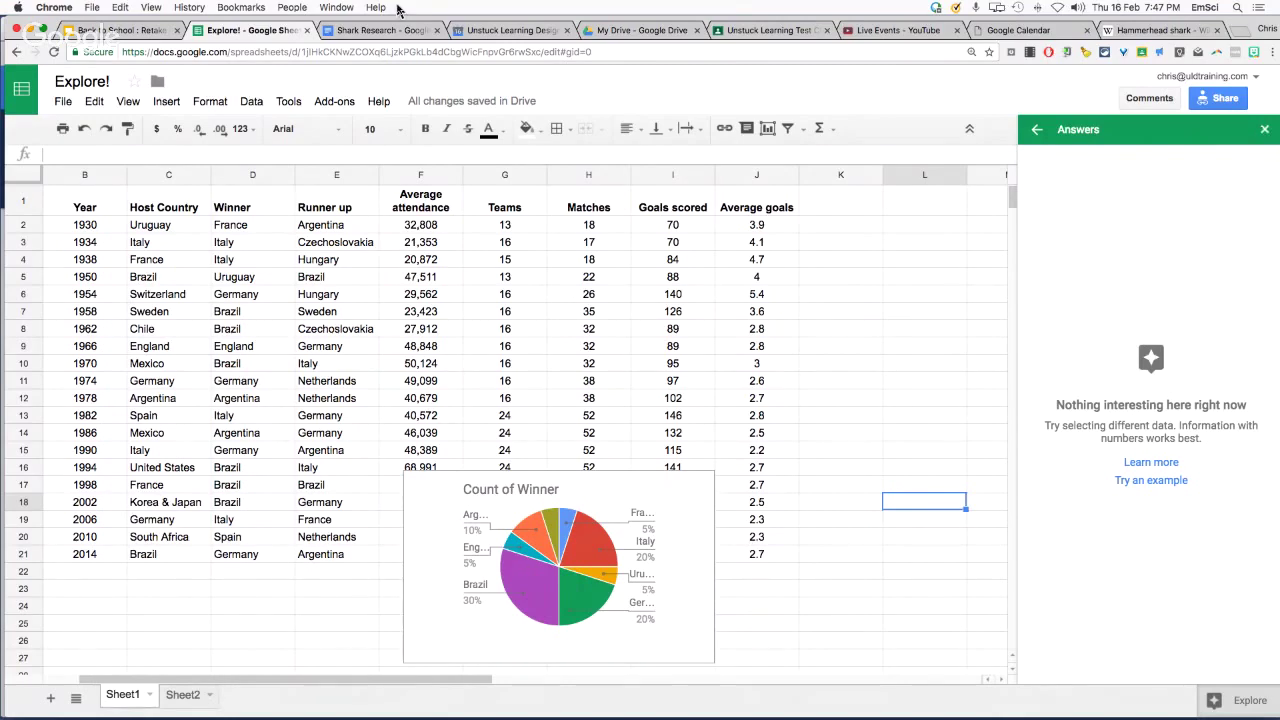
pyautogui.click(125, 33)
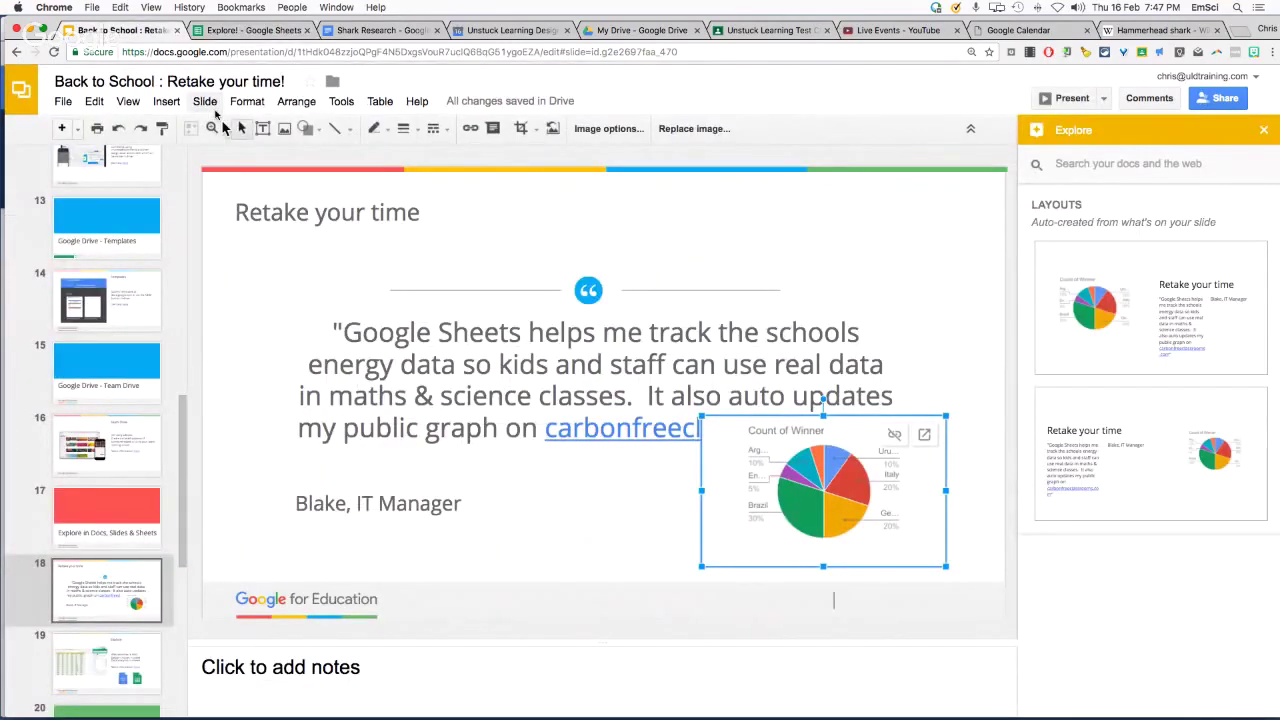
# Delete the pie chart from slide 18 and browse the Google Classroom section slides
pyautogui.press('Delete')
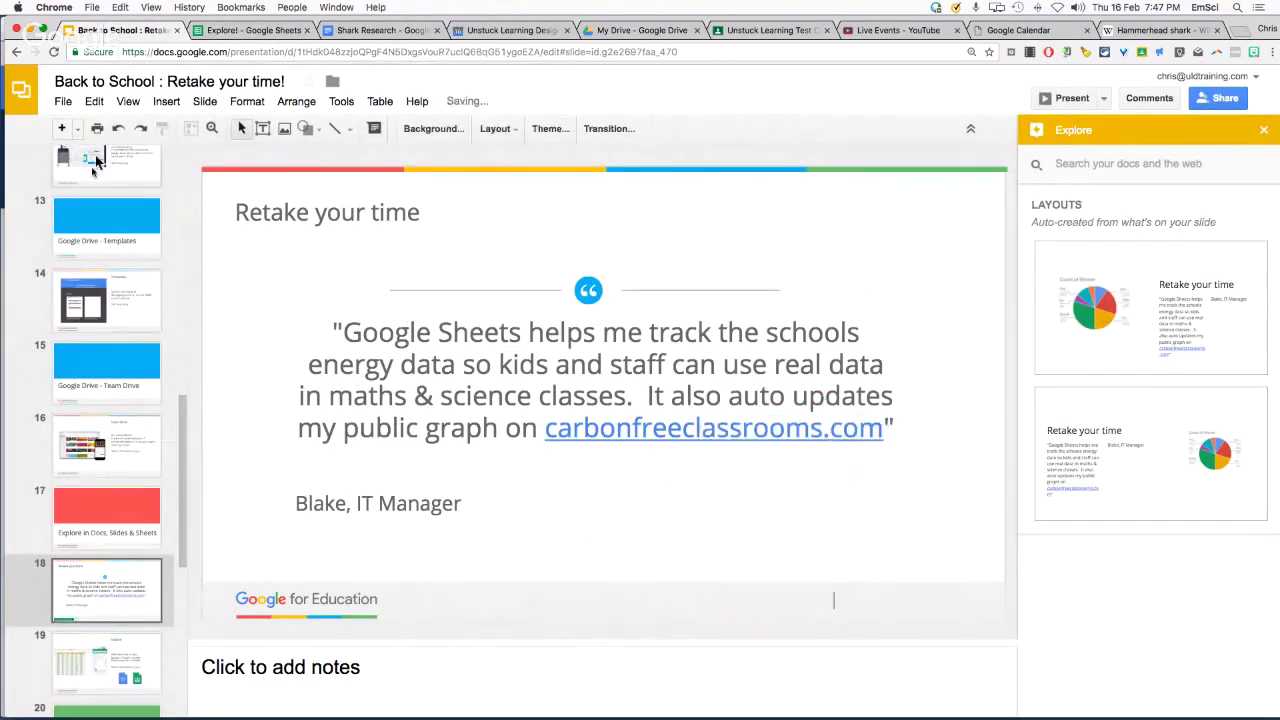
pyautogui.scroll(-3, 75, 560)
pyautogui.click(114, 603)
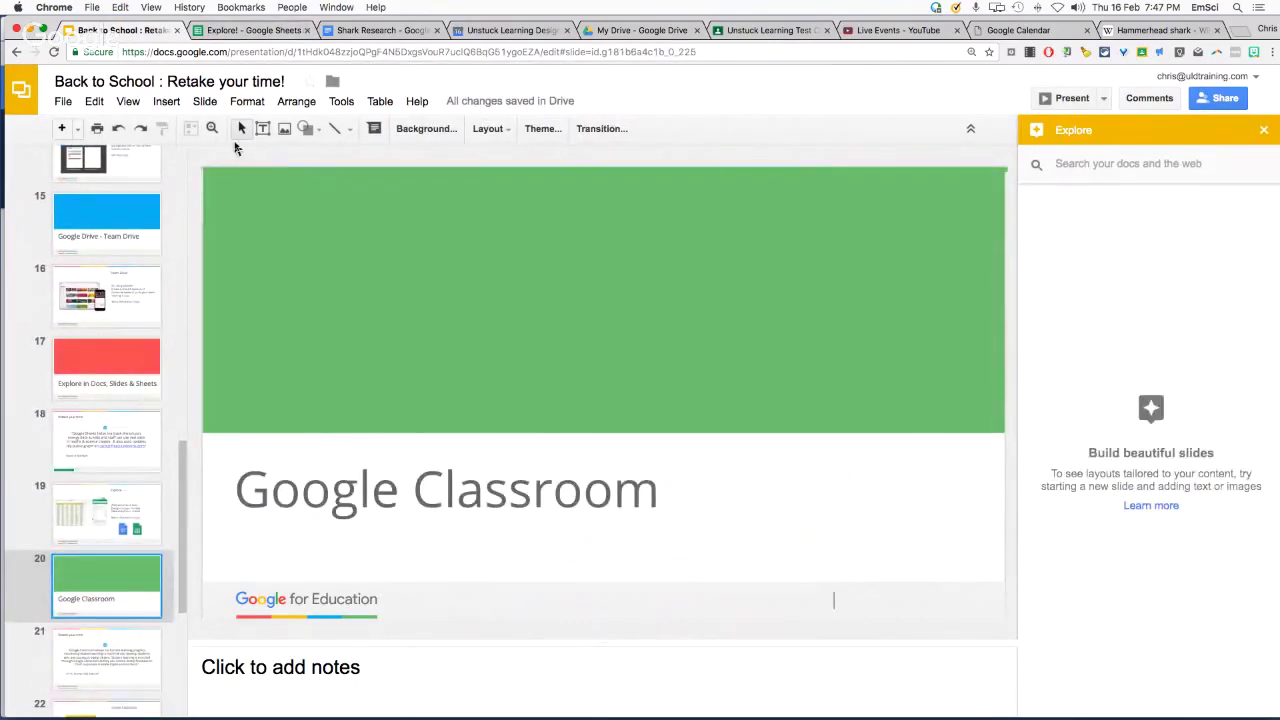
pyautogui.press('Down')
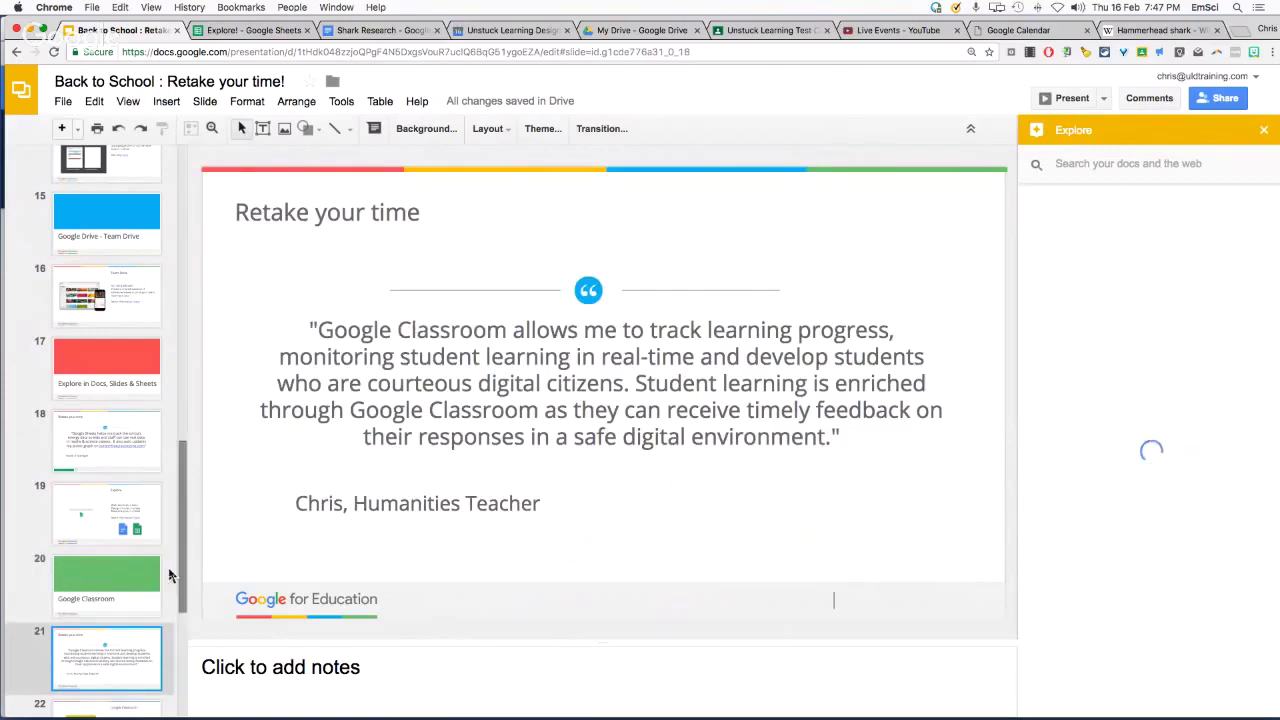
pyautogui.press('Down')
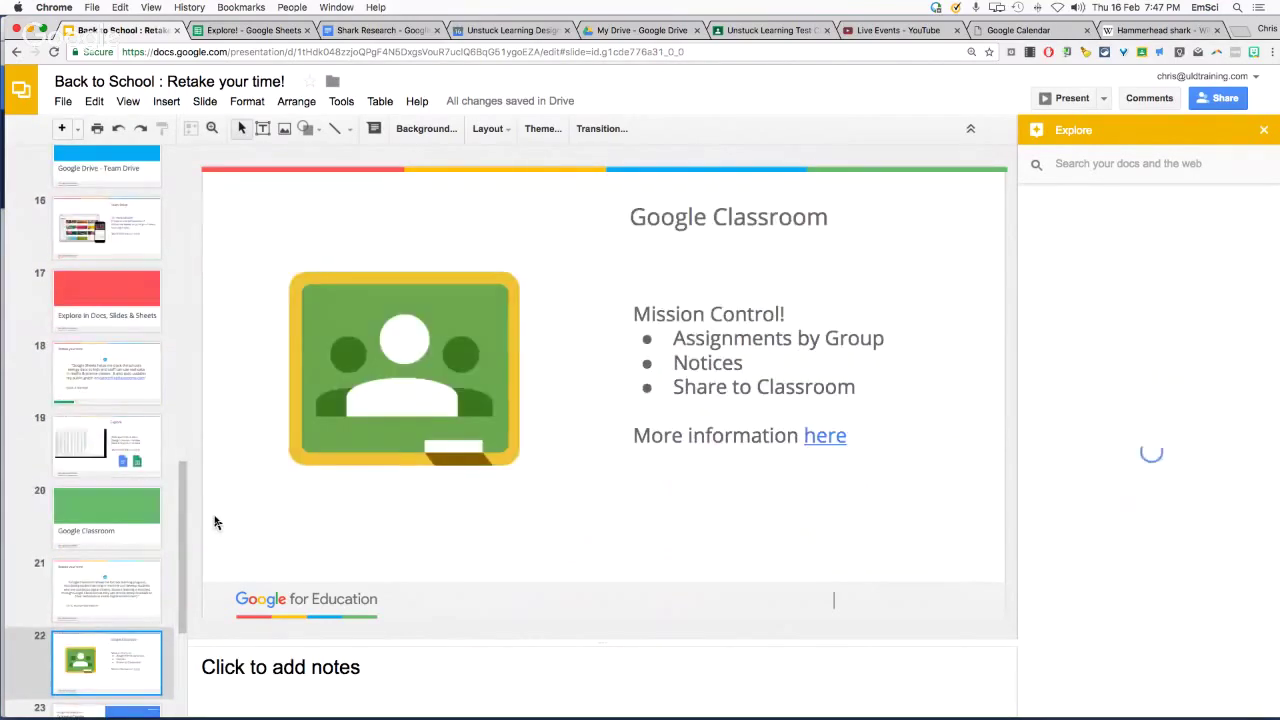
pyautogui.click(140, 596)
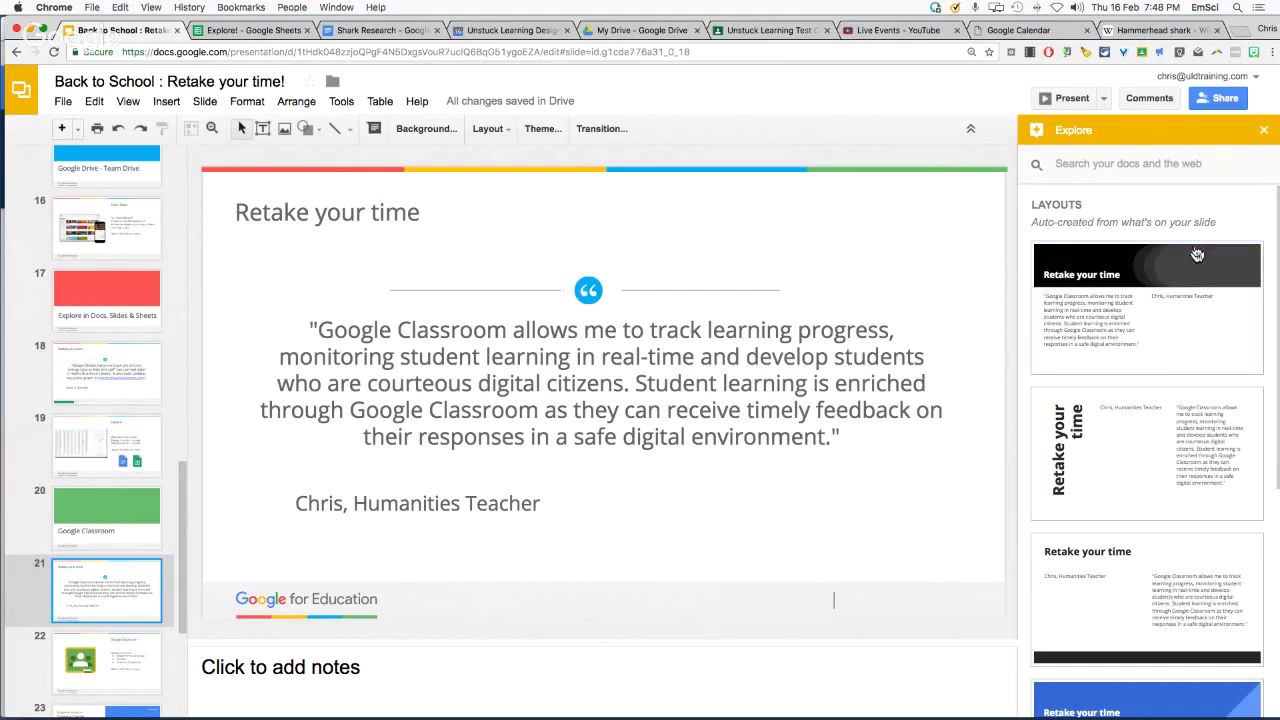
# Close the Explore suggestions and show slide 22, the Google Classroom slide
pyautogui.scroll(-5, 1112, 417)
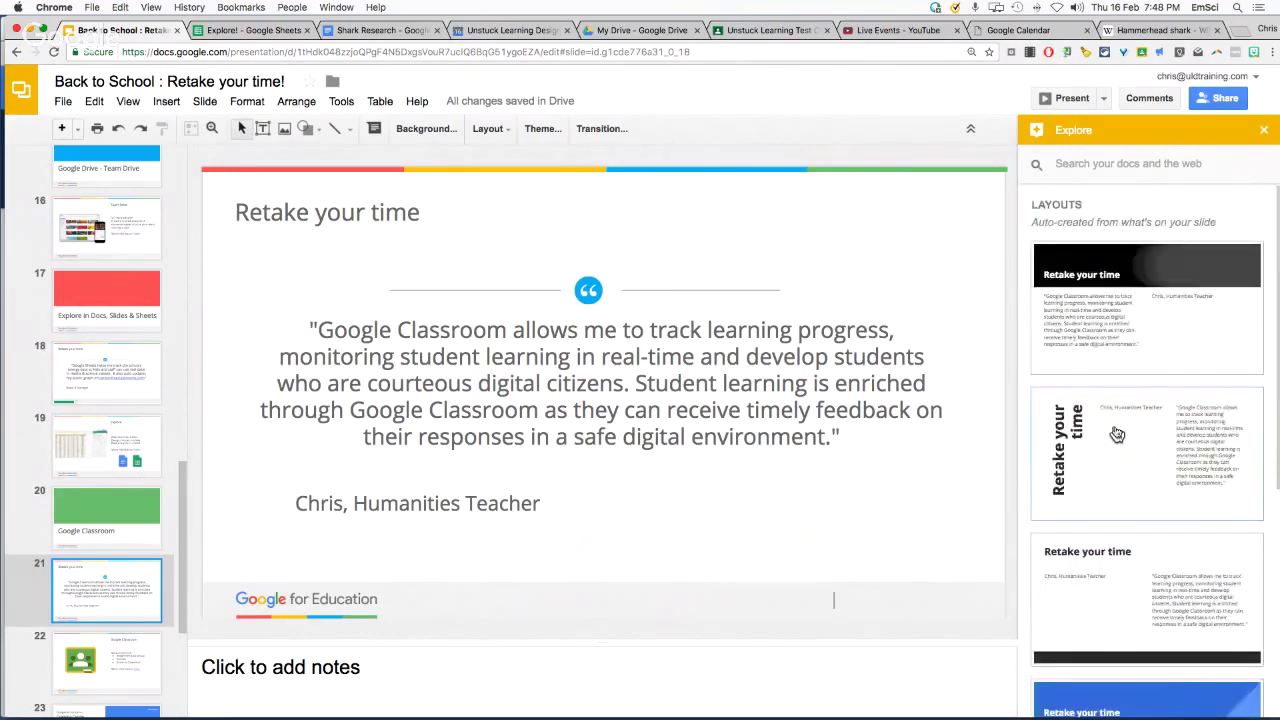
pyautogui.click(1264, 131)
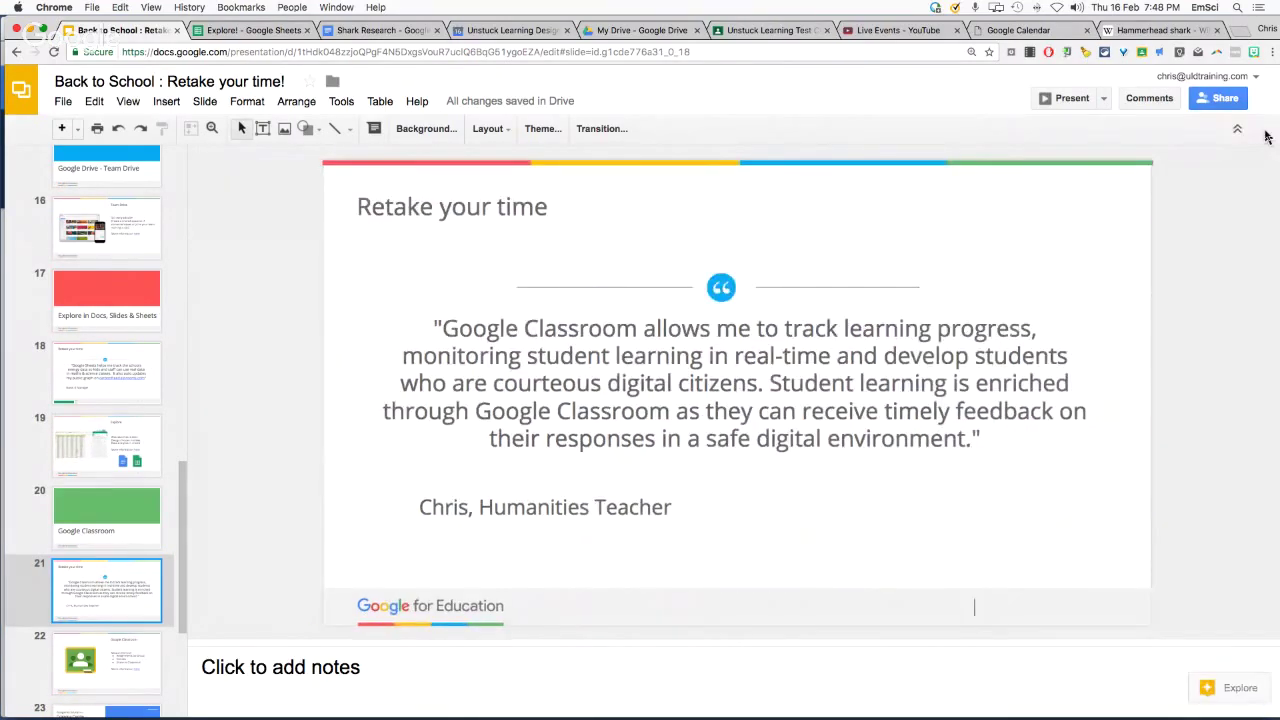
pyautogui.scroll(-3, 117, 567)
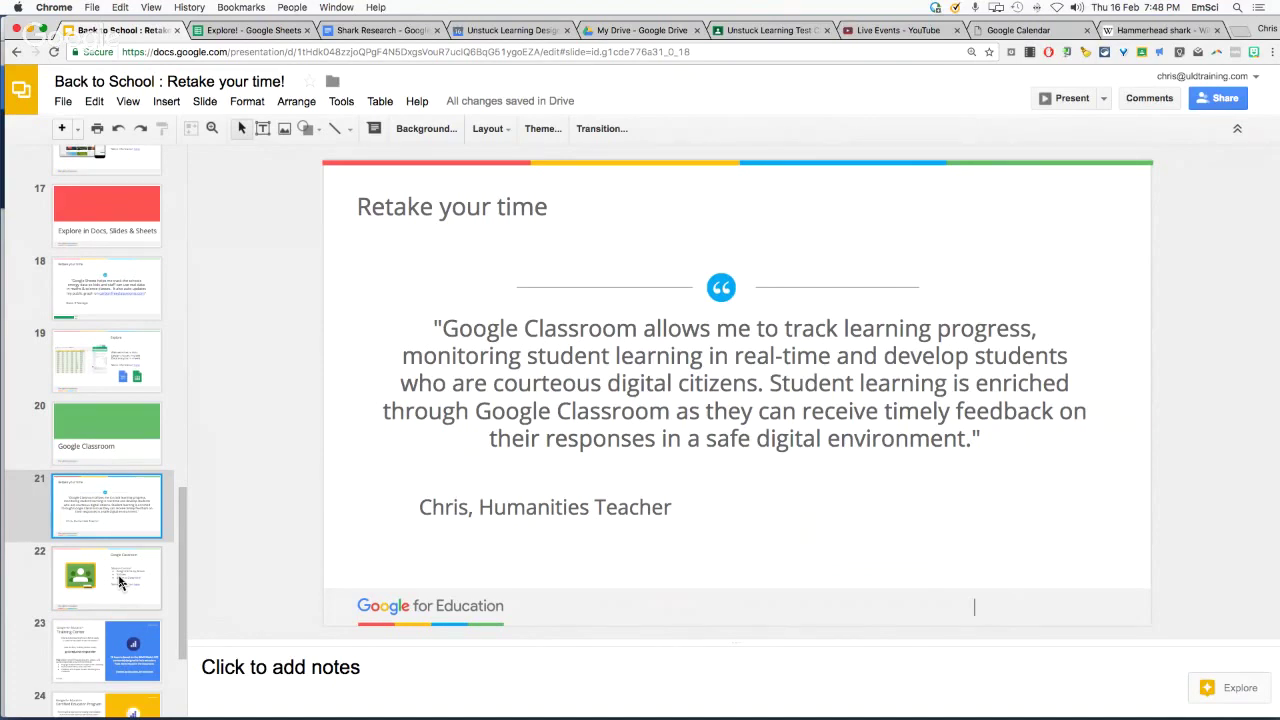
pyautogui.click(119, 582)
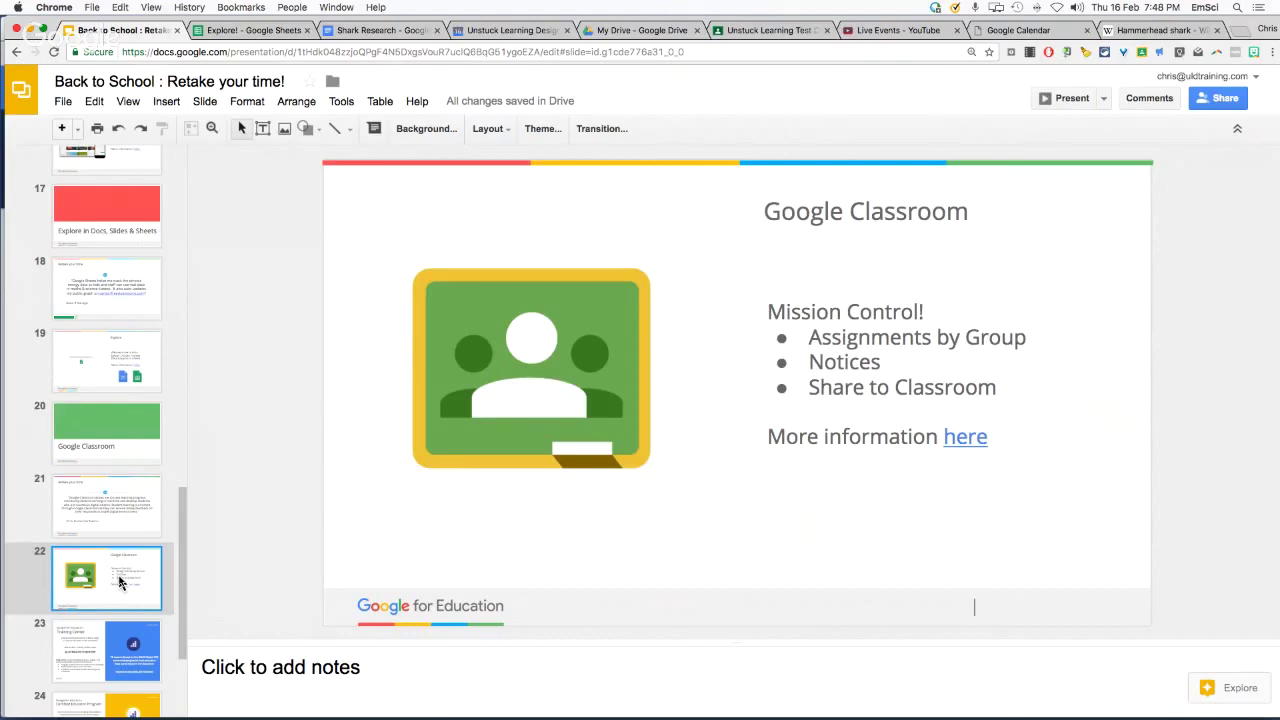
pyautogui.scroll(1, 119, 582)
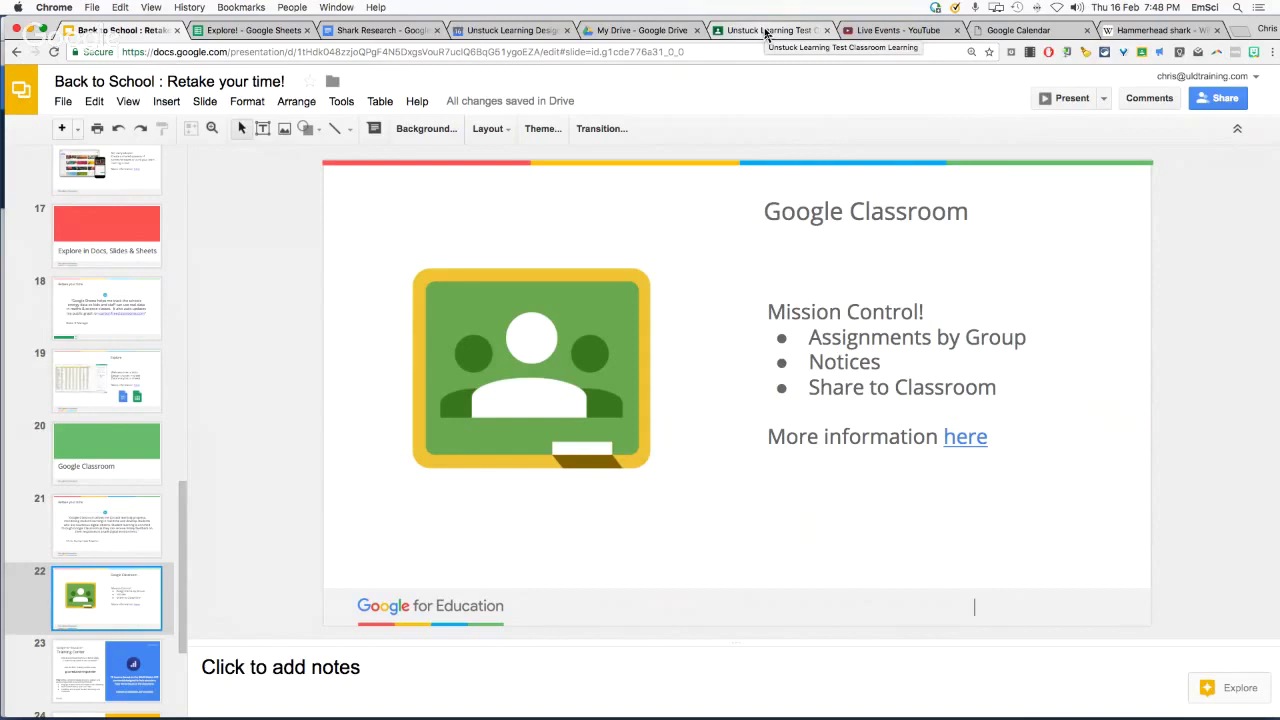
# Open the Unstuck Learning Test Classroom Learning class and review its ABOUT details, zoomed in
pyautogui.click(765, 33)
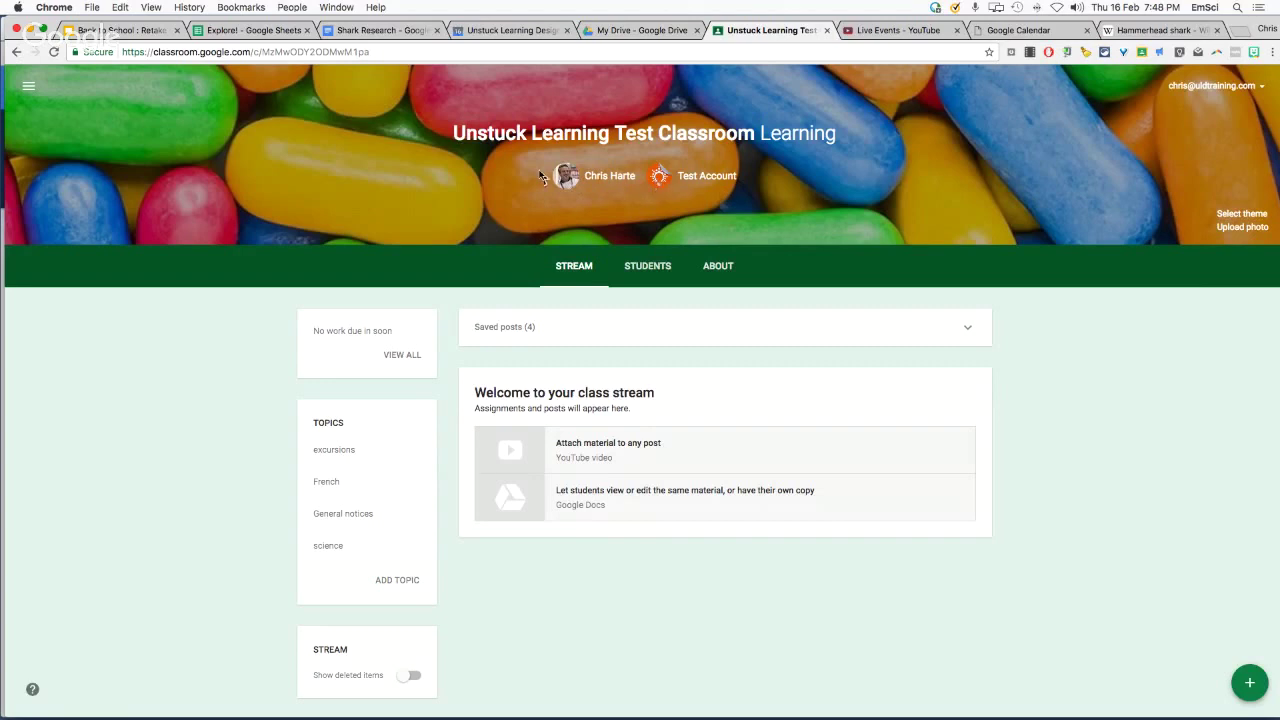
pyautogui.click(718, 282)
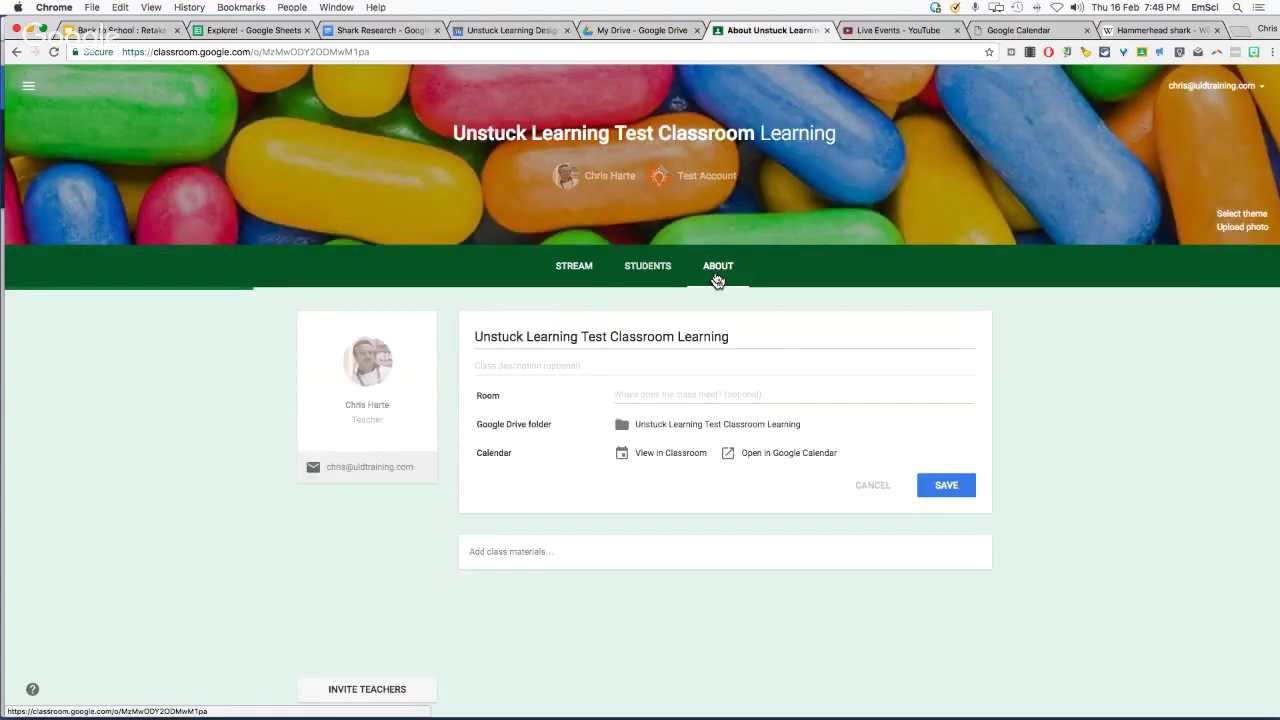
pyautogui.scroll(-1, 266, 423)
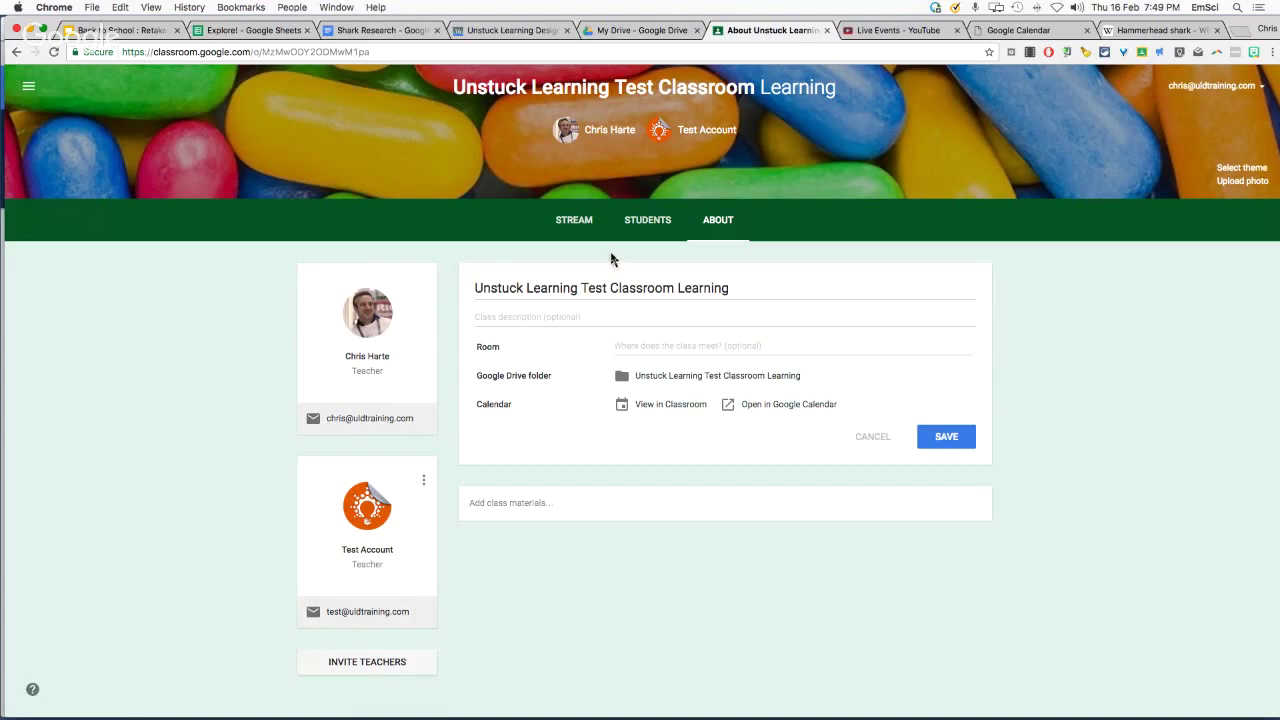
pyautogui.press('super+equal')
pyautogui.press('super+equal')
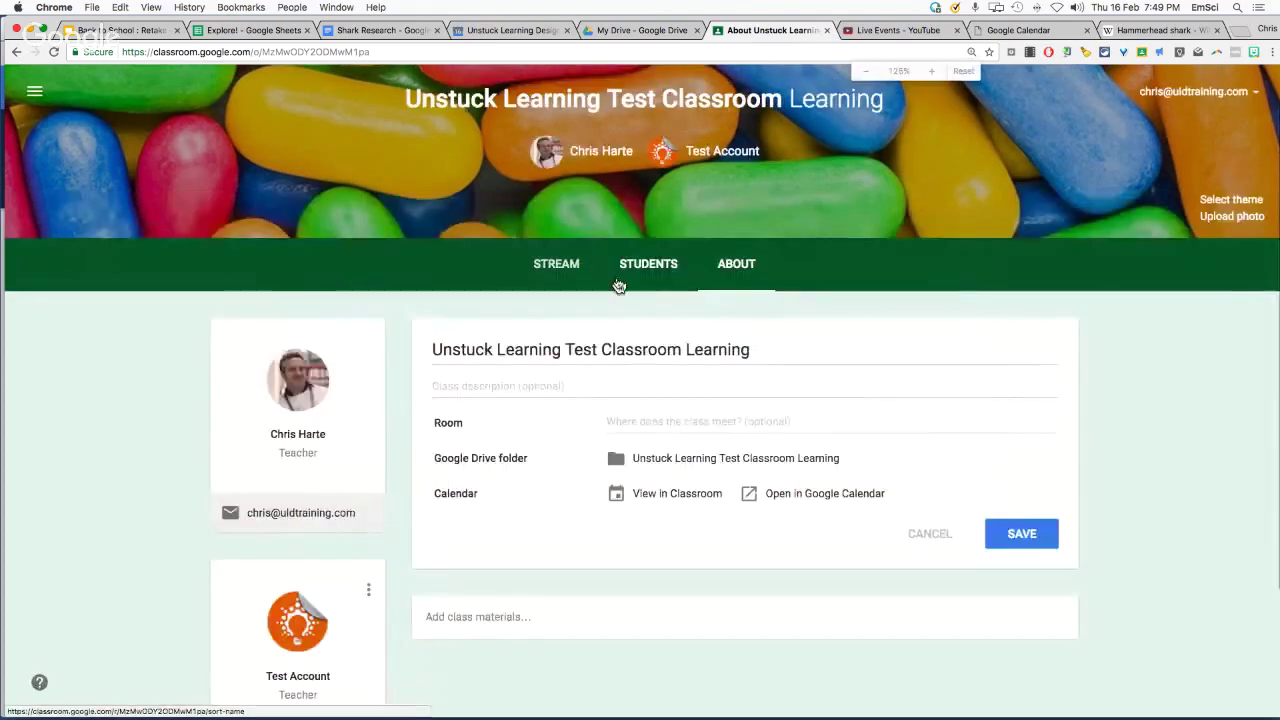
pyautogui.scroll(-2, 600, 380)
pyautogui.scroll(-2, 614, 366)
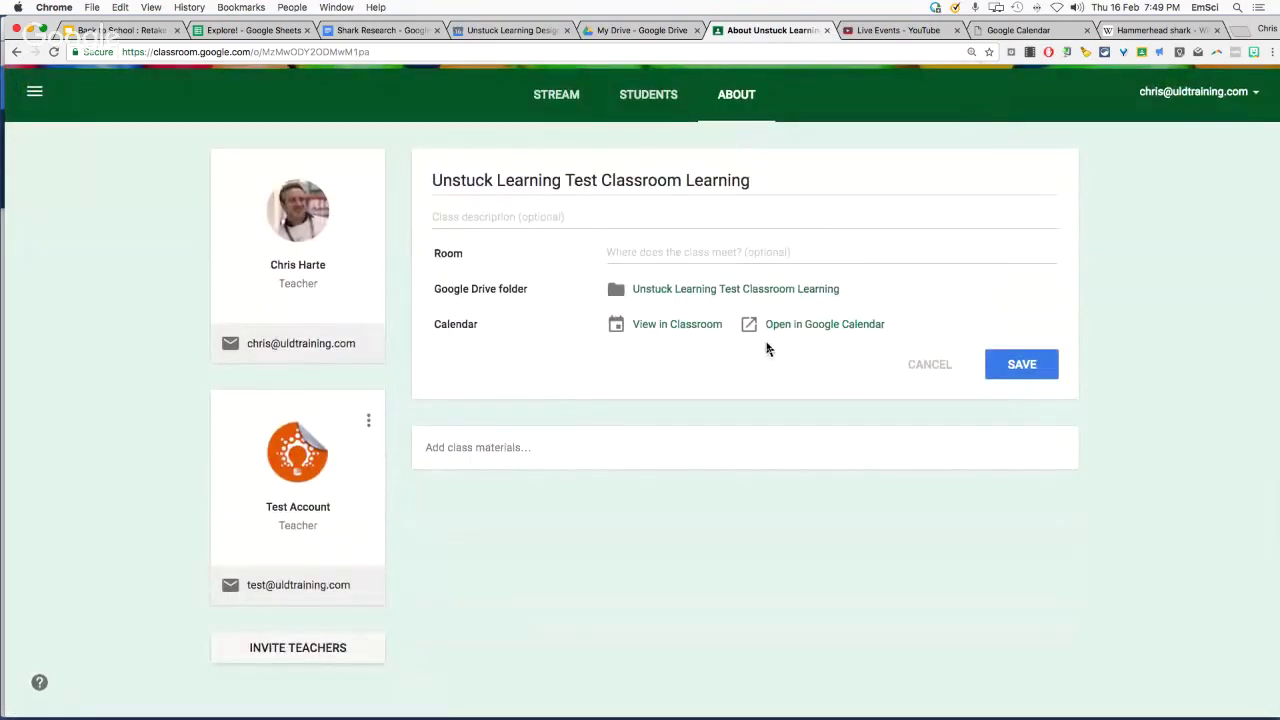
pyautogui.scroll(1, 766, 346)
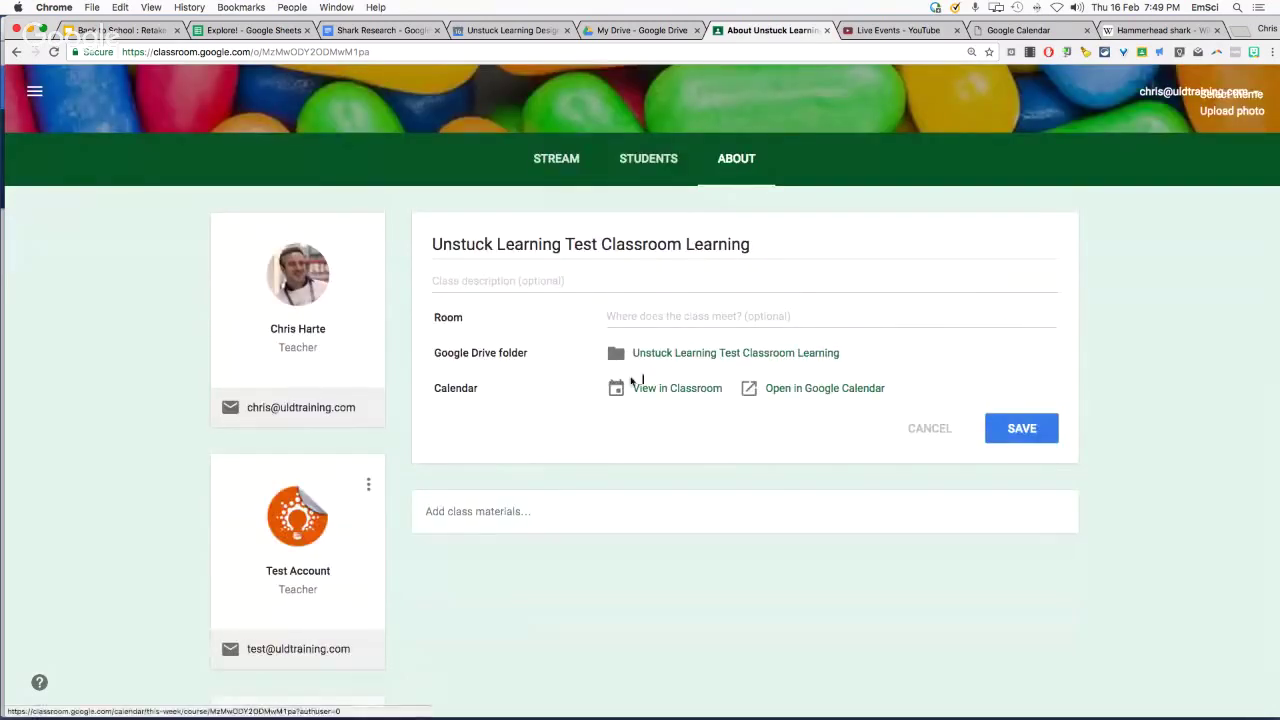
pyautogui.scroll(2, 770, 405)
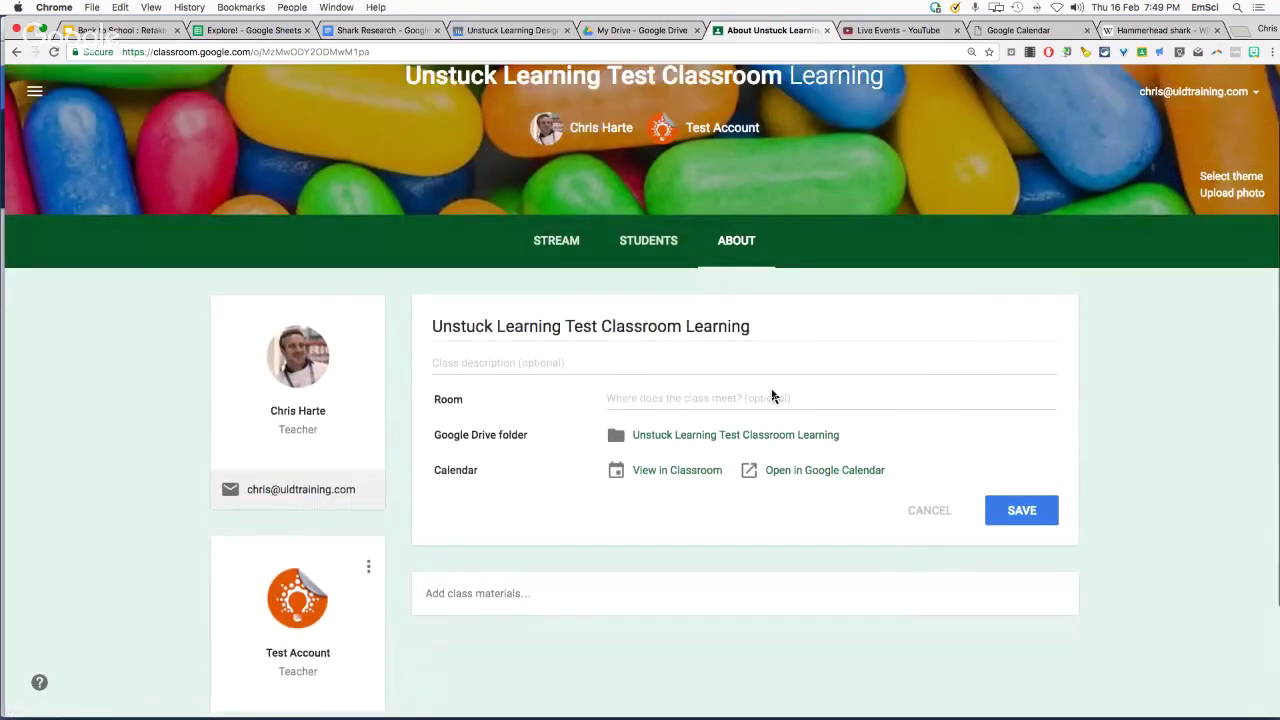
pyautogui.scroll(-1, 708, 435)
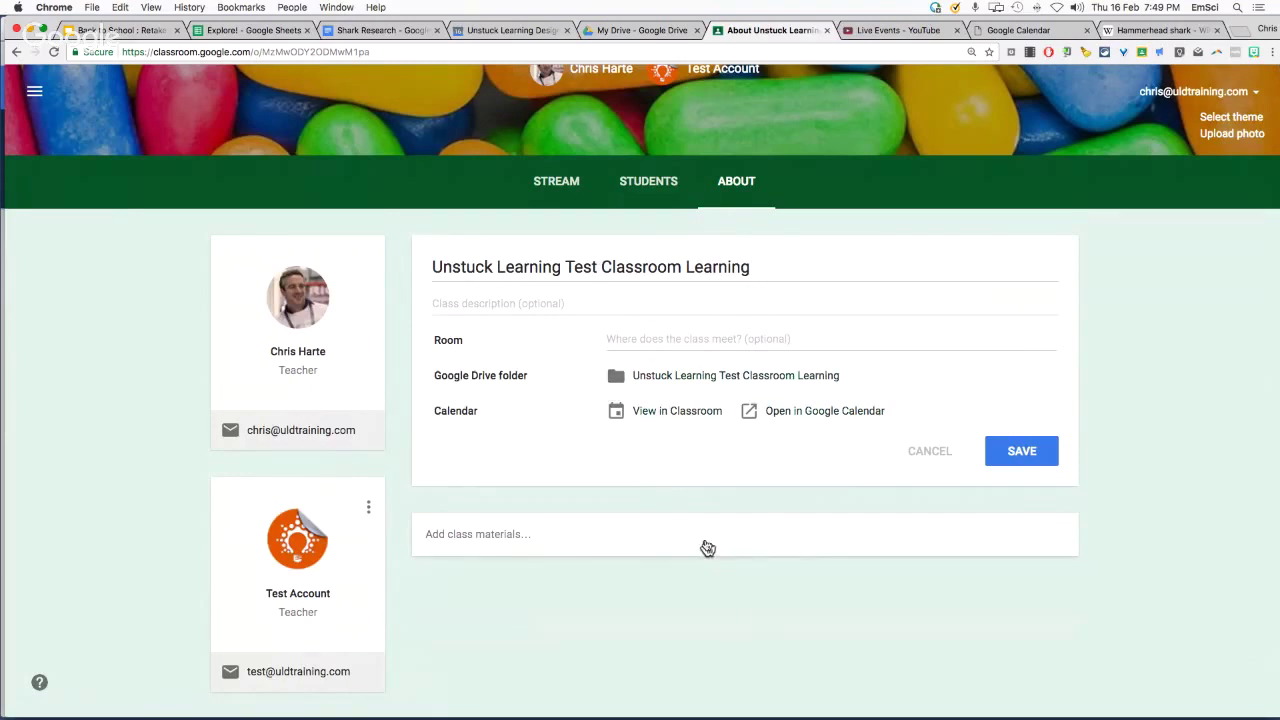
# Return to the class STREAM and choose Create announcement from the + button
pyautogui.click(563, 184)
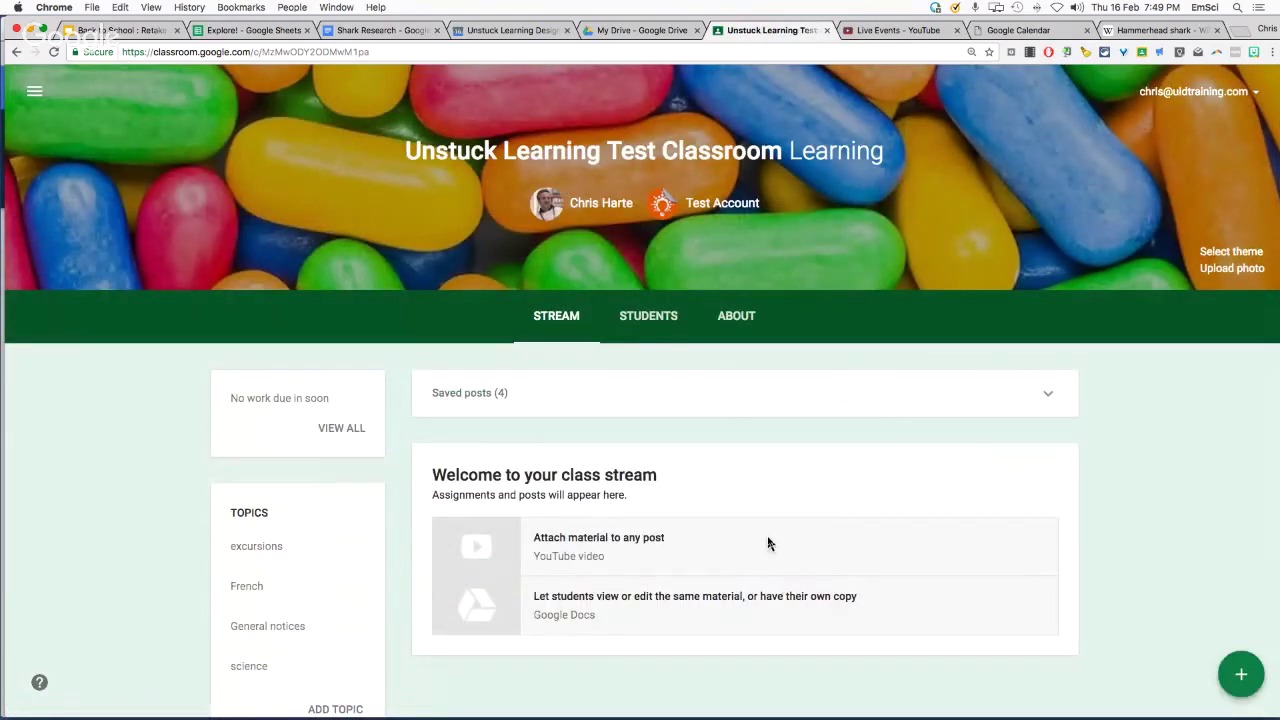
pyautogui.scroll(-1, 1122, 561)
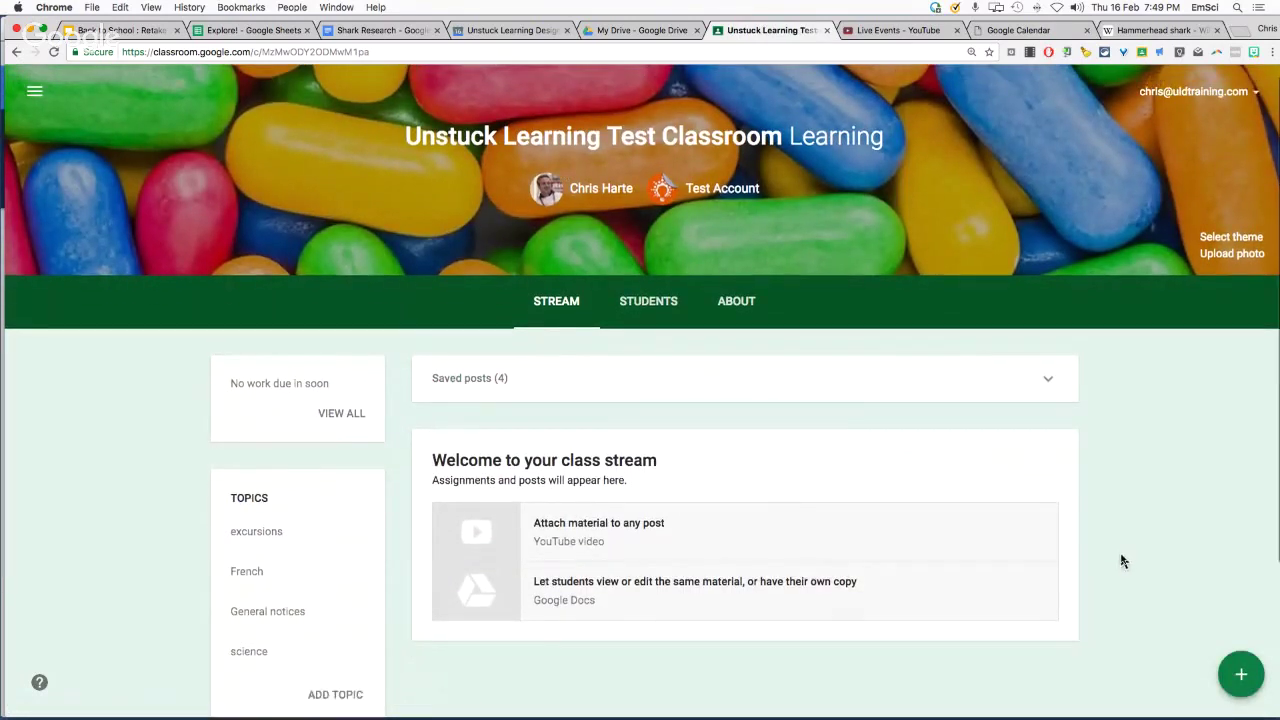
pyautogui.scroll(-3, 1122, 561)
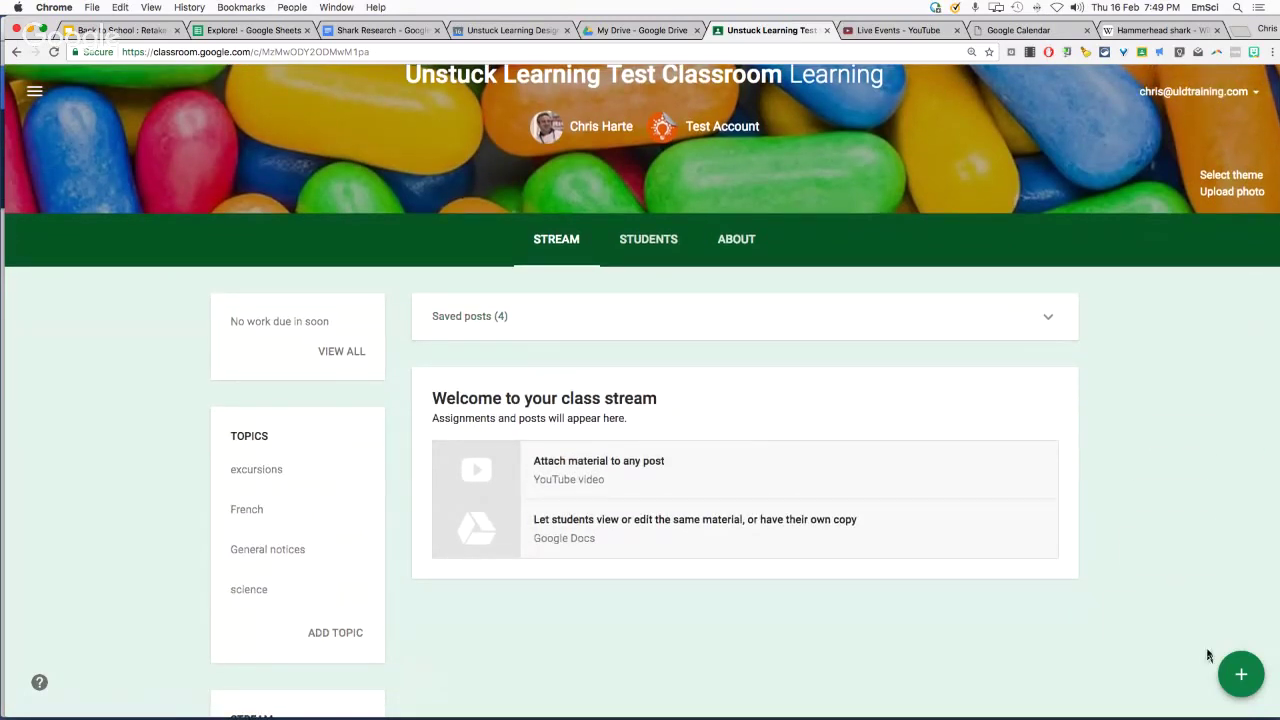
pyautogui.moveTo(1257, 682)
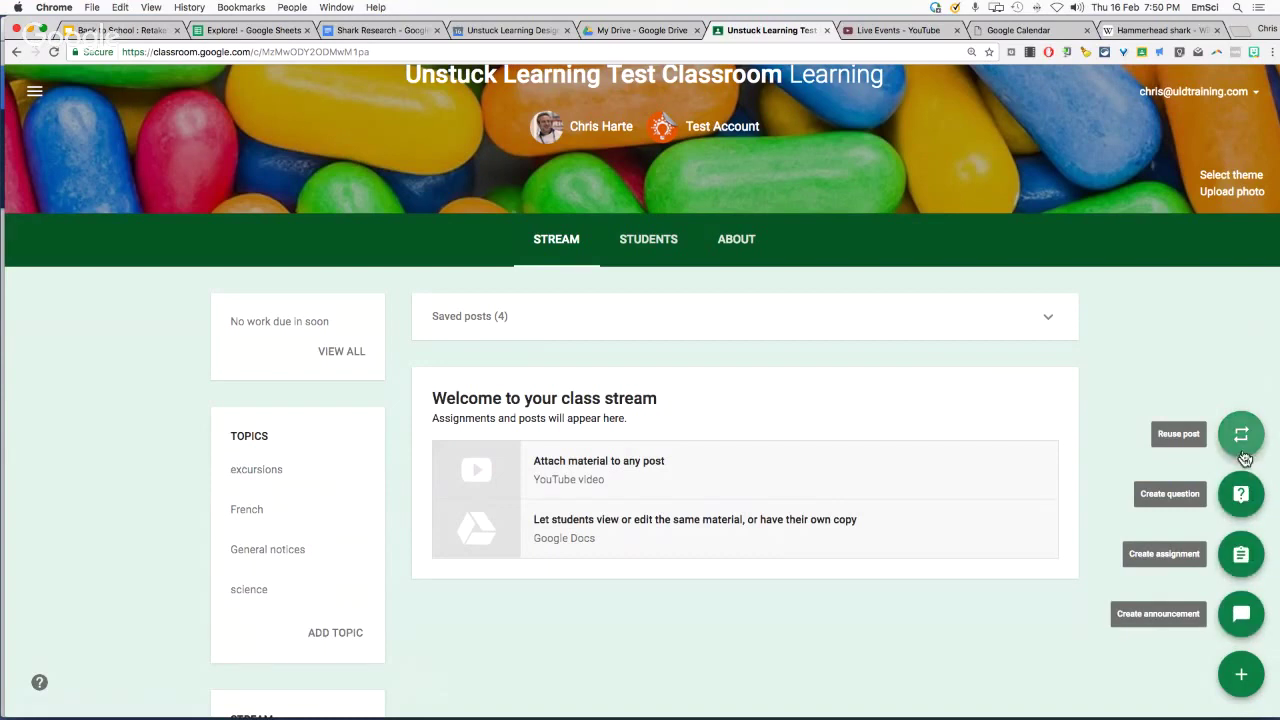
pyautogui.scroll(-1, 1241, 622)
pyautogui.click(1240, 617)
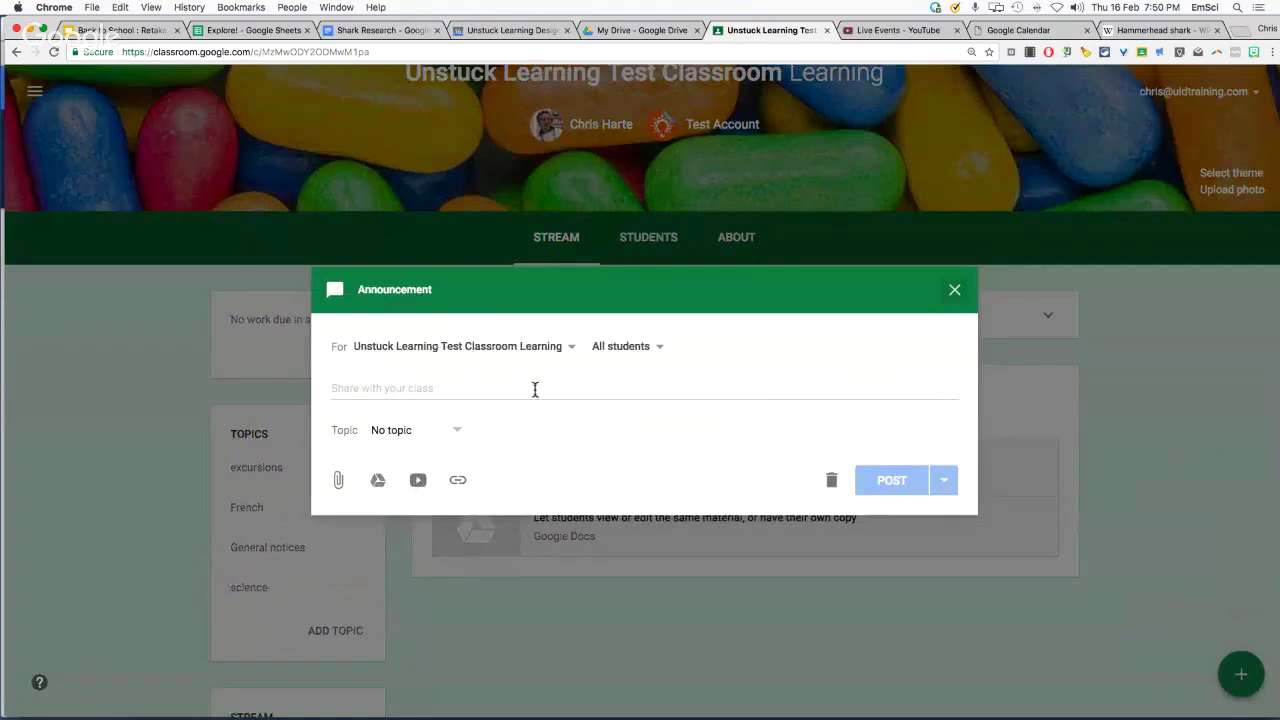
# Write 'Remember to bring in your permission for the French trip!' under topic excursions
pyautogui.click(499, 388)
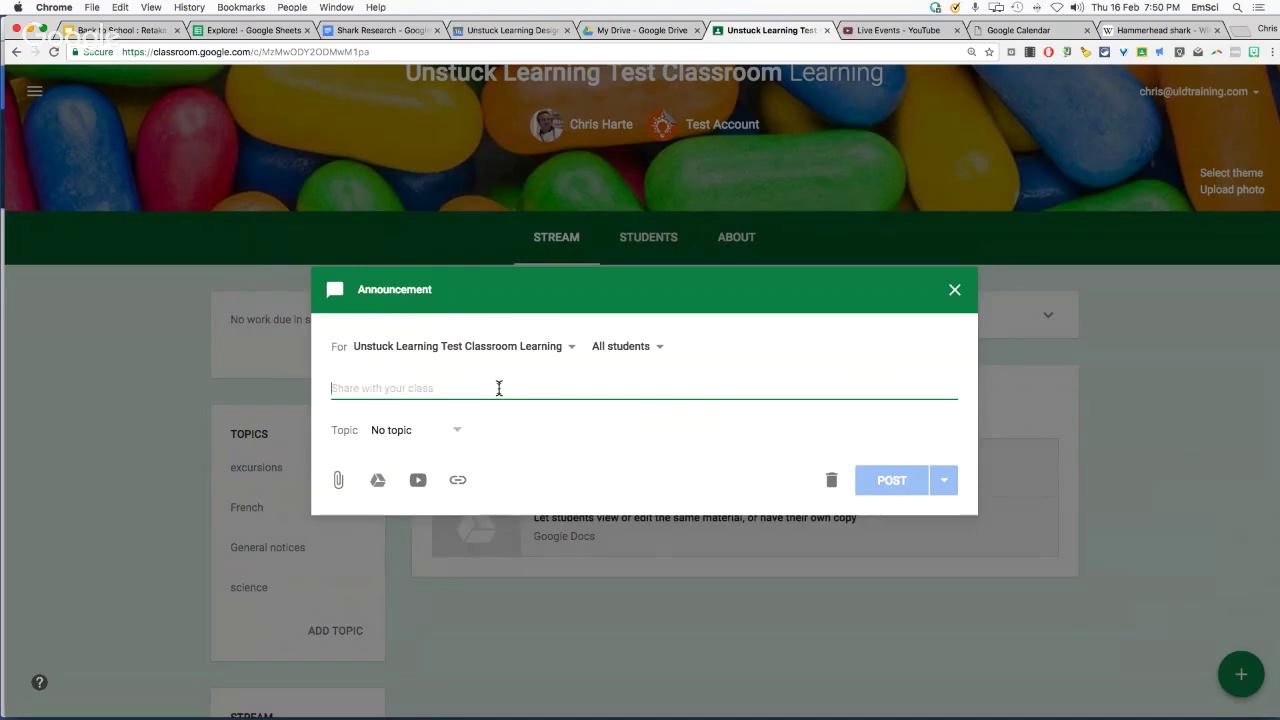
pyautogui.write('Remember to bring in your permission for ')
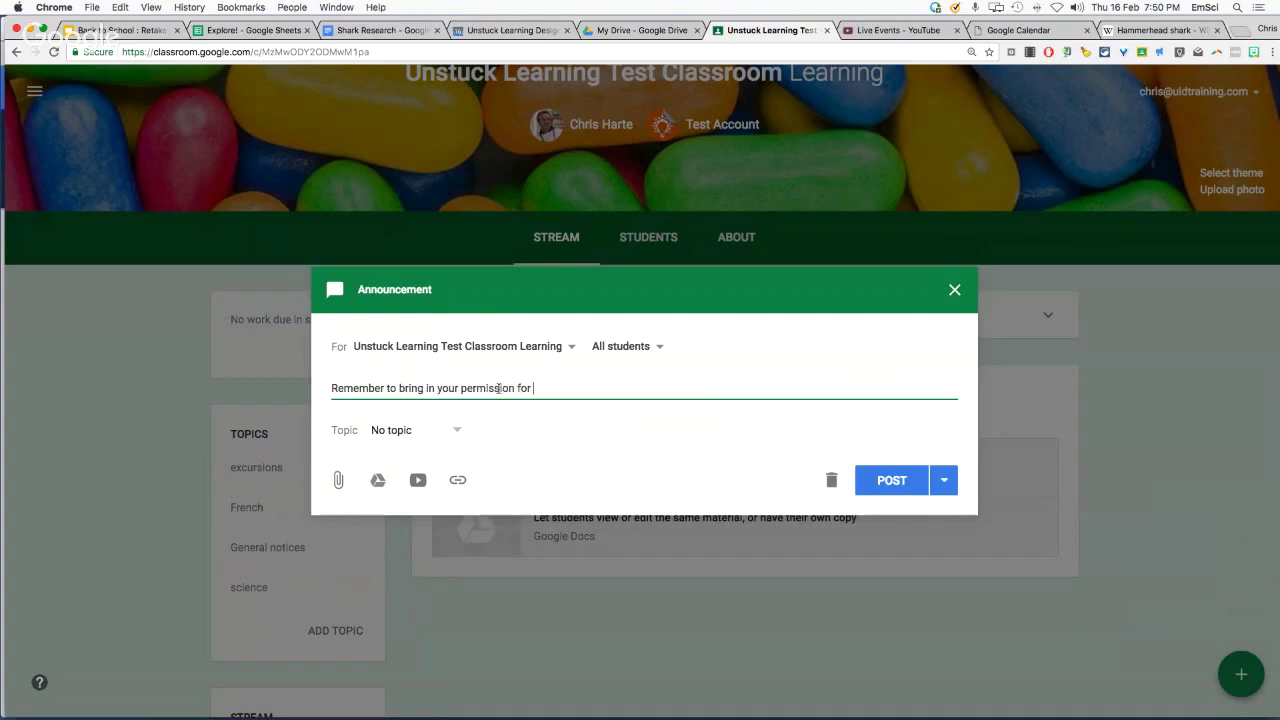
pyautogui.write('the French trip!')
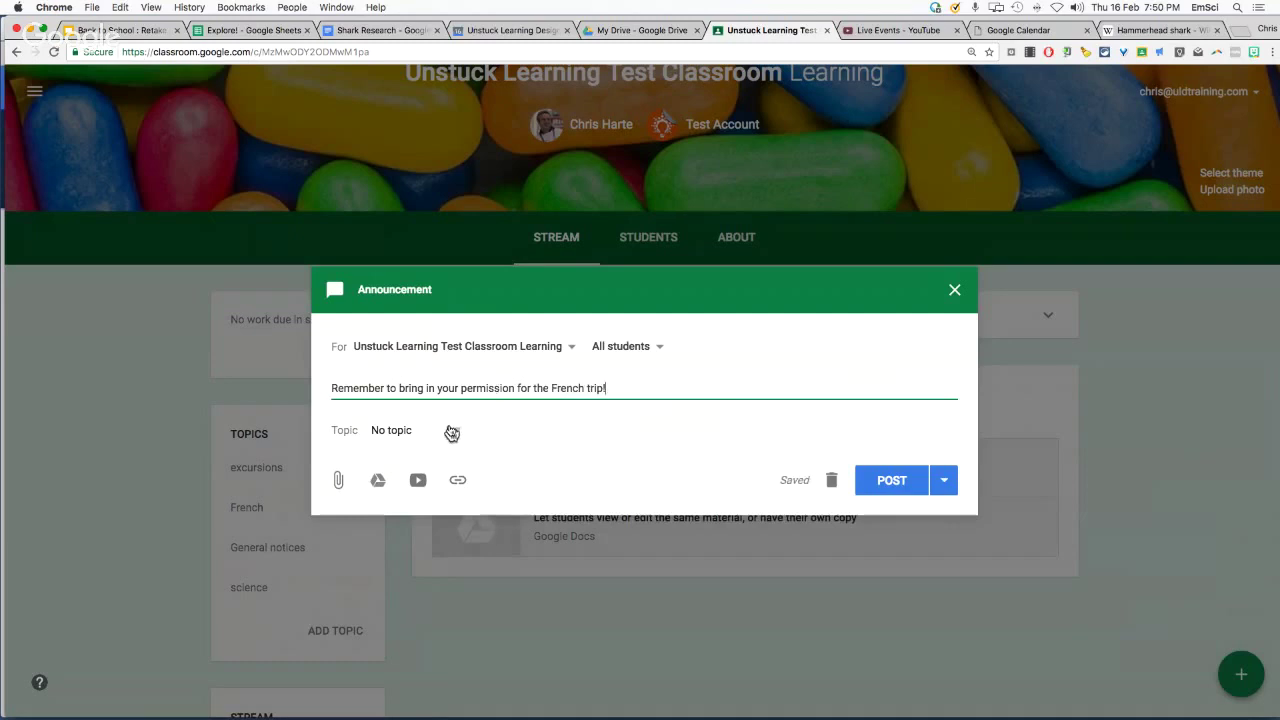
pyautogui.click(452, 432)
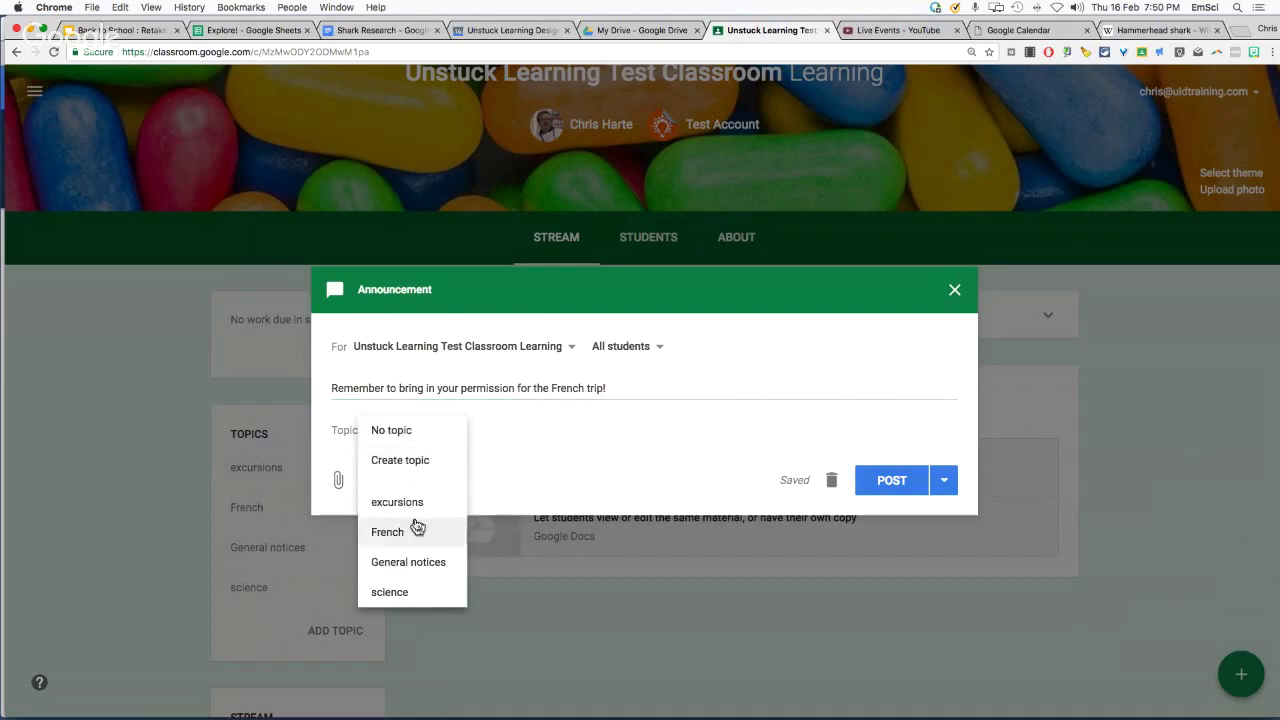
pyautogui.click(417, 514)
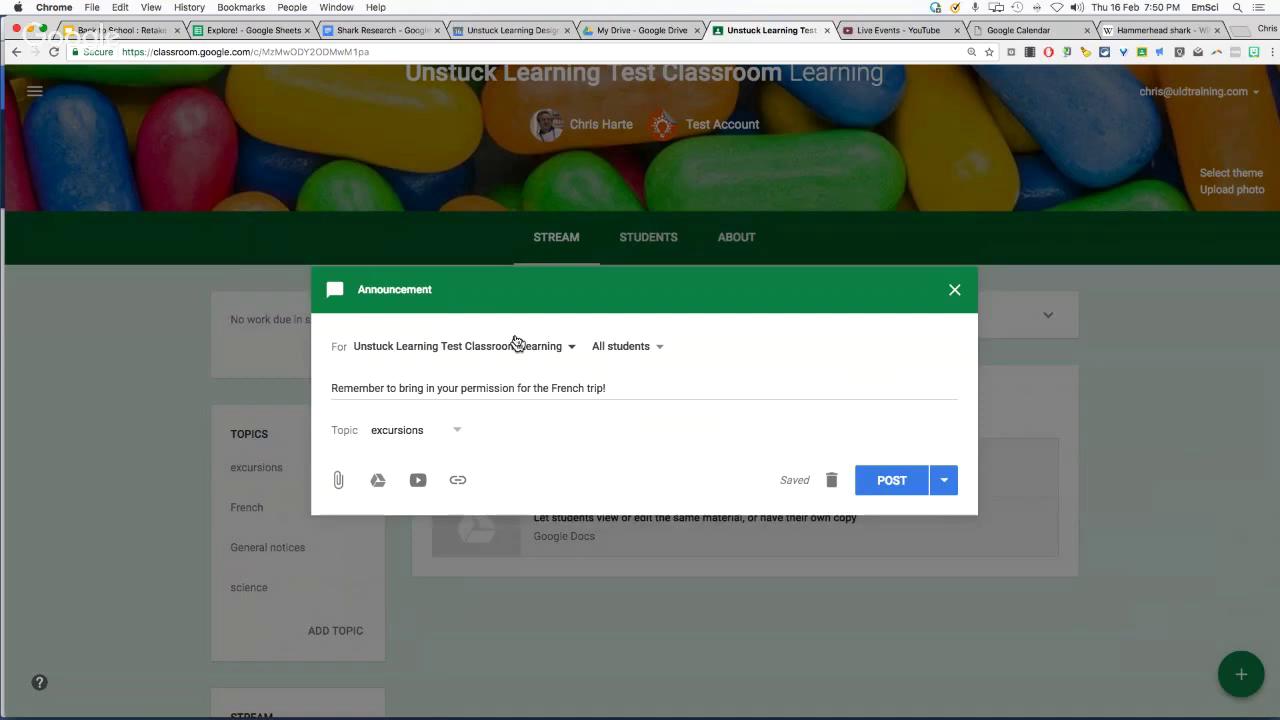
# Add template Y9 Chem, Marsden Test and DETVIC Test Class as recipients, then remove them again
pyautogui.click(570, 350)
pyautogui.click(370, 444)
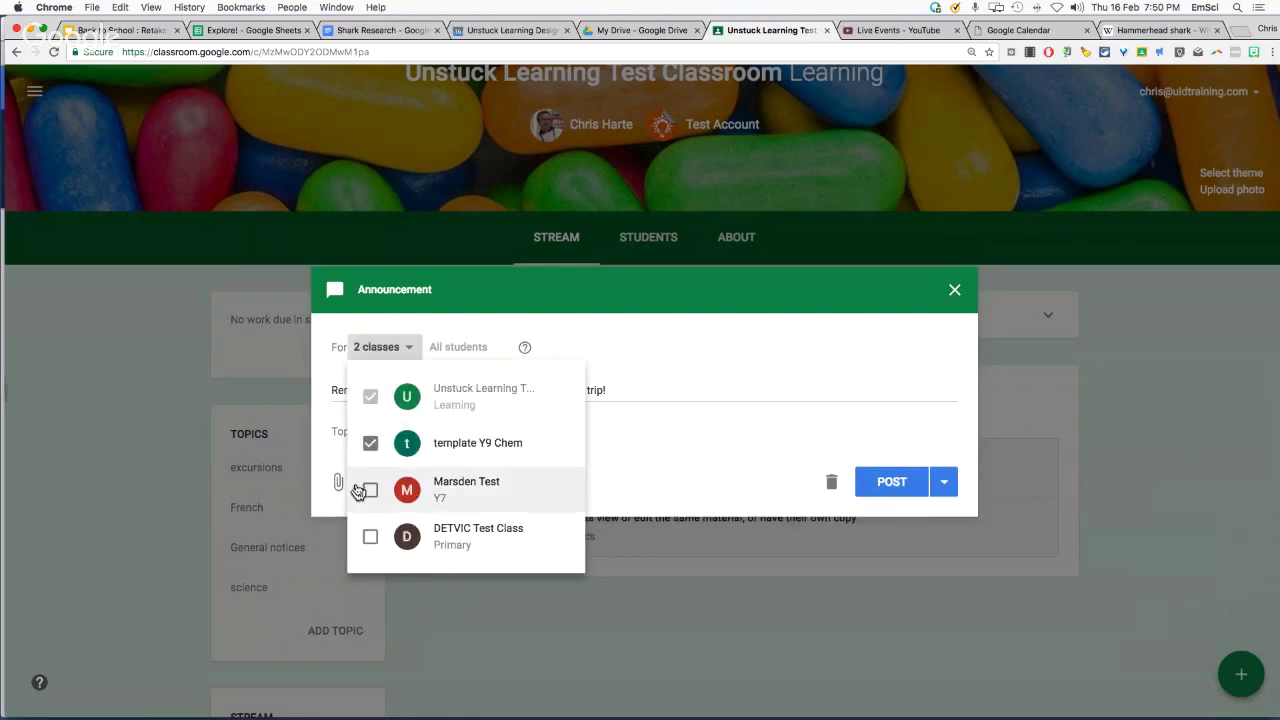
pyautogui.click(370, 490)
pyautogui.click(370, 537)
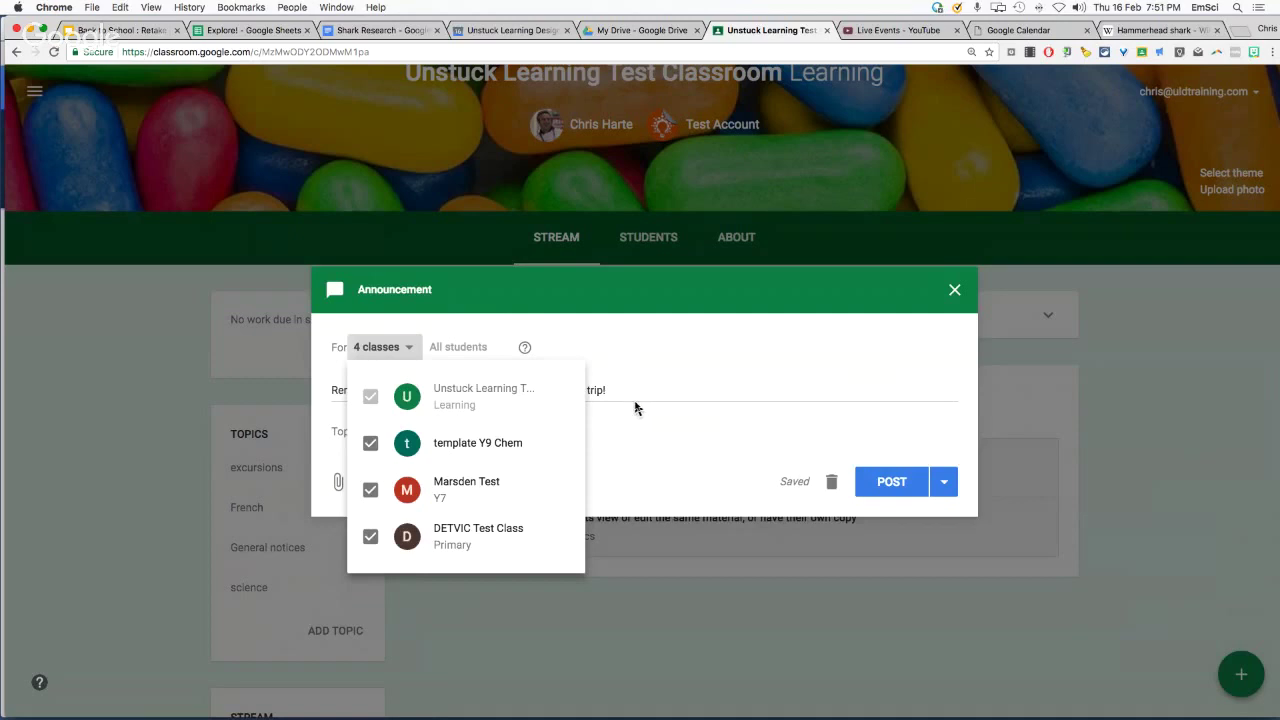
pyautogui.click(609, 317)
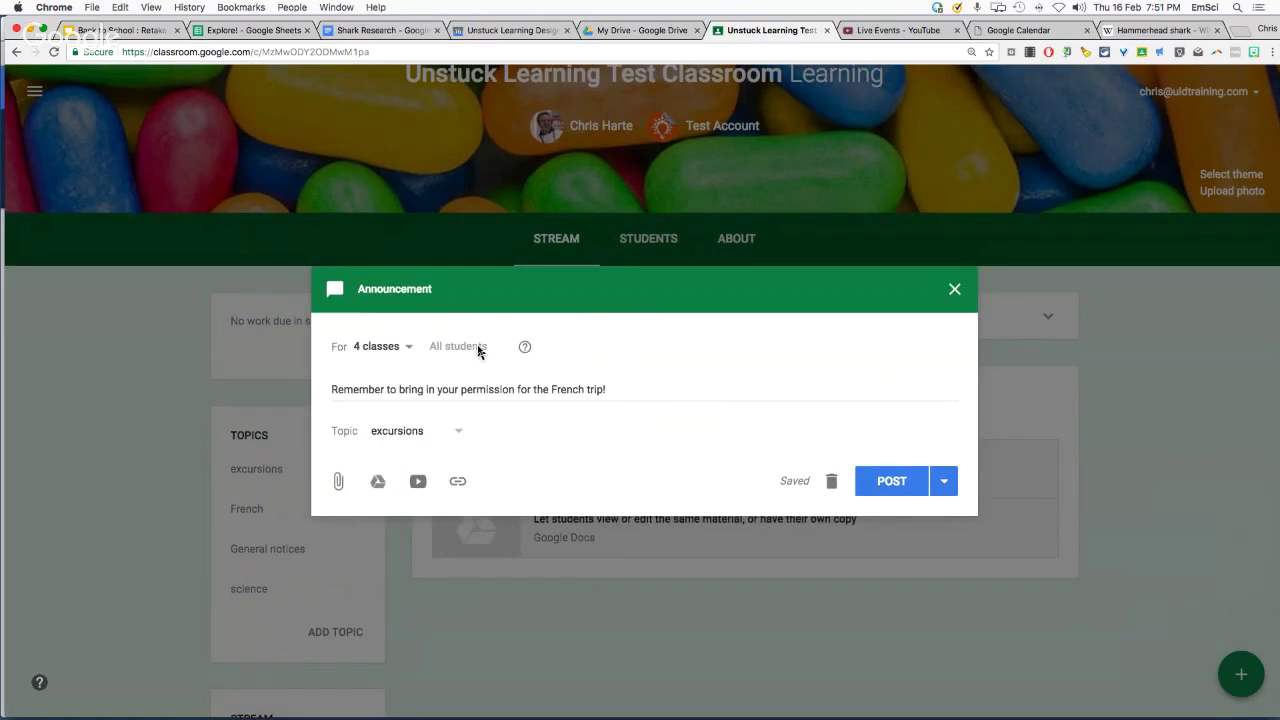
pyautogui.click(405, 348)
pyautogui.click(370, 444)
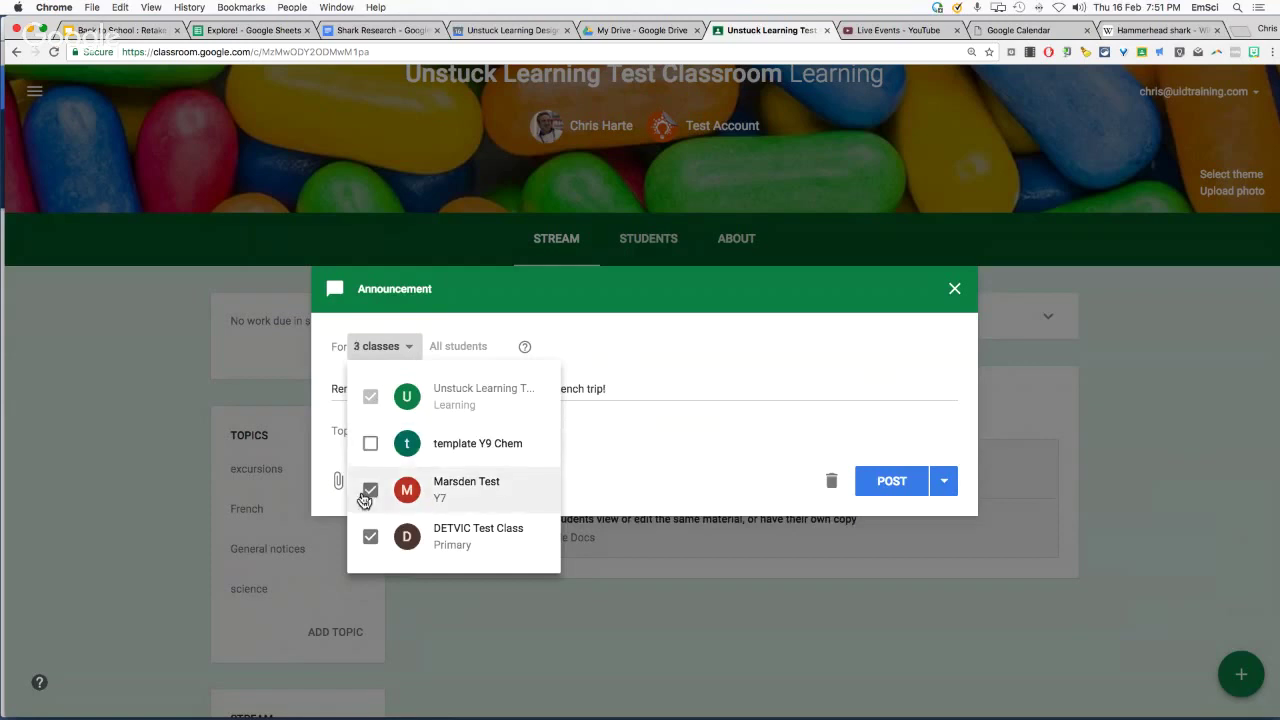
pyautogui.click(370, 490)
pyautogui.click(370, 536)
pyautogui.click(503, 292)
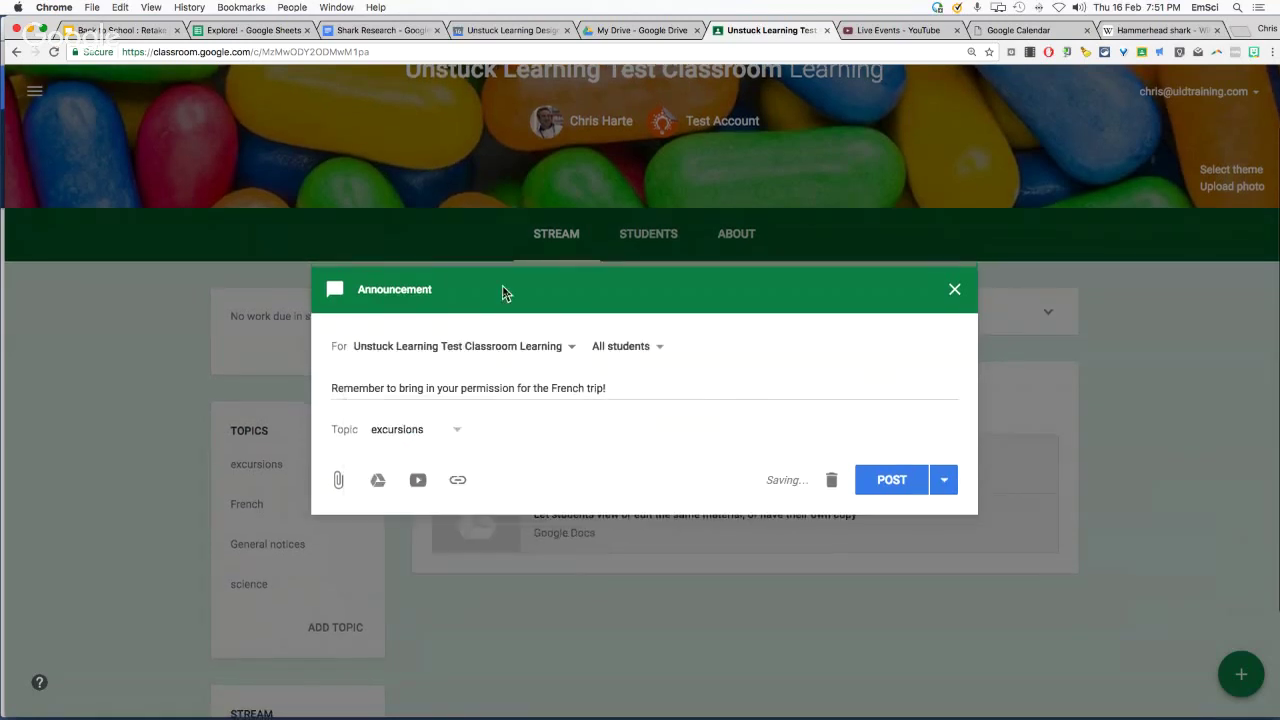
# Confirm All students receive it and close the announcement as a saved draft
pyautogui.click(655, 353)
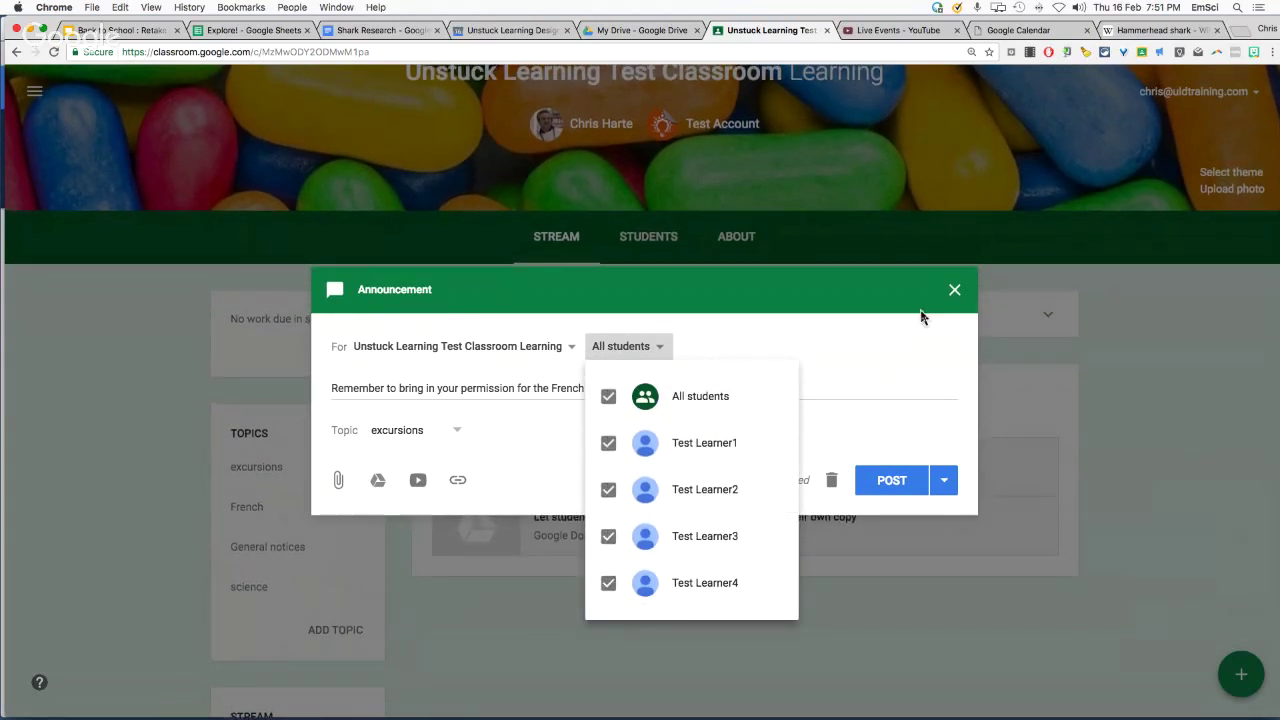
pyautogui.click(850, 367)
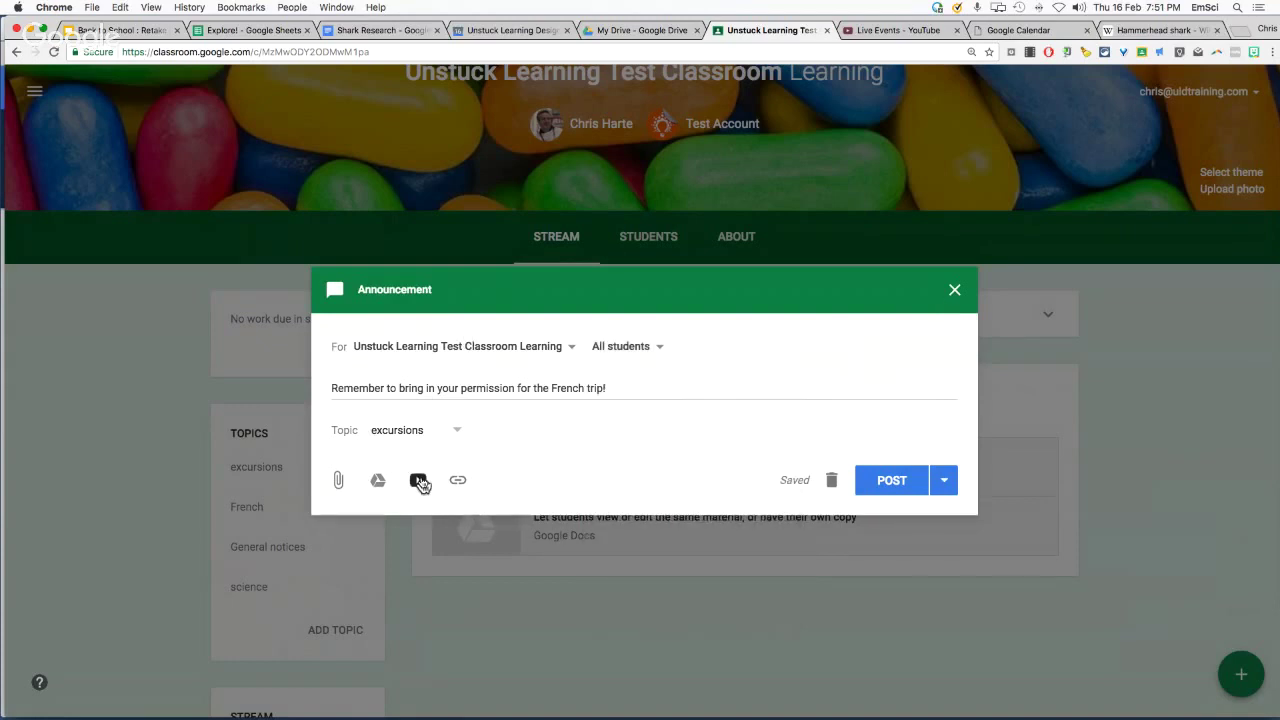
pyautogui.click(955, 291)
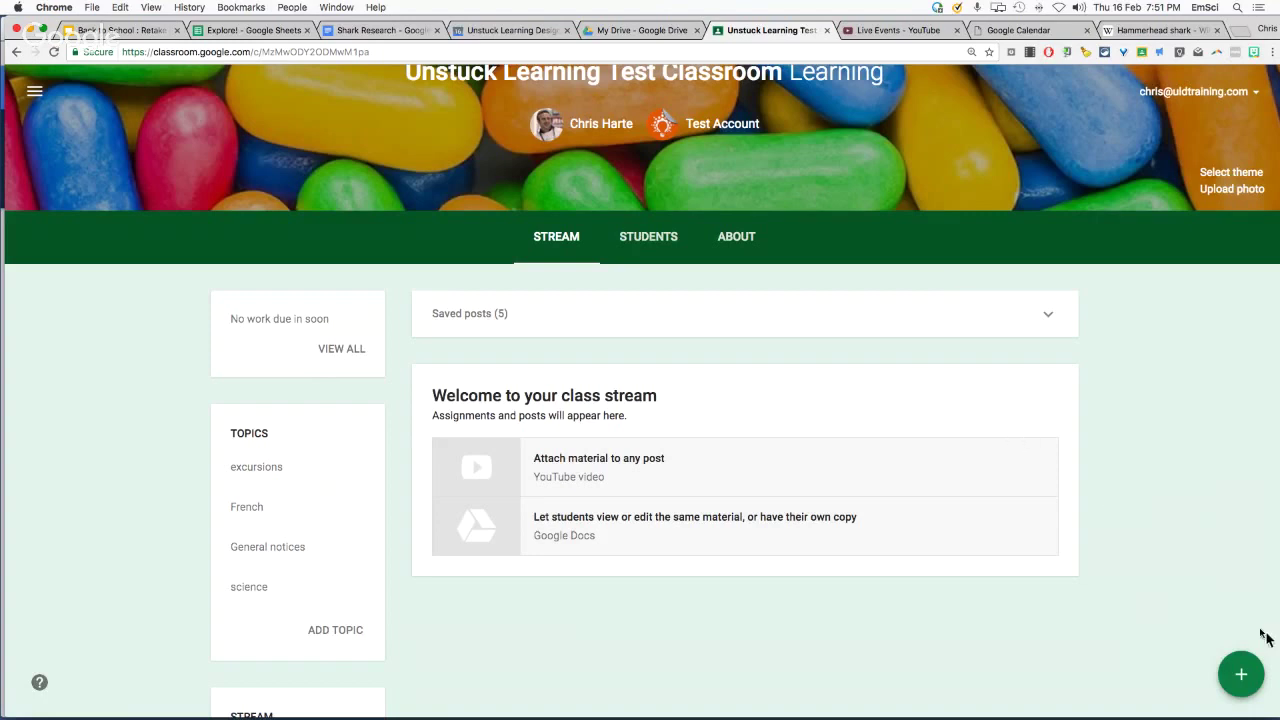
# Create a new assignment titled 'Research Project' with the instructions 'adjjansf'
pyautogui.moveTo(1231, 690)
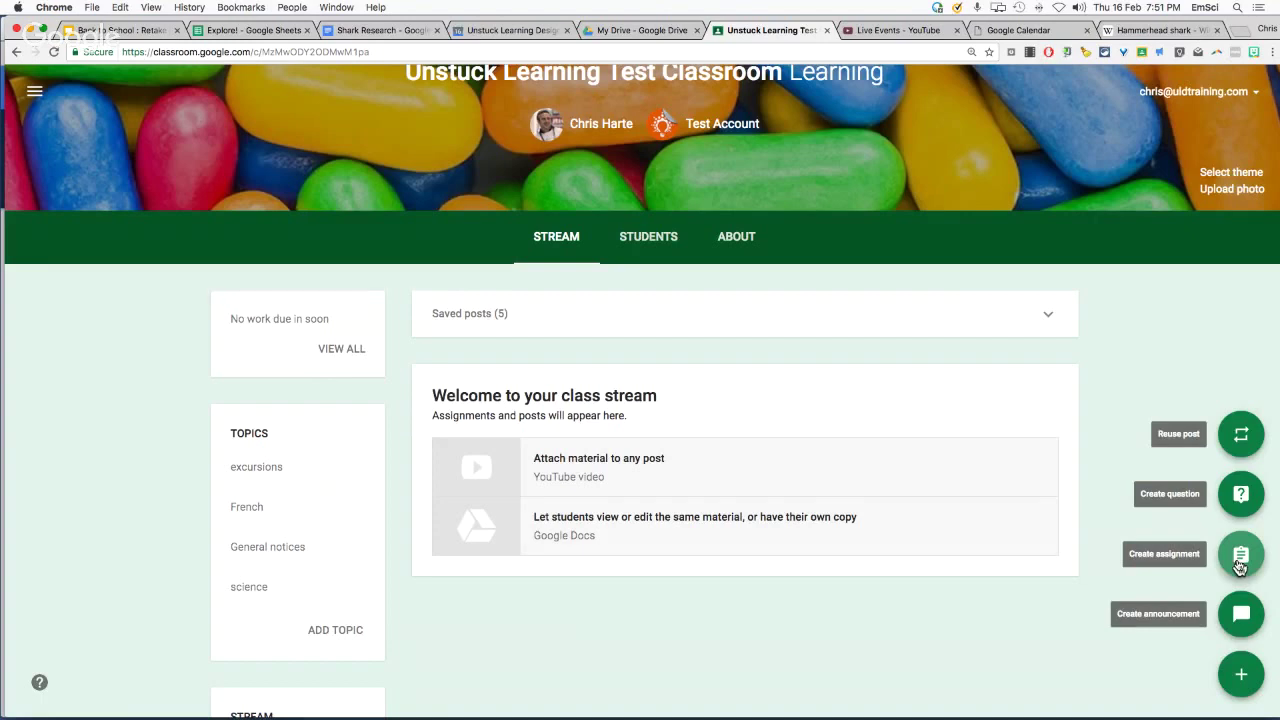
pyautogui.click(1240, 560)
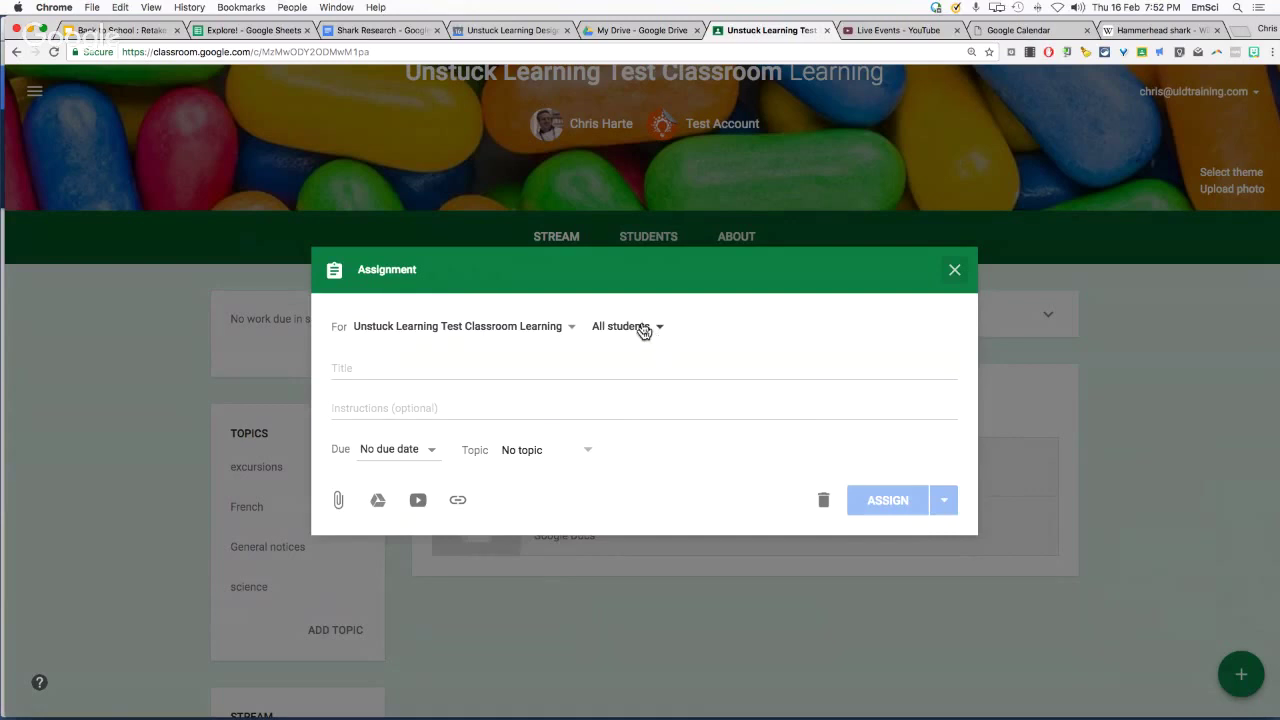
pyautogui.click(605, 369)
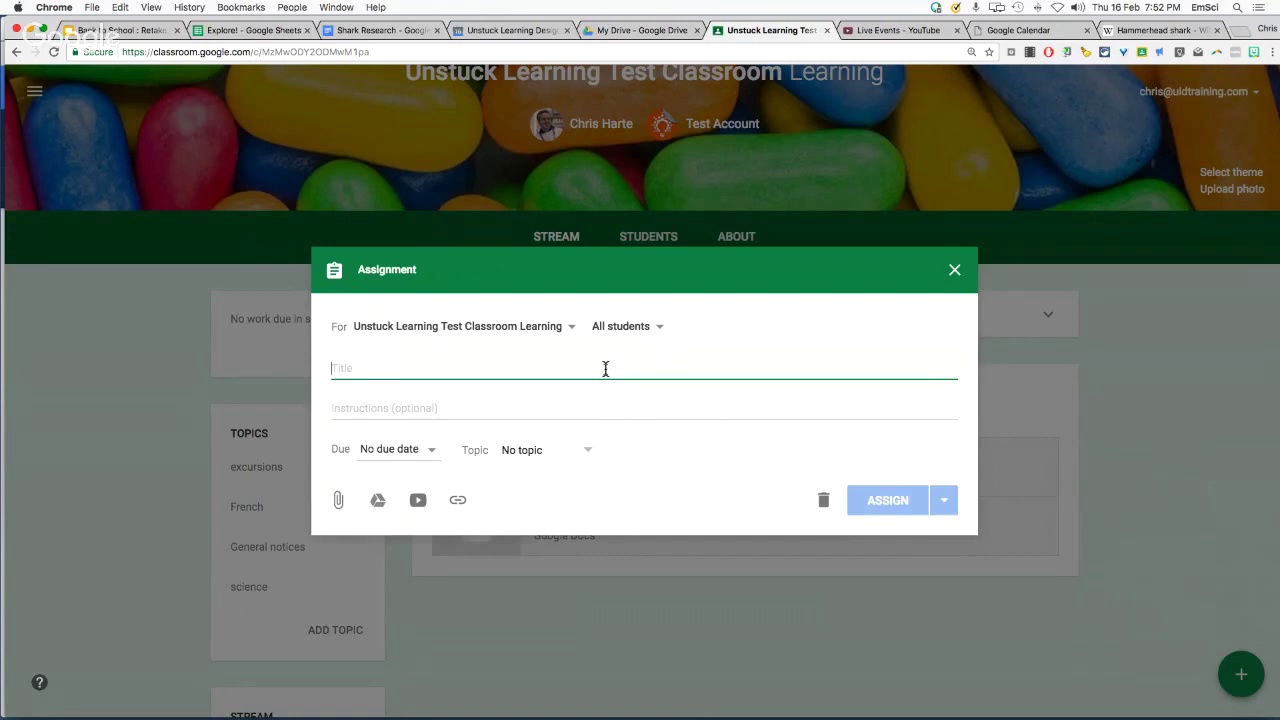
pyautogui.write('Resear')
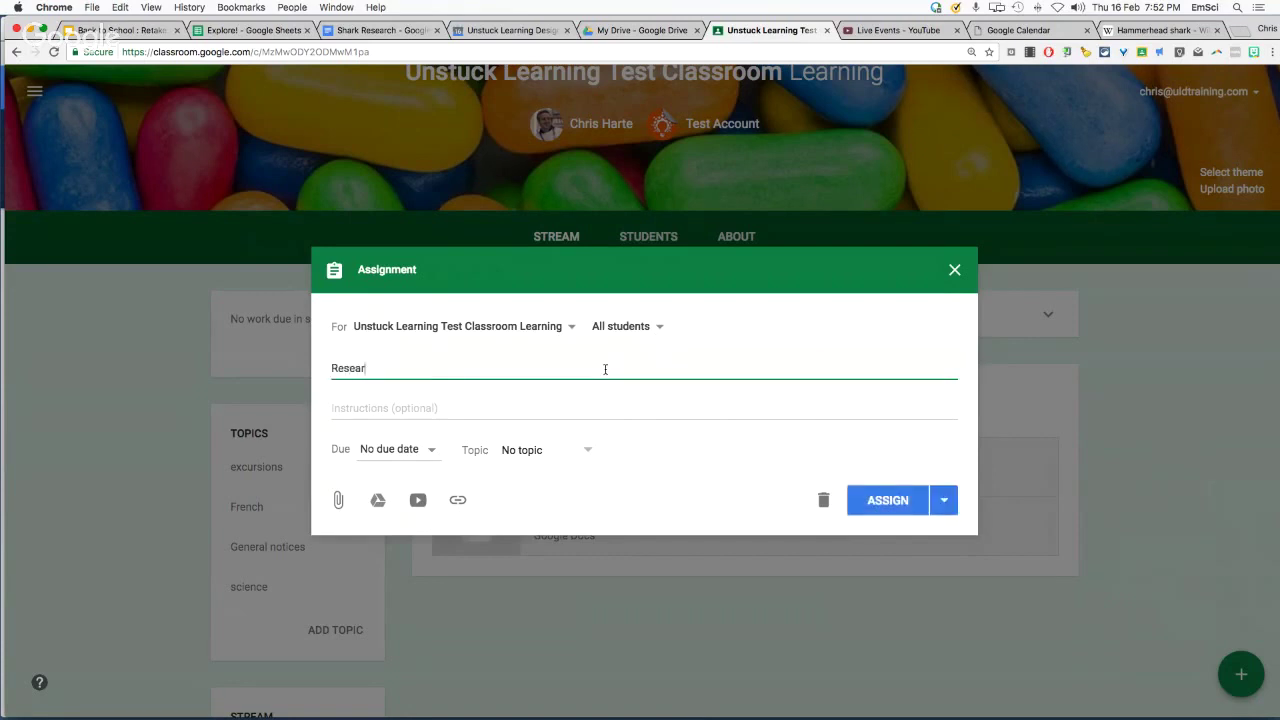
pyautogui.write('ch Project')
pyautogui.click(580, 402)
pyautogui.write('adjjansf')
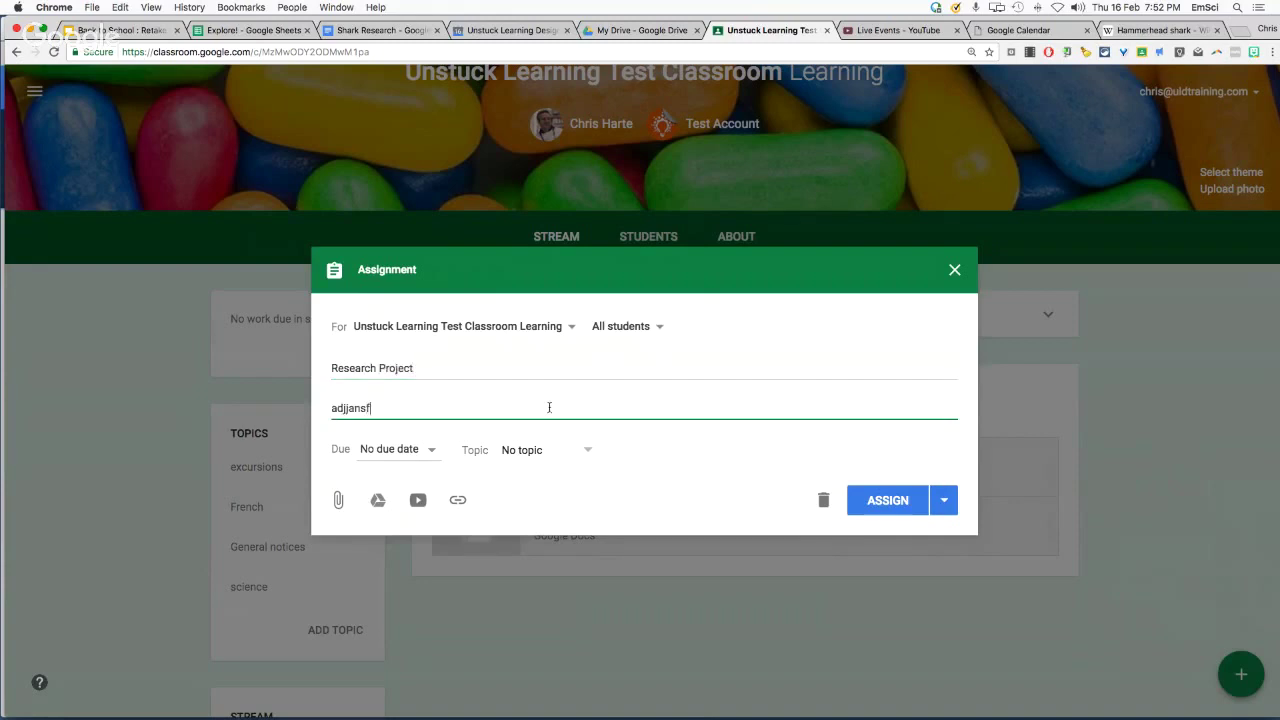
# Set the assignment's due date to 21 Feb. and file it under the French topic
pyautogui.click(421, 455)
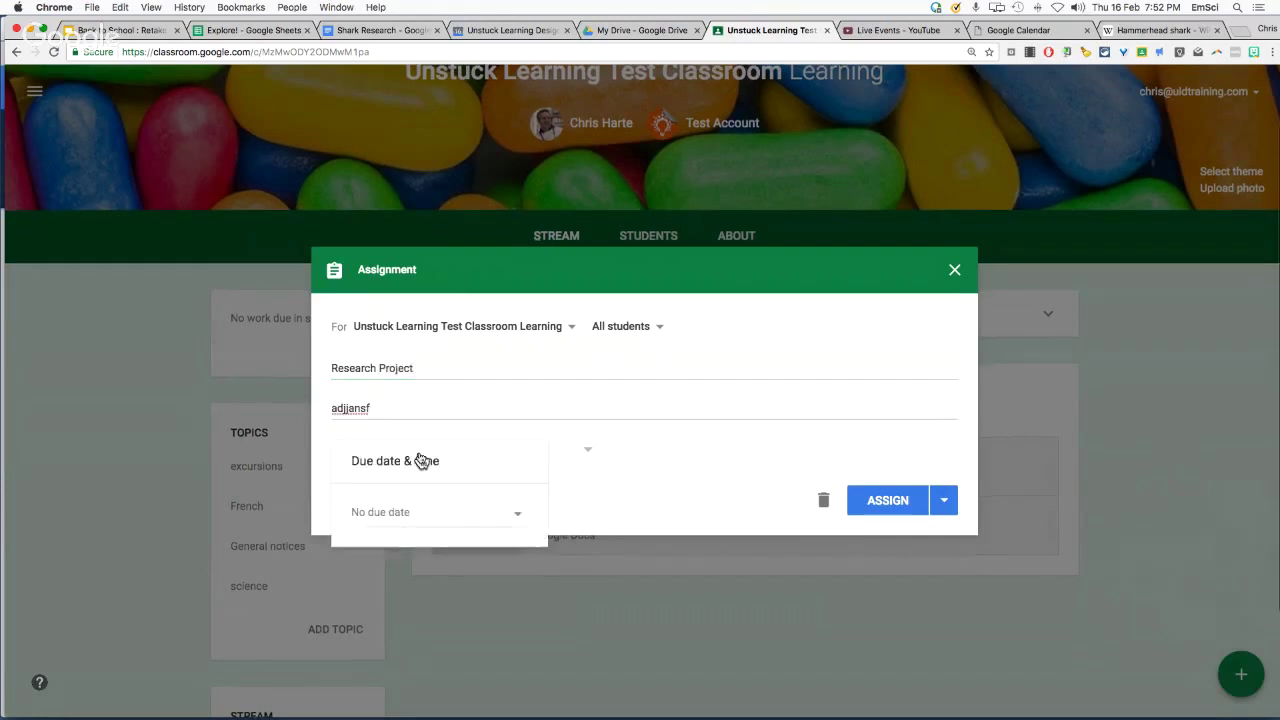
pyautogui.click(443, 513)
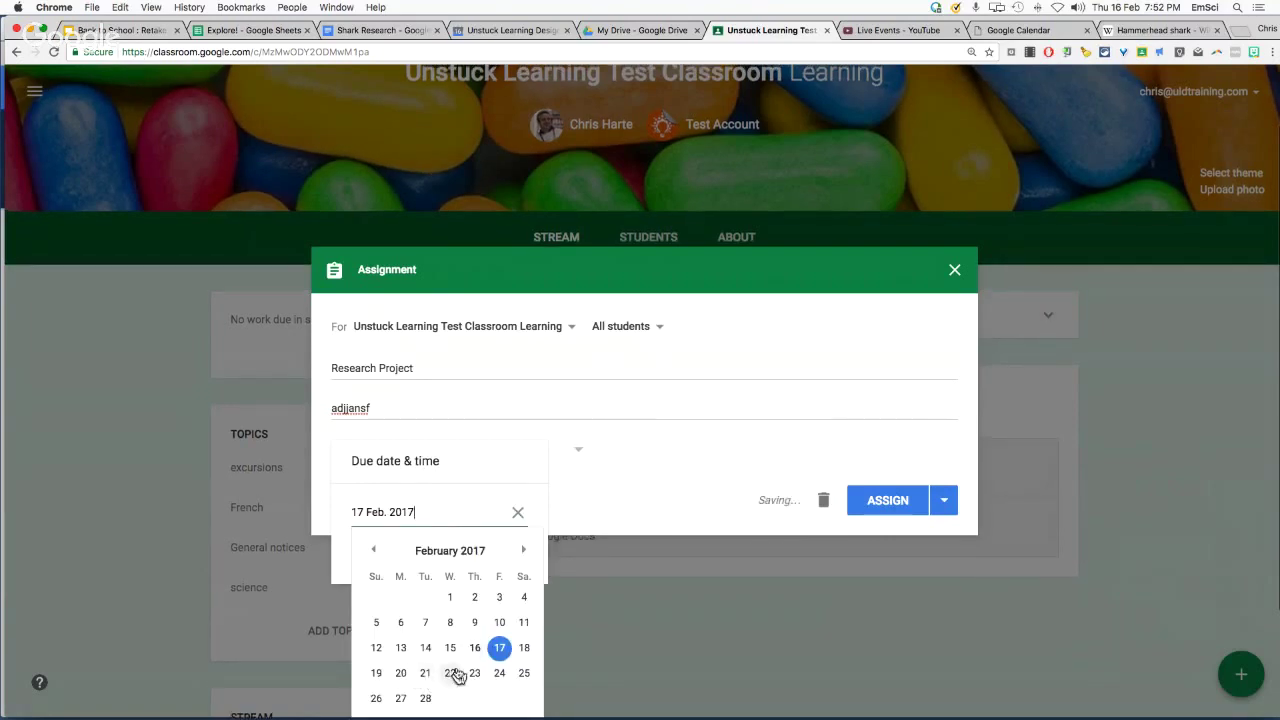
pyautogui.click(418, 675)
pyautogui.click(574, 502)
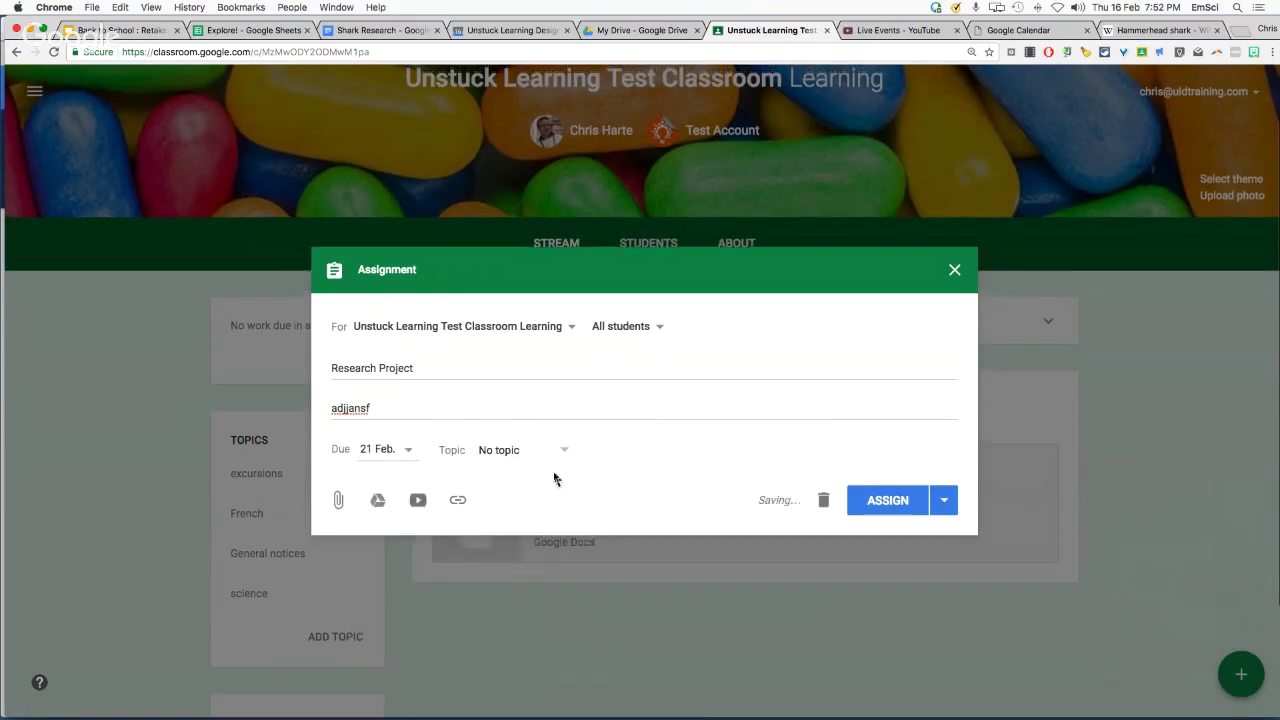
pyautogui.click(557, 452)
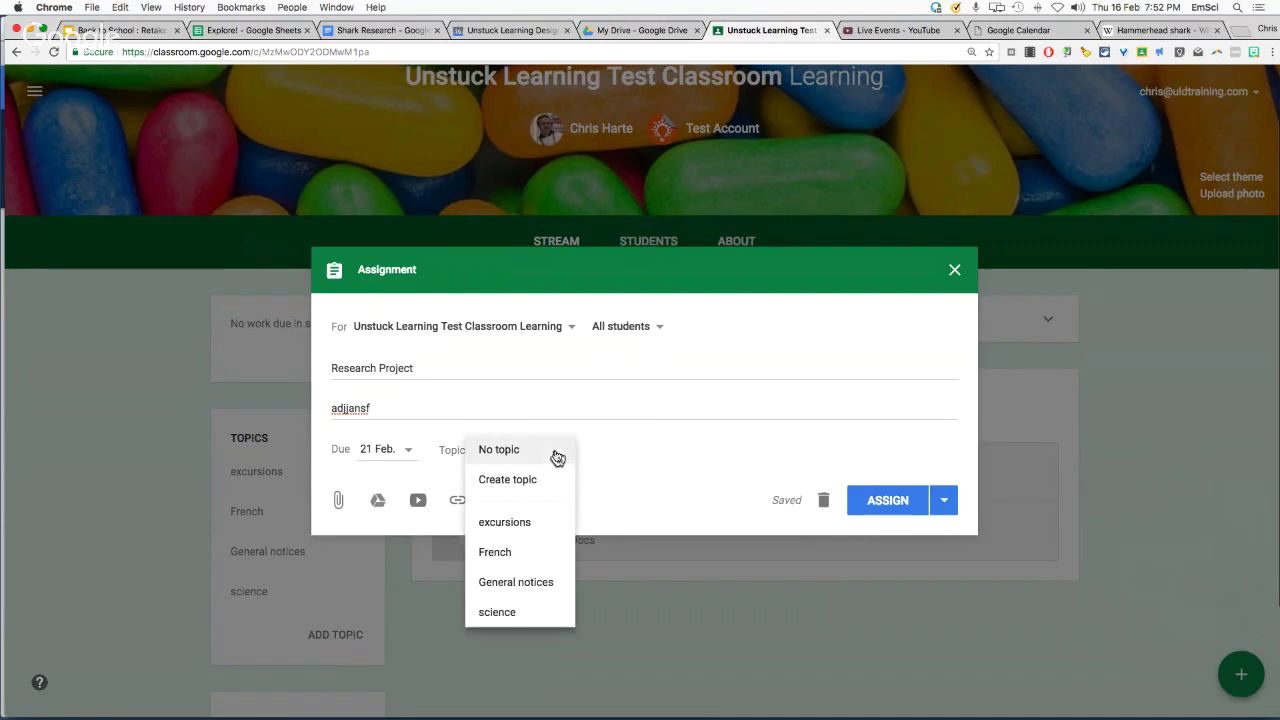
pyautogui.click(531, 553)
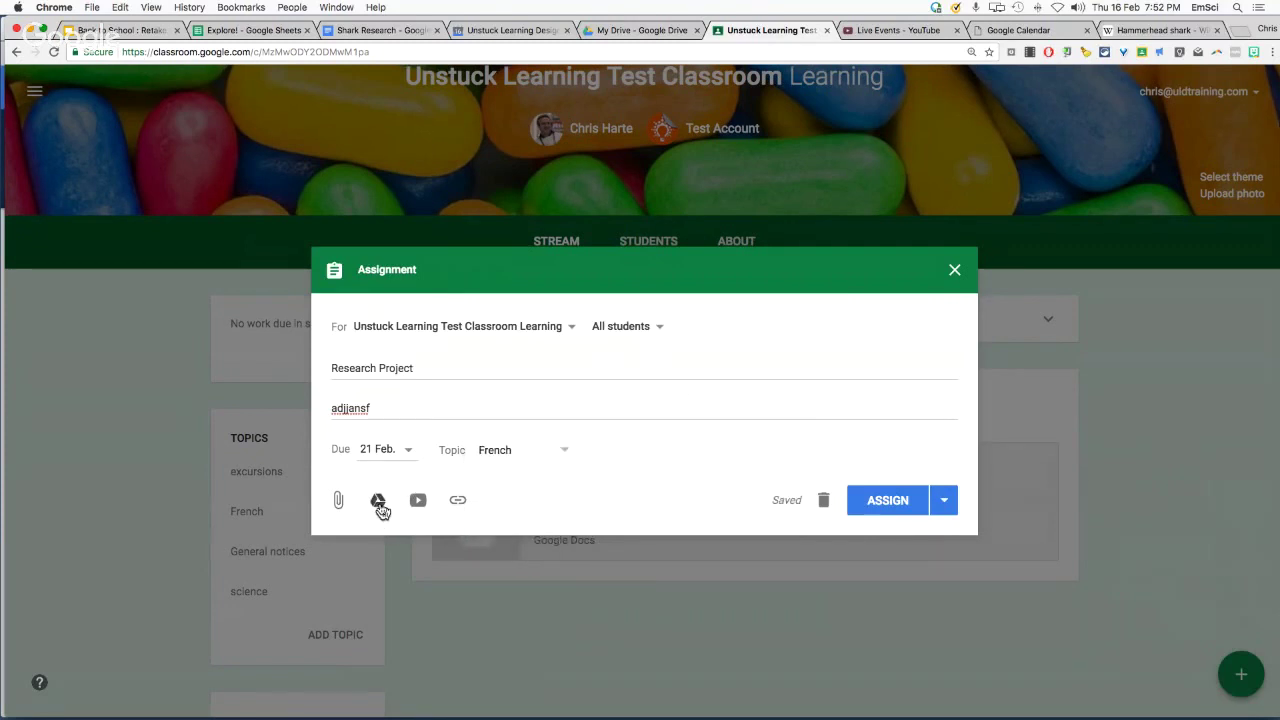
pyautogui.click(377, 502)
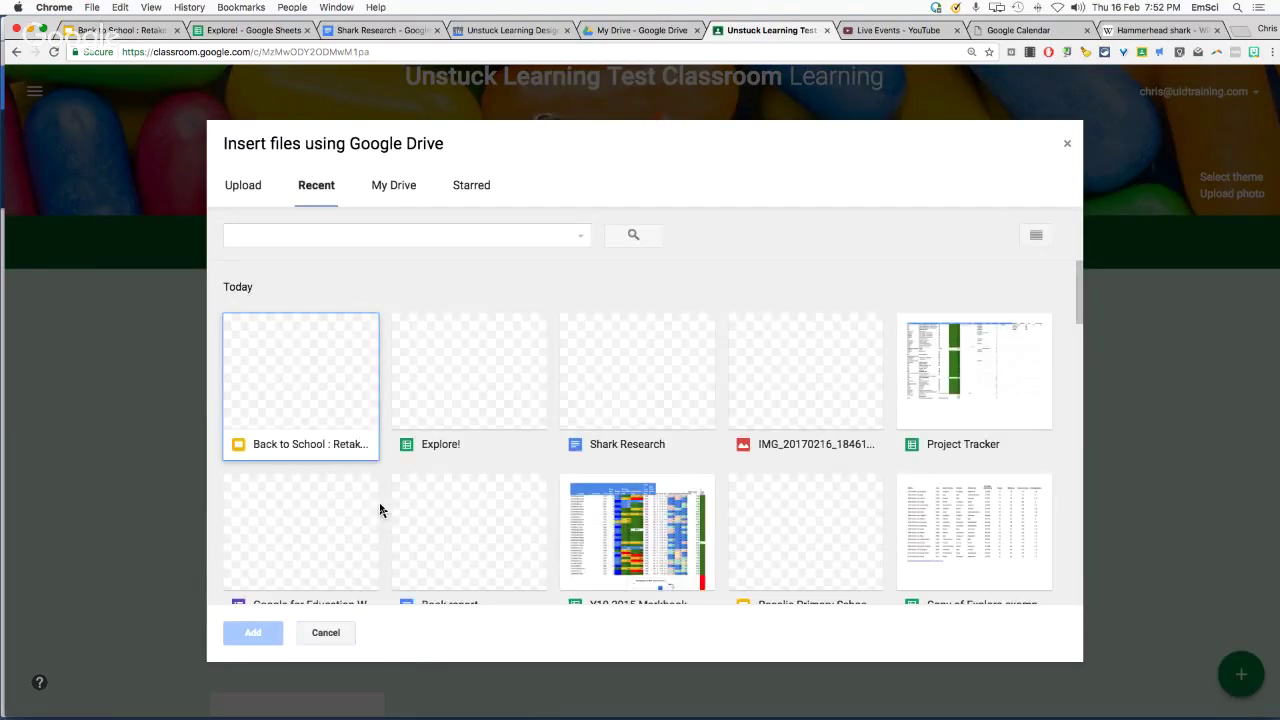
# Search Drive for 'le monde du futur' and attach the [Template] Le Monde du futur - Assessment Task Doc
pyautogui.click(412, 228)
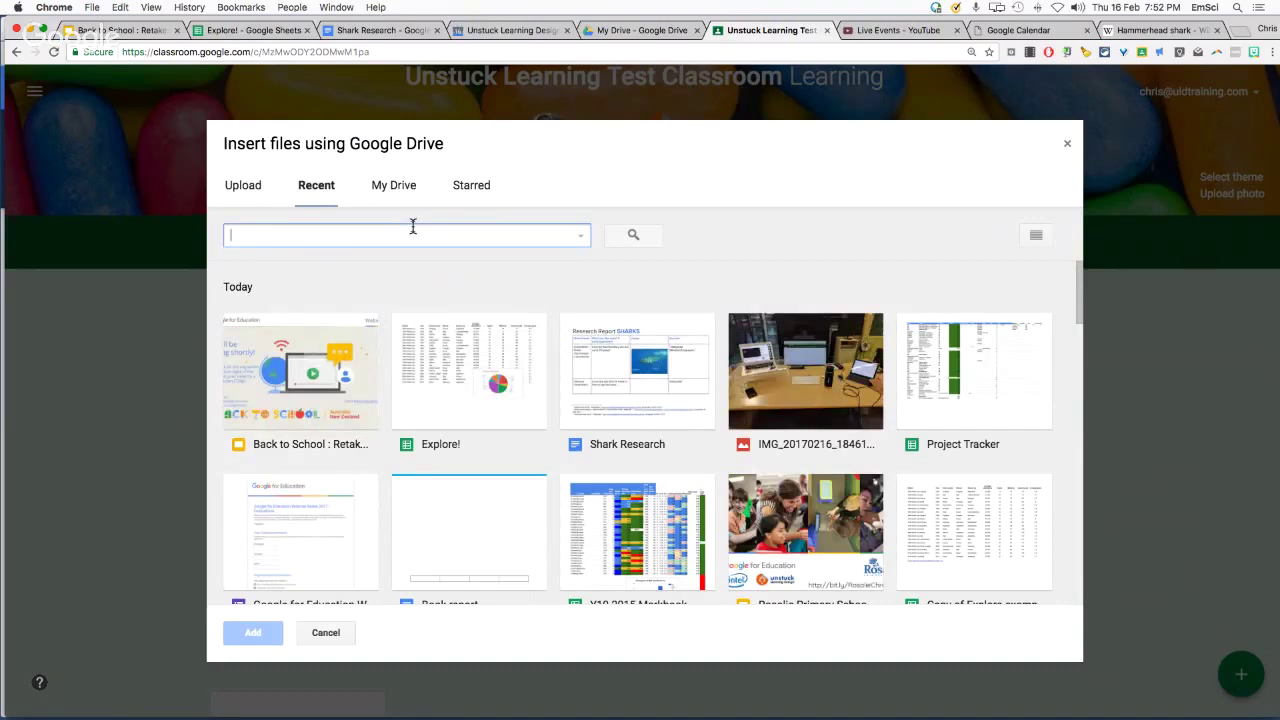
pyautogui.write('le mode du futur')
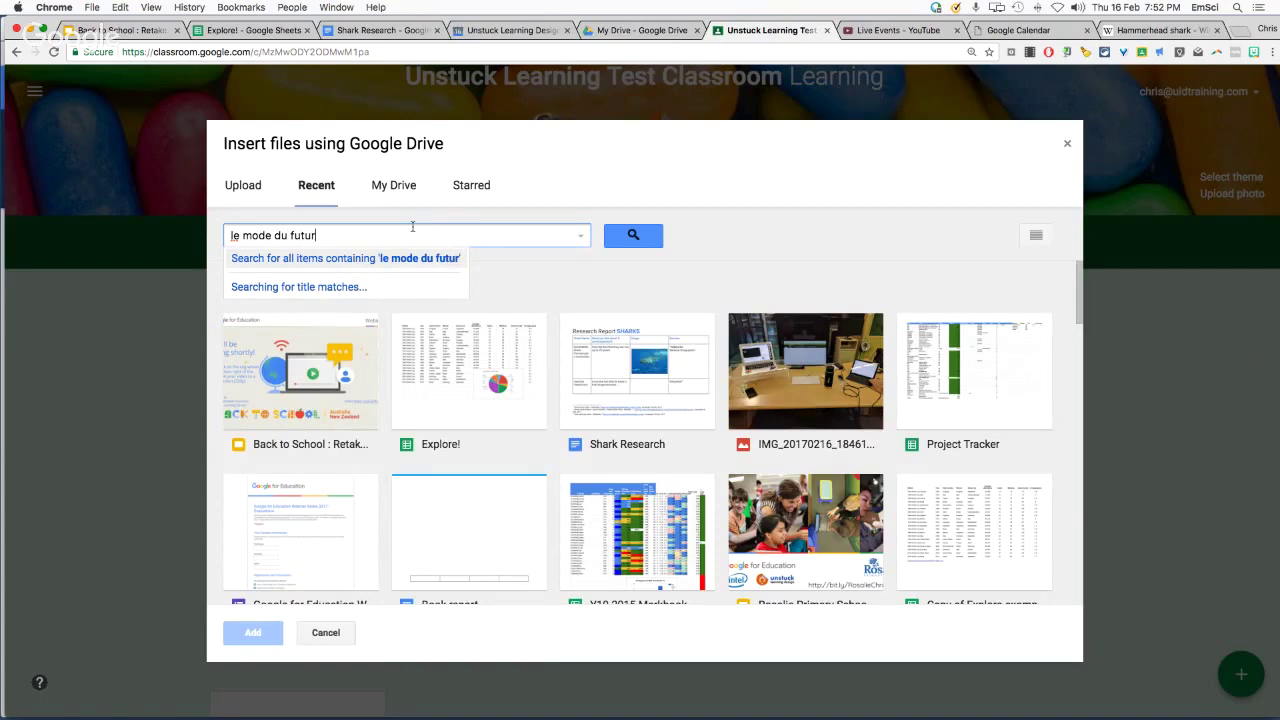
pyautogui.press('Return')
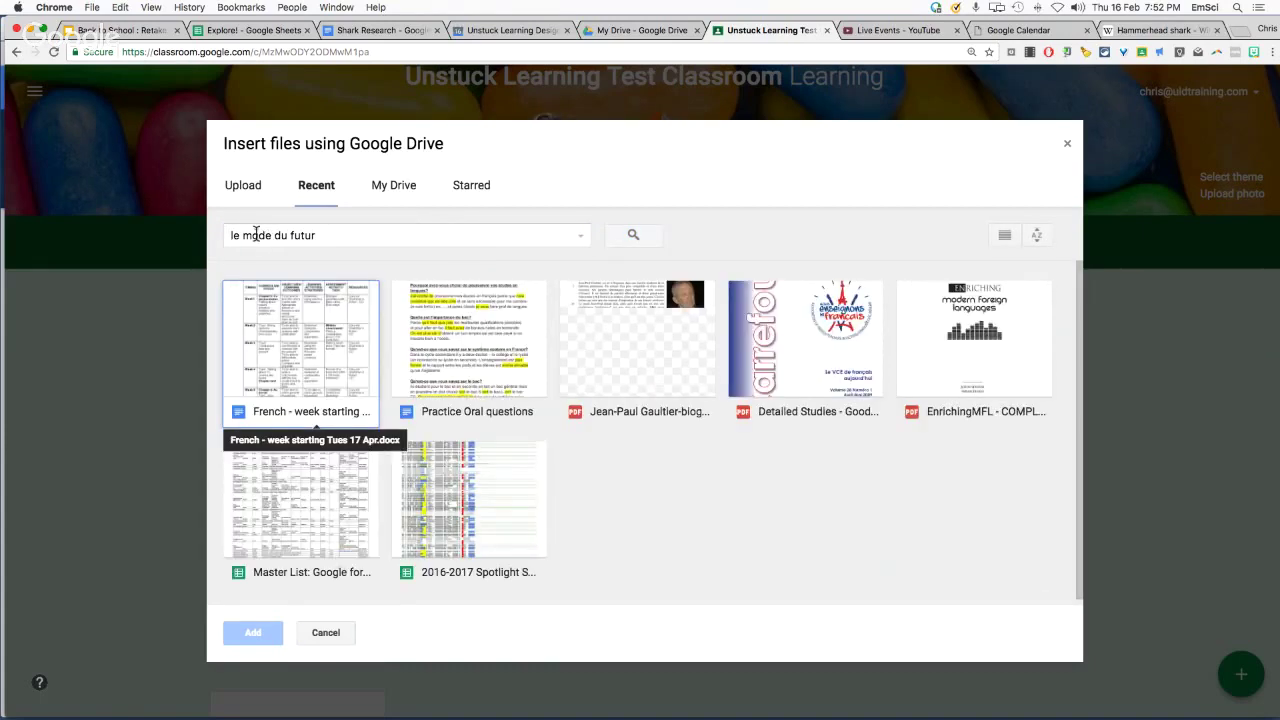
pyautogui.click(256, 235)
pyautogui.write('n')
pyautogui.press('Return')
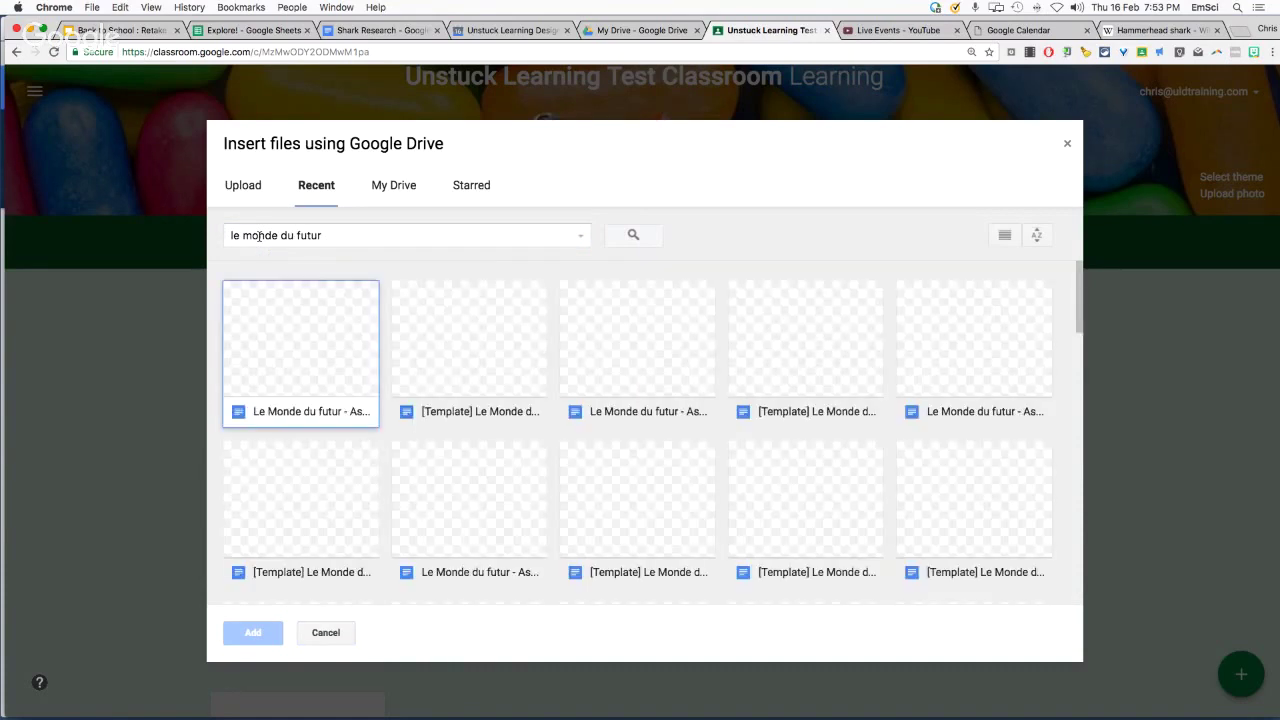
pyautogui.doubleClick(465, 348)
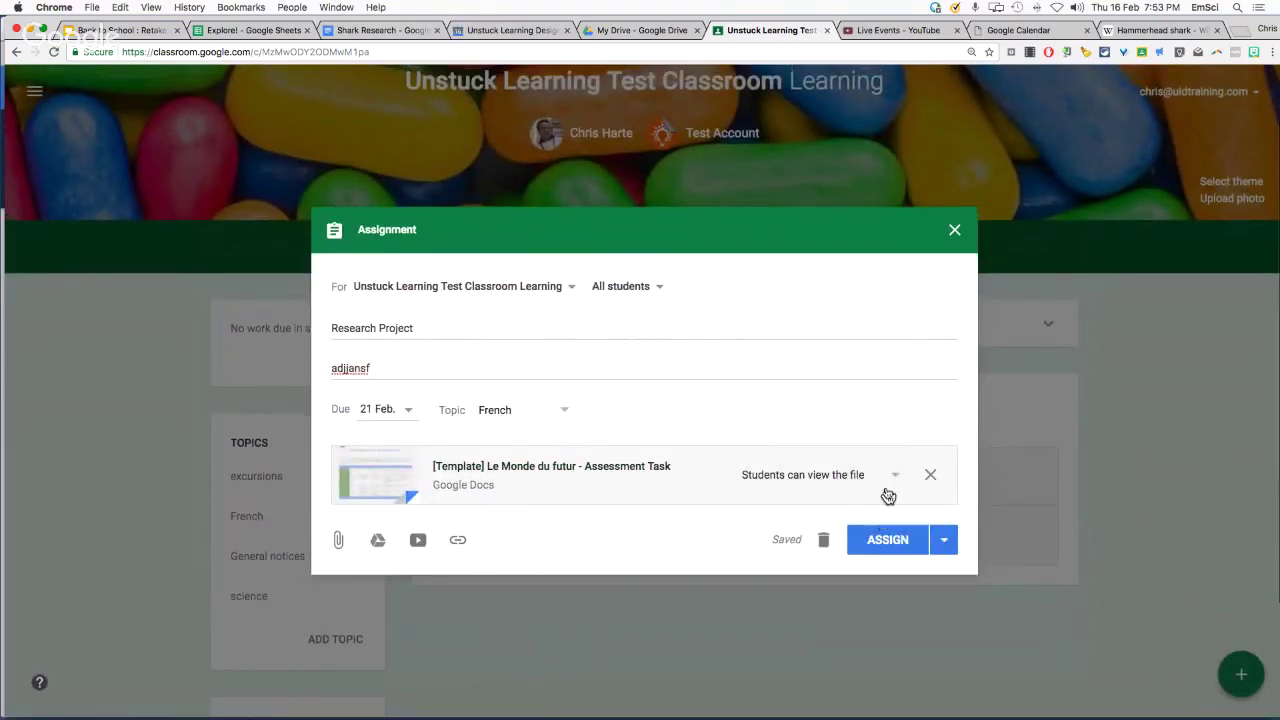
# Make a copy of the template for each student, deselect Test Learner1 and Test Learner2, and assign
pyautogui.click(890, 478)
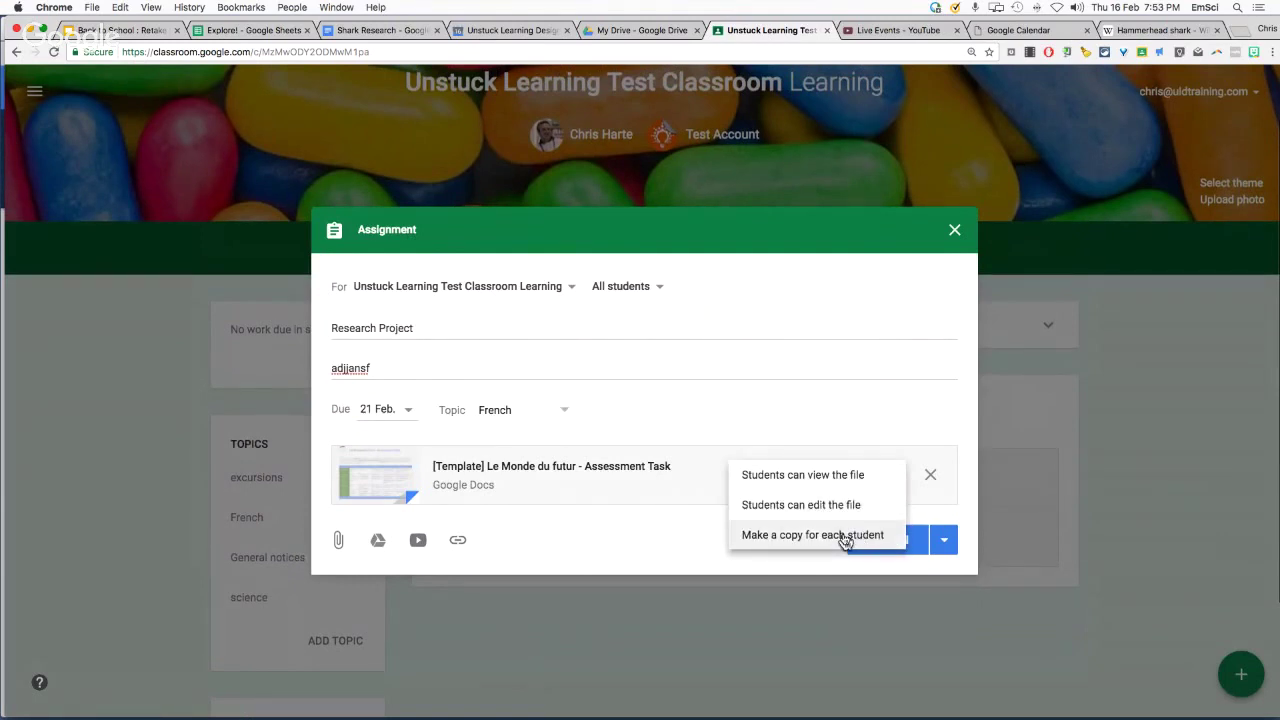
pyautogui.click(782, 537)
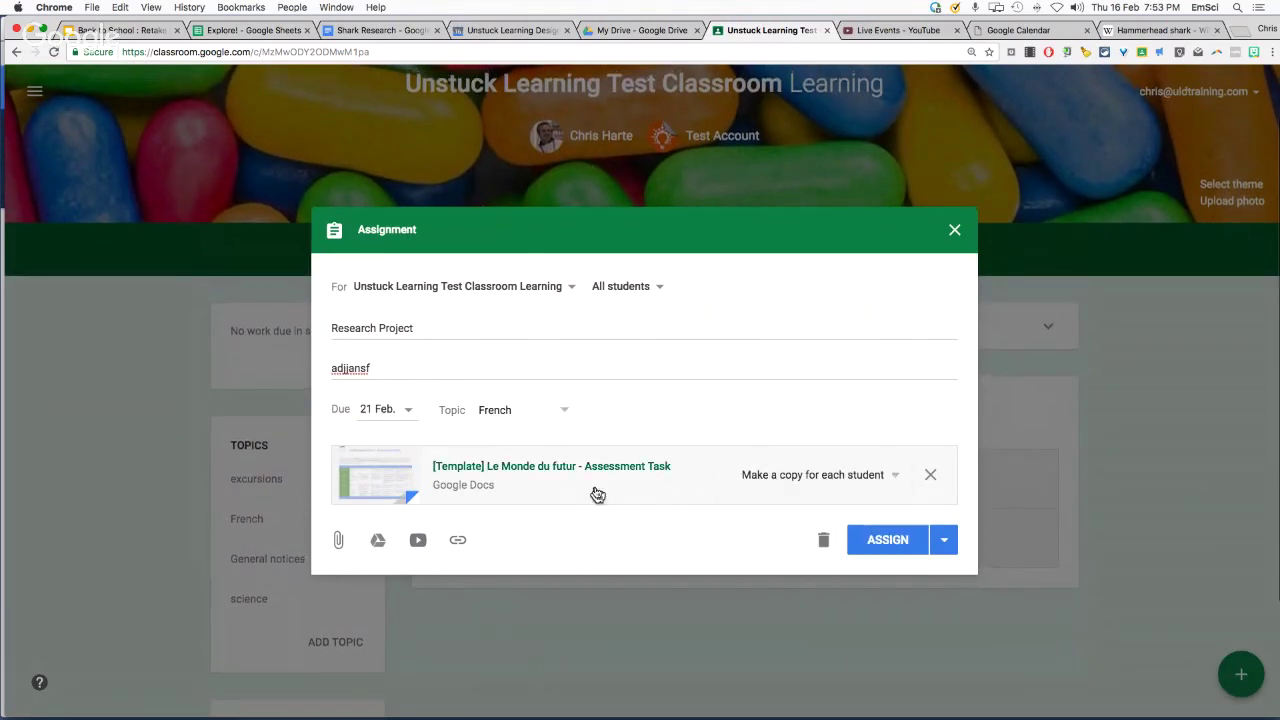
pyautogui.click(658, 288)
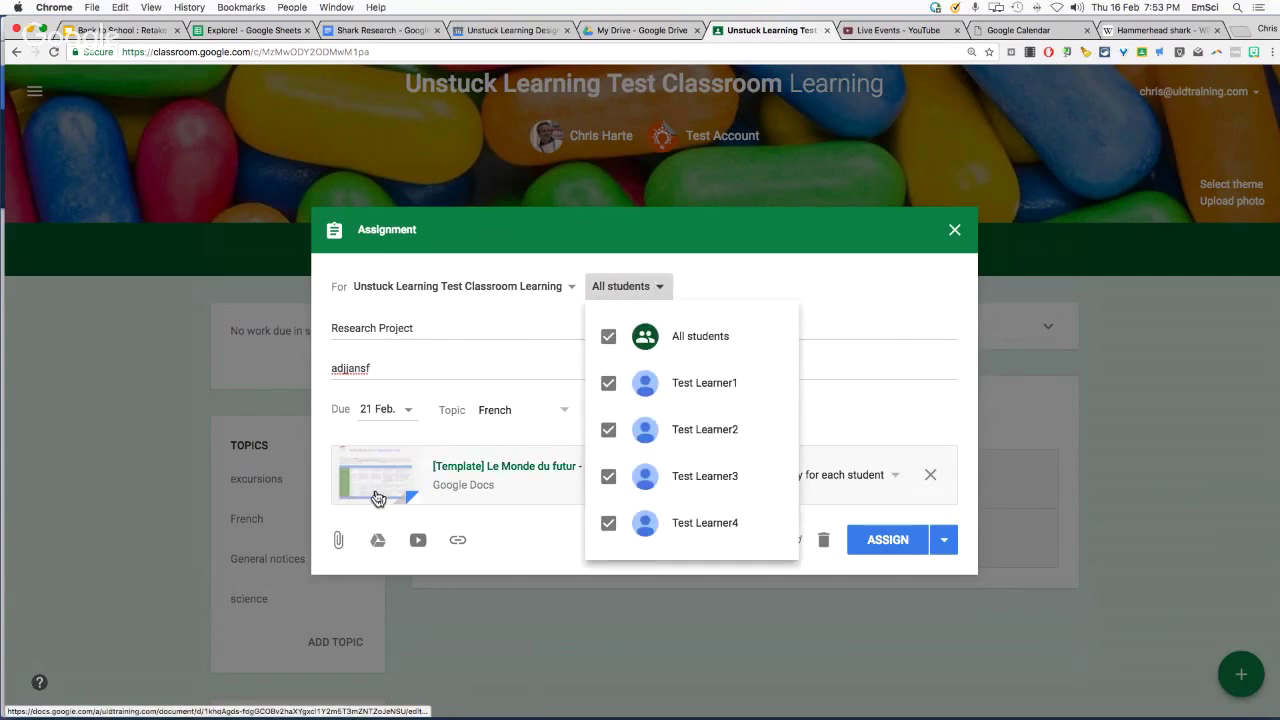
pyautogui.click(606, 383)
pyautogui.click(604, 430)
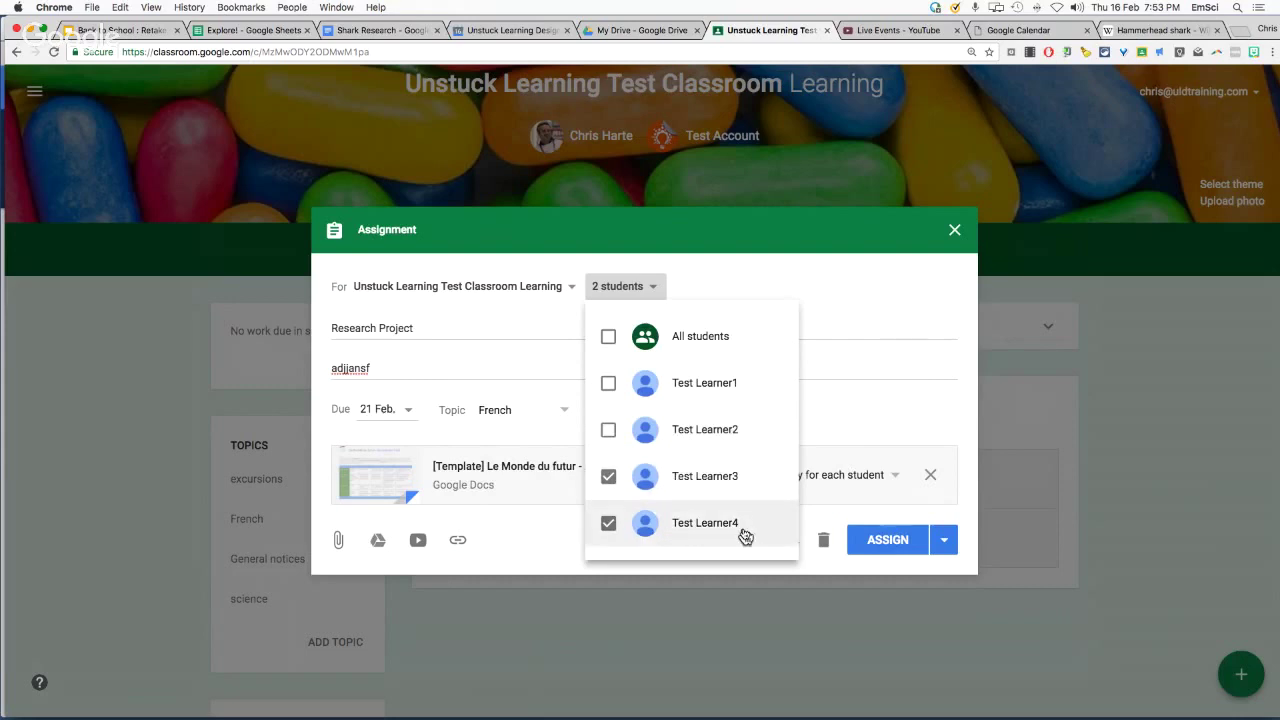
pyautogui.click(562, 542)
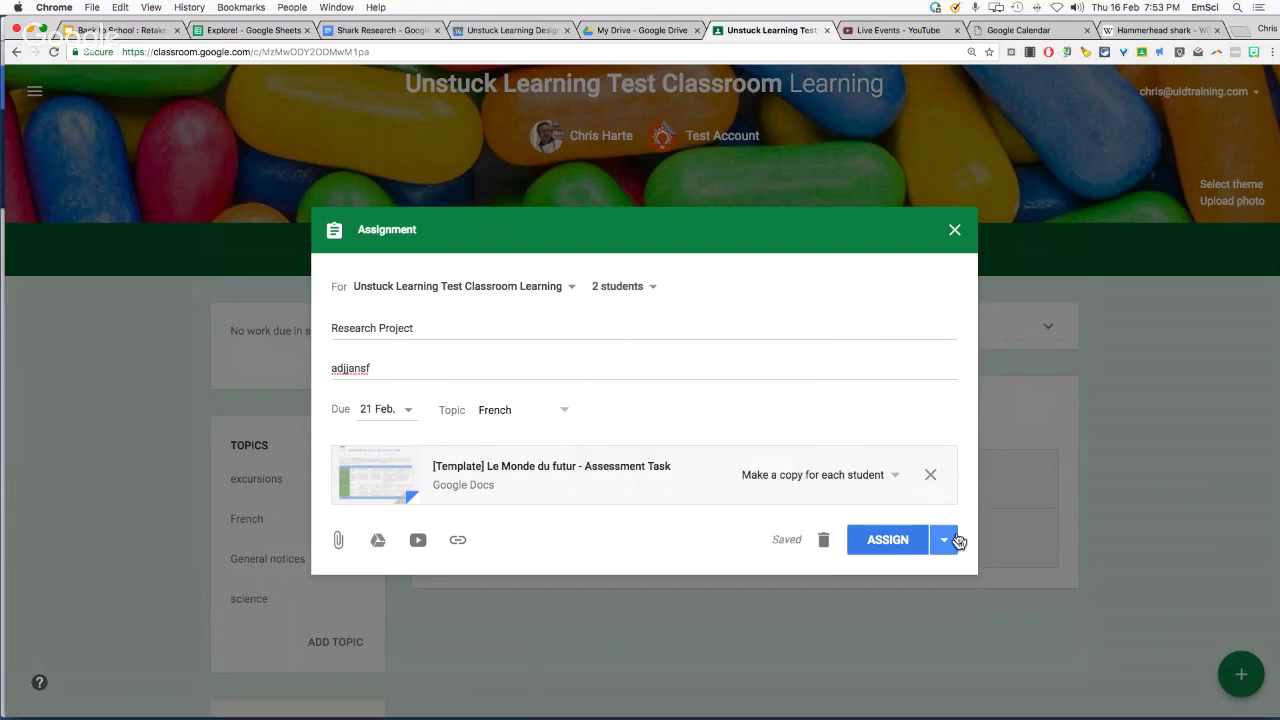
pyautogui.click(895, 553)
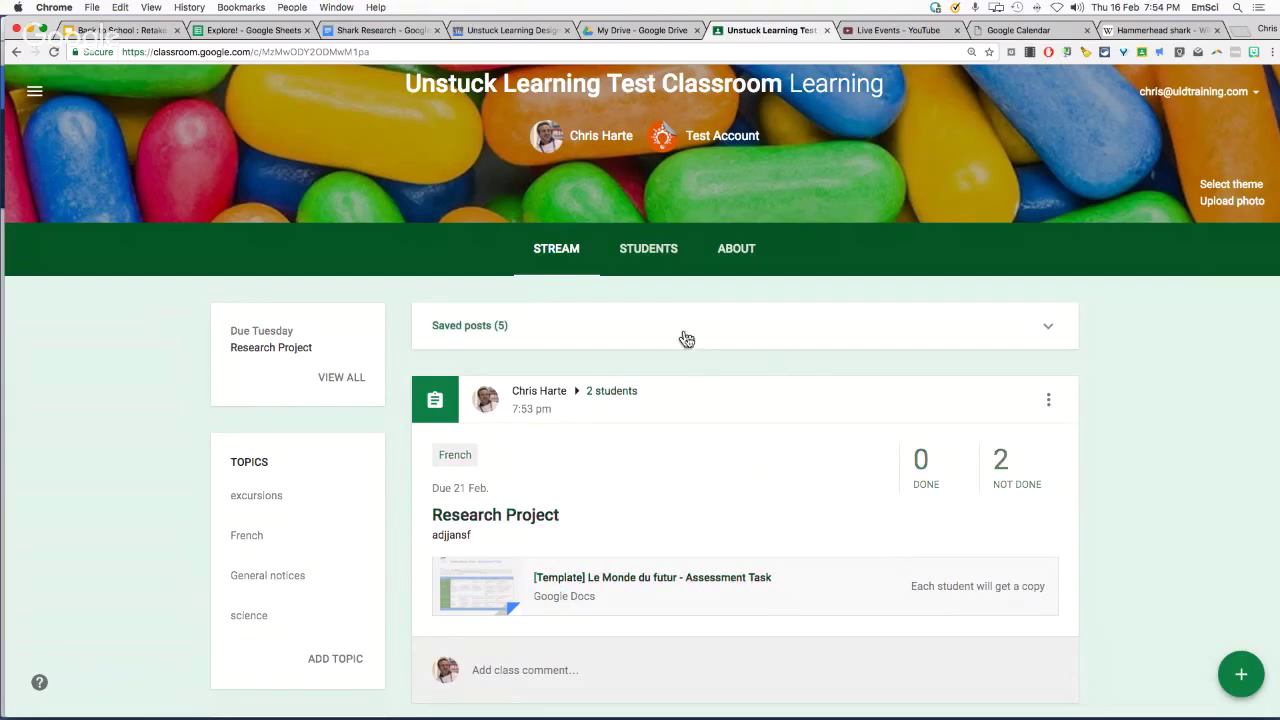
# From the Students list, invite a guardian for Test Learner2 using the guardian's e-mail address
pyautogui.click(662, 254)
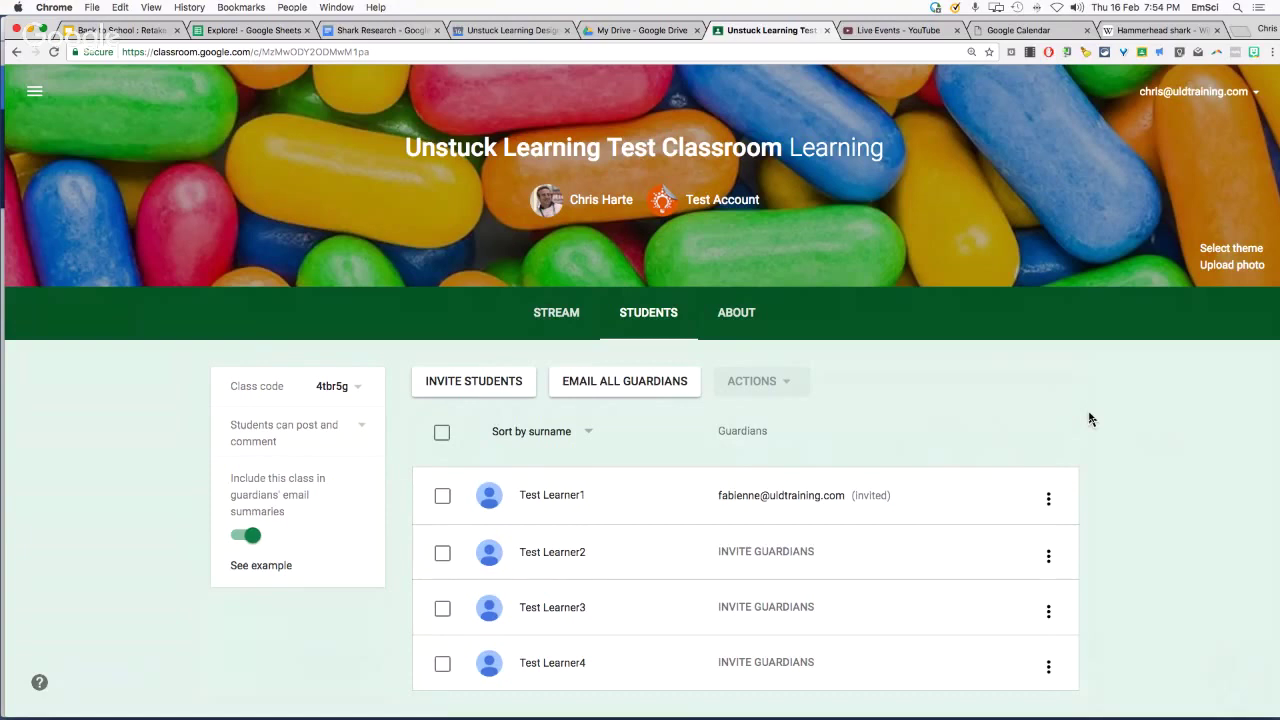
pyautogui.click(767, 554)
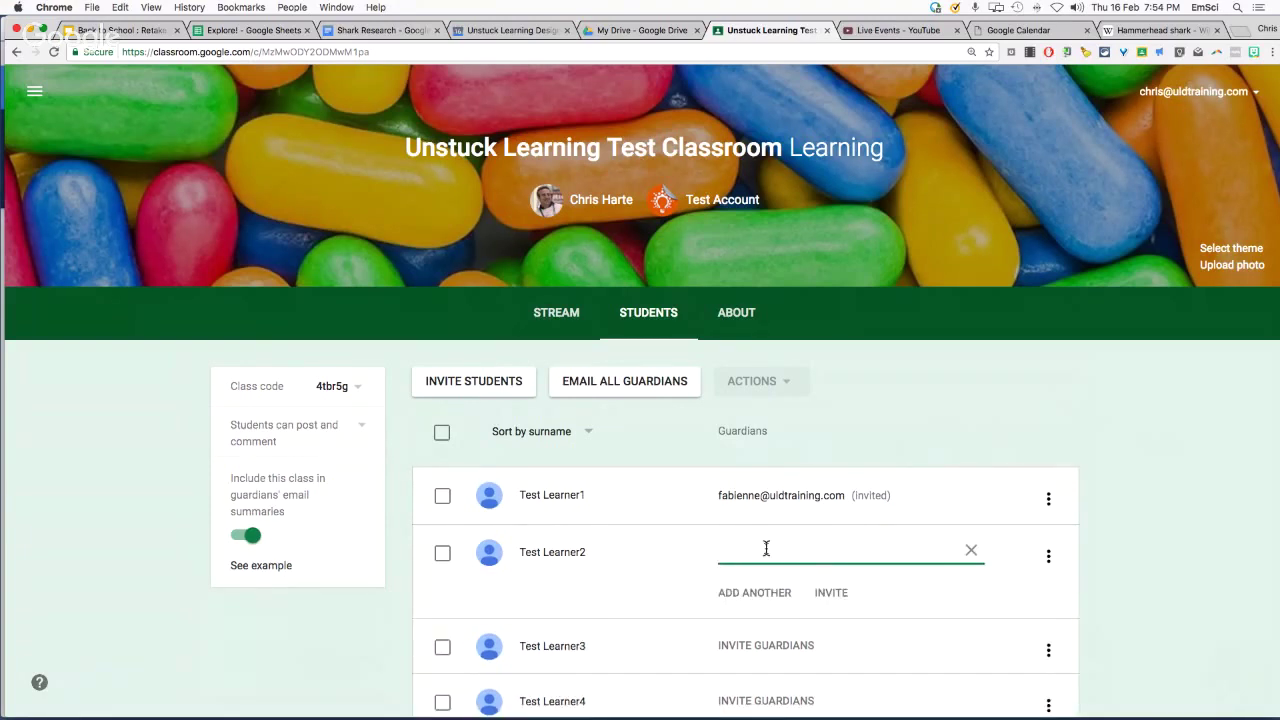
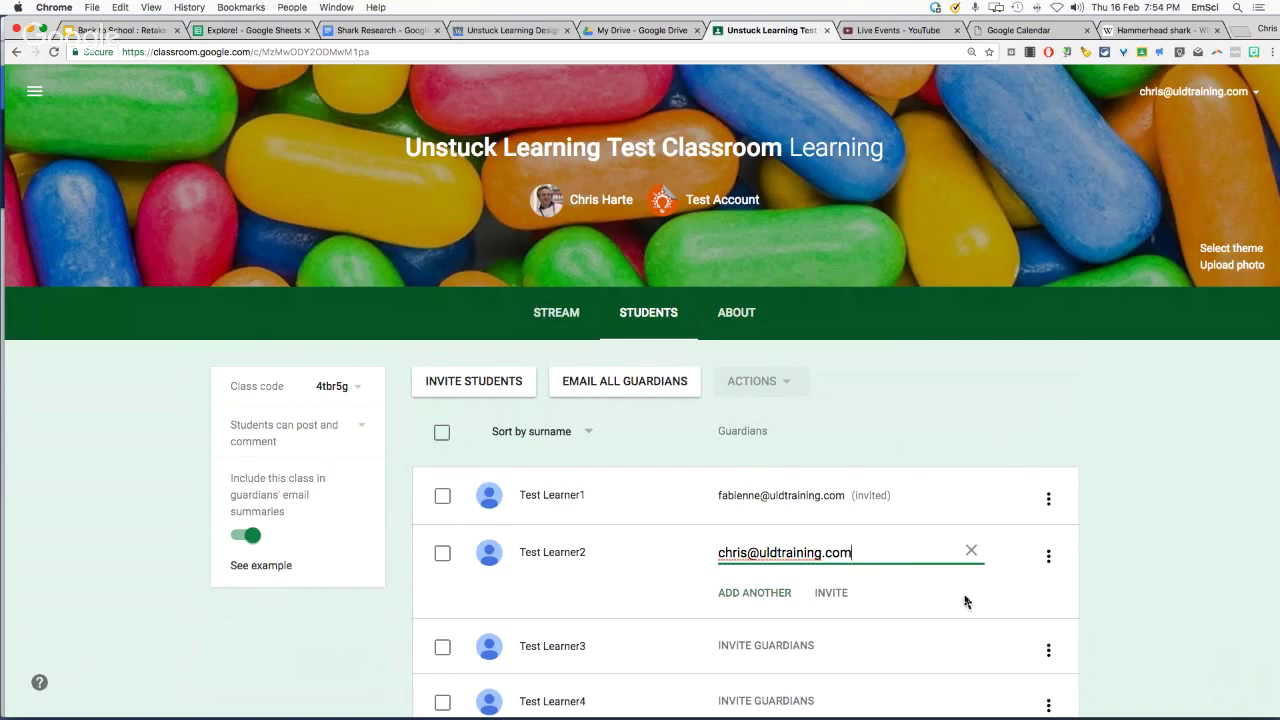
pyautogui.click(831, 594)
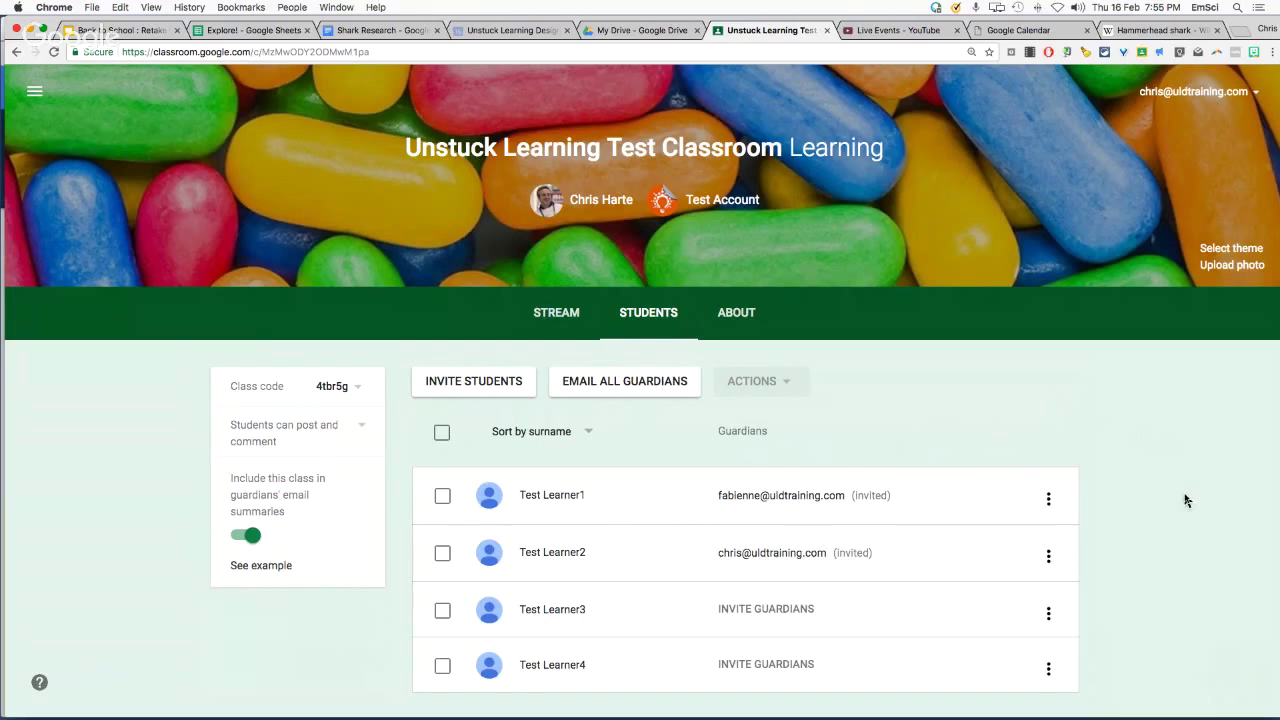
# Start an e-mail to all guardians, discard it, and go back to the Back to School presentation
pyautogui.click(614, 387)
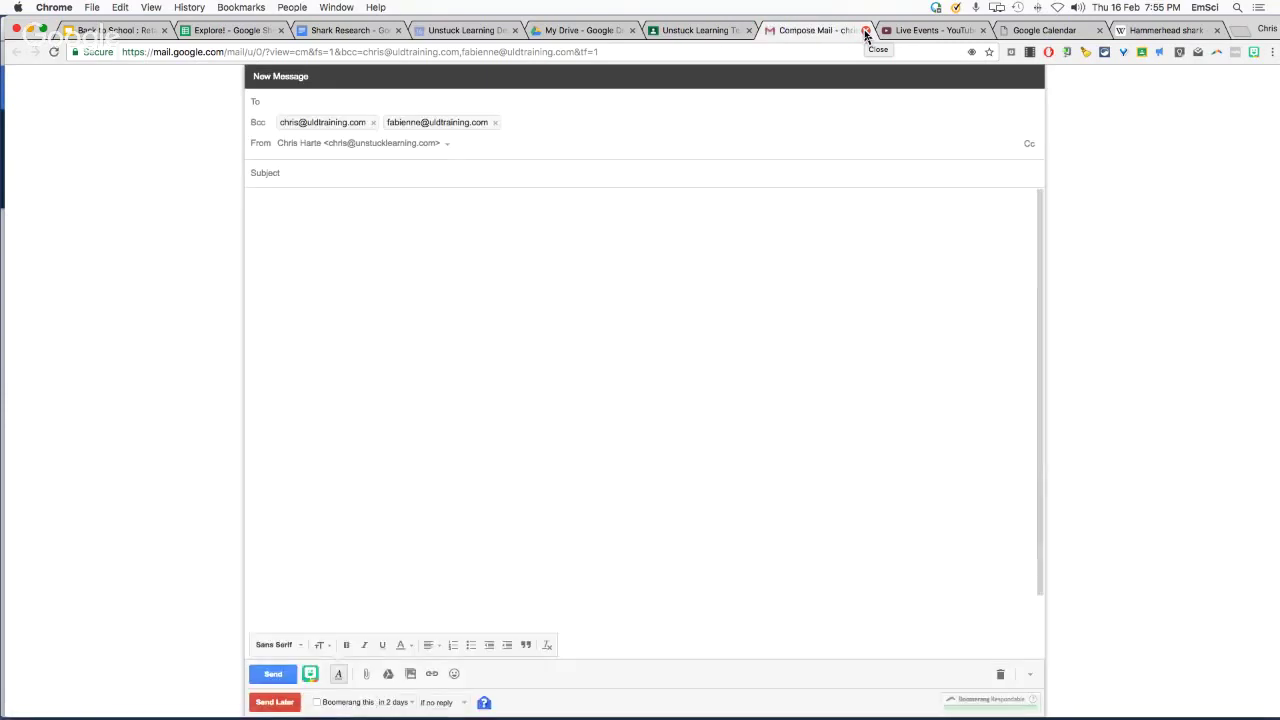
pyautogui.click(866, 31)
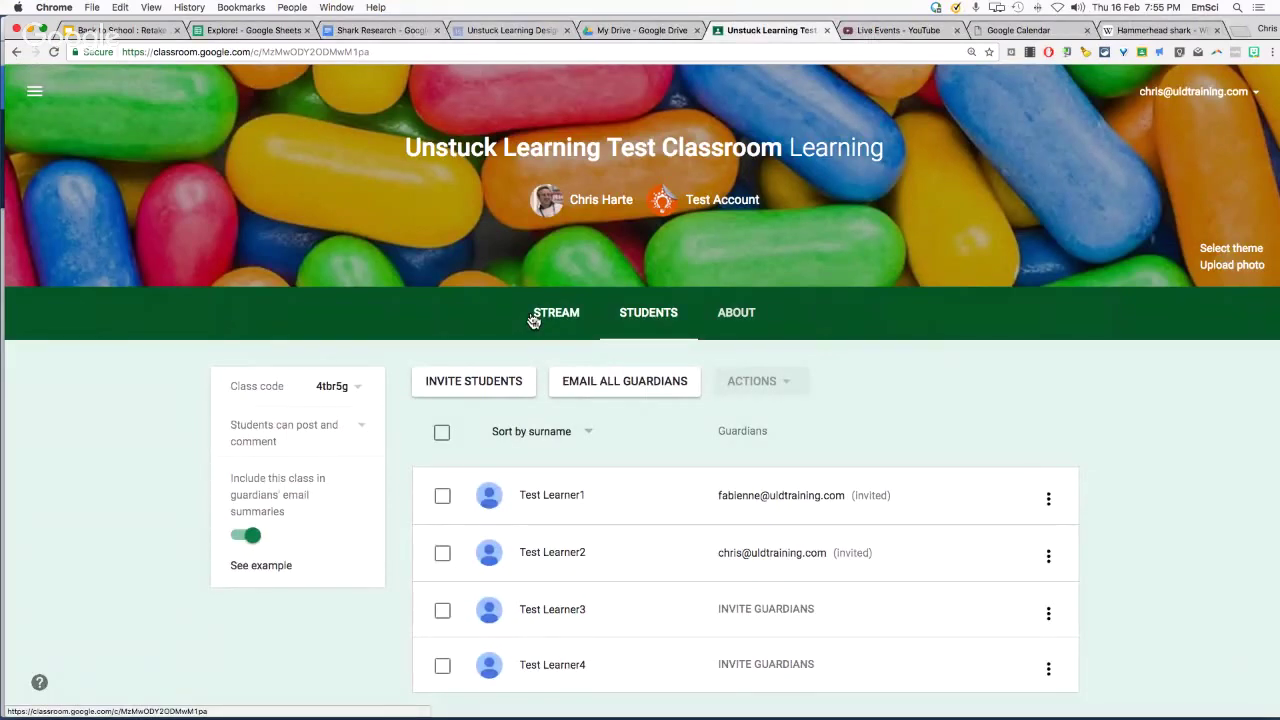
pyautogui.click(103, 30)
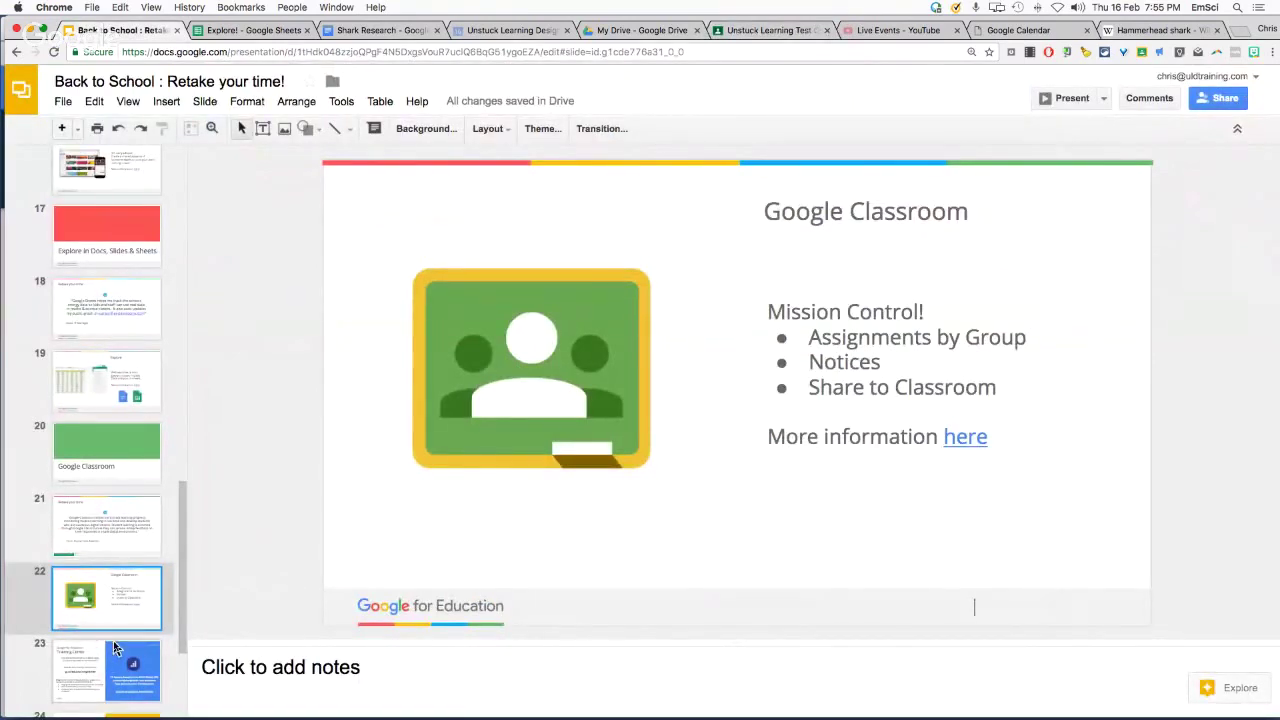